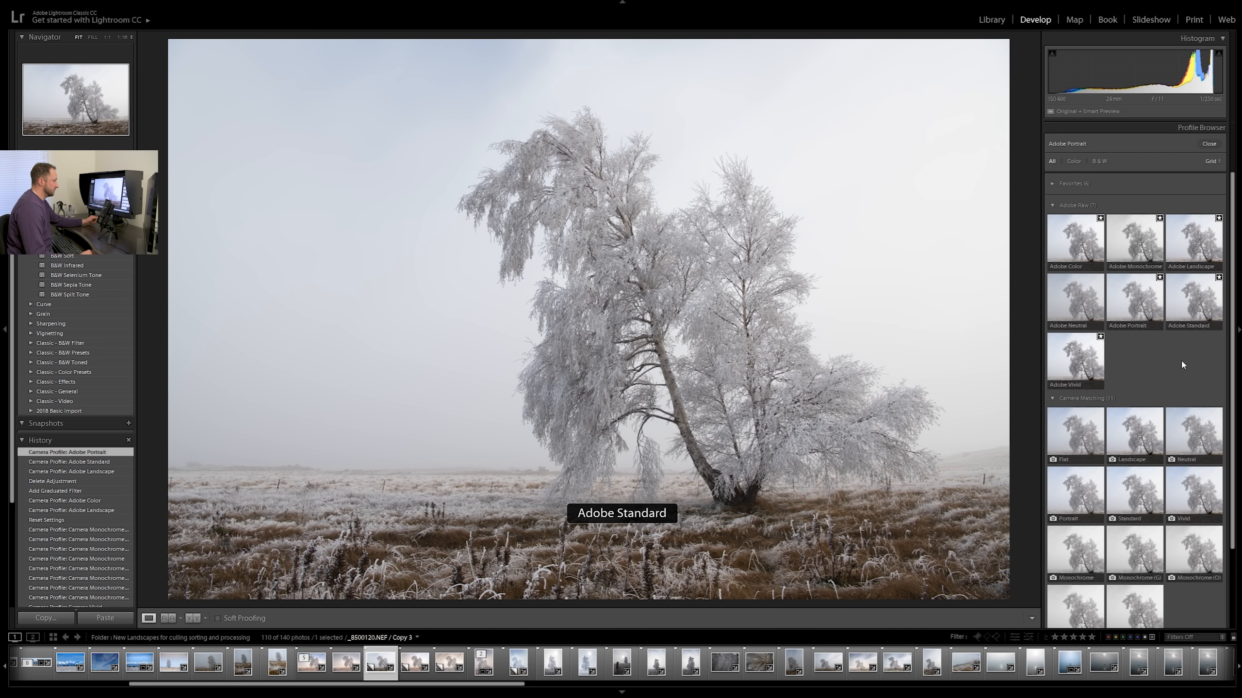
Step: Apply the Camera Flat profile from the Camera Matching profiles and check the dark detail around the tree's trunk
{"action": "scroll", "coordinate": [1181, 360], "scroll_direction": "down", "scroll_amount": 1}
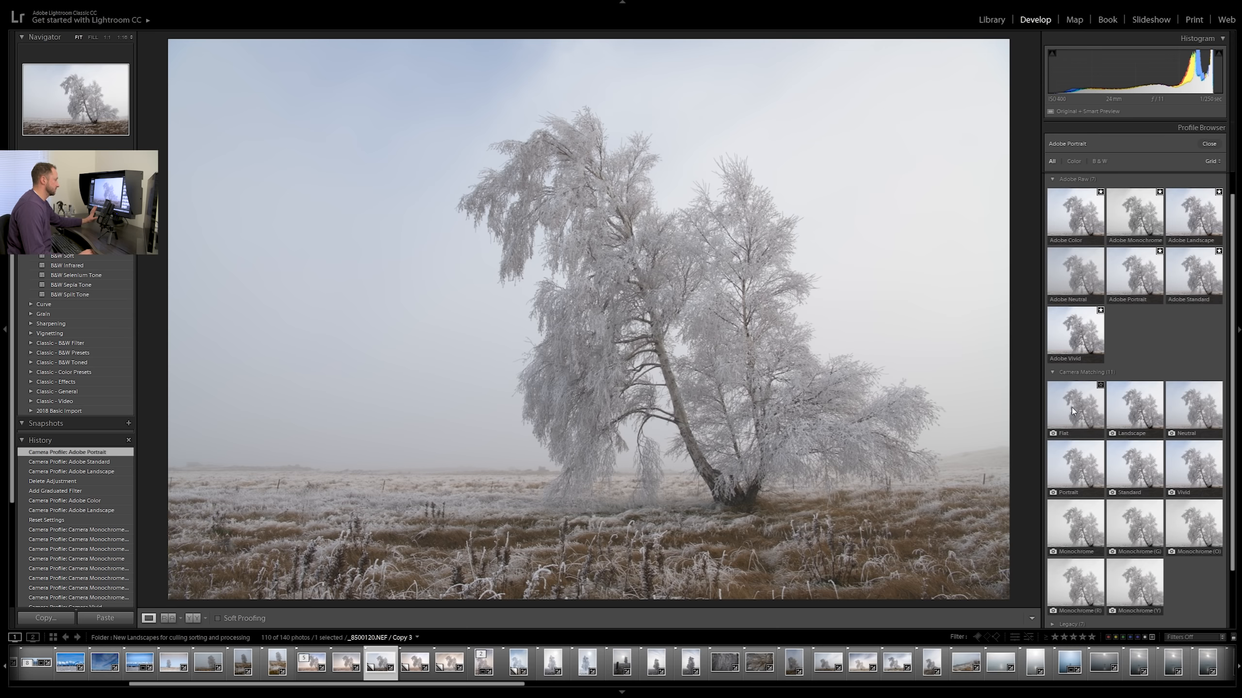
{"action": "left_click", "coordinate": [1072, 410]}
{"action": "left_click", "coordinate": [742, 487]}
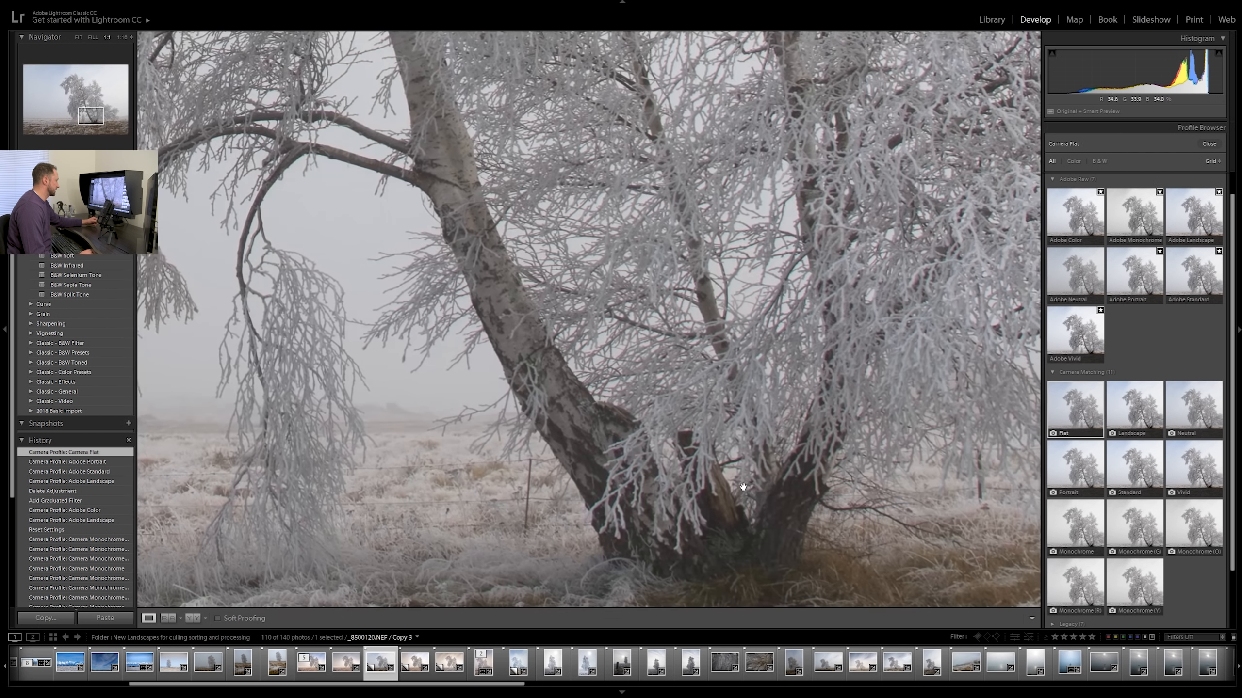
{"action": "left_click_drag", "start_coordinate": [751, 489], "coordinate": [758, 341]}
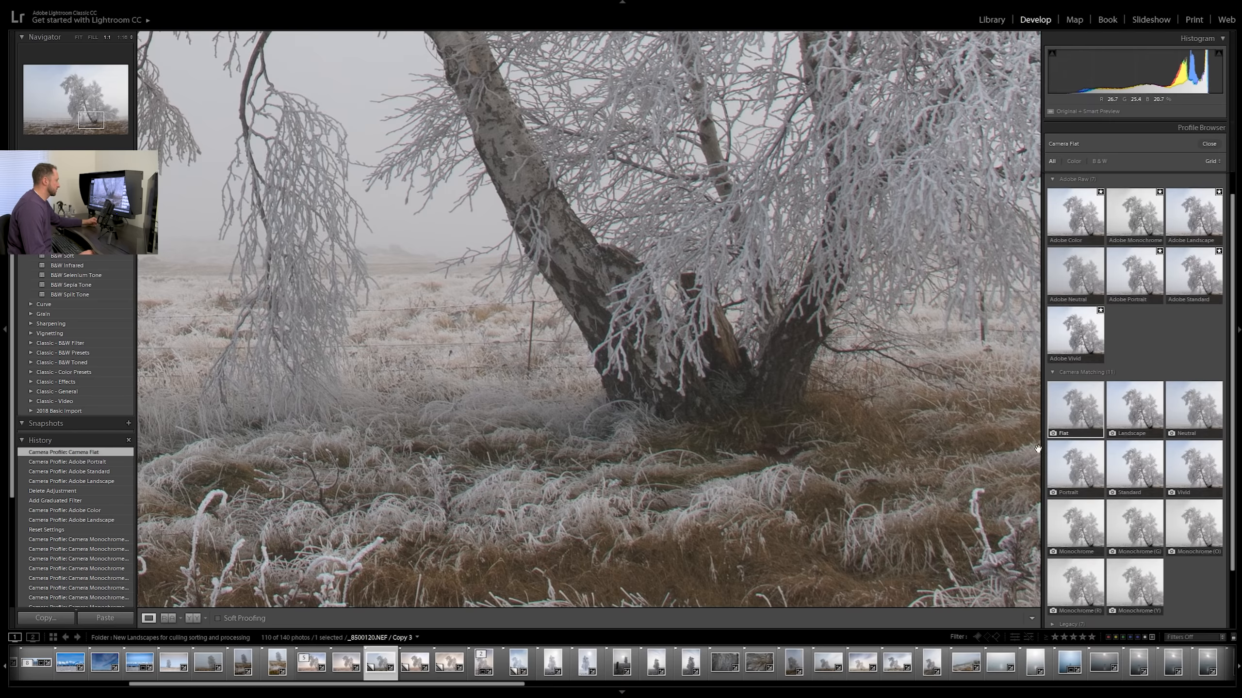
{"action": "left_click_drag", "start_coordinate": [751, 116], "coordinate": [702, 287]}
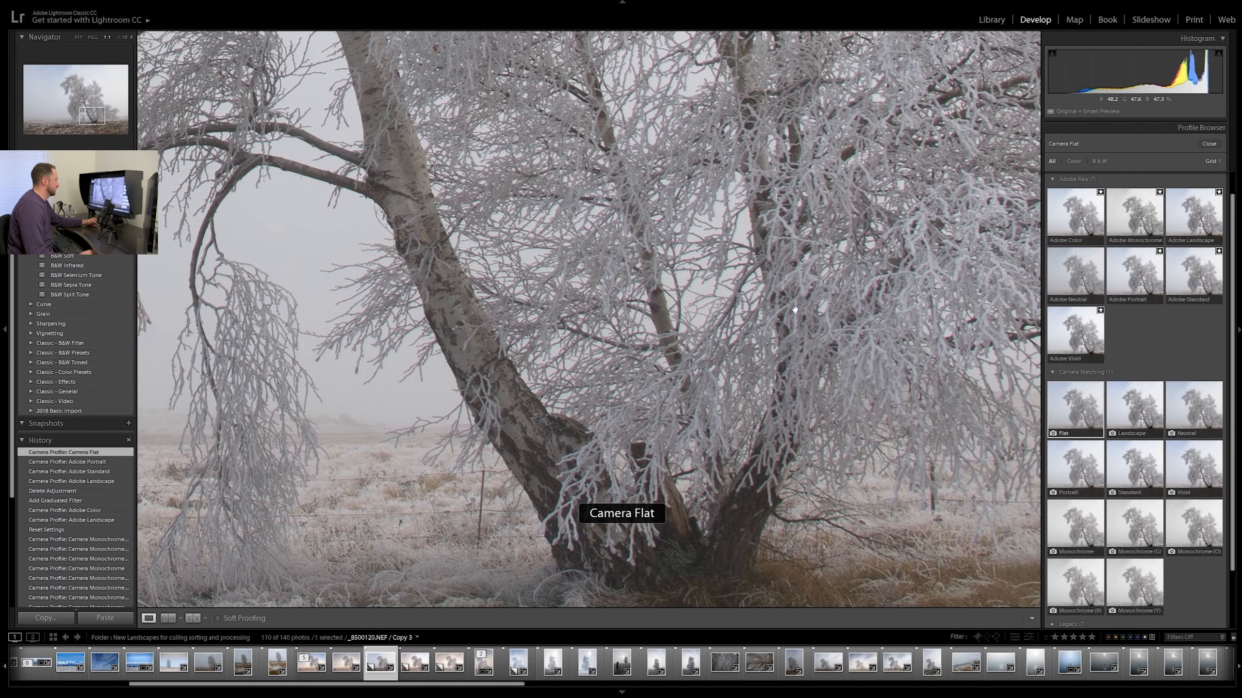
Step: Compare the Camera Landscape profile at the tree's base, return to Camera Flat and close the profile browser
{"action": "left_click", "coordinate": [1140, 421]}
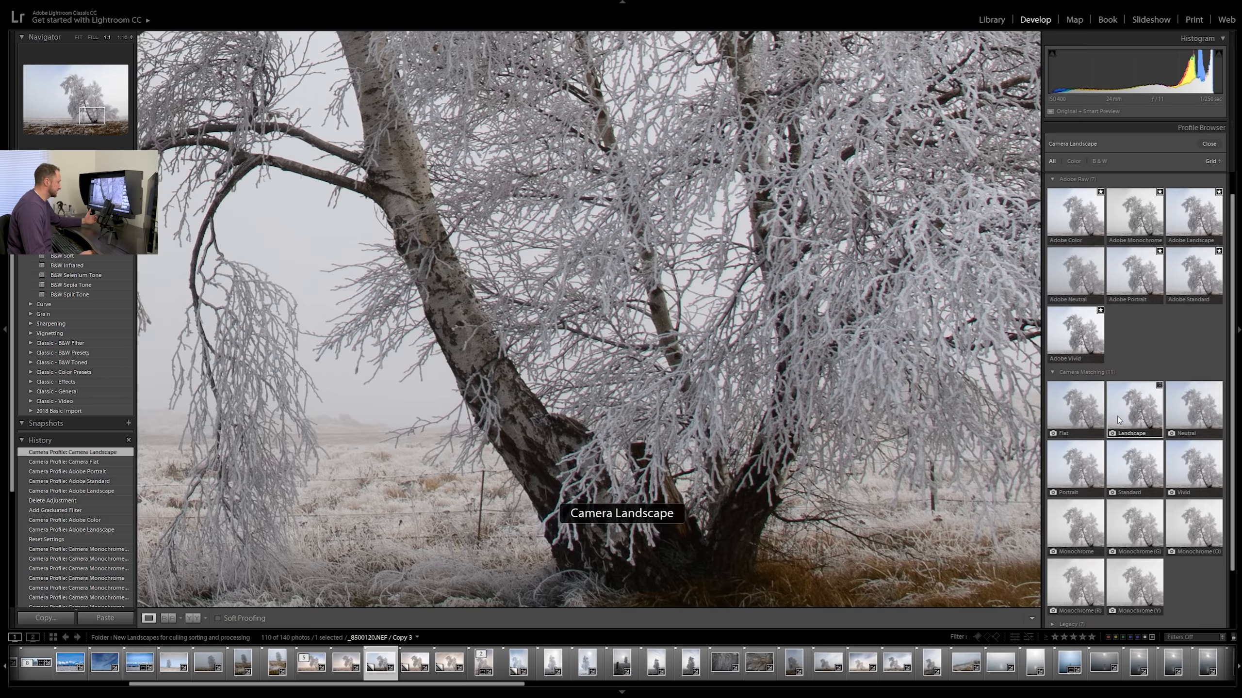
{"action": "left_click_drag", "start_coordinate": [878, 490], "coordinate": [870, 352]}
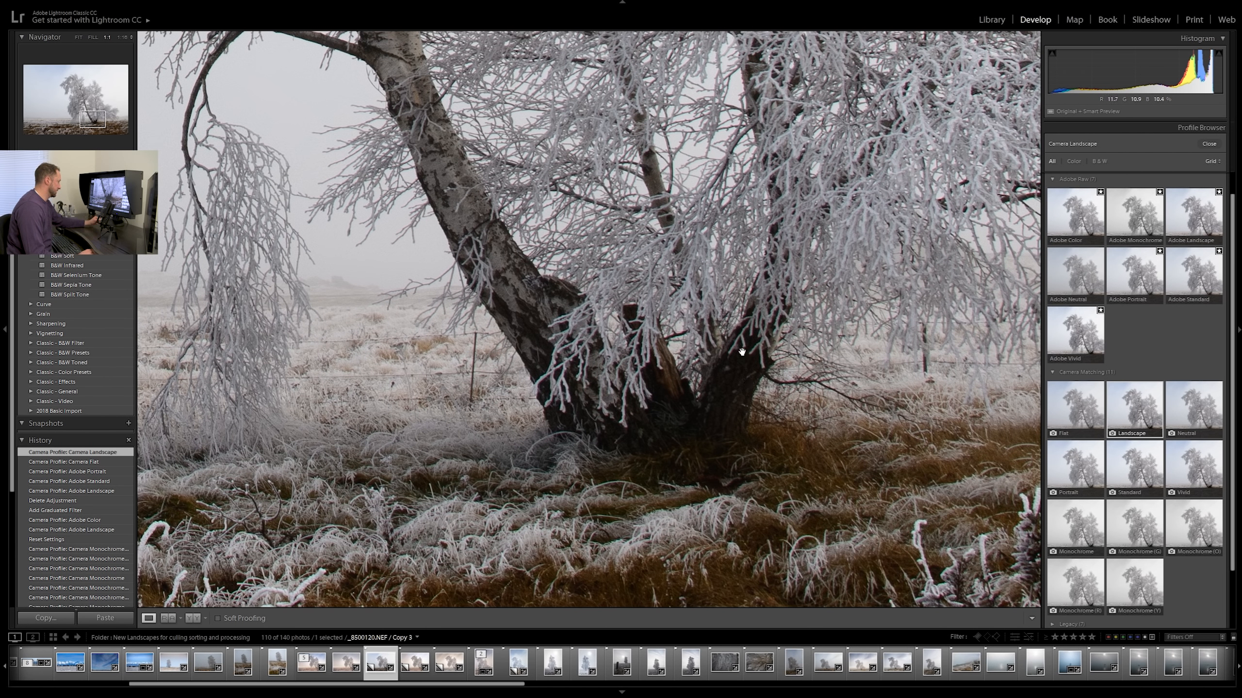
{"action": "left_click", "coordinate": [1088, 413]}
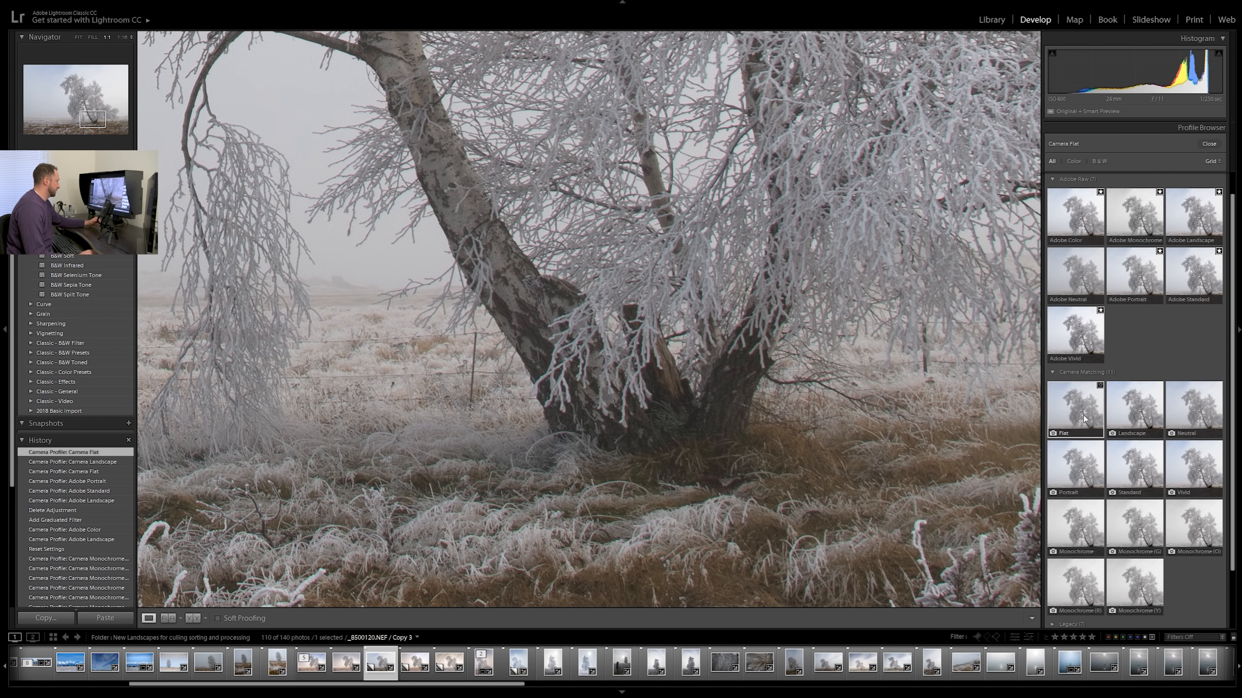
{"action": "left_click", "coordinate": [879, 380]}
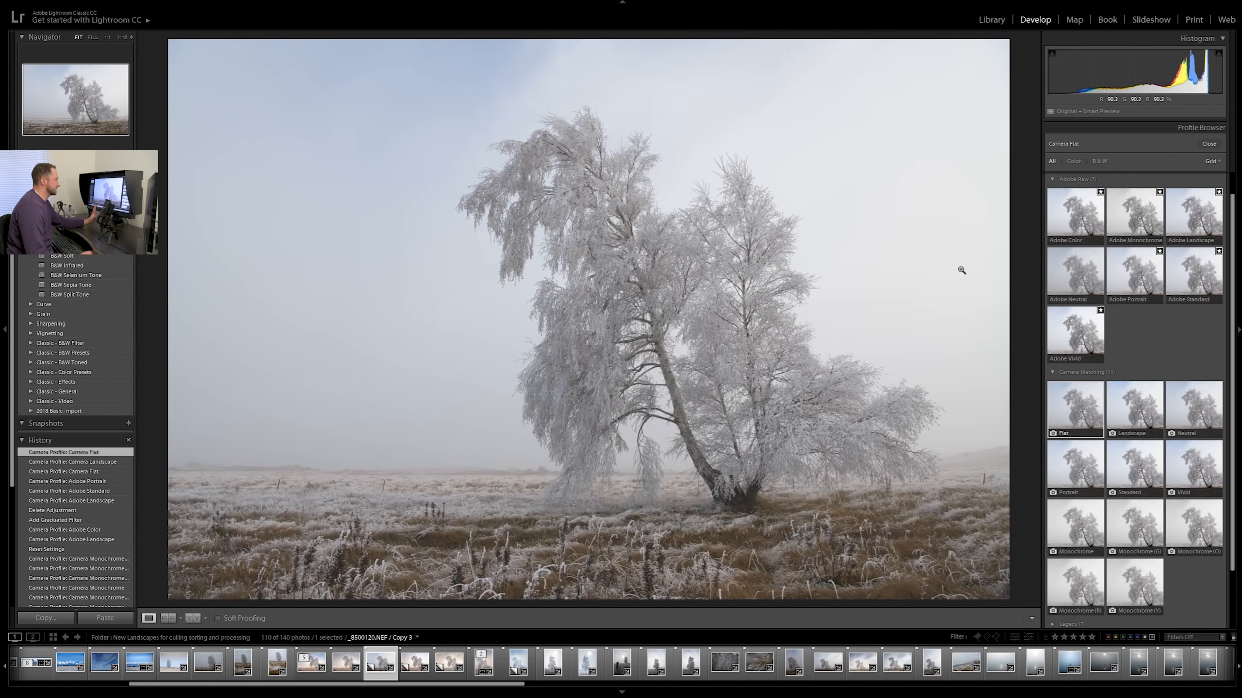
{"action": "left_click", "coordinate": [1209, 144]}
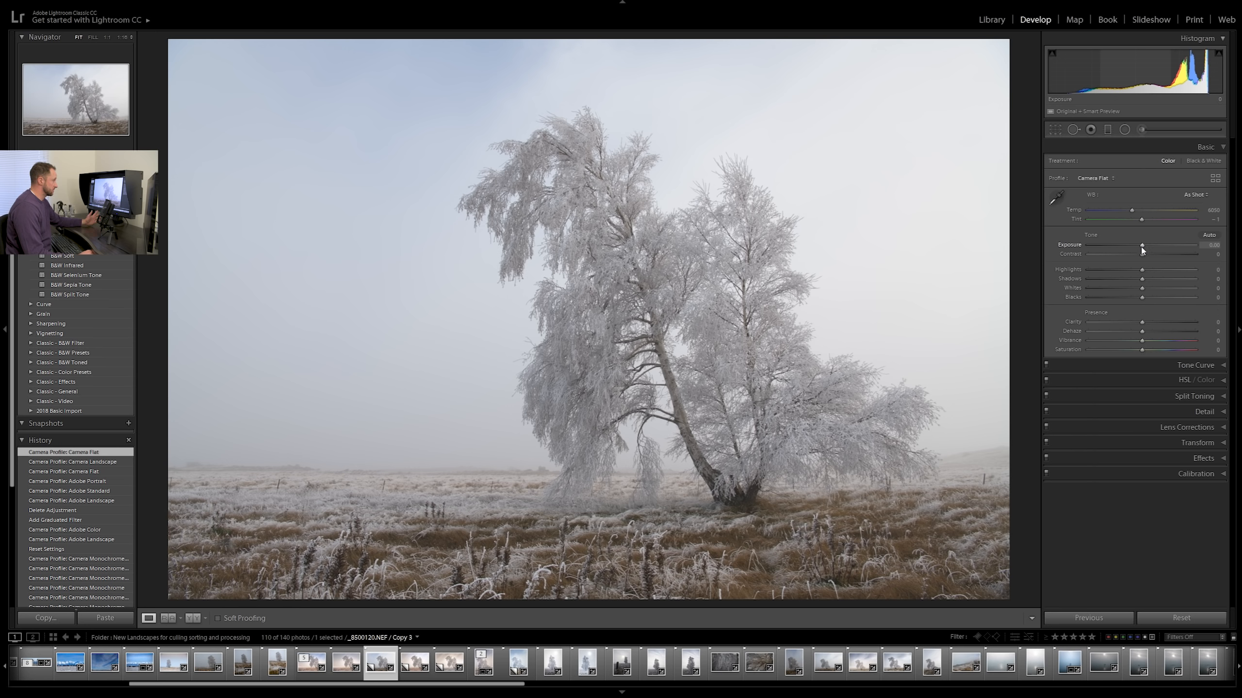
Step: Raise the photo's Exposure to +0.34 and its Whites to +47
{"action": "mouse_move", "coordinate": [1141, 247]}
{"action": "left_mouse_down"}
{"action": "mouse_move", "coordinate": [1177, 249]}
{"action": "mouse_move", "coordinate": [1104, 251]}
{"action": "mouse_move", "coordinate": [1193, 249]}
{"action": "mouse_move", "coordinate": [1102, 243]}
{"action": "mouse_move", "coordinate": [1144, 247]}
{"action": "left_mouse_up"}
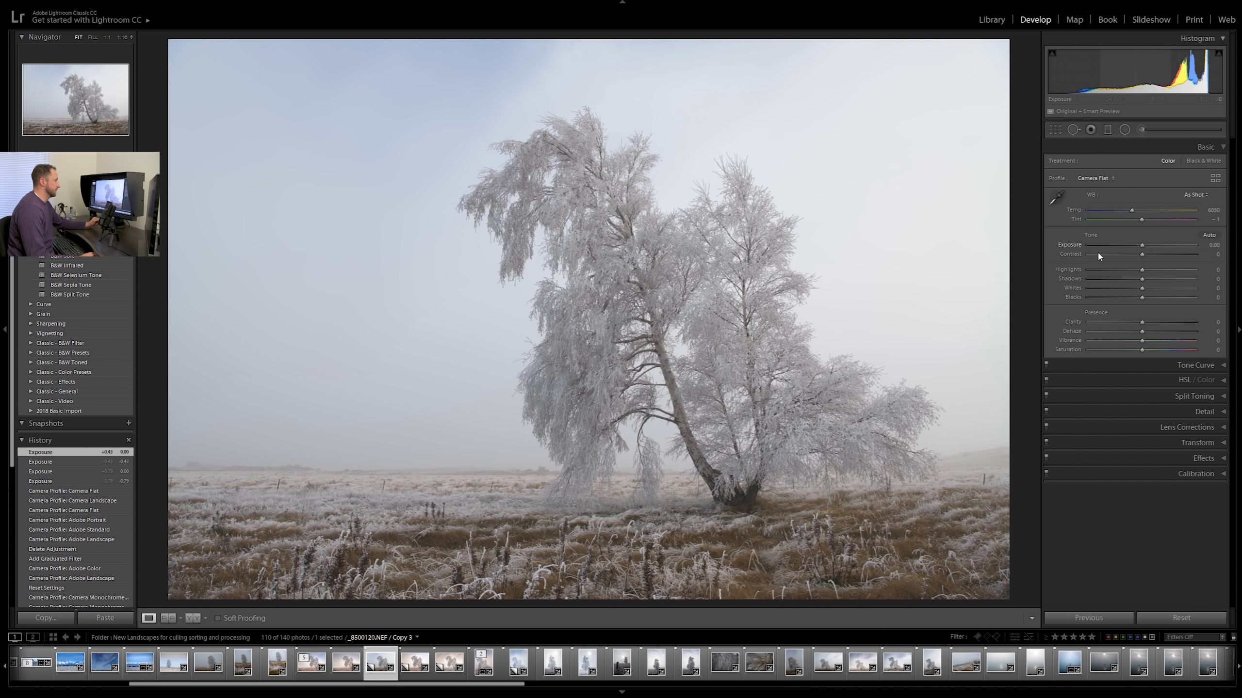
{"action": "left_click_drag", "start_coordinate": [1144, 245], "coordinate": [1149, 246]}
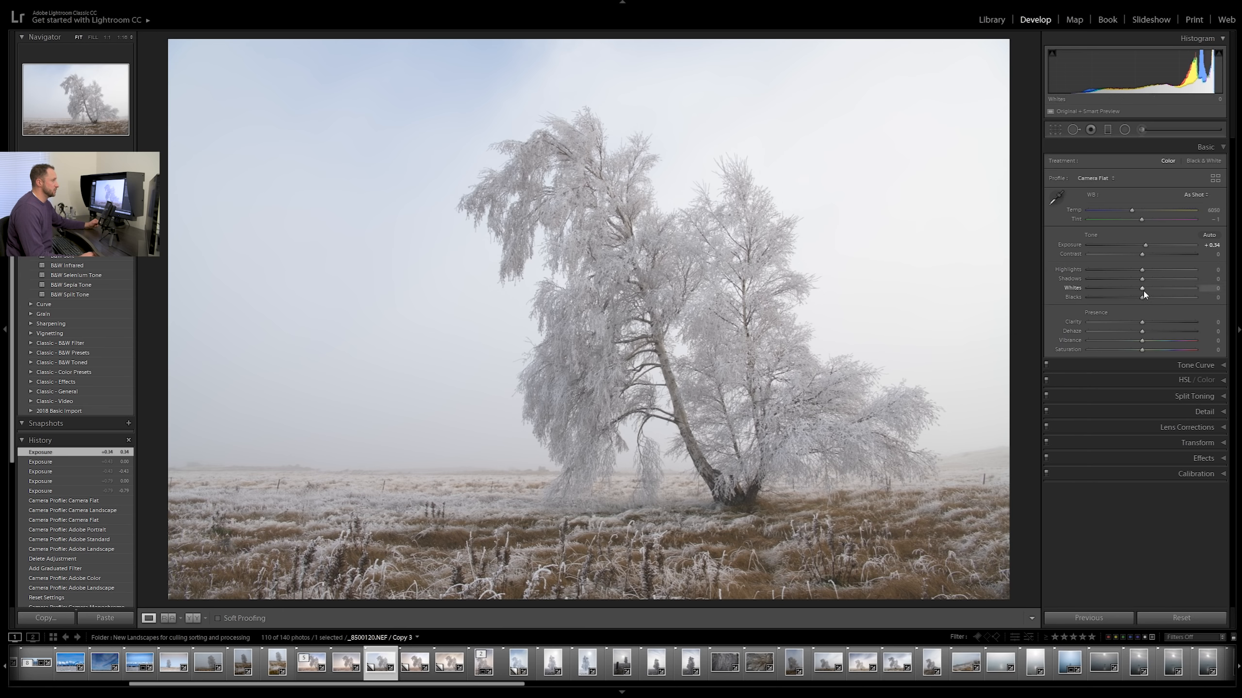
{"action": "left_click_drag", "start_coordinate": [1142, 288], "coordinate": [1162, 290]}
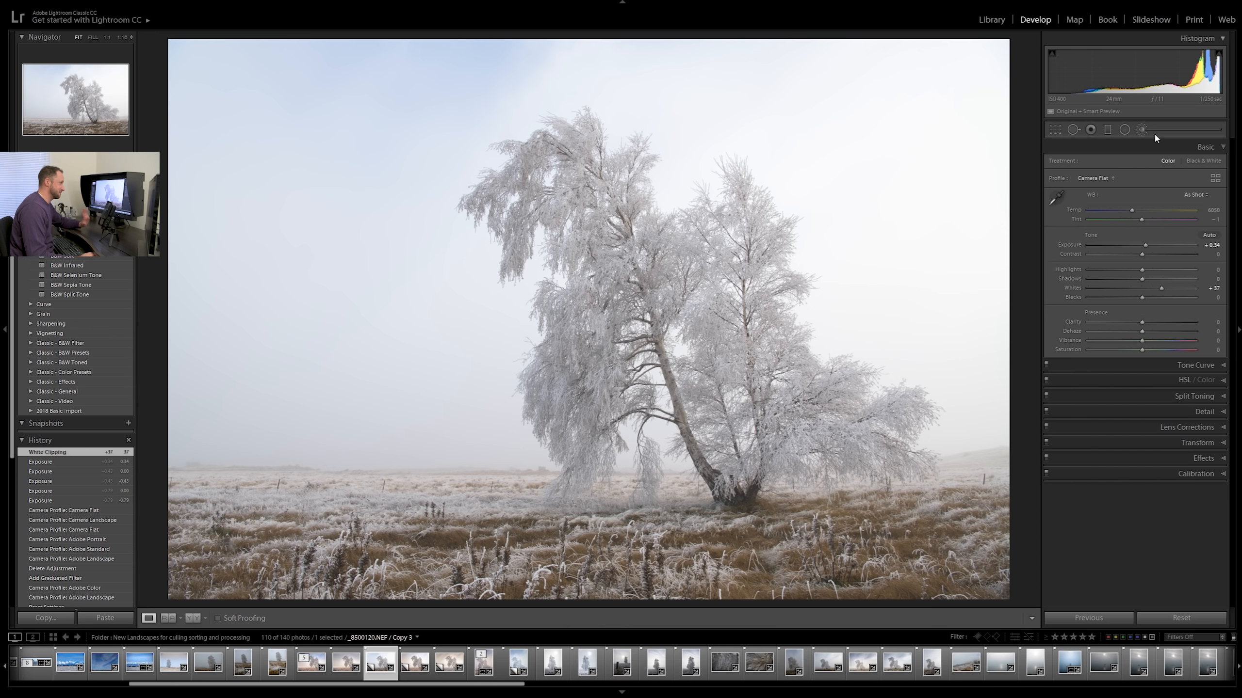
{"action": "left_click_drag", "start_coordinate": [1161, 289], "coordinate": [1167, 288]}
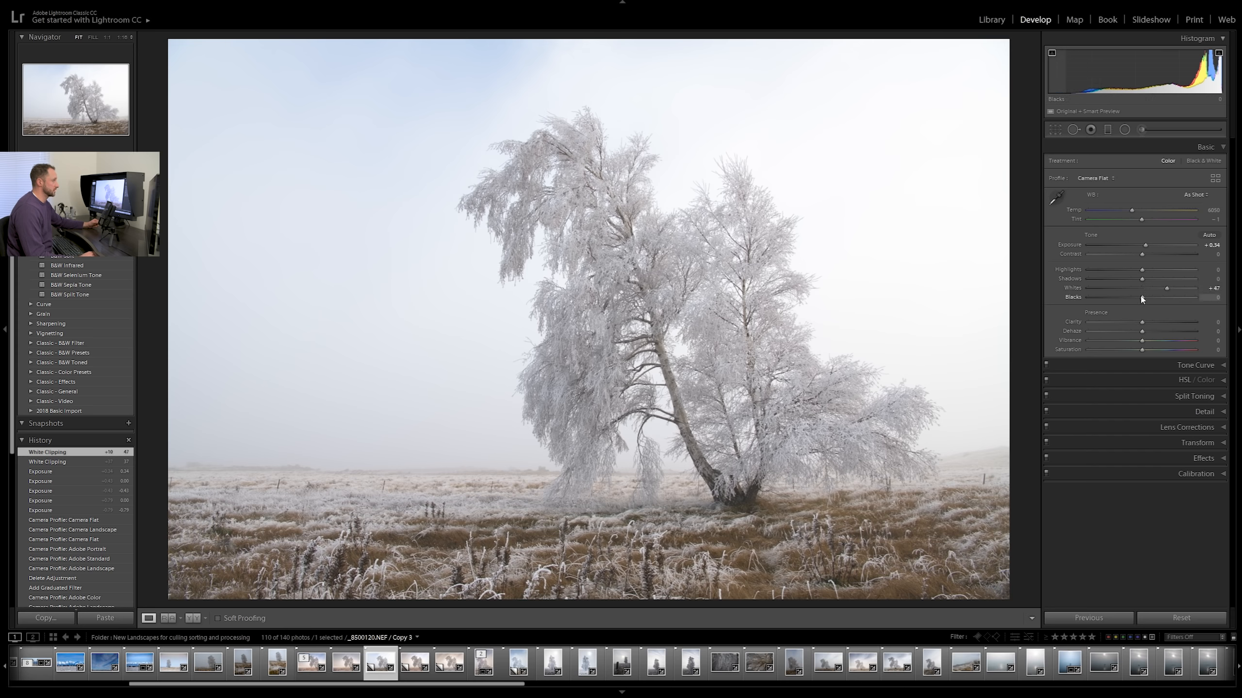
Step: Use the highlight clipping overlay to settle the Whites at +49, and set the Blacks to -23
{"action": "left_click_drag", "start_coordinate": [1137, 297], "coordinate": [1186, 288]}
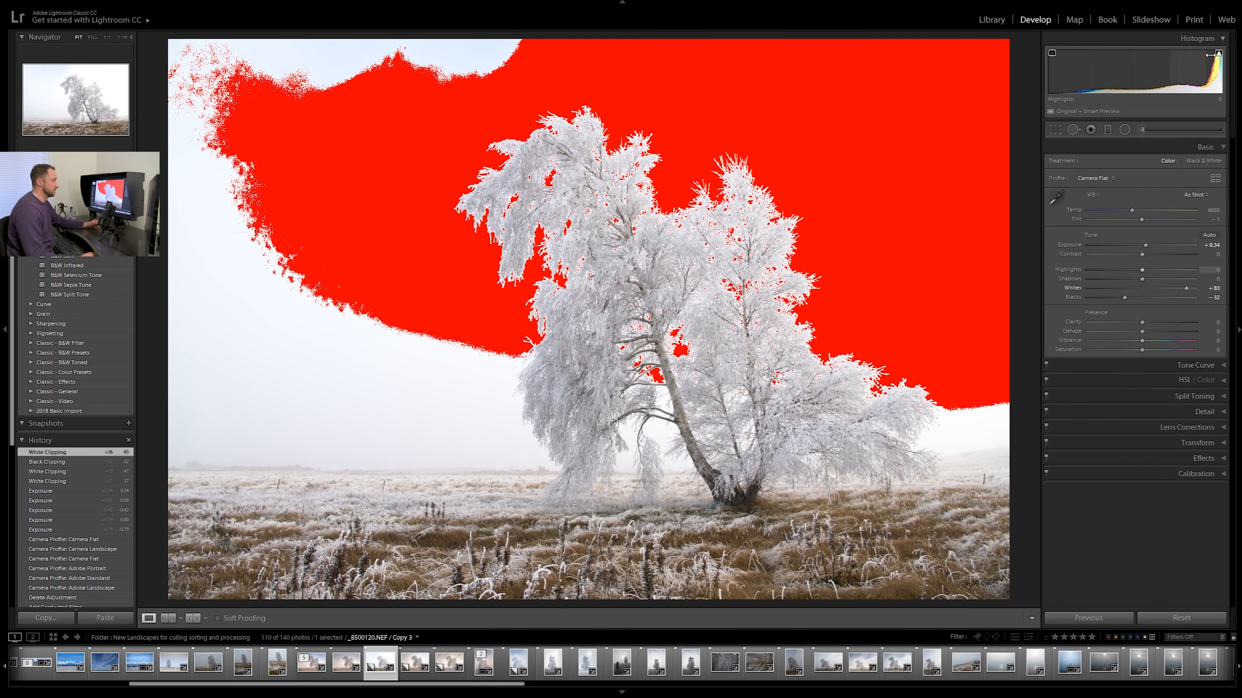
{"action": "left_click_drag", "start_coordinate": [1192, 290], "coordinate": [1169, 291]}
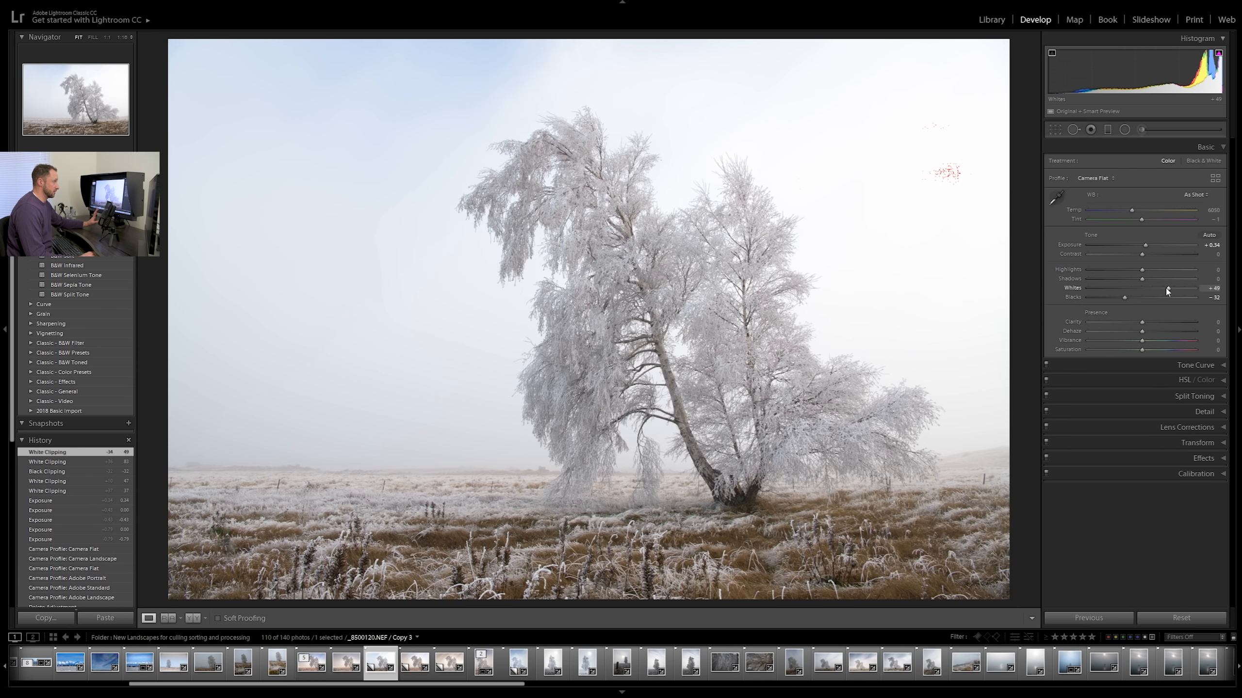
{"action": "mouse_move", "coordinate": [1123, 299]}
{"action": "left_mouse_down"}
{"action": "mouse_move", "coordinate": [1066, 299]}
{"action": "mouse_move", "coordinate": [1129, 302]}
{"action": "left_mouse_up"}
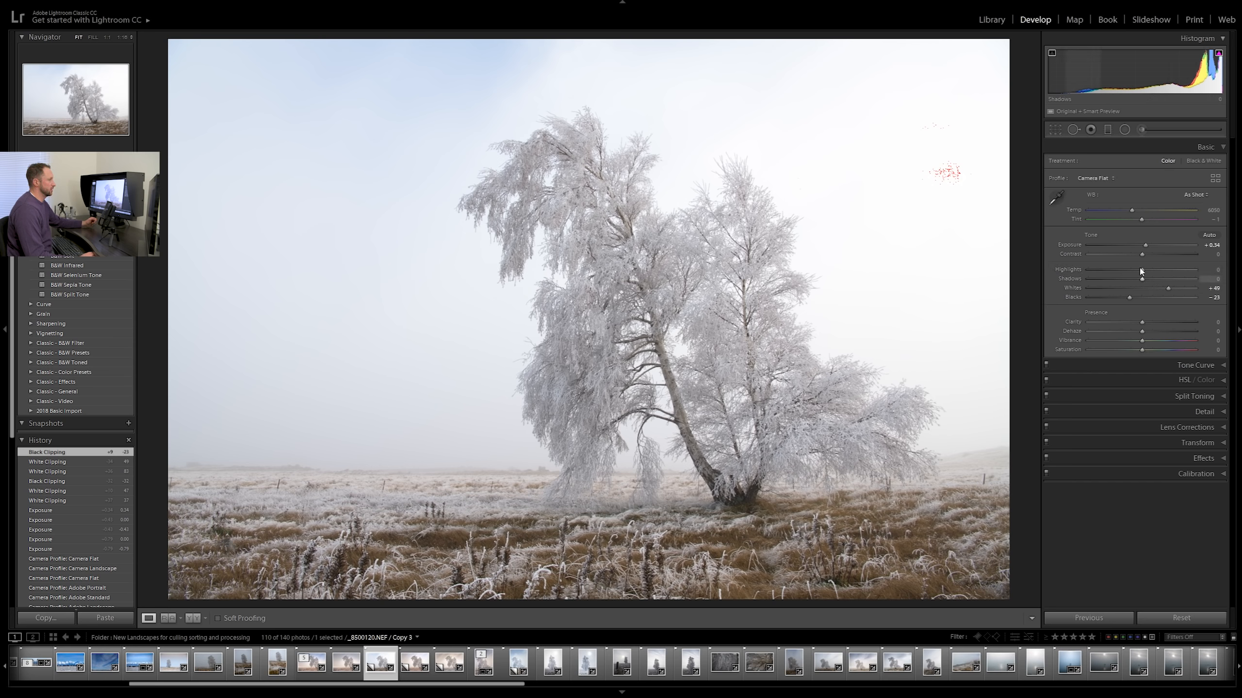
Step: Try a stronger Highlights reduction, reset it, and set the Highlights to -13 to recover the clipped sky
{"action": "left_click_drag", "start_coordinate": [1142, 271], "coordinate": [1125, 271]}
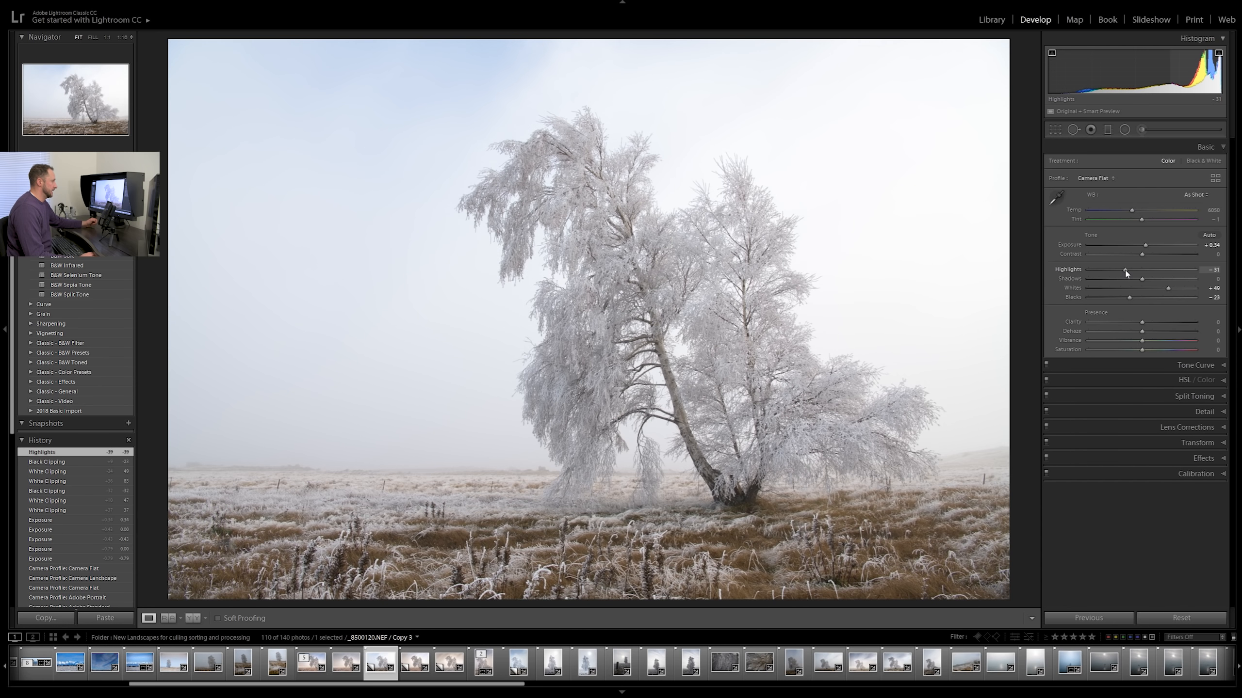
{"action": "double_click", "coordinate": [1125, 270]}
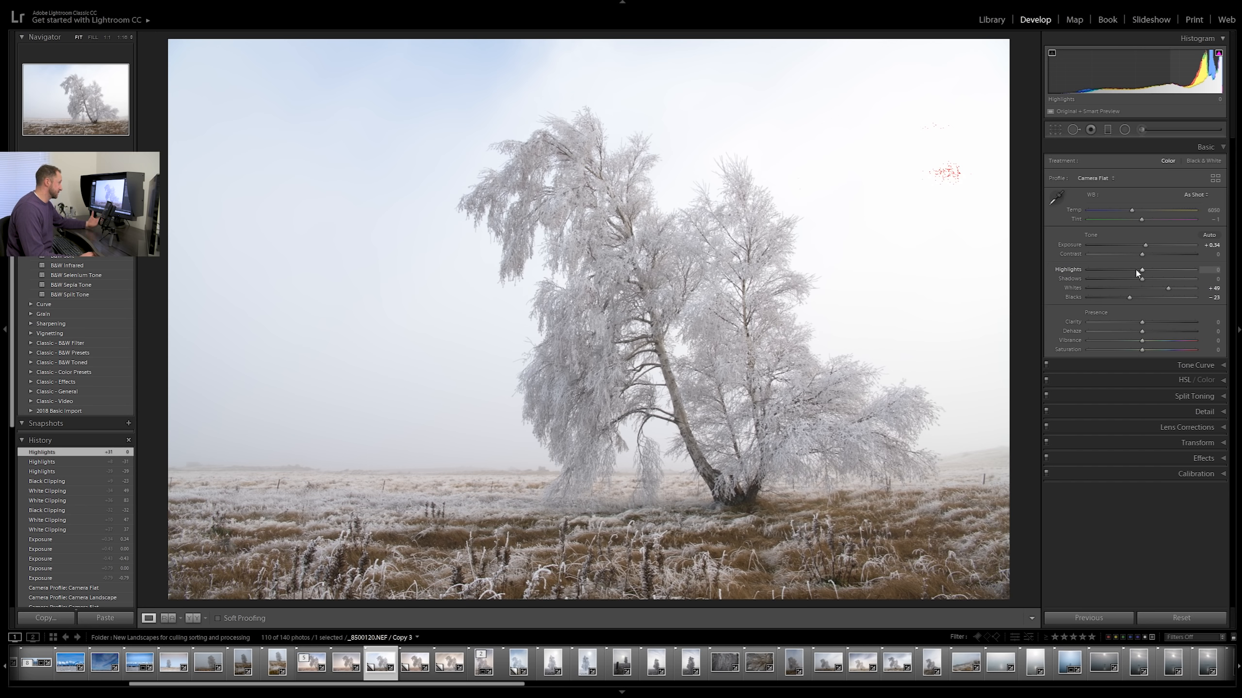
{"action": "left_click", "coordinate": [1137, 270]}
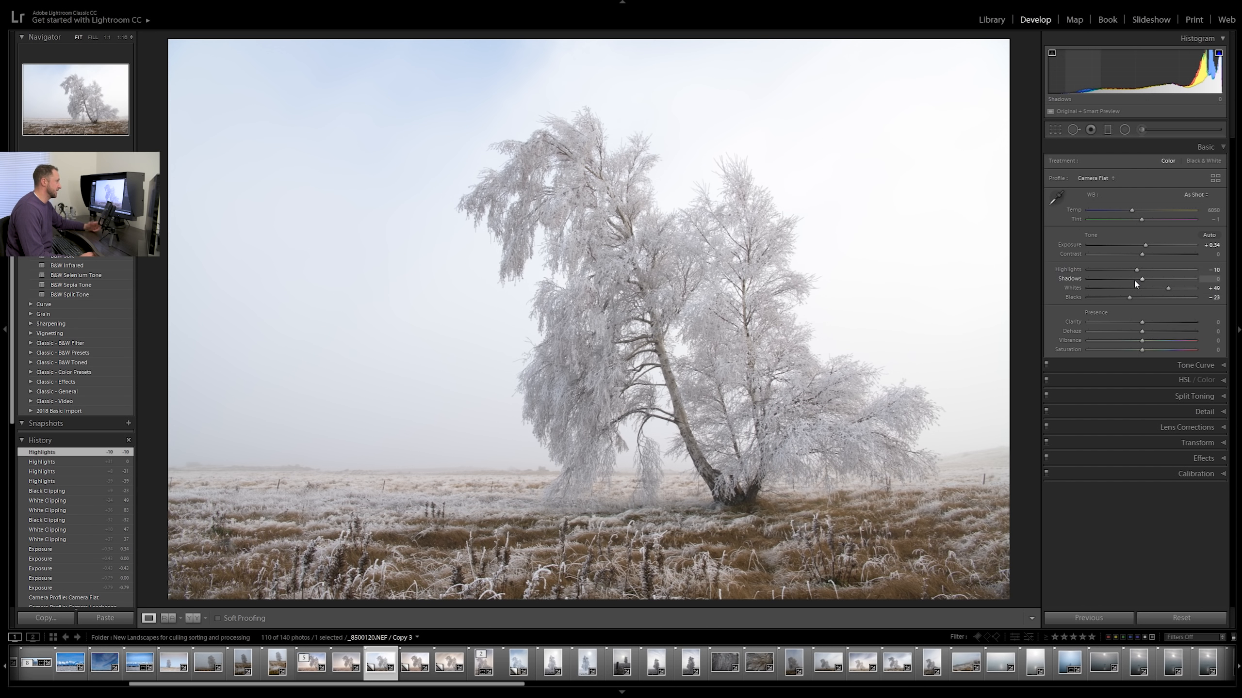
{"action": "left_click_drag", "start_coordinate": [1139, 272], "coordinate": [1135, 272]}
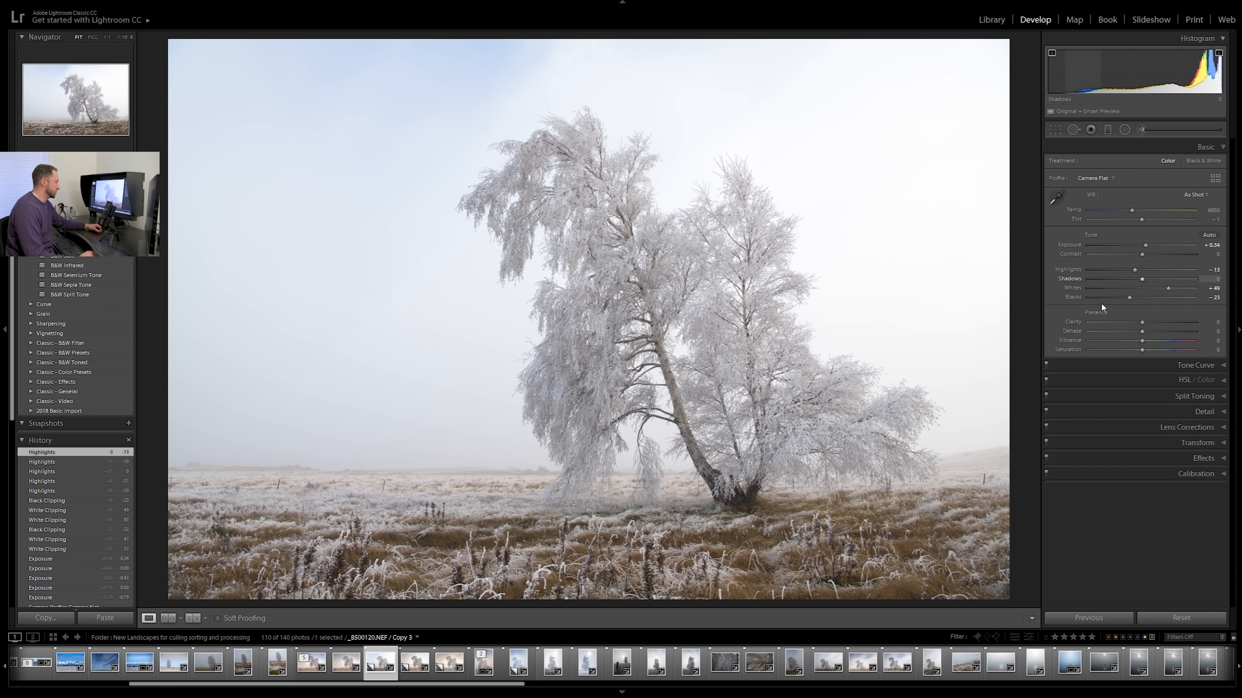
Step: Check the dark detail at the tree's base and raise the Shadows to +53
{"action": "left_click", "coordinate": [732, 511]}
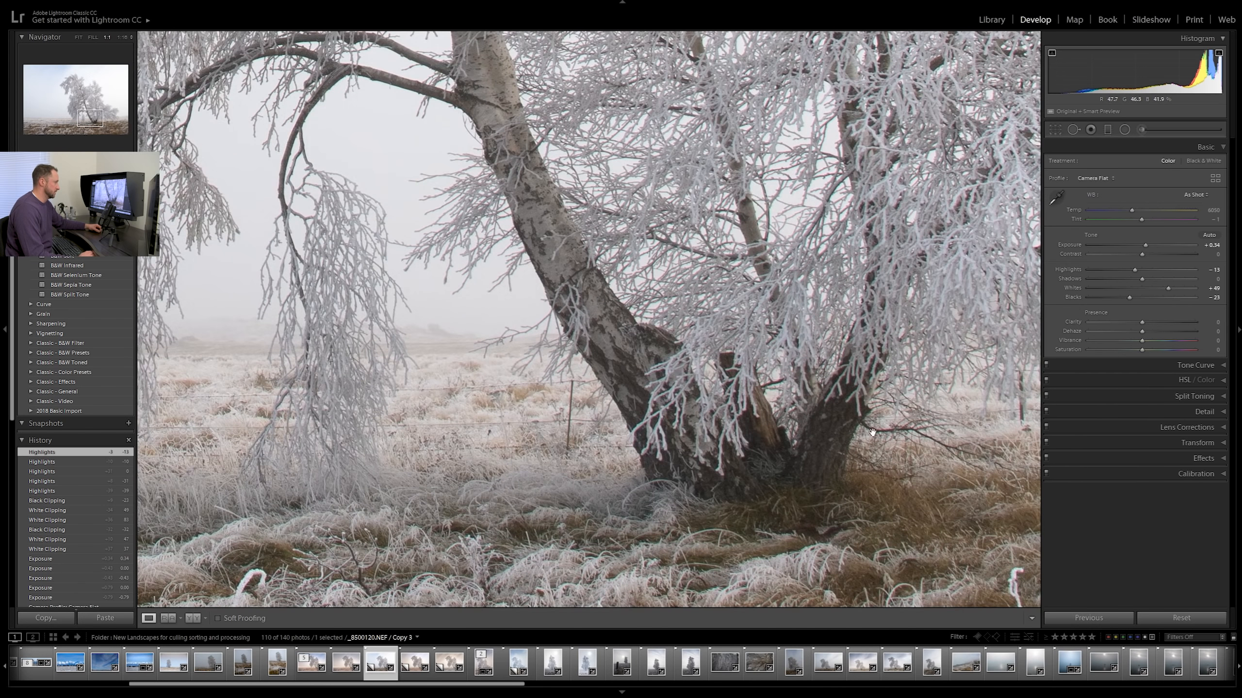
{"action": "left_click_drag", "start_coordinate": [833, 448], "coordinate": [703, 274]}
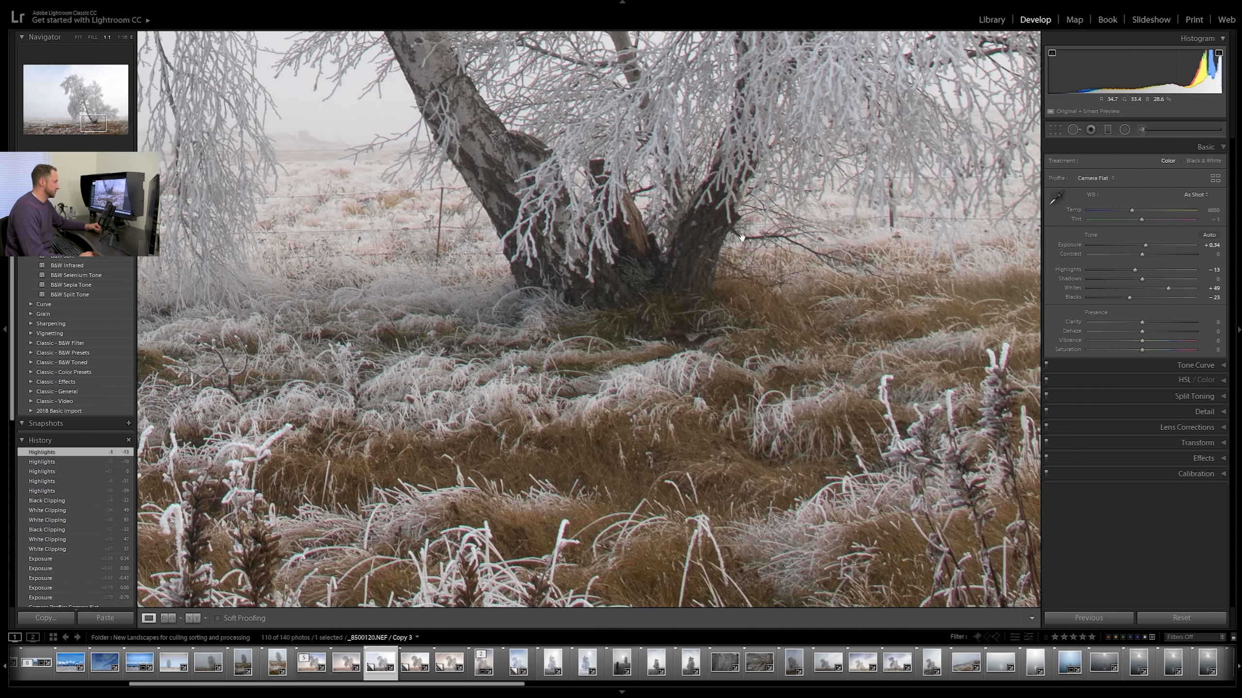
{"action": "left_click", "coordinate": [613, 475]}
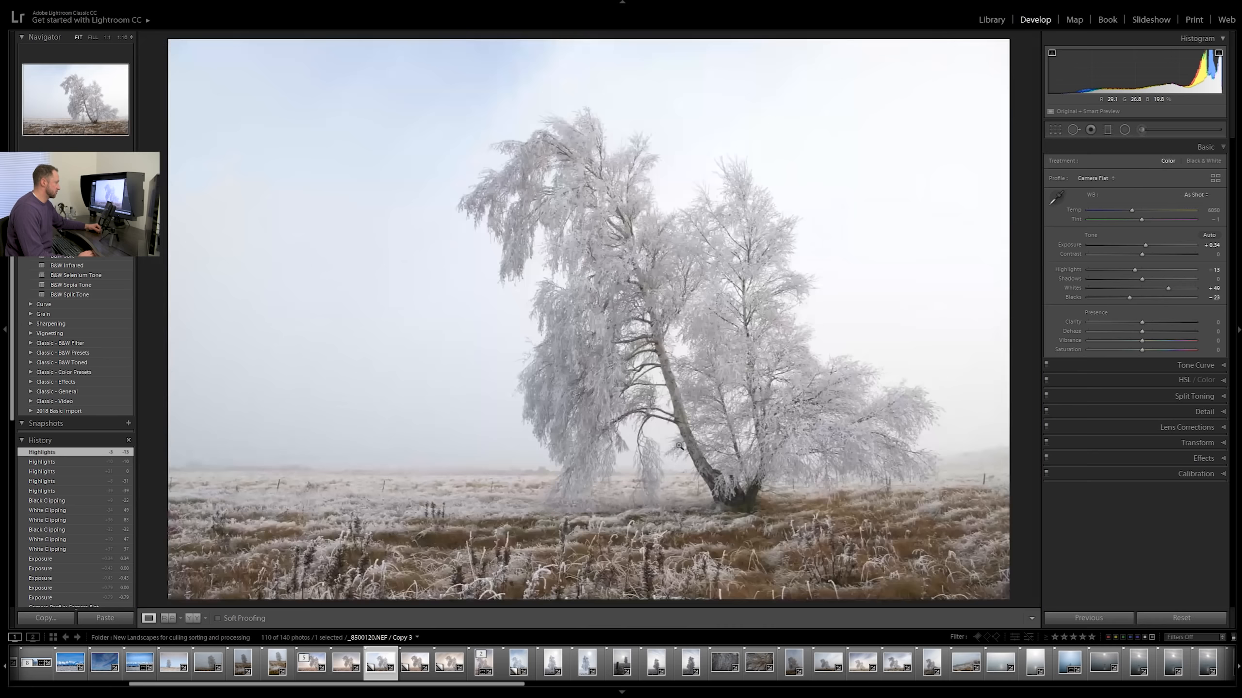
{"action": "mouse_move", "coordinate": [1158, 284]}
{"action": "left_mouse_down"}
{"action": "mouse_move", "coordinate": [1207, 280]}
{"action": "mouse_move", "coordinate": [1017, 287]}
{"action": "mouse_move", "coordinate": [1236, 288]}
{"action": "mouse_move", "coordinate": [1155, 277]}
{"action": "mouse_move", "coordinate": [1170, 278]}
{"action": "left_mouse_up"}
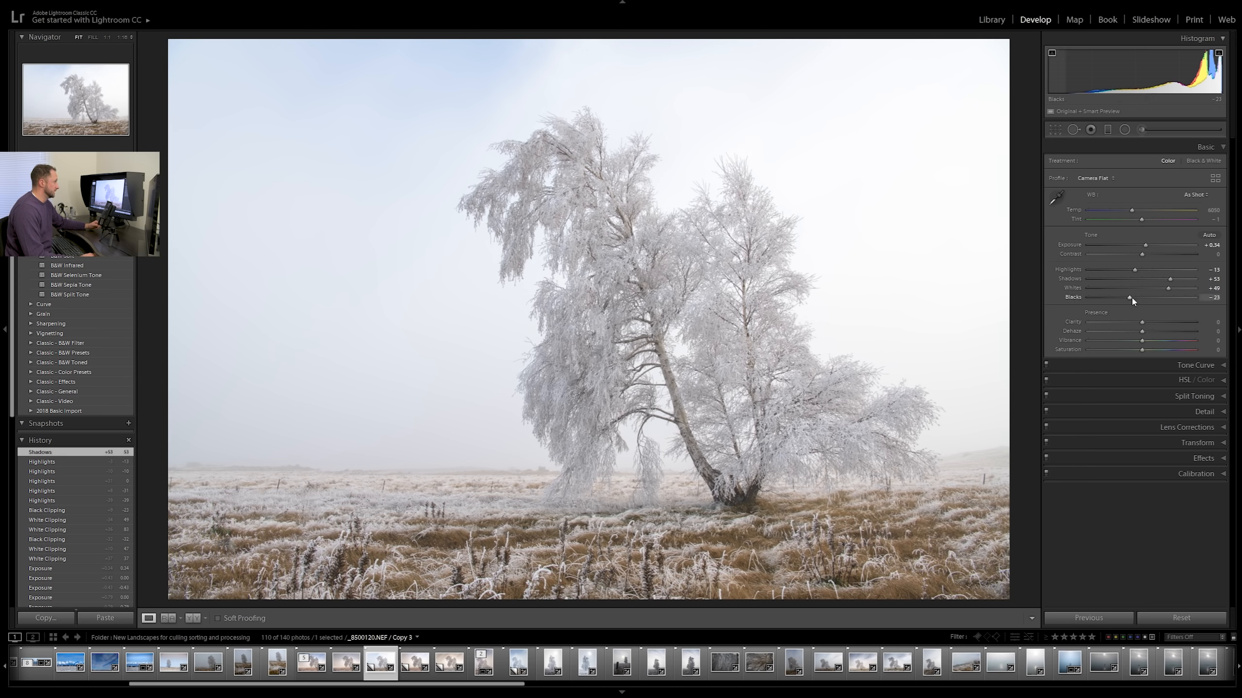
Step: Set the Blacks to -35 and the Whites to +50, and compare the photo with its Before version
{"action": "left_click_drag", "start_coordinate": [1130, 297], "coordinate": [1122, 297]}
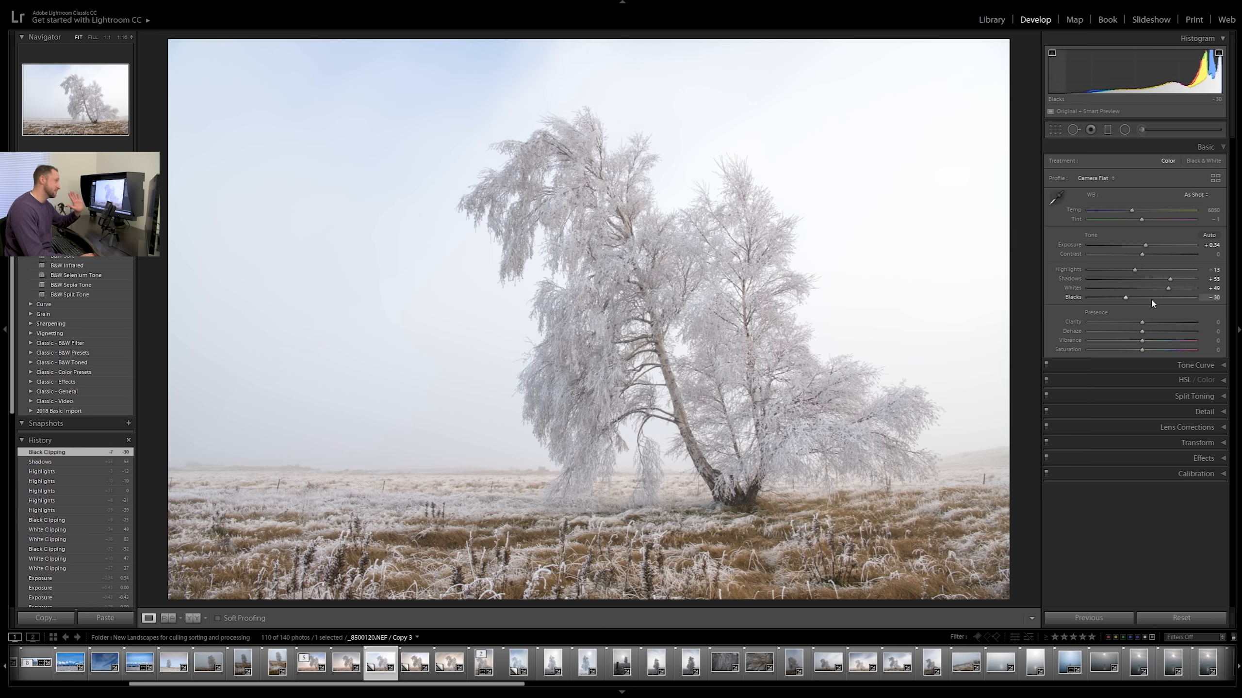
{"action": "left_click_drag", "start_coordinate": [1127, 296], "coordinate": [1170, 289]}
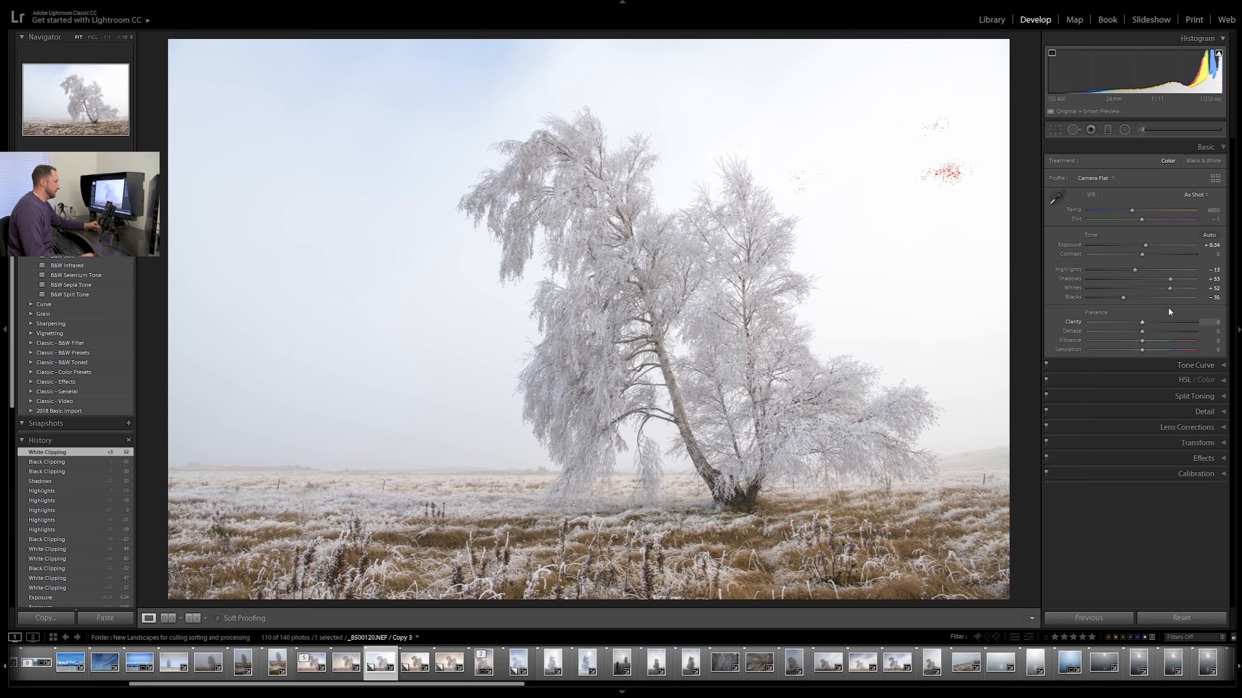
{"action": "left_click_drag", "start_coordinate": [1169, 292], "coordinate": [1168, 292]}
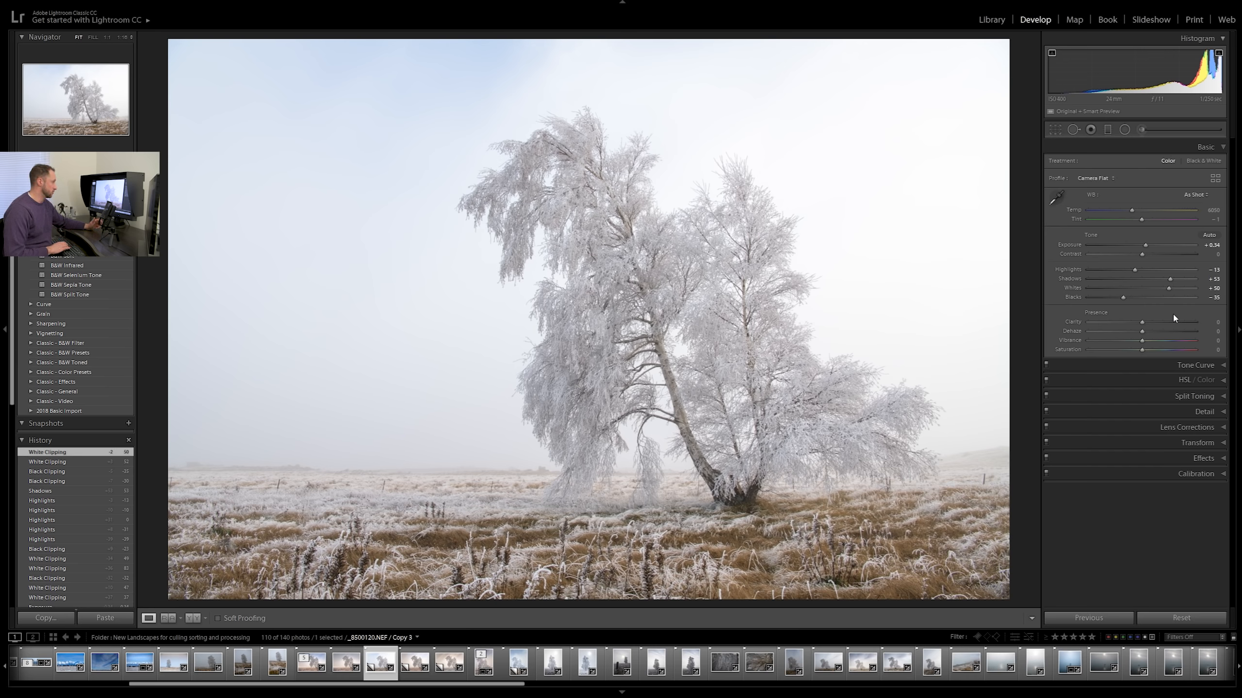
{"action": "key", "text": "backslash"}
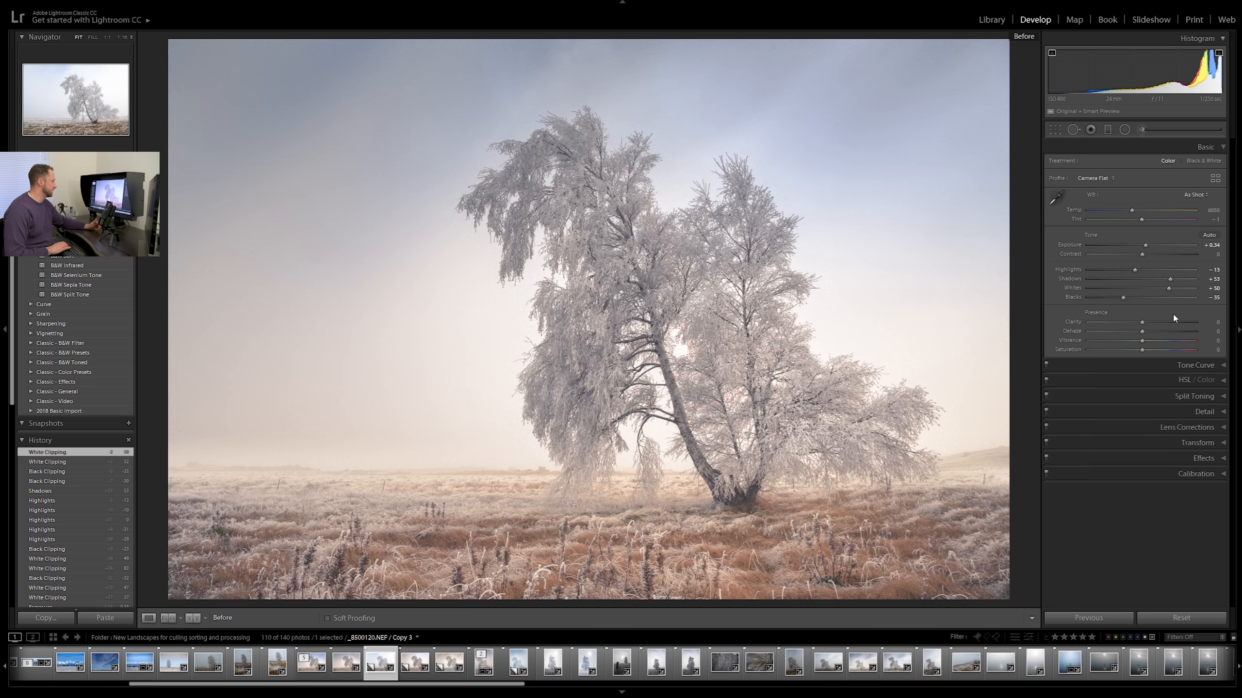
{"action": "key", "text": "backslash"}
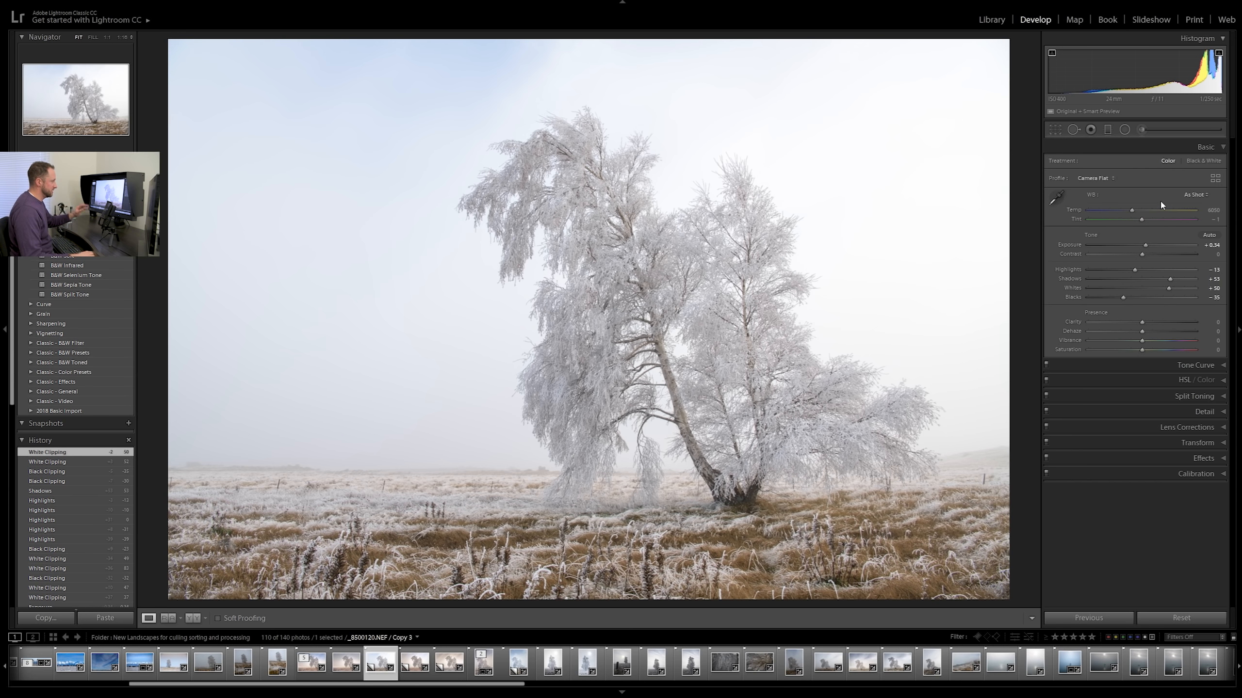
Step: Check the trunk detail up close and lower the Contrast to -30 for a softer look
{"action": "left_click", "coordinate": [743, 512]}
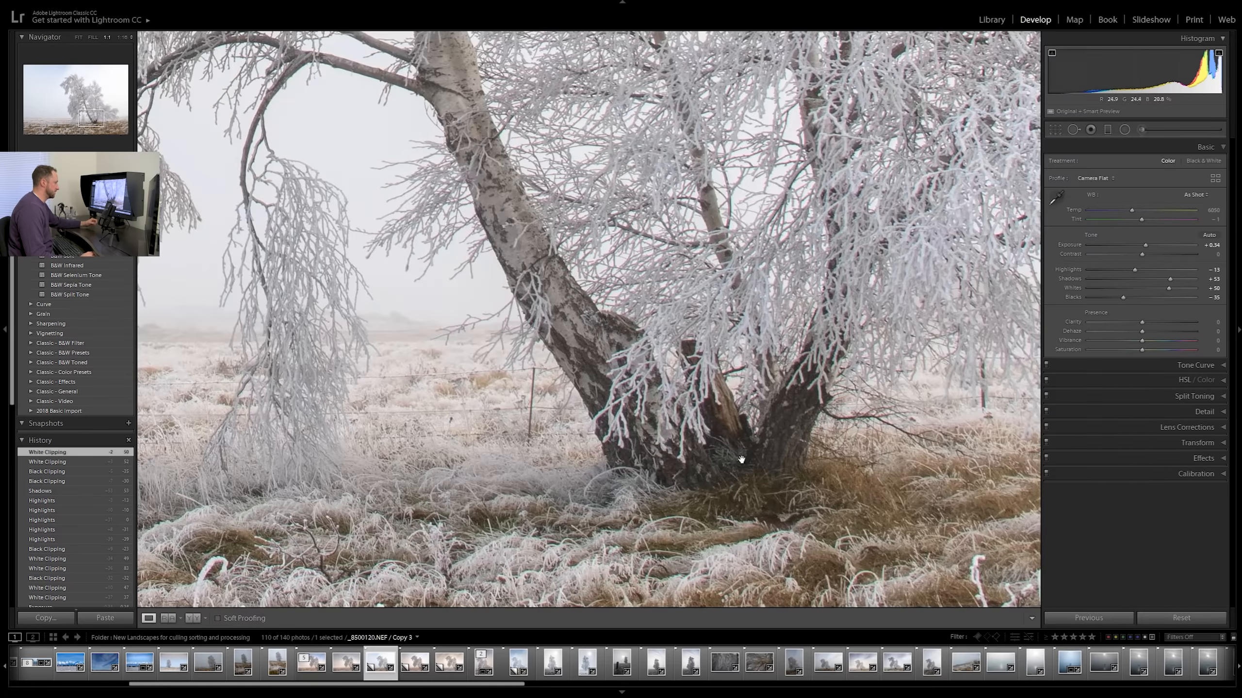
{"action": "left_click", "coordinate": [809, 419]}
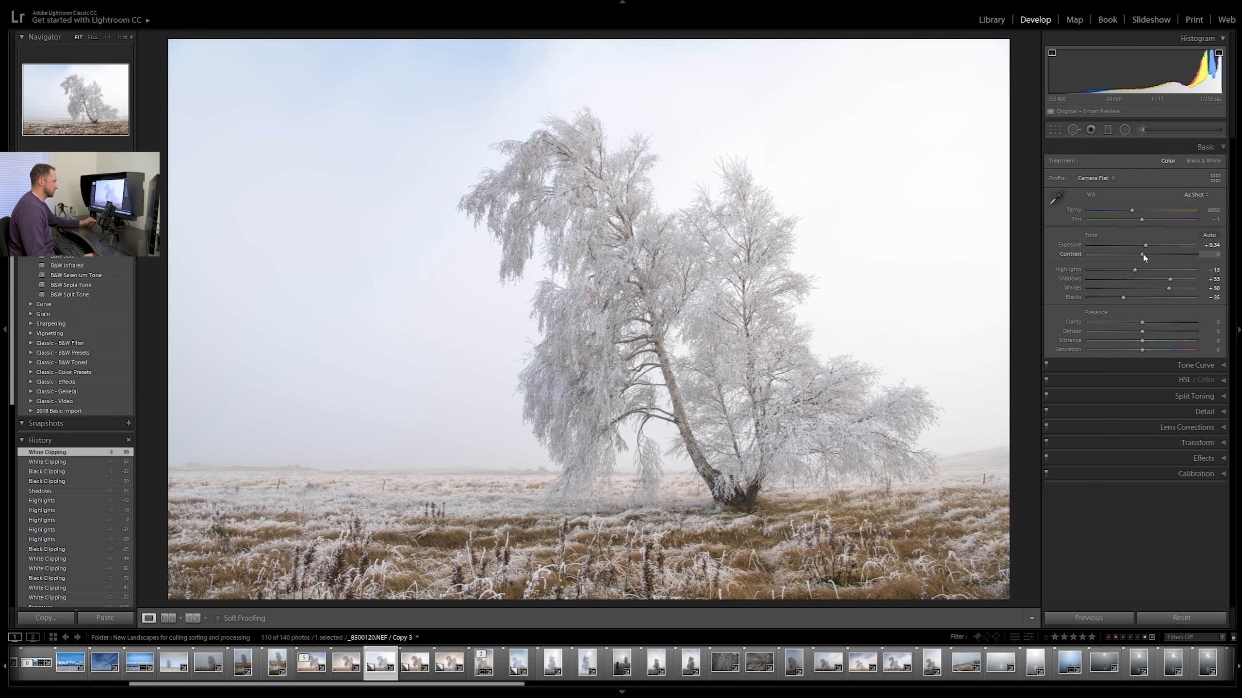
{"action": "left_click_drag", "start_coordinate": [1140, 254], "coordinate": [1120, 255]}
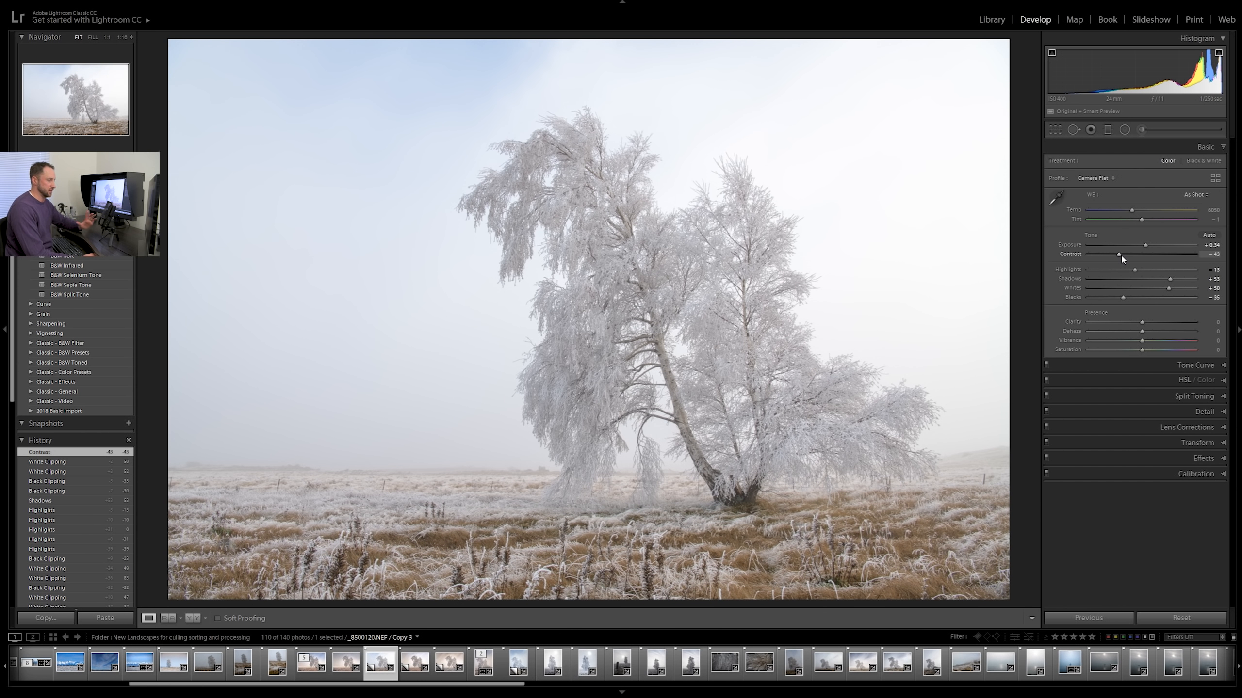
{"action": "mouse_move", "coordinate": [1123, 256]}
{"action": "left_mouse_down"}
{"action": "mouse_move", "coordinate": [1095, 254]}
{"action": "mouse_move", "coordinate": [1132, 258]}
{"action": "mouse_move", "coordinate": [1122, 256]}
{"action": "left_mouse_up"}
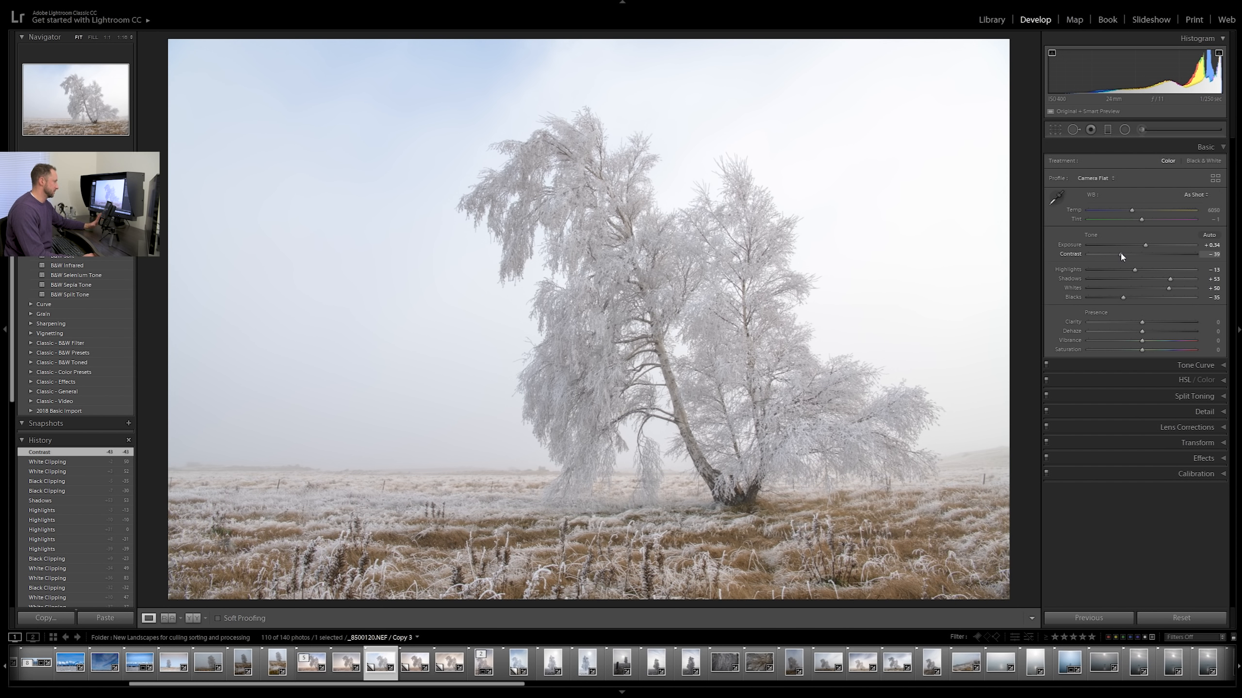
{"action": "mouse_move", "coordinate": [1121, 256]}
{"action": "left_mouse_down"}
{"action": "mouse_move", "coordinate": [1168, 253]}
{"action": "mouse_move", "coordinate": [1123, 255]}
{"action": "left_mouse_up"}
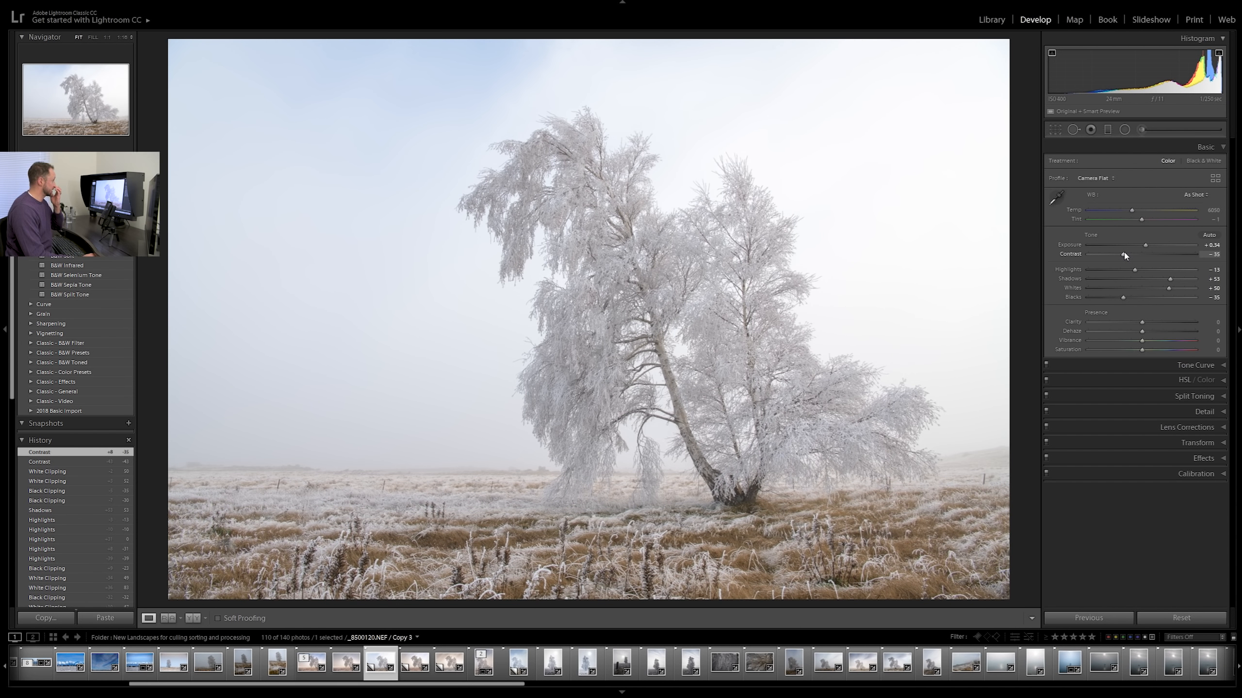
{"action": "mouse_move", "coordinate": [1125, 256]}
{"action": "left_mouse_down"}
{"action": "mouse_move", "coordinate": [1084, 254]}
{"action": "mouse_move", "coordinate": [1203, 252]}
{"action": "mouse_move", "coordinate": [1000, 270]}
{"action": "mouse_move", "coordinate": [1149, 263]}
{"action": "mouse_move", "coordinate": [1129, 259]}
{"action": "left_mouse_up"}
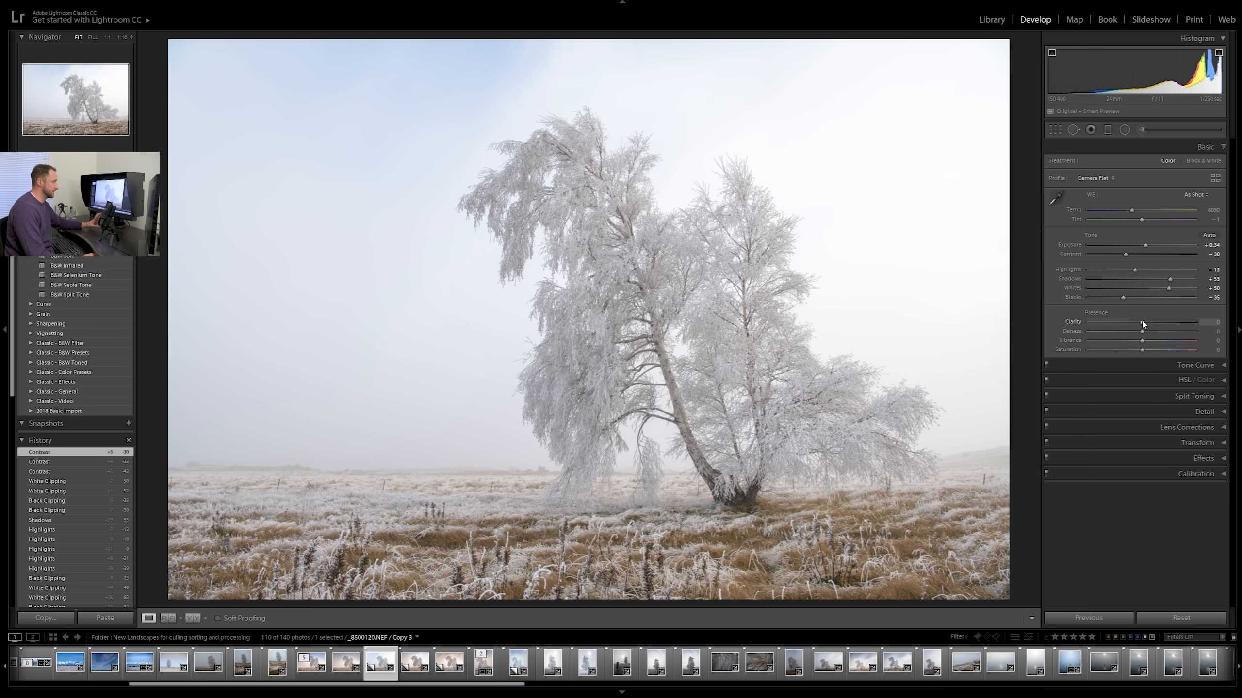
Step: Try the Clarity at +100 and then at a milder amount, and reset it to 0
{"action": "left_click_drag", "start_coordinate": [1142, 323], "coordinate": [1215, 327]}
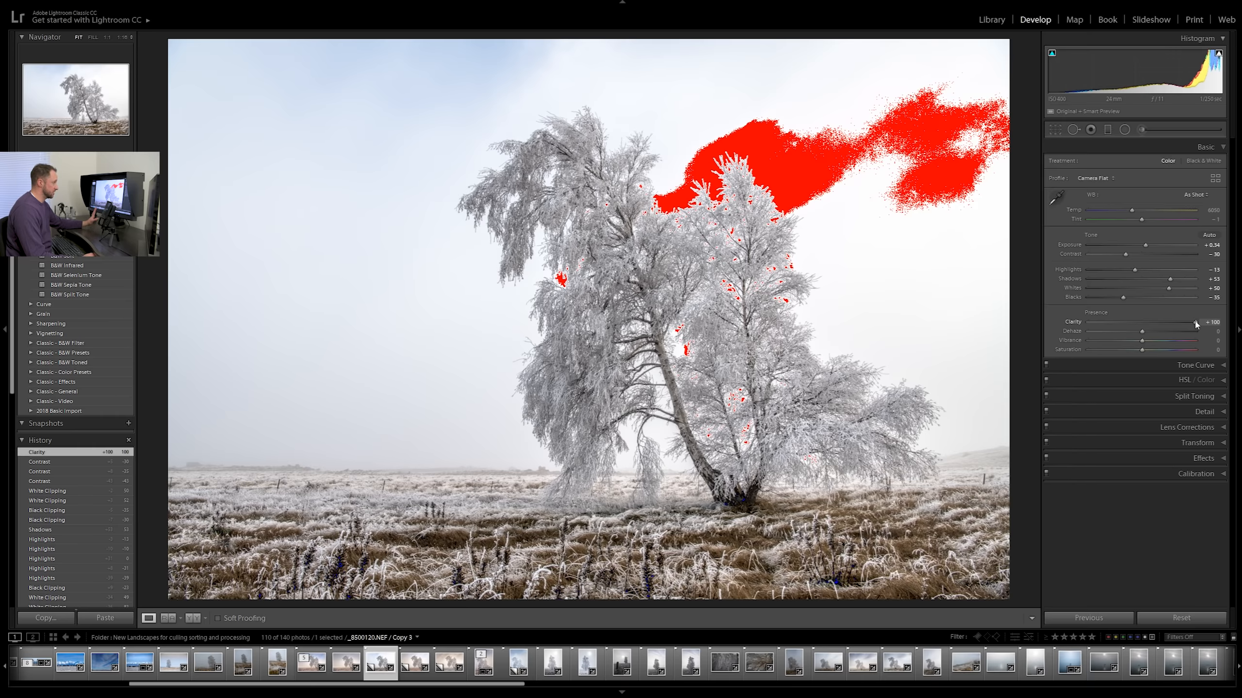
{"action": "left_click_drag", "start_coordinate": [1195, 325], "coordinate": [1147, 324]}
{"action": "double_click", "coordinate": [1146, 322]}
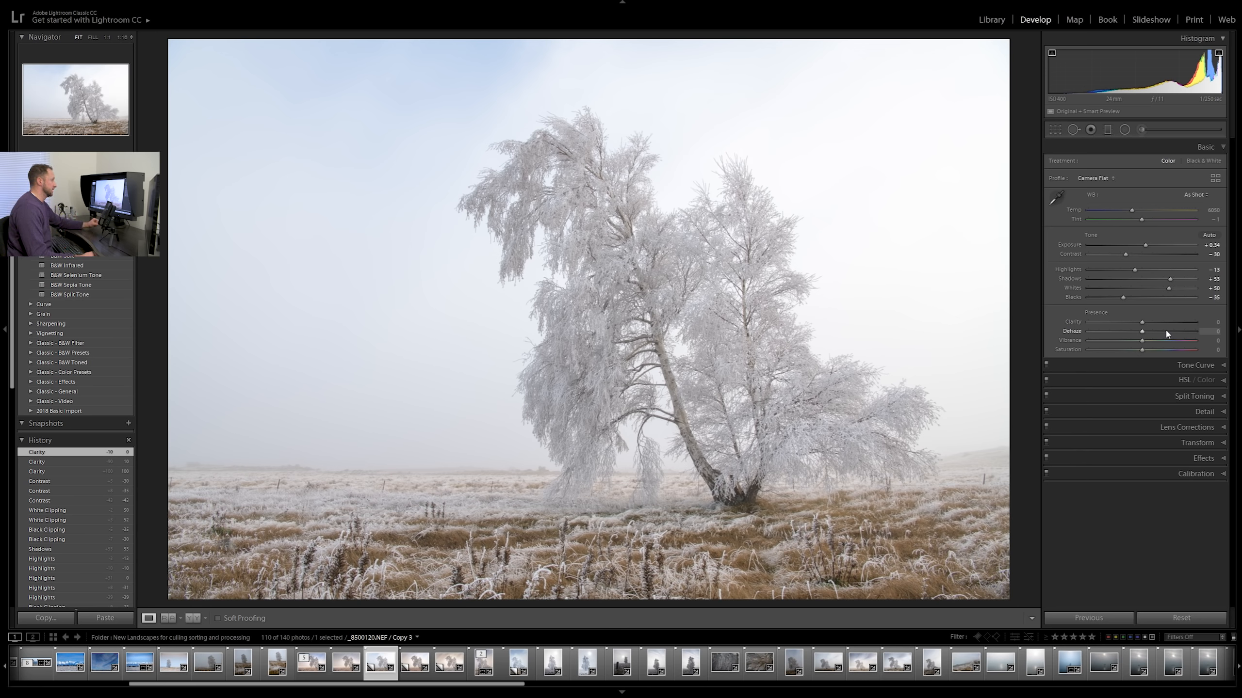
Step: Inspect the frosted branches up close and set the Contrast to -14
{"action": "left_click", "coordinate": [759, 356]}
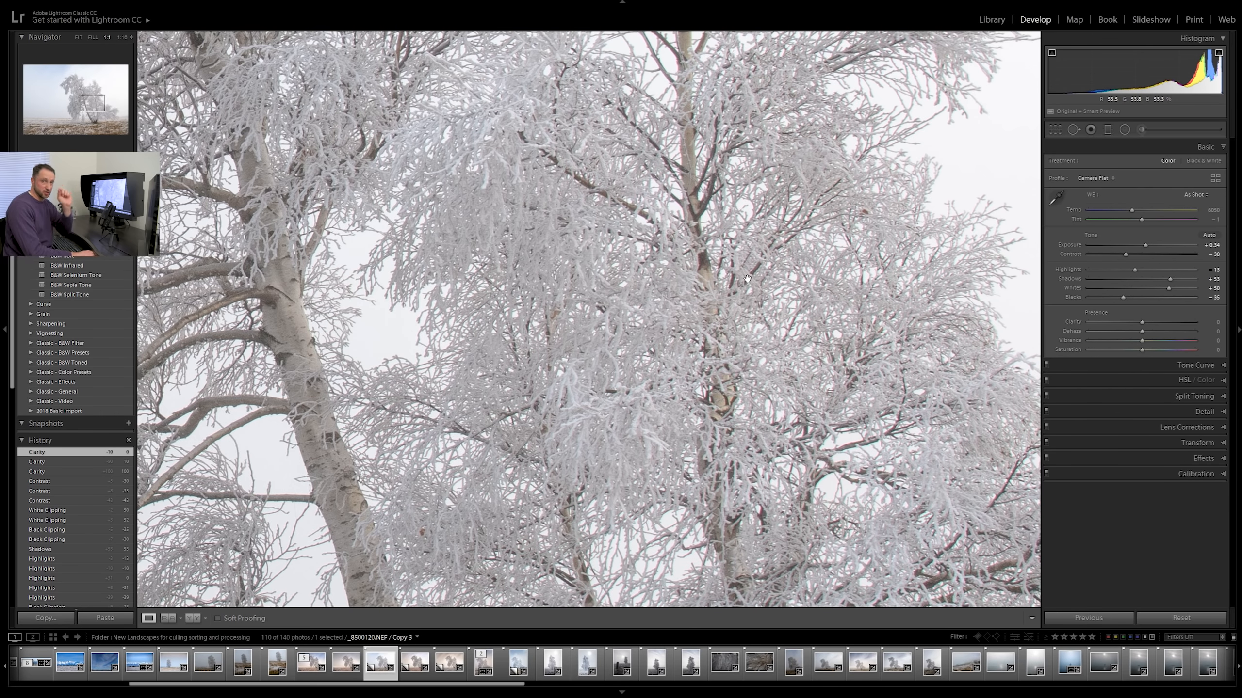
{"action": "left_click", "coordinate": [750, 194]}
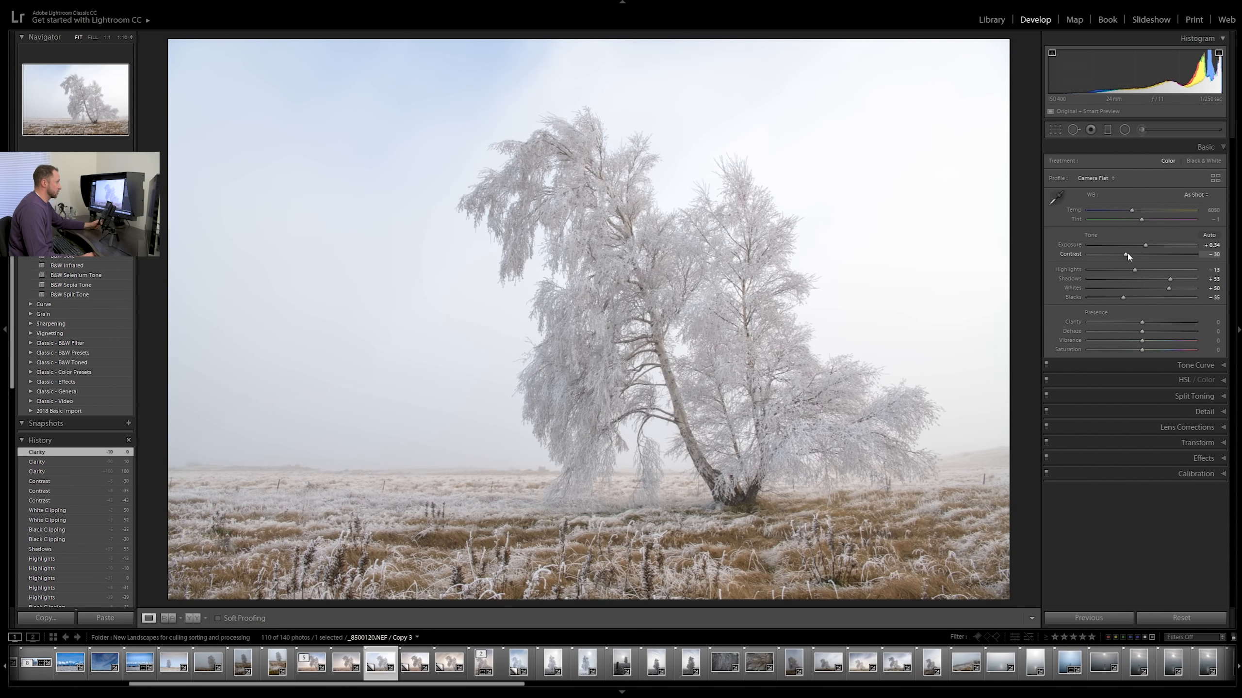
{"action": "mouse_move", "coordinate": [1127, 252]}
{"action": "left_mouse_down"}
{"action": "mouse_move", "coordinate": [1203, 248]}
{"action": "mouse_move", "coordinate": [964, 239]}
{"action": "mouse_move", "coordinate": [1145, 248]}
{"action": "mouse_move", "coordinate": [1131, 255]}
{"action": "left_mouse_up"}
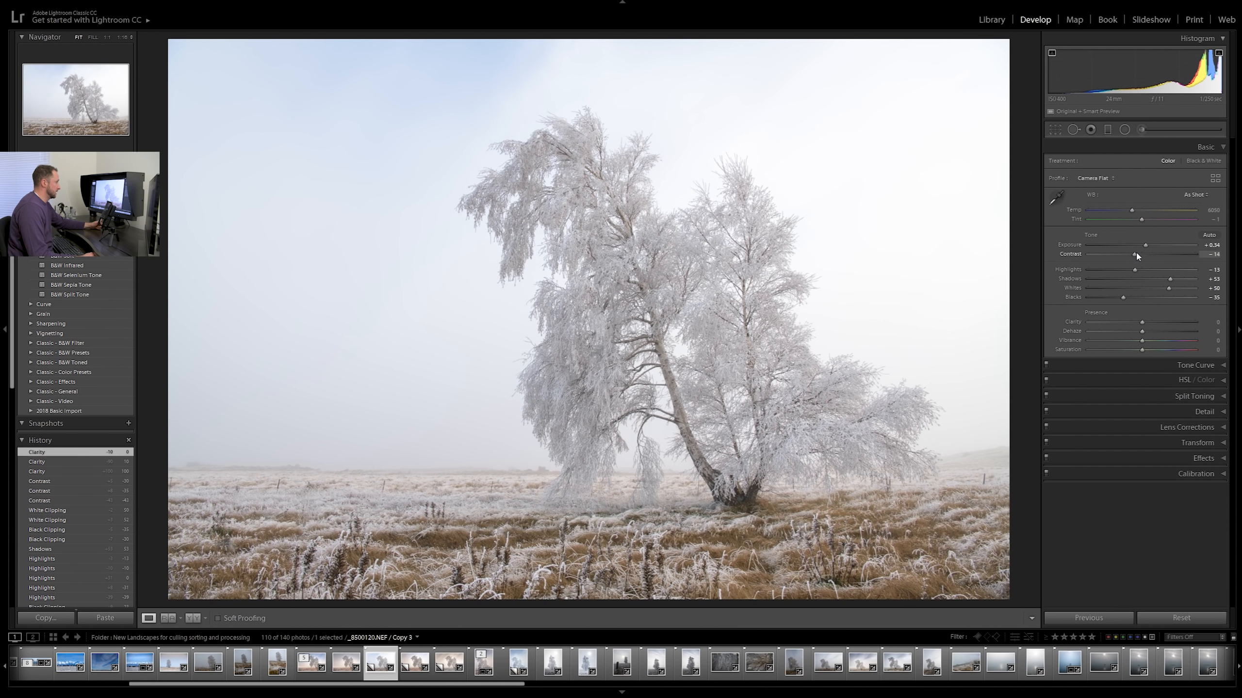
Step: Set the Clarity to +23 to bring out the texture of the frost
{"action": "left_click_drag", "start_coordinate": [1143, 324], "coordinate": [1157, 325]}
{"action": "left_click", "coordinate": [1151, 325]}
{"action": "left_click_drag", "start_coordinate": [1152, 325], "coordinate": [1154, 325]}
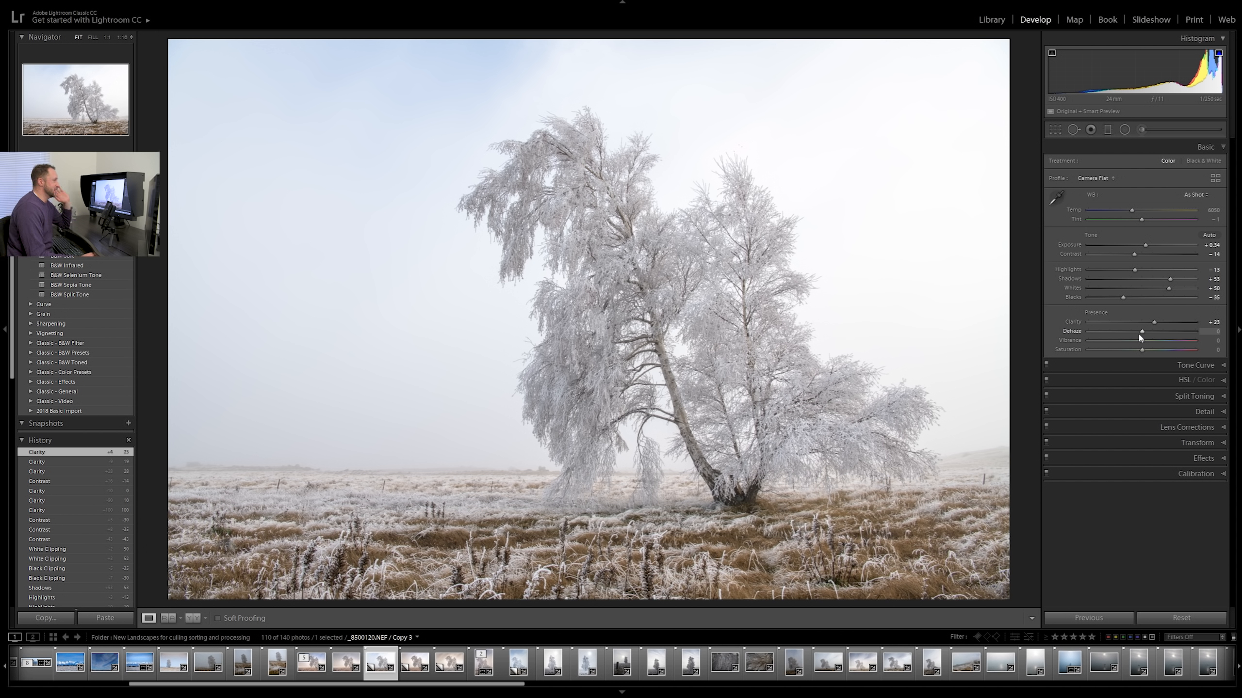
Step: Try the Dehaze at +100, reset it, and set the Dehaze to +17
{"action": "left_click_drag", "start_coordinate": [1140, 332], "coordinate": [1227, 349]}
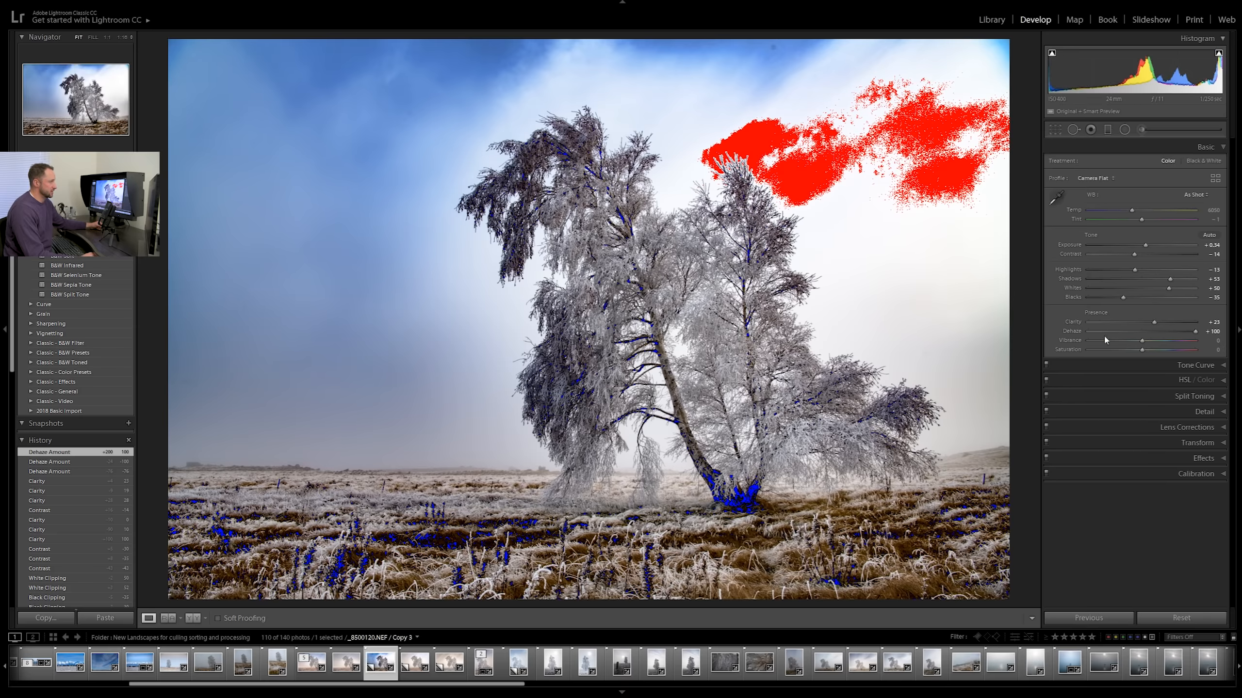
{"action": "double_click", "coordinate": [1193, 332]}
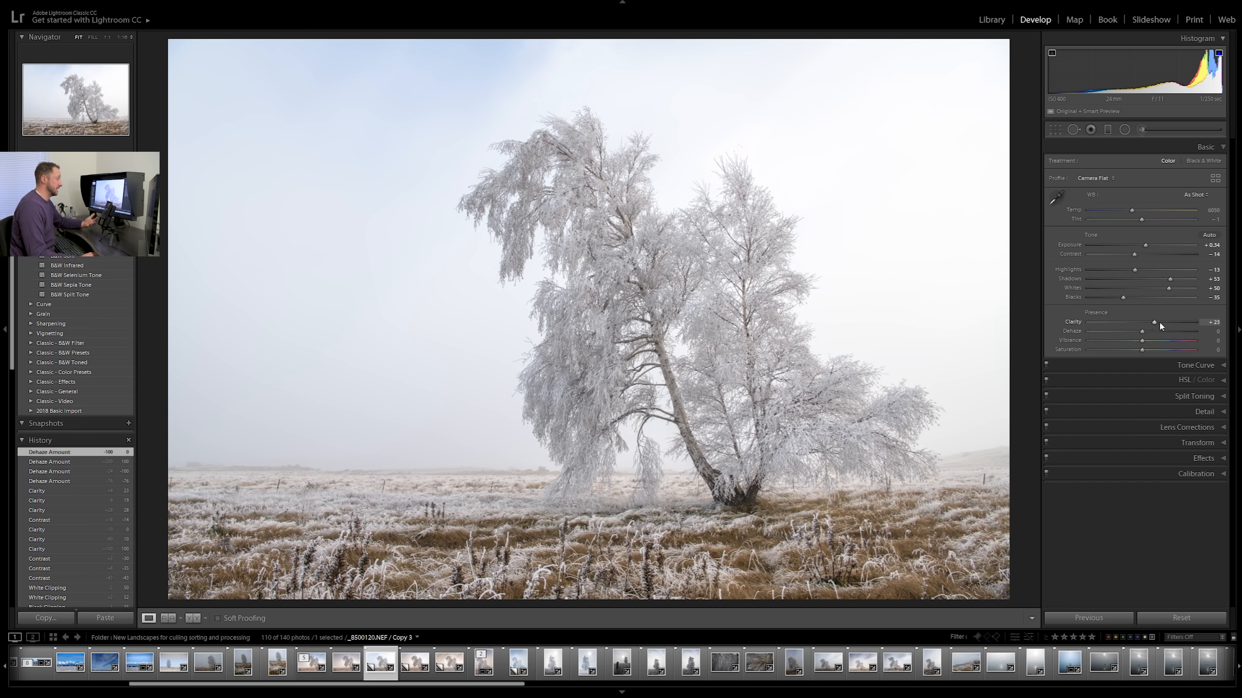
{"action": "mouse_move", "coordinate": [1159, 331]}
{"action": "left_mouse_down"}
{"action": "mouse_move", "coordinate": [1136, 330]}
{"action": "mouse_move", "coordinate": [1151, 331]}
{"action": "left_mouse_up"}
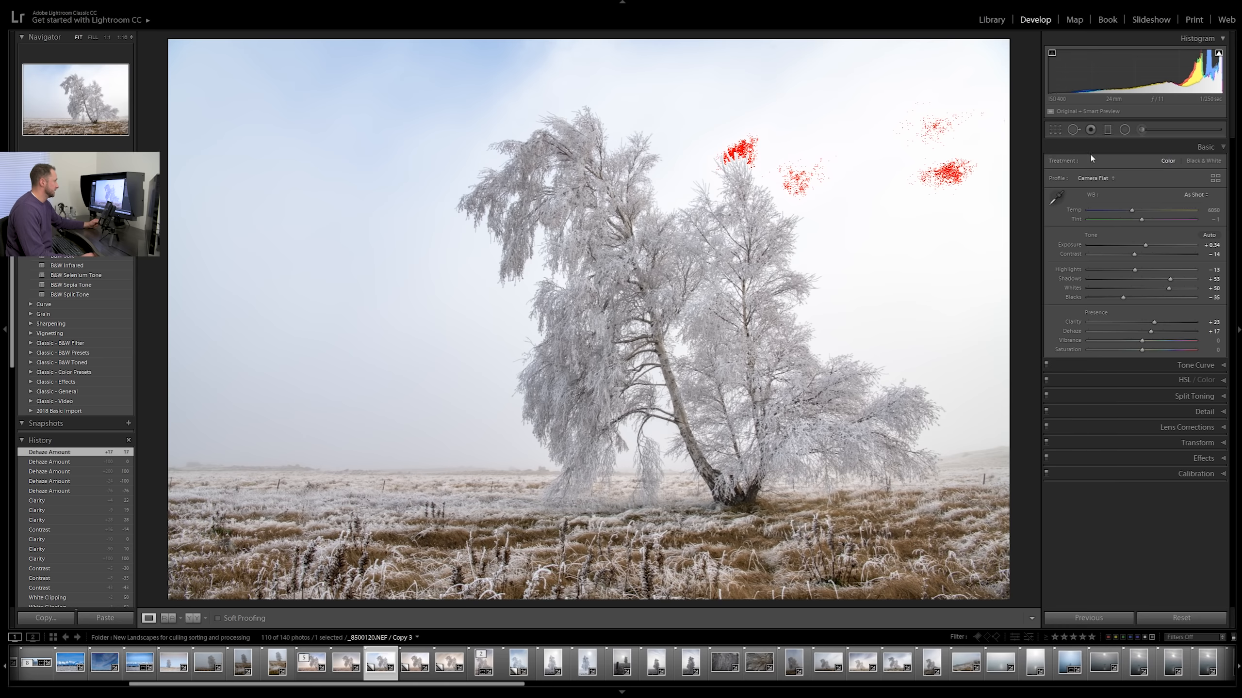
Step: Check the clipped patches of sky up close and lower the Whites to +45
{"action": "left_click", "coordinate": [952, 180]}
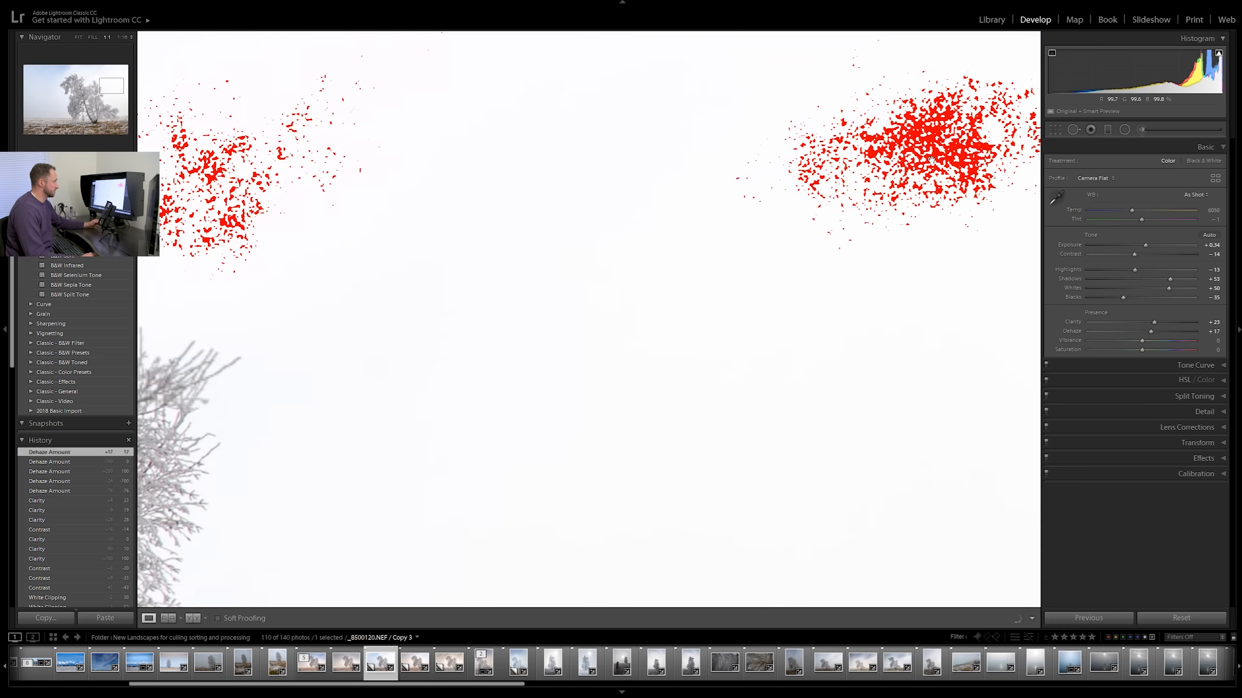
{"action": "left_click", "coordinate": [931, 161]}
{"action": "left_click_drag", "start_coordinate": [952, 177], "coordinate": [913, 165]}
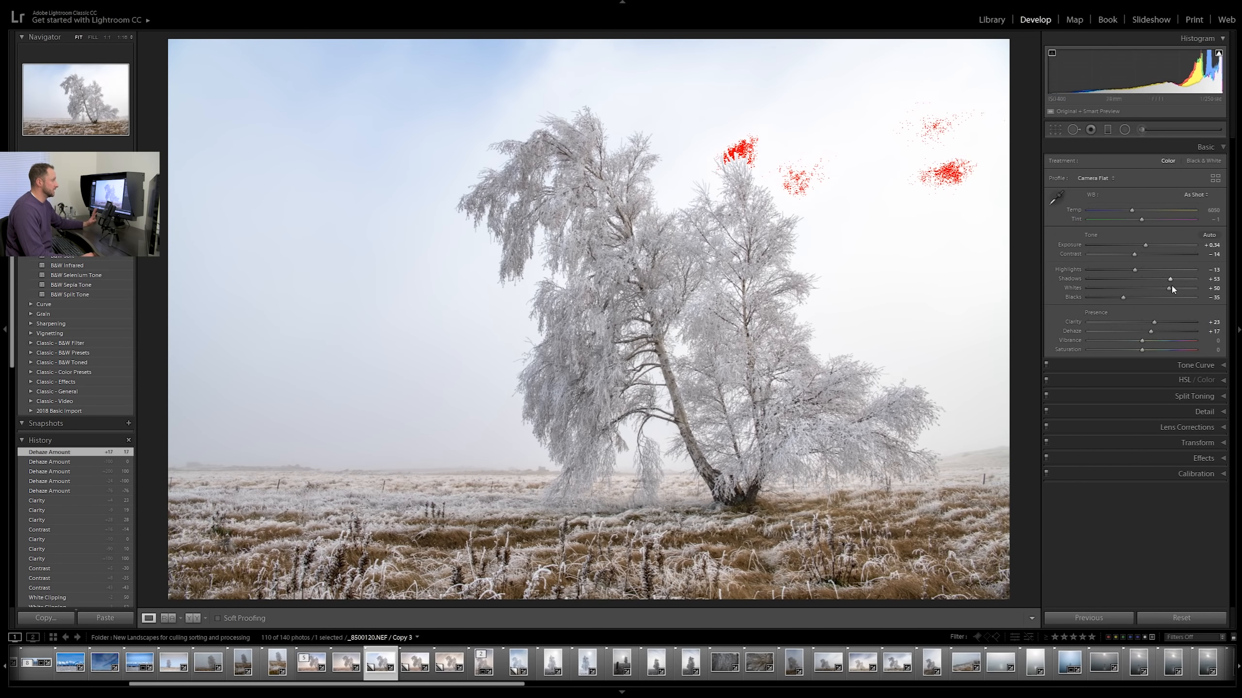
{"action": "left_click_drag", "start_coordinate": [1167, 290], "coordinate": [1167, 292]}
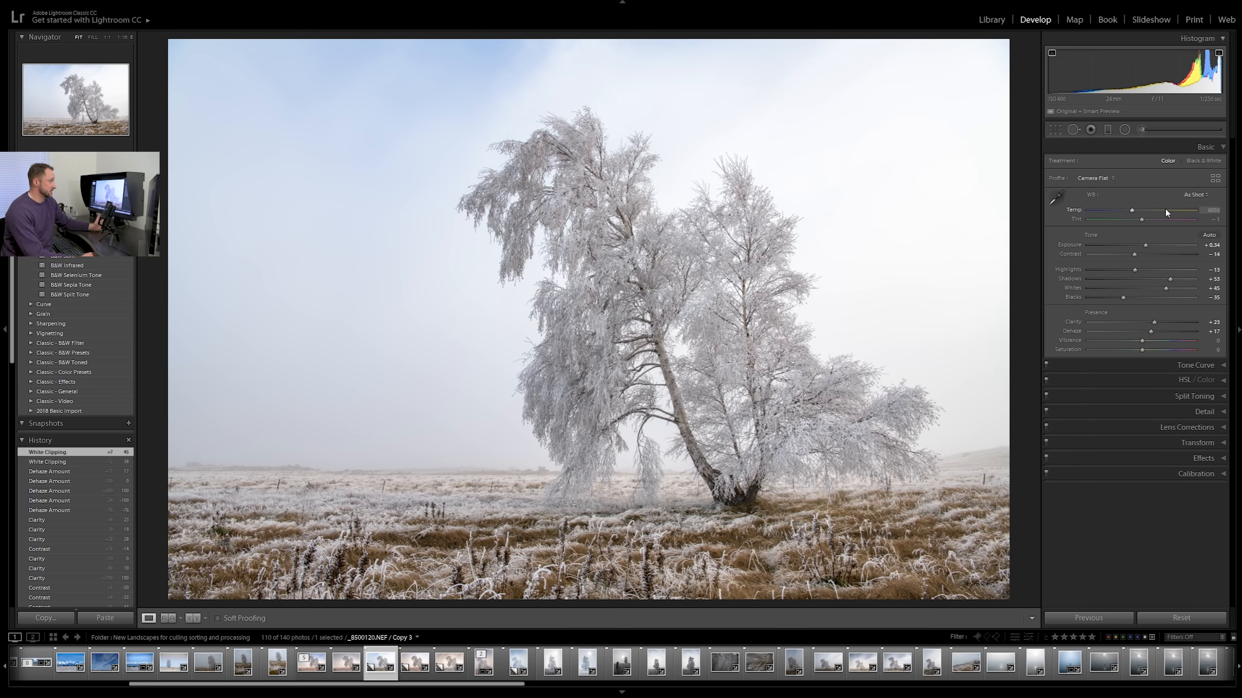
Step: Try the white balance temperature at a very warm 50000, then at a cool 4443
{"action": "left_click_drag", "start_coordinate": [1162, 212], "coordinate": [1213, 220]}
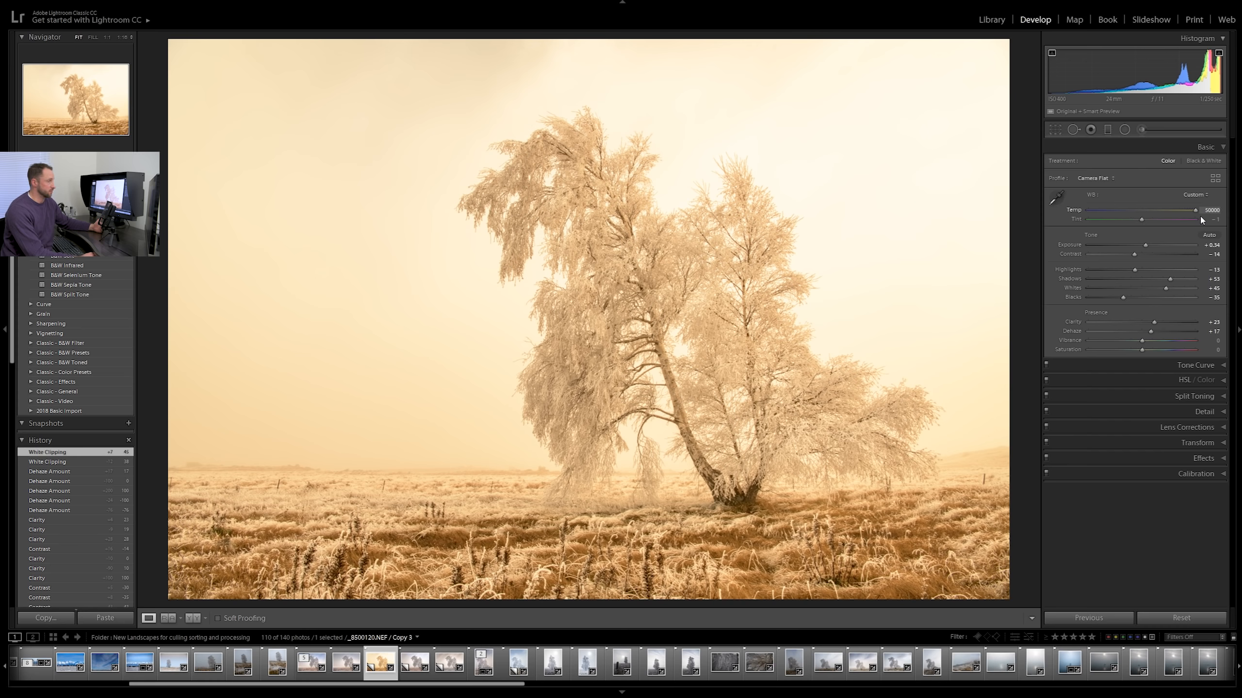
{"action": "left_click_drag", "start_coordinate": [1194, 212], "coordinate": [1137, 212]}
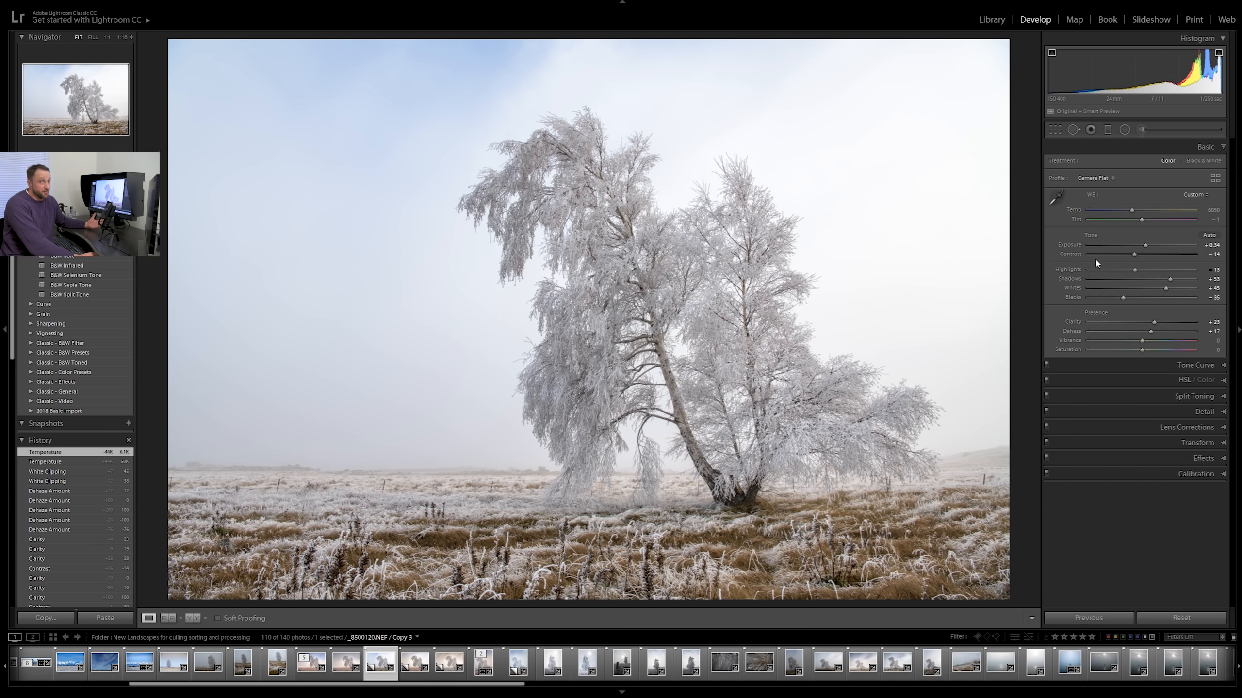
{"action": "left_click", "coordinate": [1113, 212]}
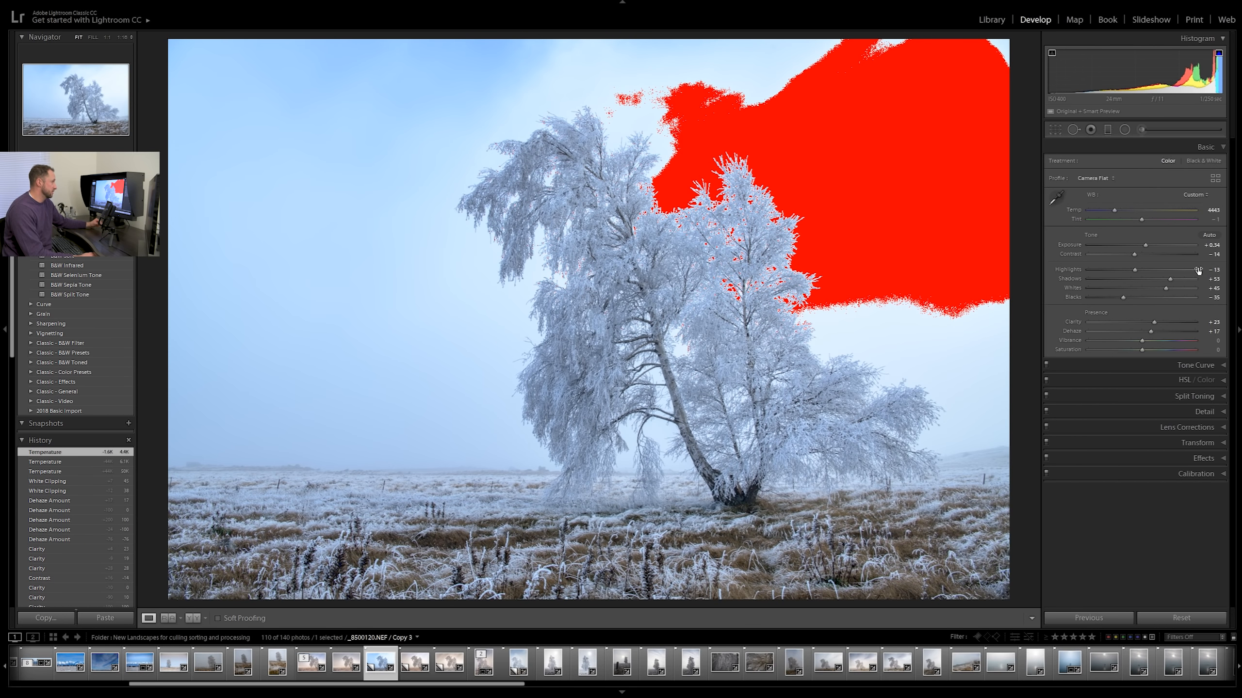
Step: Hide the highlight clipping overlay and lower the Whites to +36
{"action": "left_click_drag", "start_coordinate": [1169, 289], "coordinate": [1167, 289]}
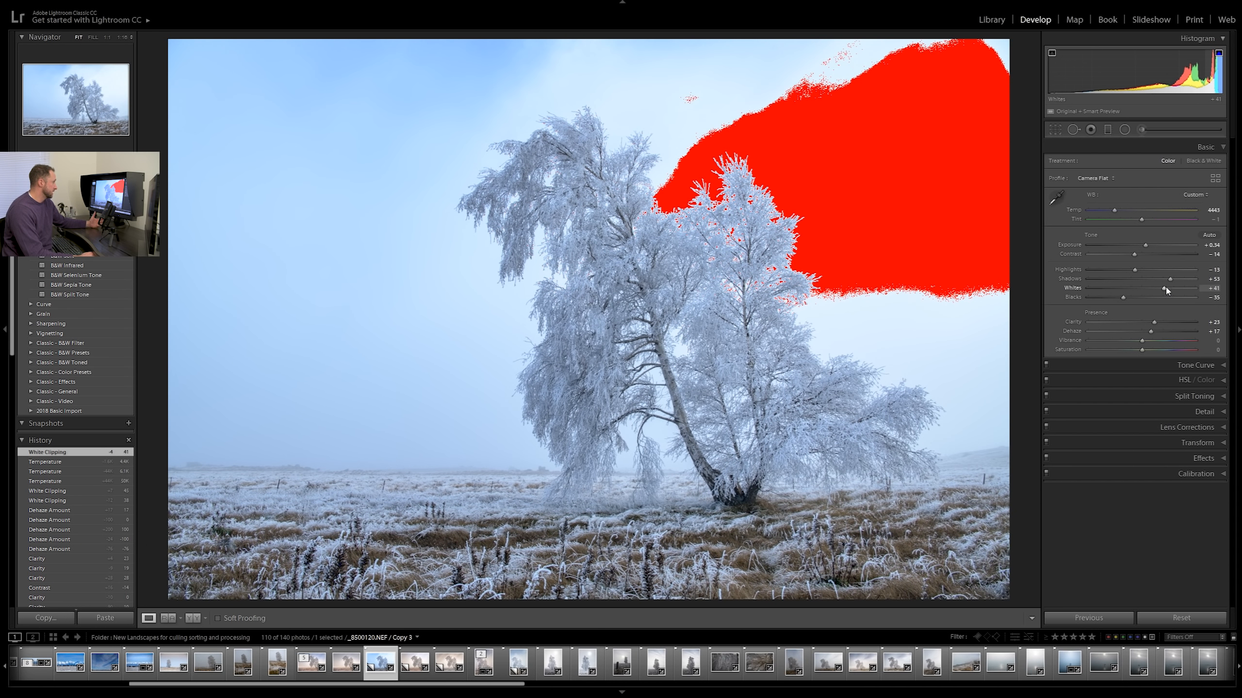
{"action": "left_click", "coordinate": [1220, 55]}
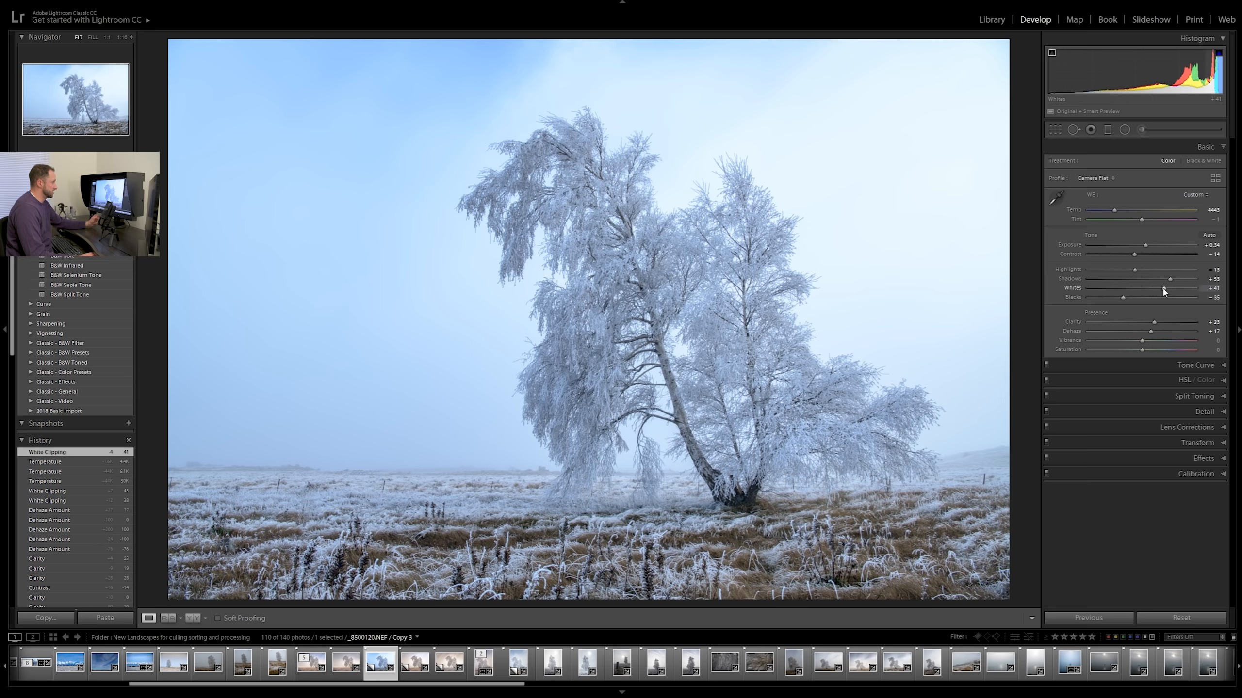
{"action": "left_click_drag", "start_coordinate": [1163, 291], "coordinate": [1161, 290]}
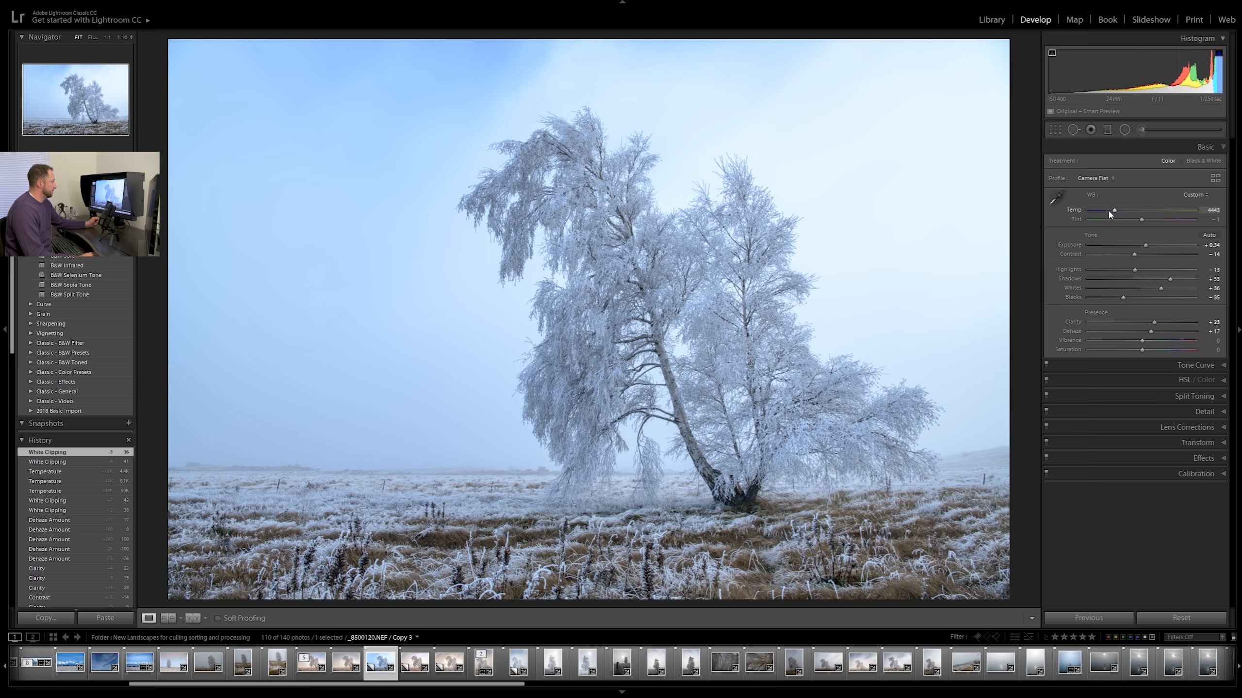
Step: Preview the coldest and warmest white balance temperatures and set the temperature to 6344
{"action": "left_click_drag", "start_coordinate": [1094, 210], "coordinate": [1233, 201]}
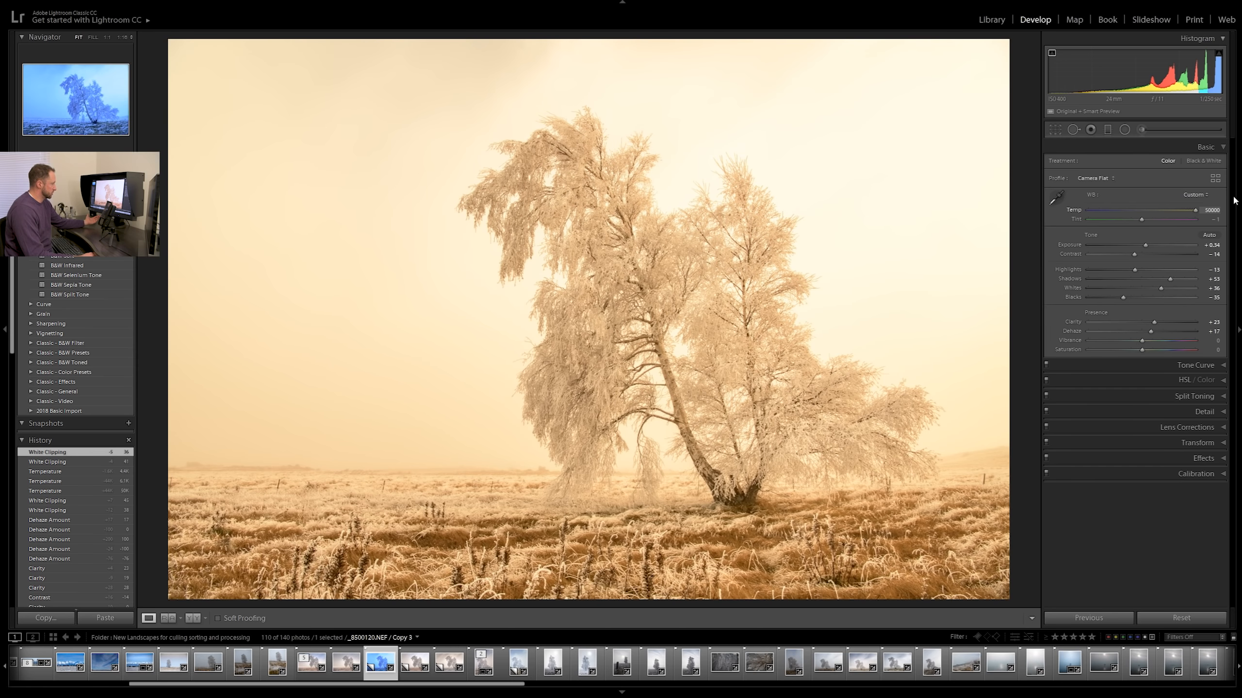
{"action": "left_click_drag", "start_coordinate": [1233, 200], "coordinate": [1135, 214]}
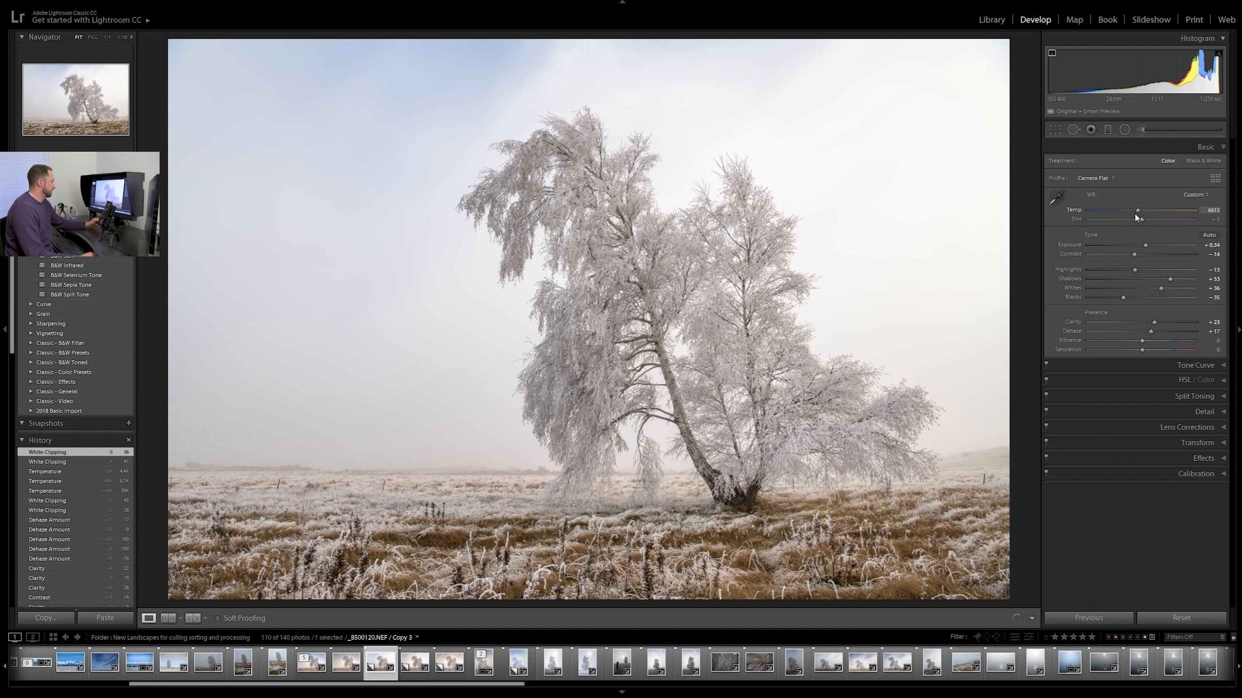
{"action": "left_click_drag", "start_coordinate": [1131, 214], "coordinate": [1132, 214]}
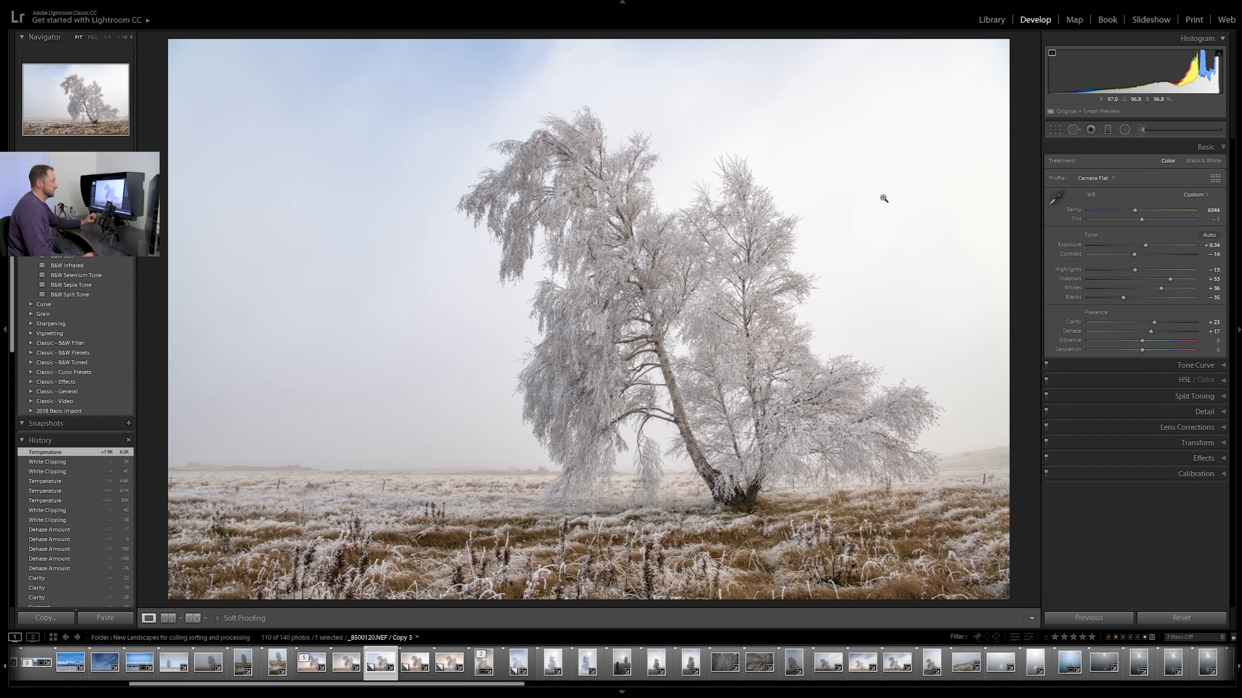
Step: Add a large radial filter over the bright upper-right corner of the sky and set its Exposure to -3.86
{"action": "left_click", "coordinate": [1118, 131]}
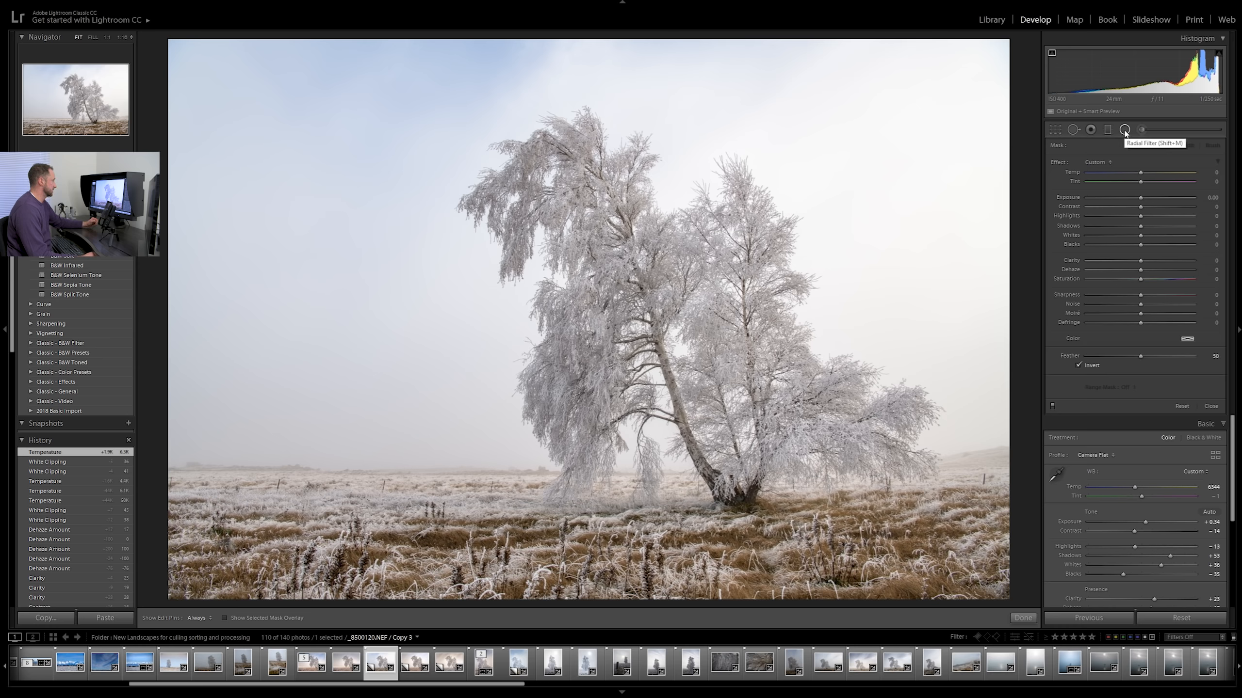
{"action": "left_click_drag", "start_coordinate": [809, 169], "coordinate": [627, 320]}
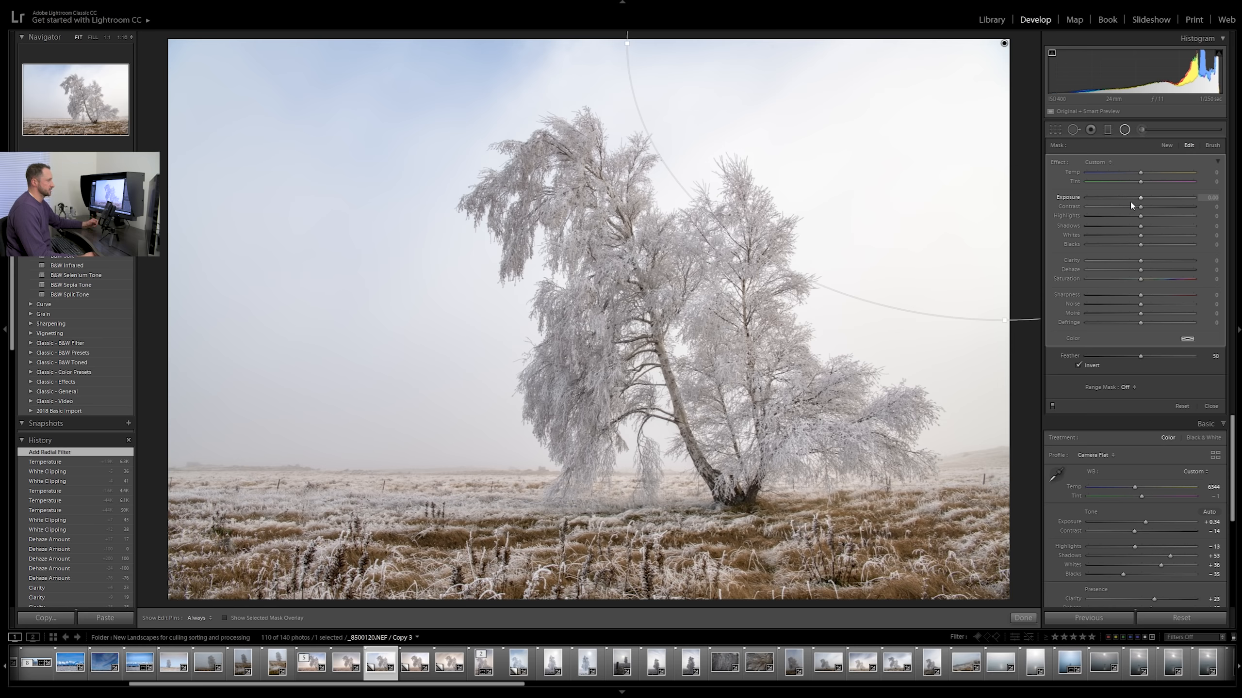
{"action": "left_click", "coordinate": [1088, 196]}
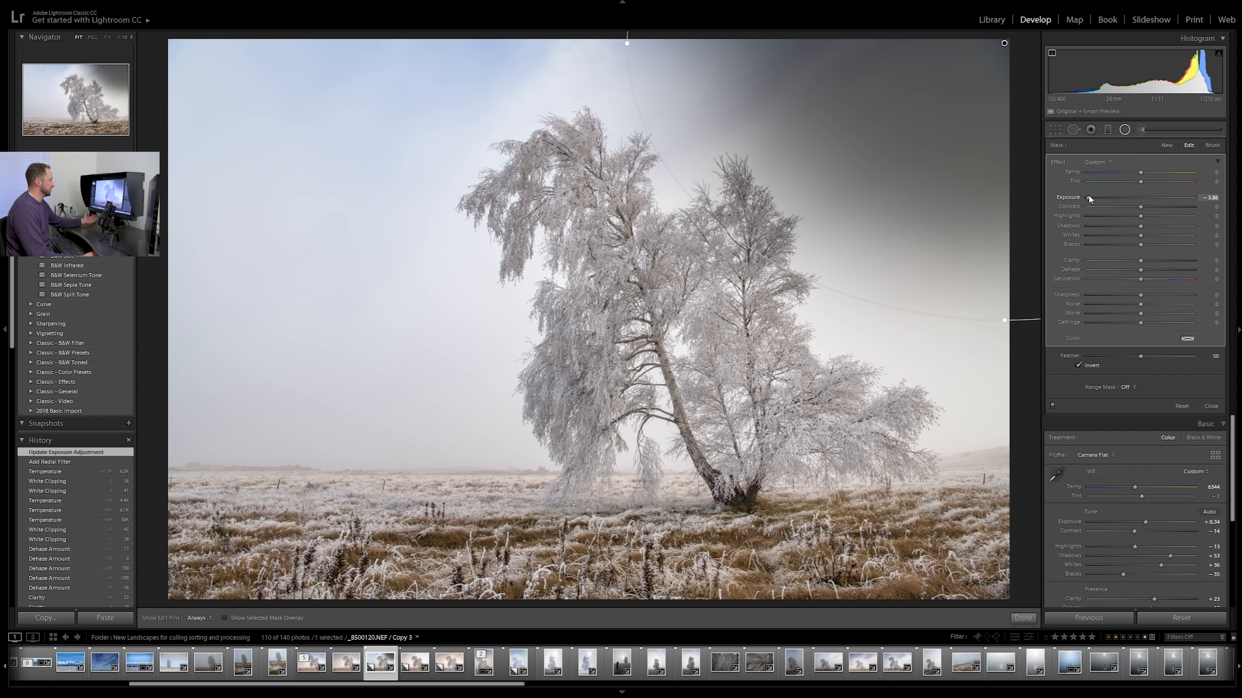
Step: Move the radial filter down over the tree and set its Feather to 100
{"action": "left_click_drag", "start_coordinate": [832, 229], "coordinate": [837, 285]}
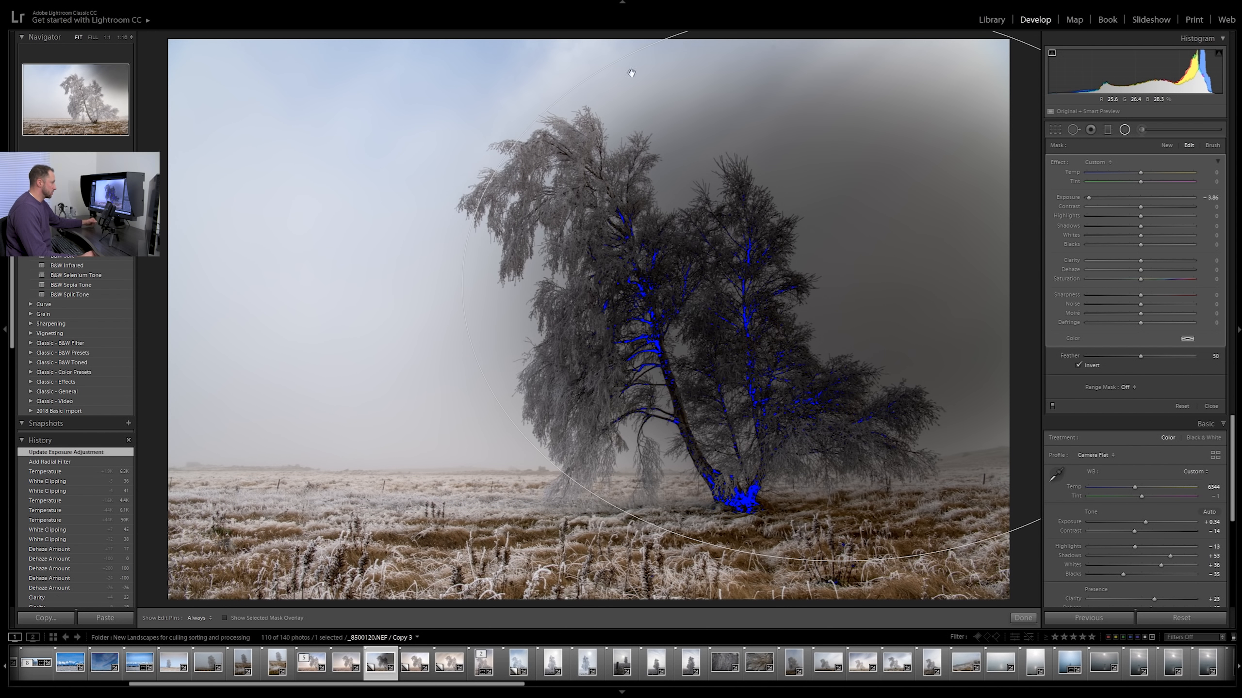
{"action": "left_click", "coordinate": [760, 285]}
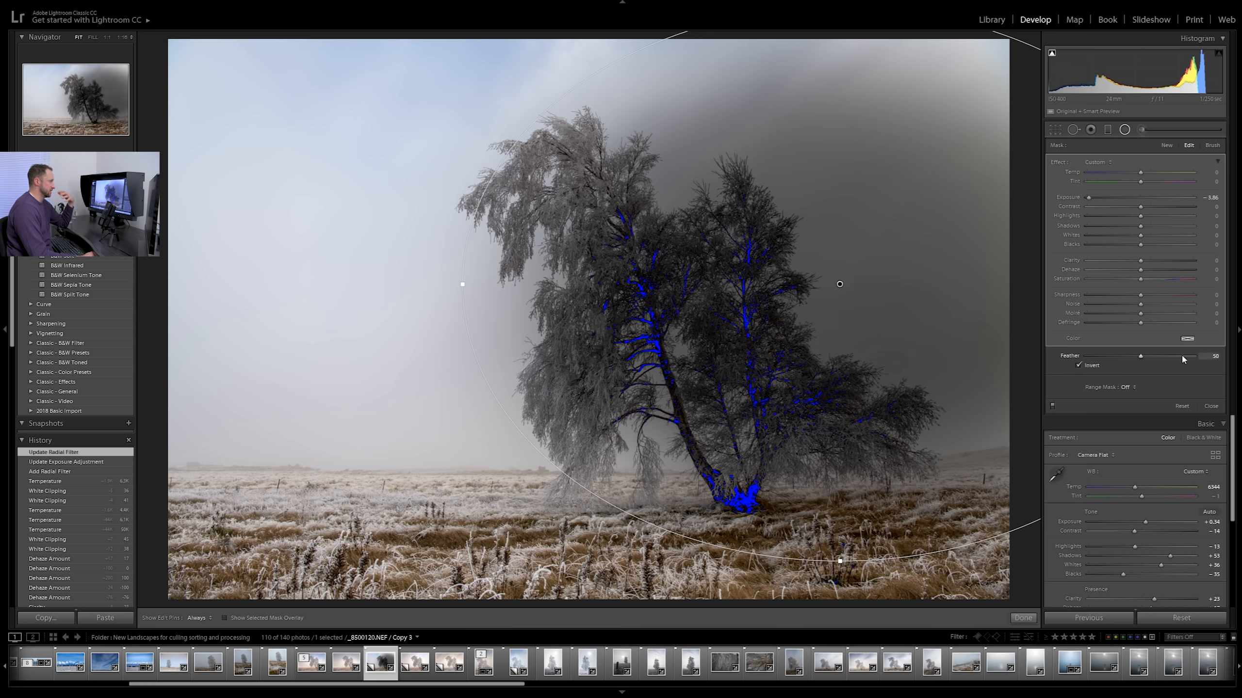
{"action": "left_click_drag", "start_coordinate": [1186, 359], "coordinate": [1207, 358]}
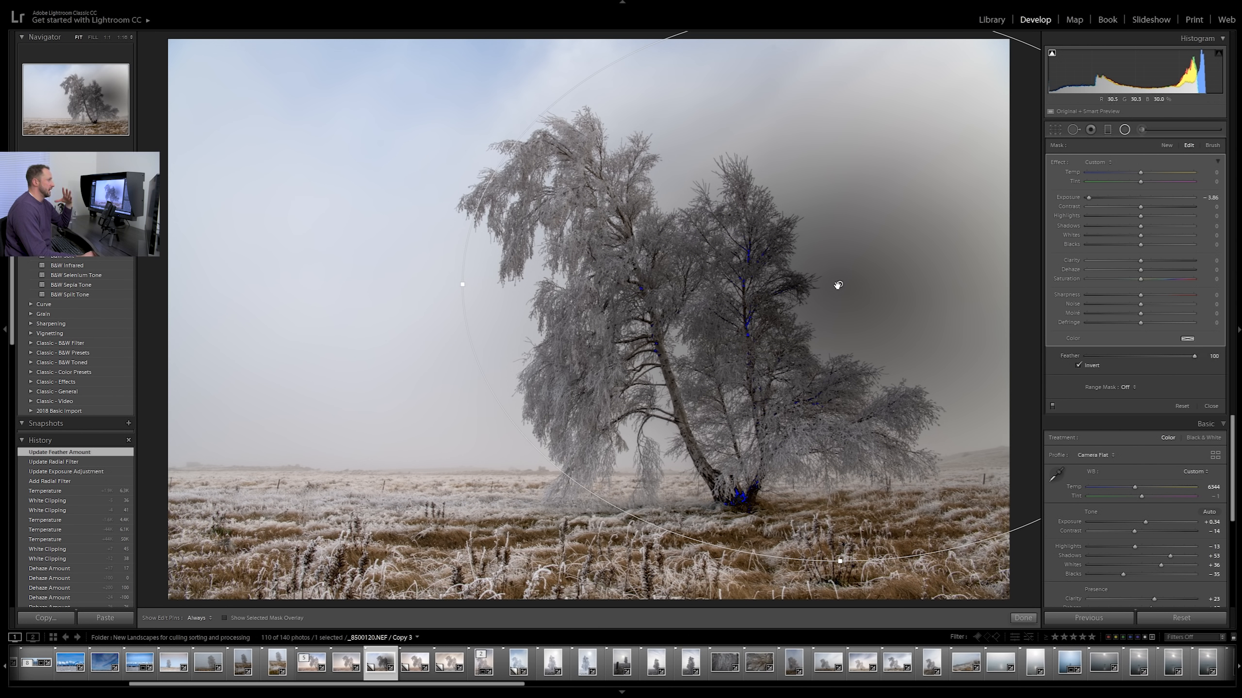
Step: Preview the radial filter's hard edge at Feather 0, hide the shadow clipping overlay, and set the Feather to 76
{"action": "key", "text": "o"}
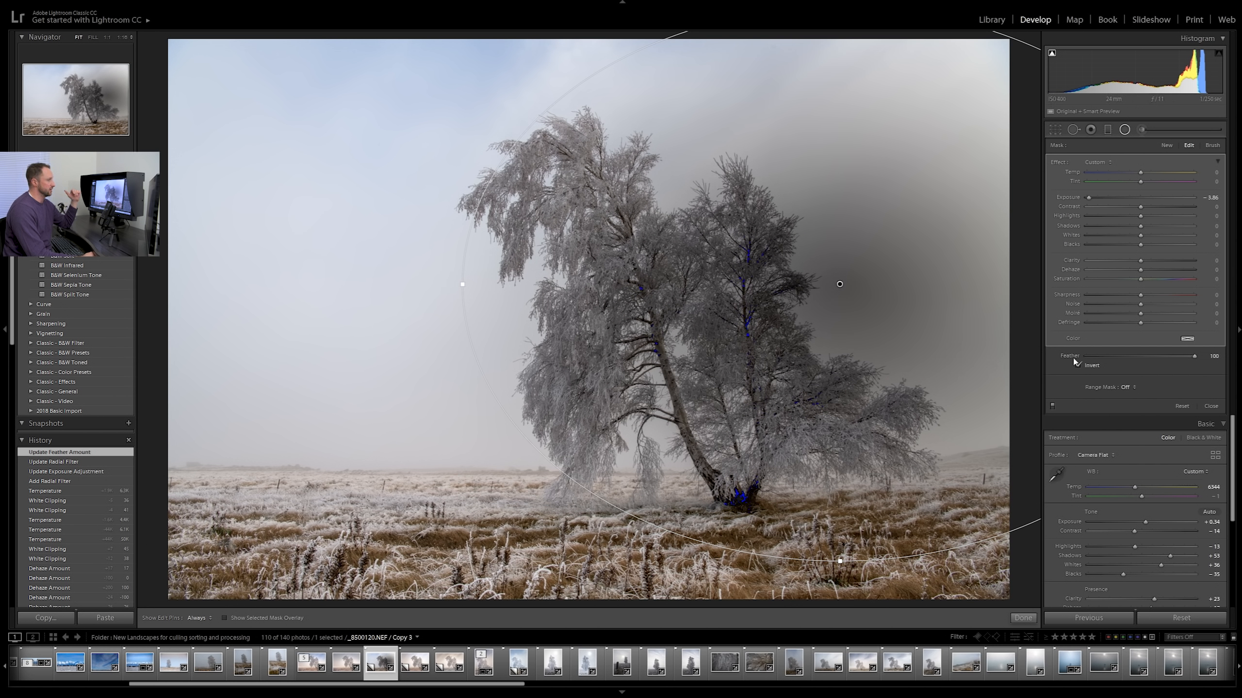
{"action": "left_click", "coordinate": [1089, 356]}
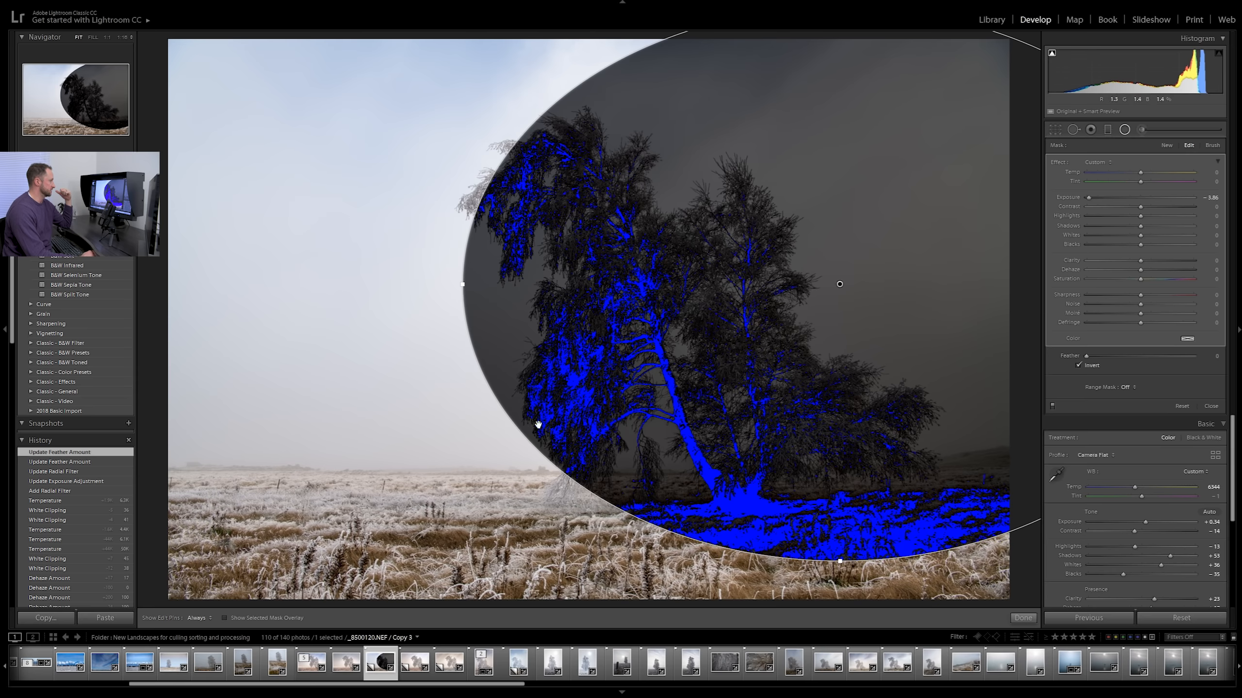
{"action": "left_click", "coordinate": [1052, 53]}
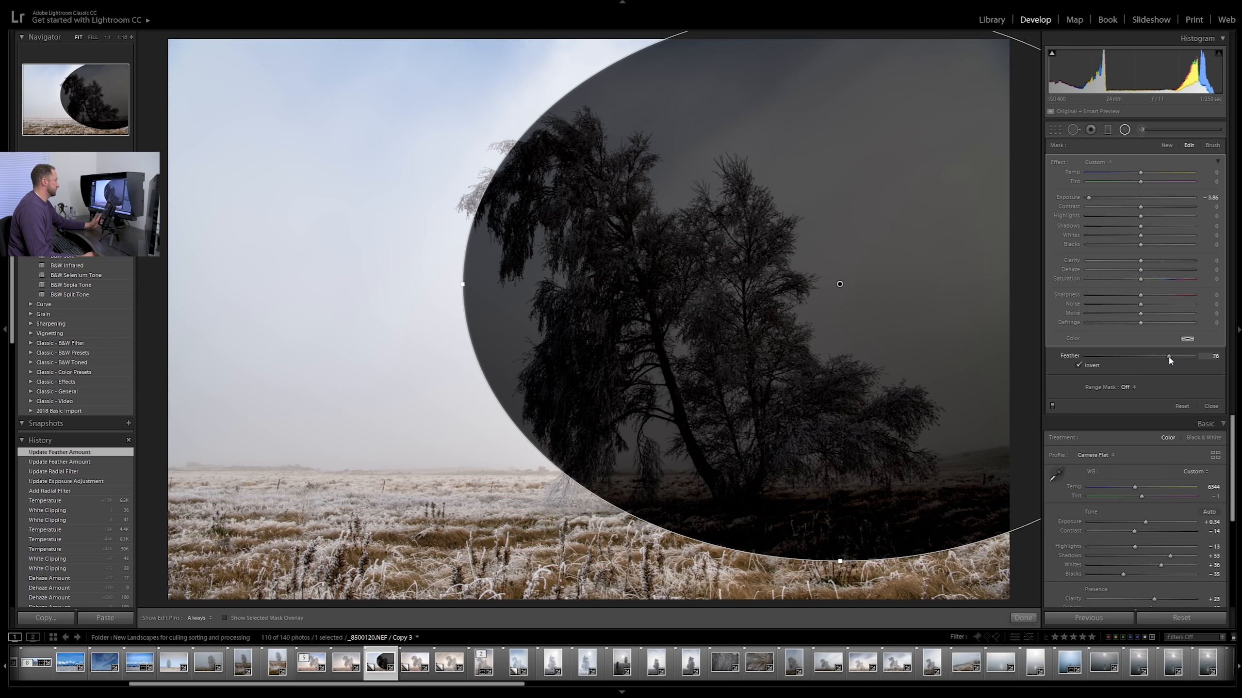
{"action": "left_click", "coordinate": [1168, 356]}
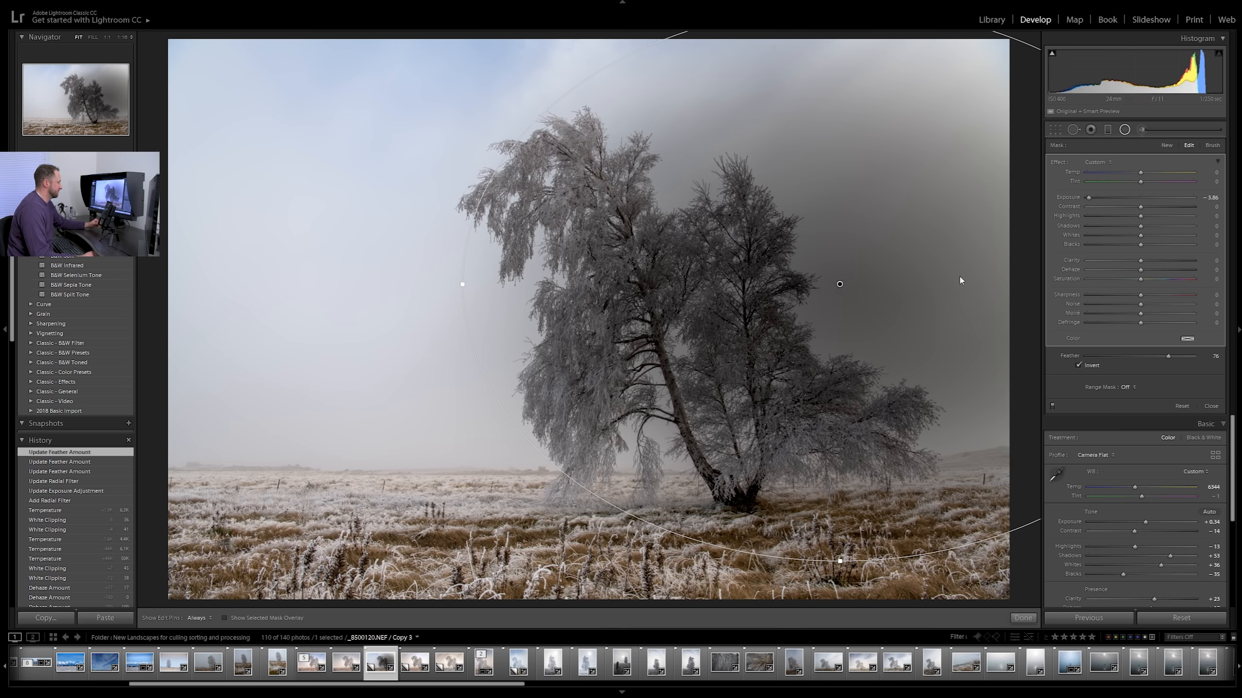
Step: Move the radial filter back to the upper-right corner of the sky, widen it, and set its Exposure to about -1.3
{"action": "left_click_drag", "start_coordinate": [954, 108], "coordinate": [945, 70]}
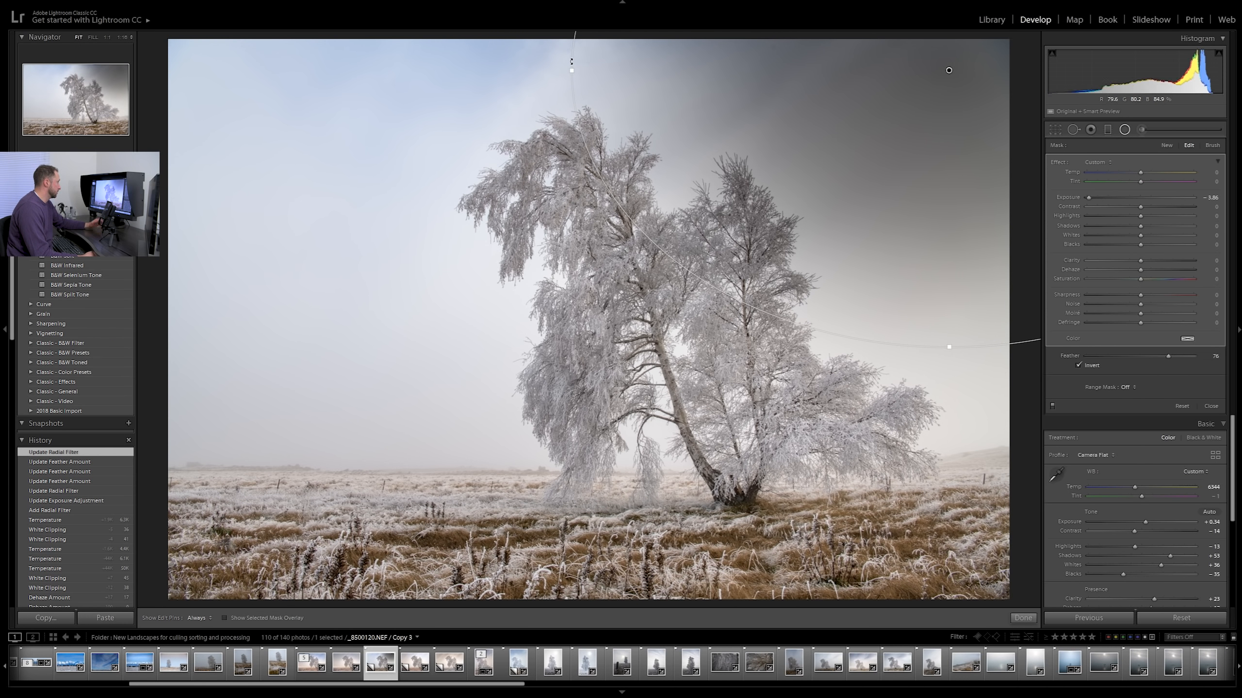
{"action": "left_click_drag", "start_coordinate": [475, 56], "coordinate": [477, 55]}
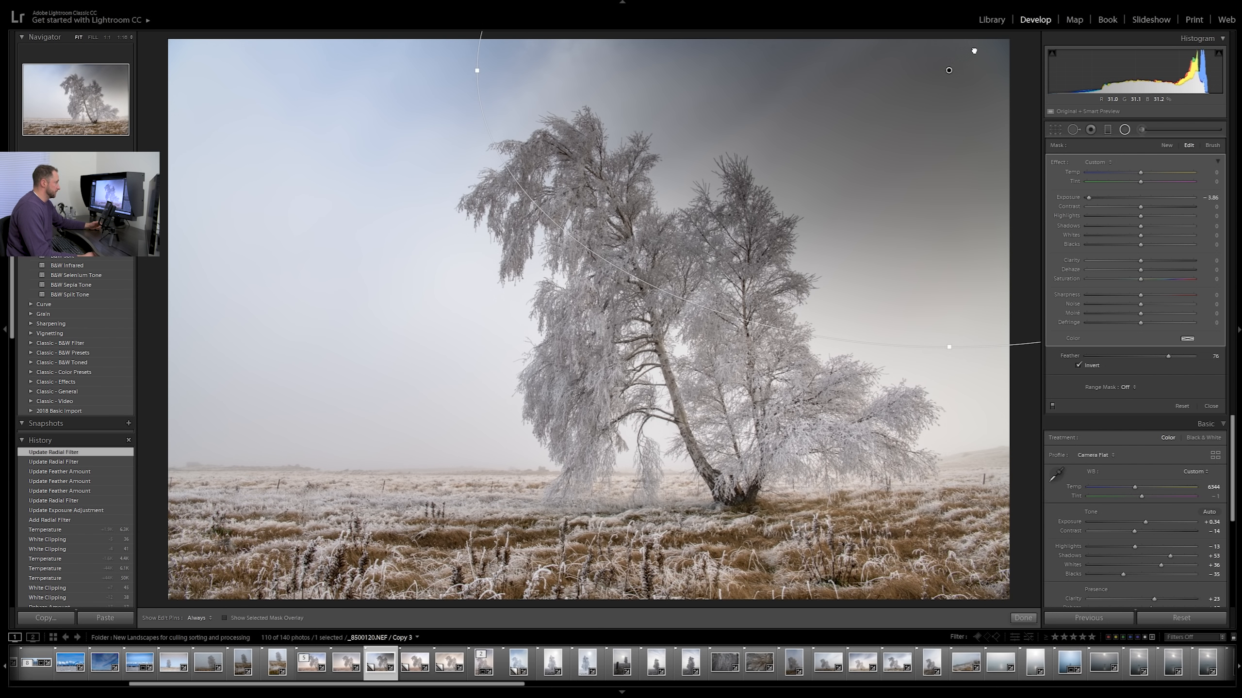
{"action": "left_click_drag", "start_coordinate": [949, 70], "coordinate": [983, 50]}
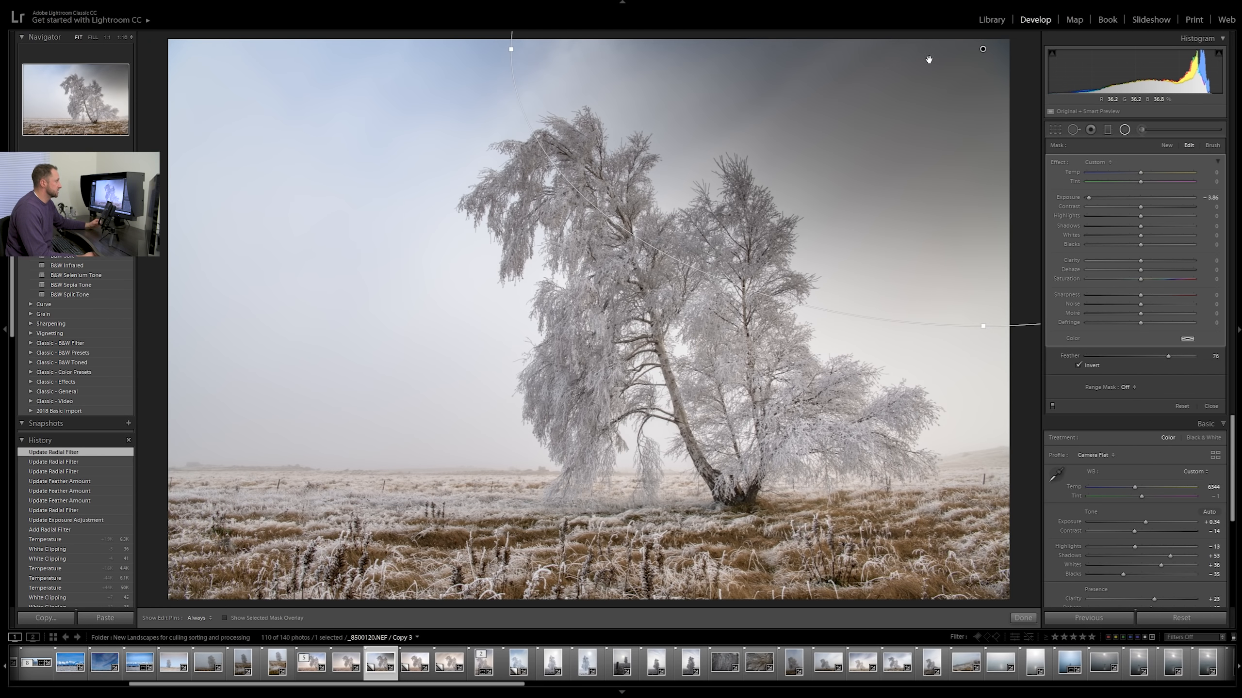
{"action": "left_click", "coordinate": [1122, 196]}
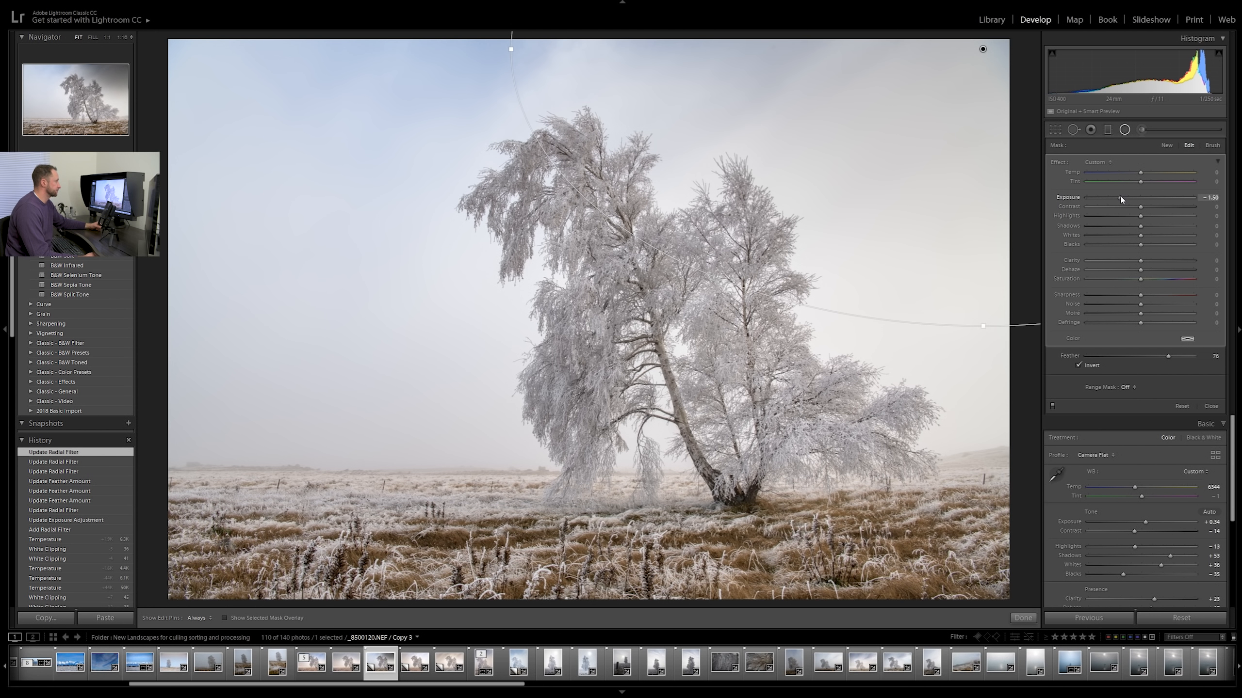
Step: Preview the radial filter at Exposure -4.00 with Temp at -100 and a Tint shift, and reset its Temp and Tint to 0
{"action": "left_click_drag", "start_coordinate": [1111, 196], "coordinate": [1086, 197]}
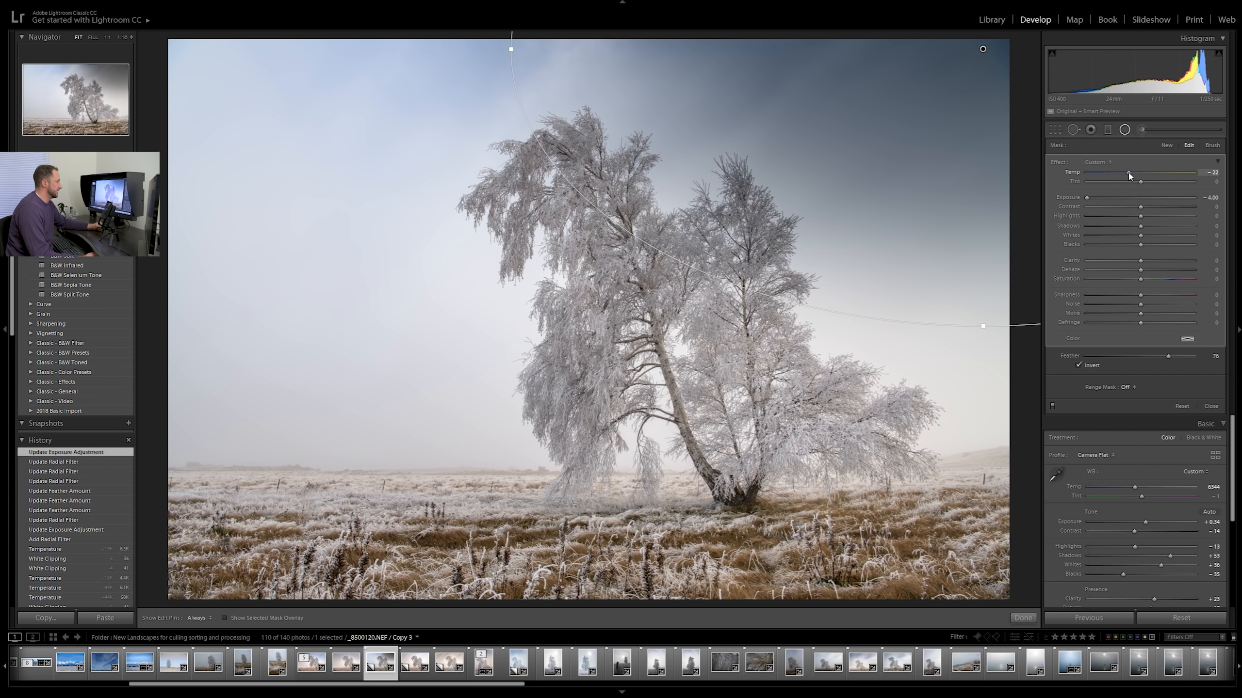
{"action": "left_click_drag", "start_coordinate": [1130, 176], "coordinate": [1022, 180]}
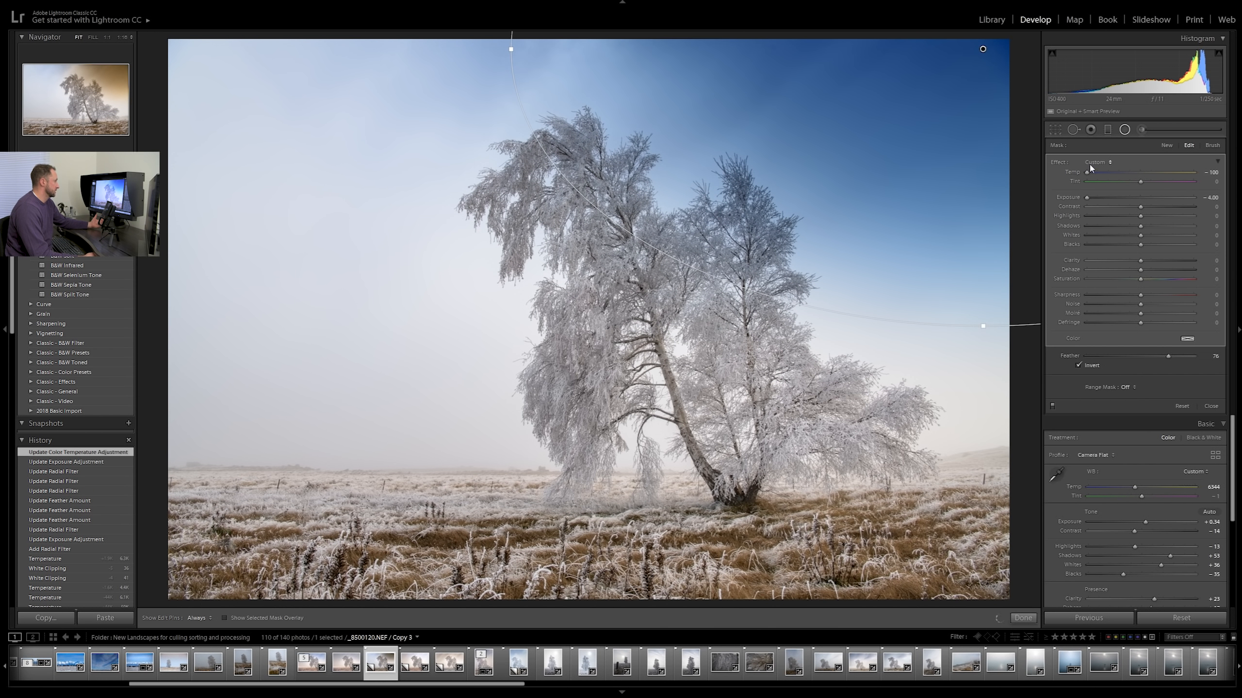
{"action": "mouse_move", "coordinate": [1170, 182]}
{"action": "left_mouse_down"}
{"action": "mouse_move", "coordinate": [1205, 190]}
{"action": "mouse_move", "coordinate": [1192, 183]}
{"action": "left_mouse_up"}
{"action": "double_click", "coordinate": [1192, 181]}
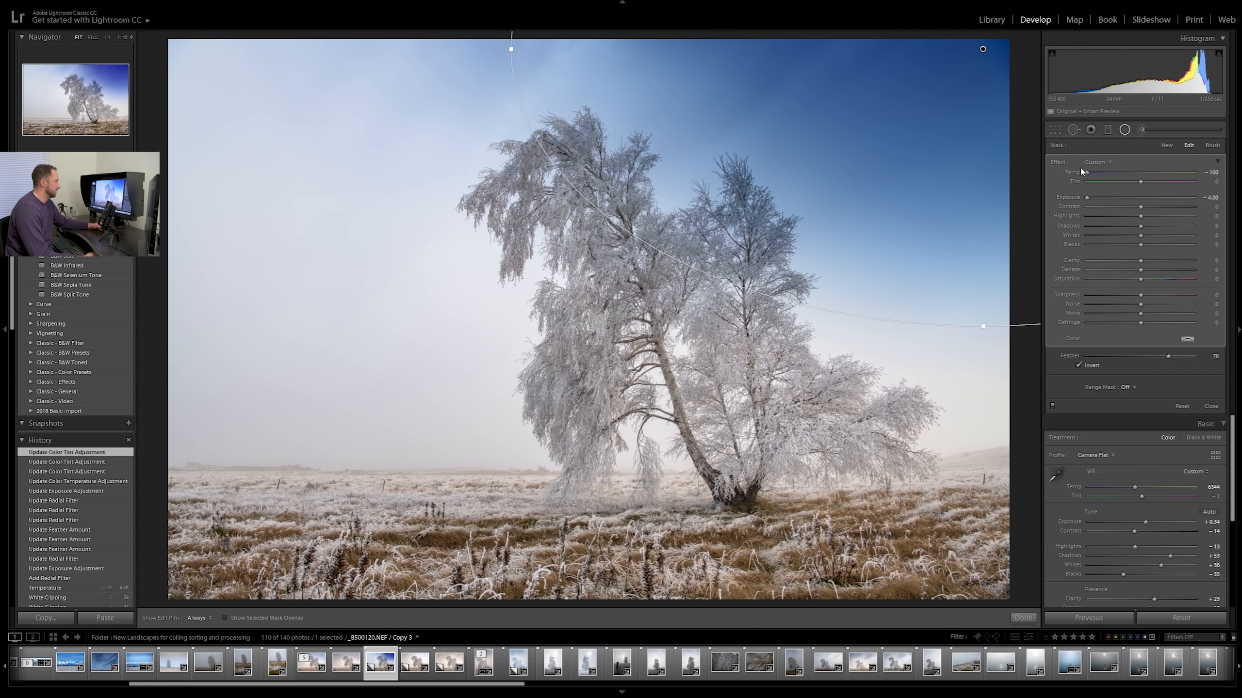
{"action": "double_click", "coordinate": [1085, 172]}
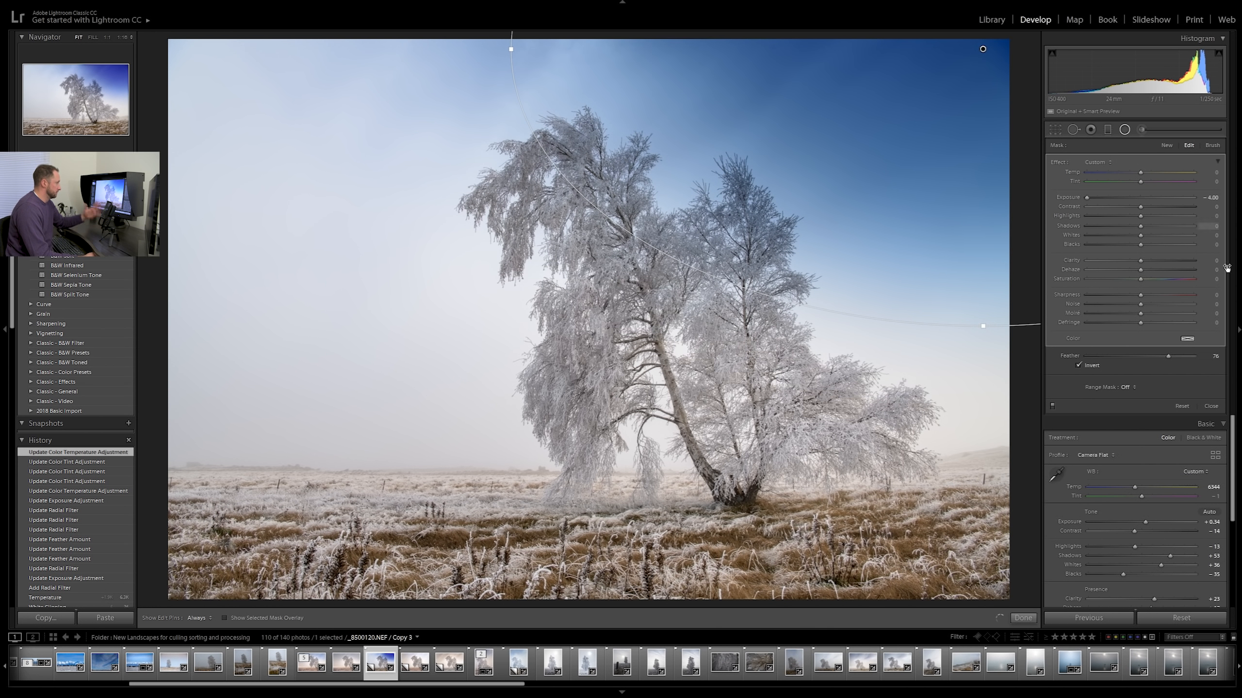
Step: Try several color tints on the radial filter and settle on a muted blue with hue 231 and saturation 41
{"action": "left_click", "coordinate": [1187, 338]}
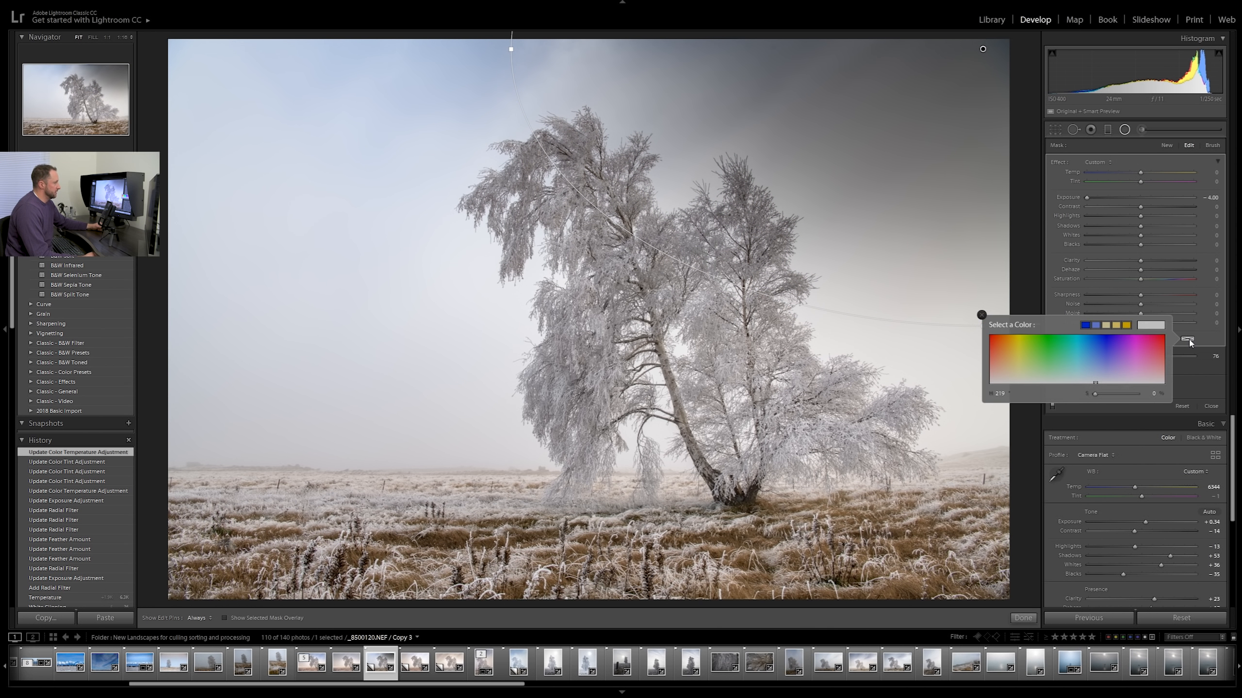
{"action": "left_click", "coordinate": [1007, 356]}
{"action": "left_click", "coordinate": [1058, 354]}
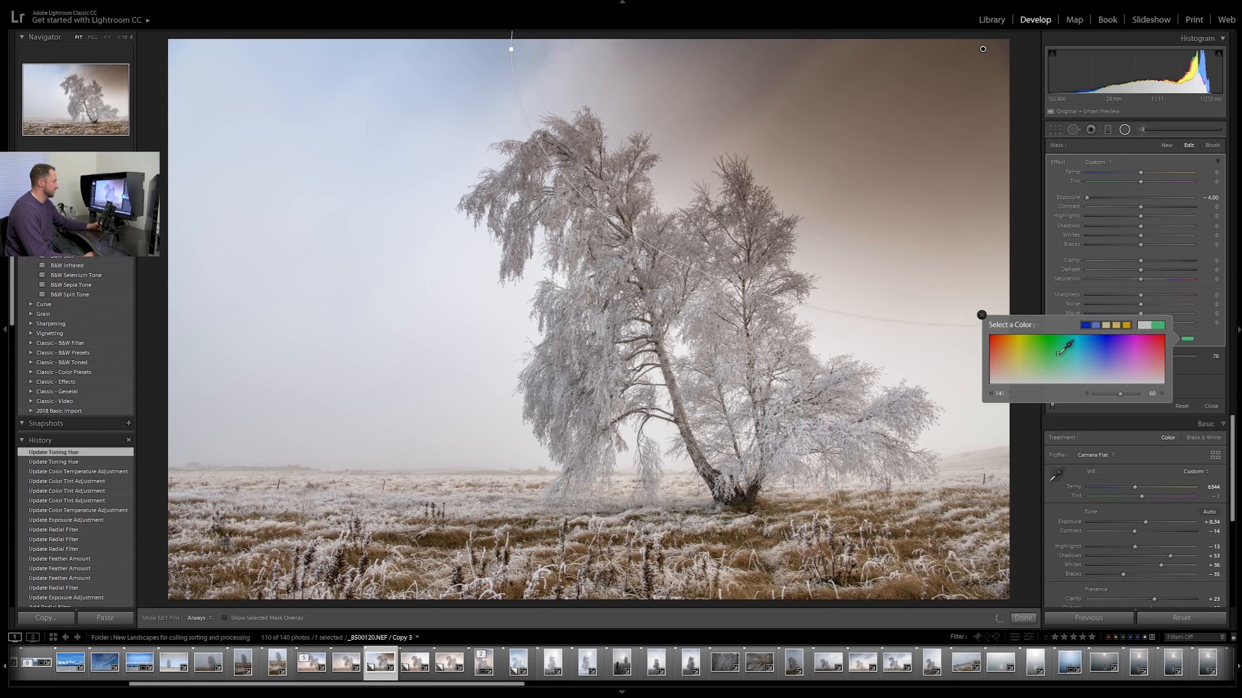
{"action": "left_click", "coordinate": [1104, 349]}
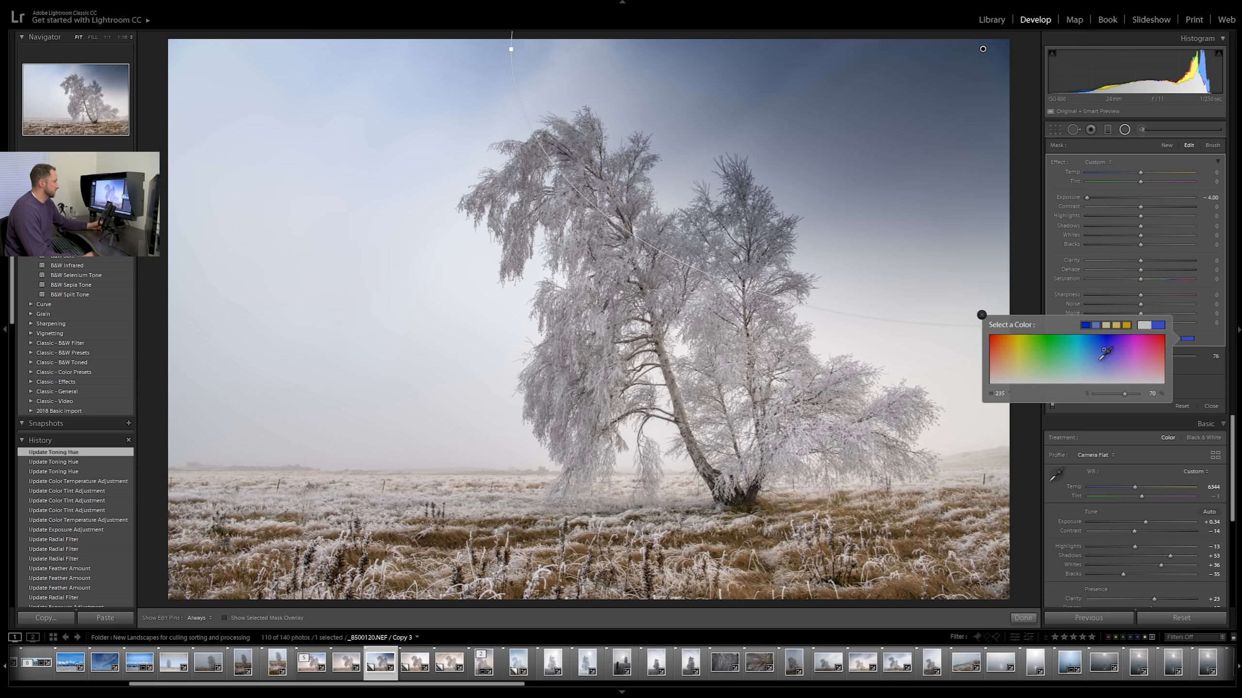
{"action": "left_click_drag", "start_coordinate": [1108, 342], "coordinate": [1107, 314]}
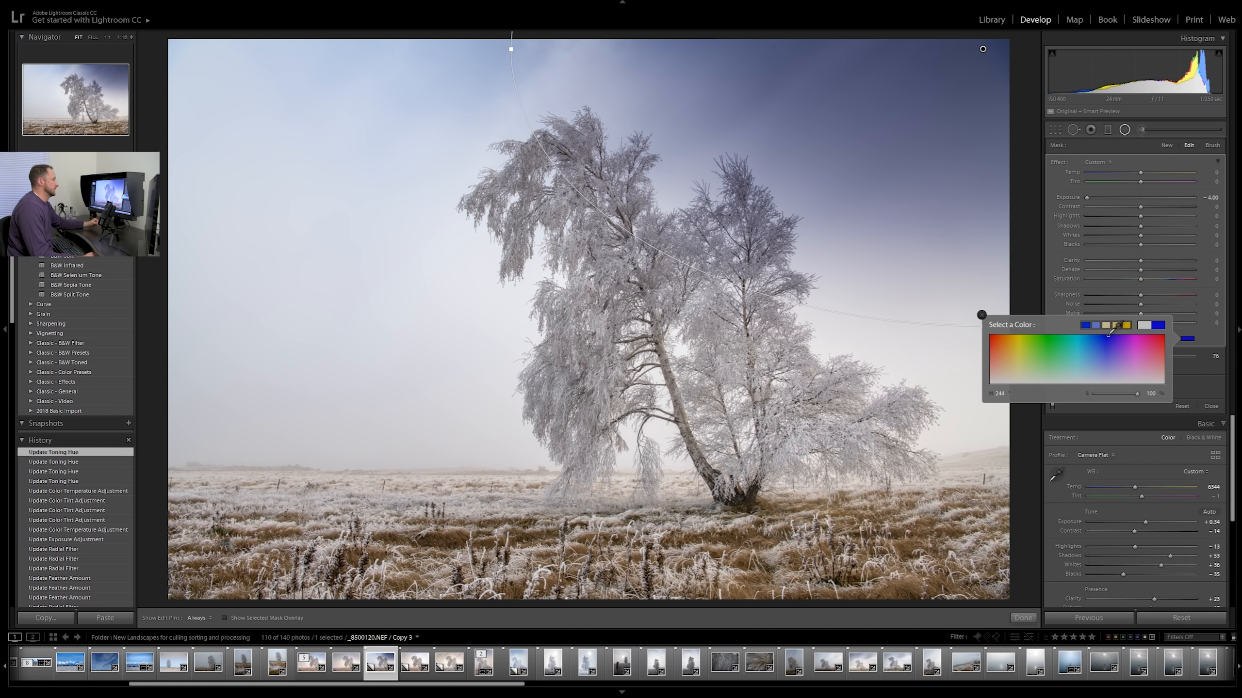
{"action": "mouse_move", "coordinate": [1108, 334]}
{"action": "left_mouse_down"}
{"action": "mouse_move", "coordinate": [1104, 388]}
{"action": "mouse_move", "coordinate": [1107, 369]}
{"action": "left_mouse_up"}
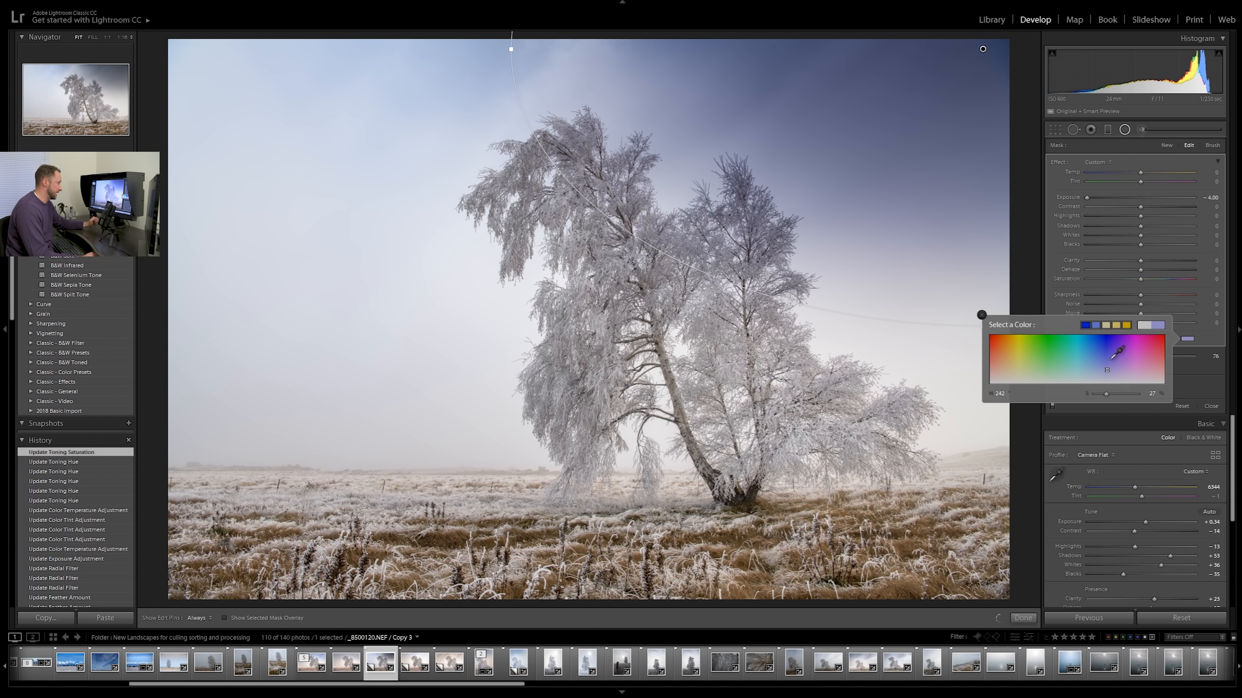
{"action": "left_click", "coordinate": [1099, 354]}
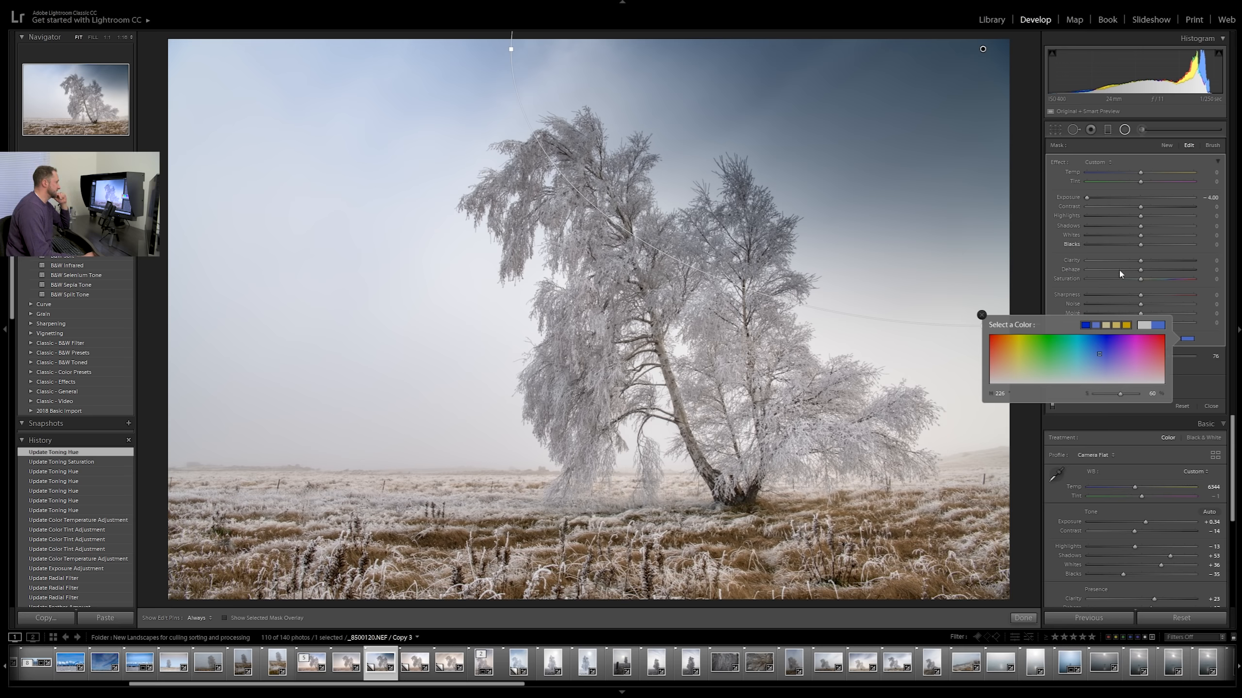
{"action": "left_click", "coordinate": [1099, 362]}
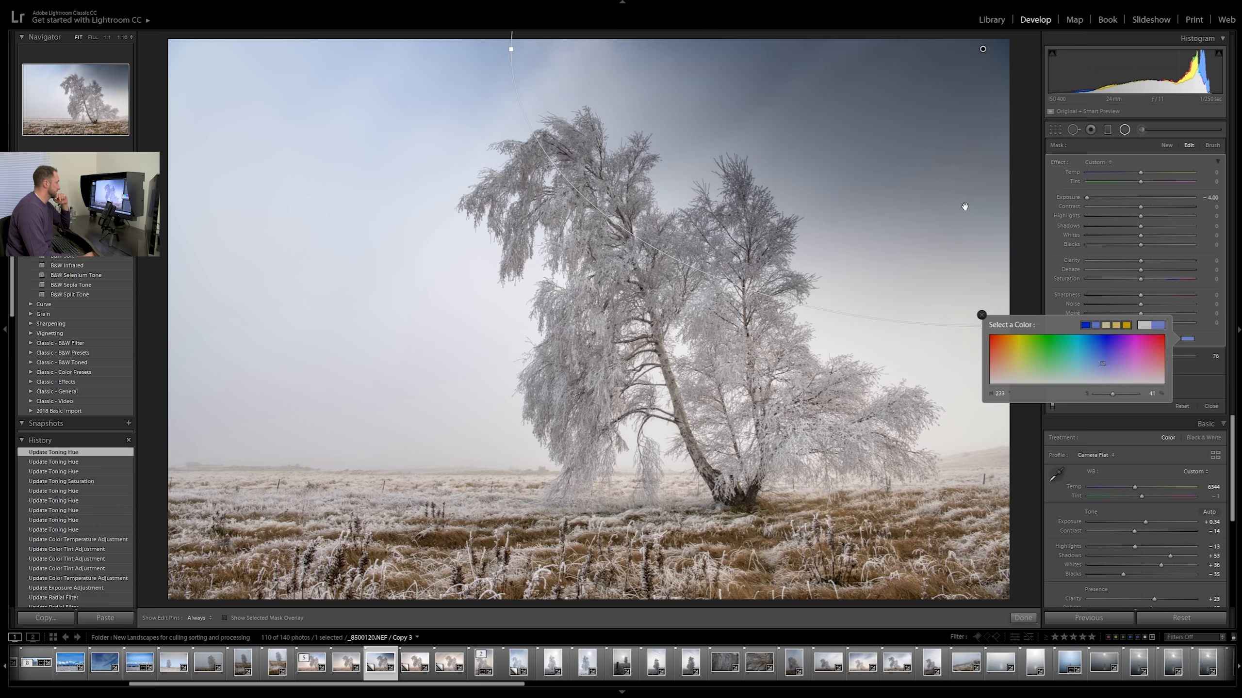
Step: Compare lighter and darker Exposure values for the radial filter, including -4.00, and set it to -1.39
{"action": "left_click", "coordinate": [1113, 196]}
{"action": "mouse_move", "coordinate": [1114, 196]}
{"action": "left_mouse_down"}
{"action": "mouse_move", "coordinate": [1100, 196]}
{"action": "mouse_move", "coordinate": [1111, 196]}
{"action": "left_mouse_up"}
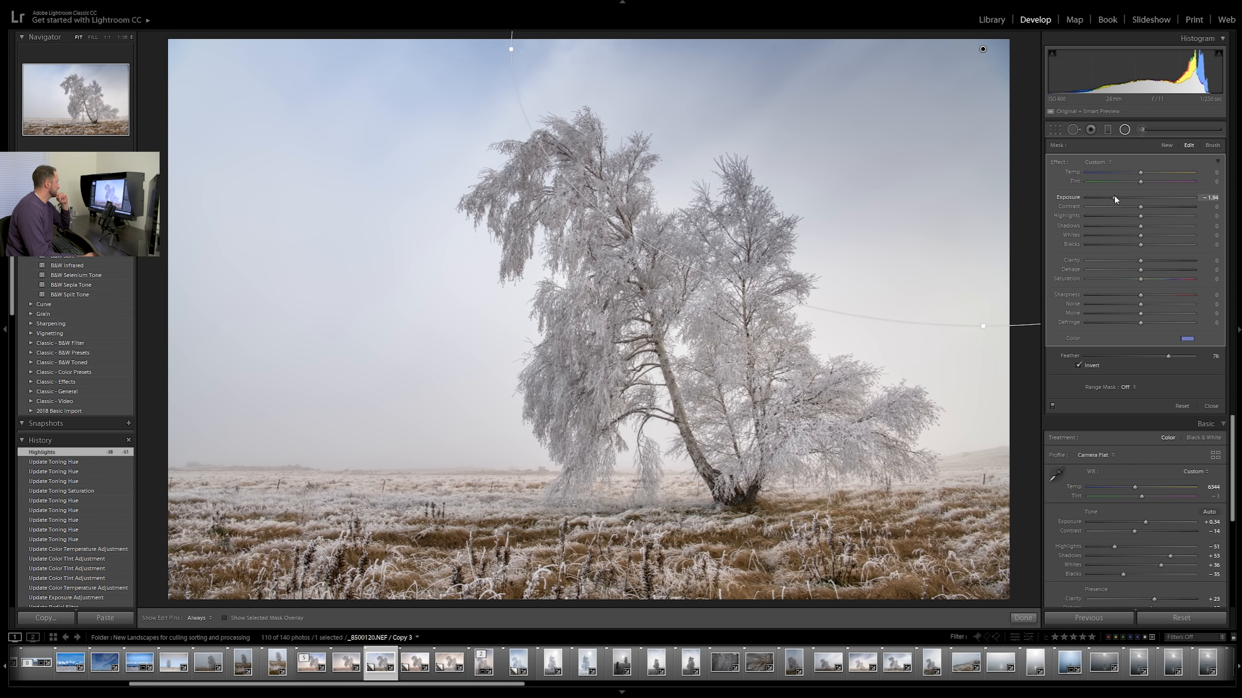
{"action": "left_click_drag", "start_coordinate": [1115, 197], "coordinate": [1120, 197]}
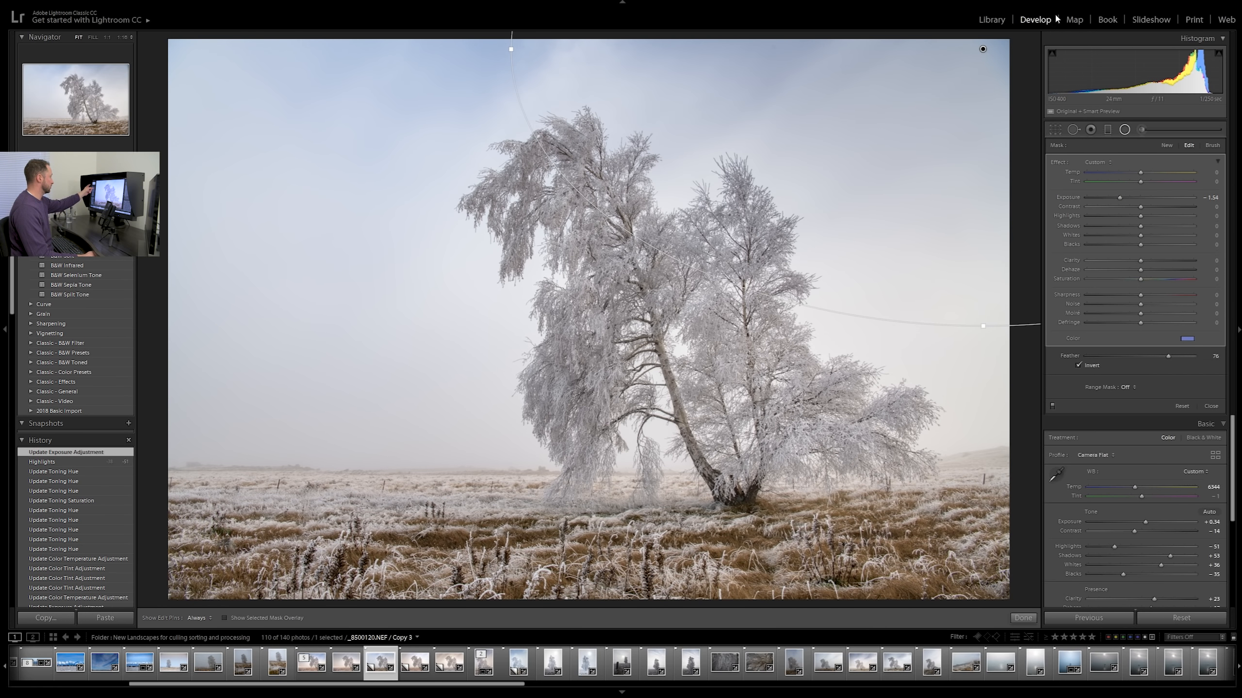
{"action": "left_click", "coordinate": [1086, 196]}
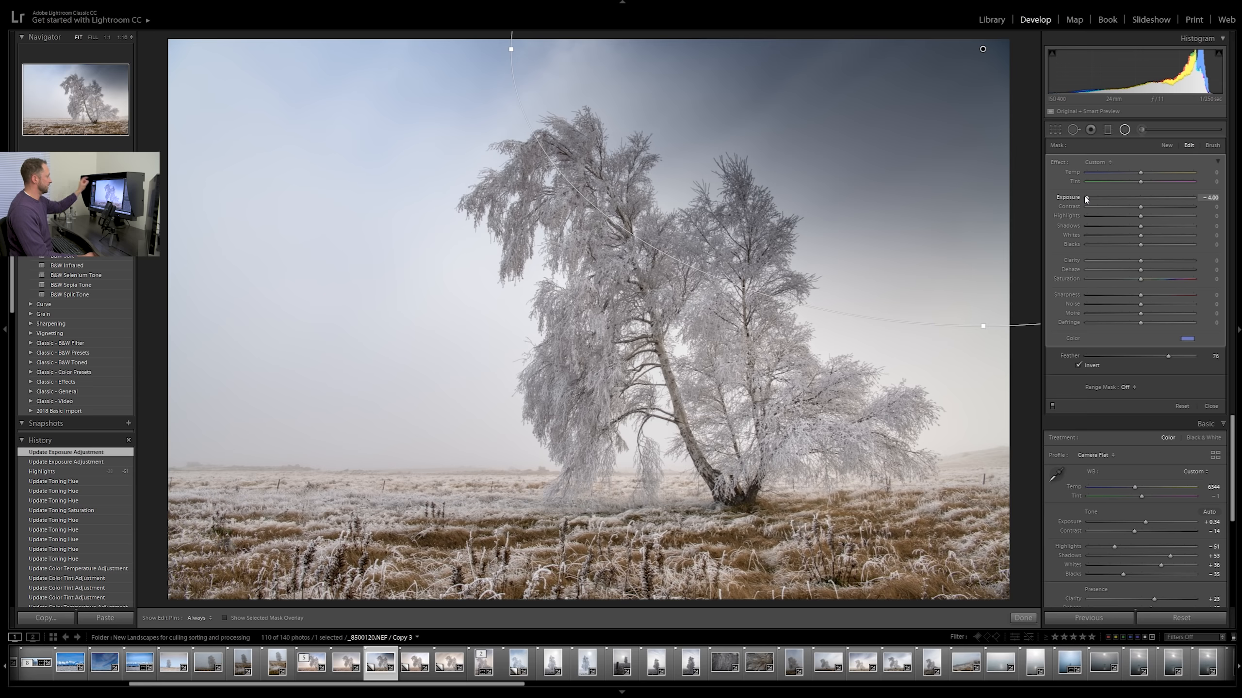
{"action": "left_click", "coordinate": [1121, 197]}
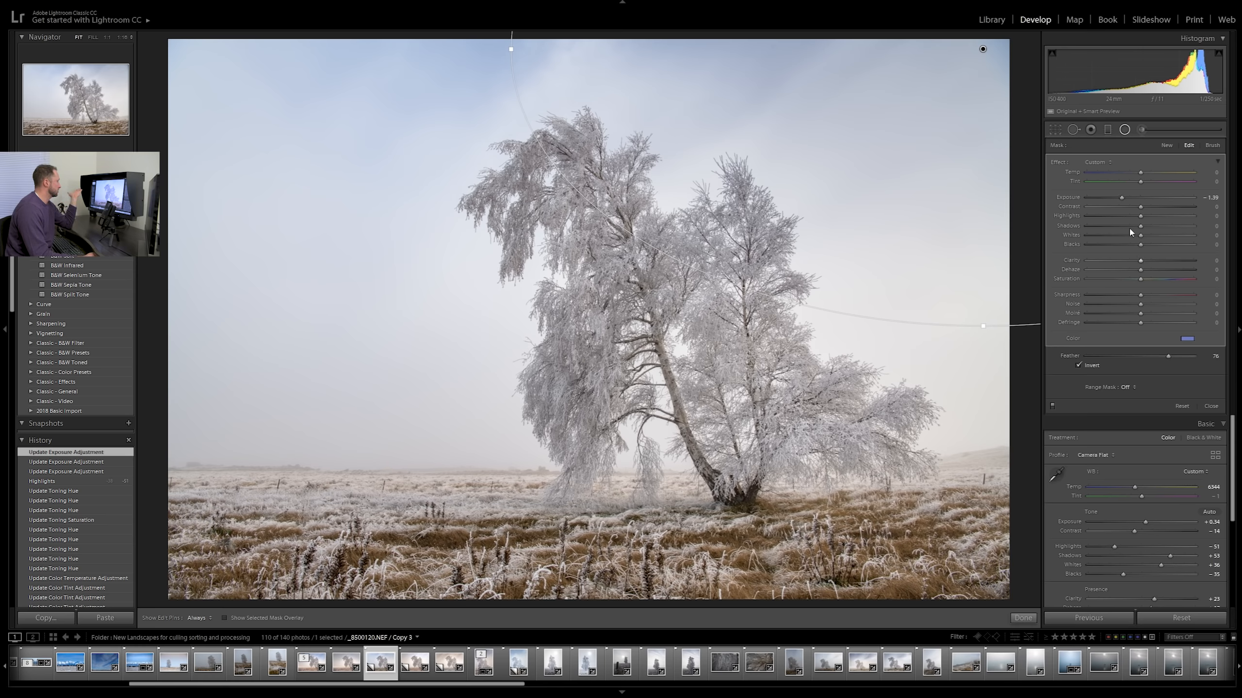
Step: Raise the saturation of the radial filter's blue tint to 74 and lower the photo's overall Highlights to -59
{"action": "left_click", "coordinate": [1188, 340]}
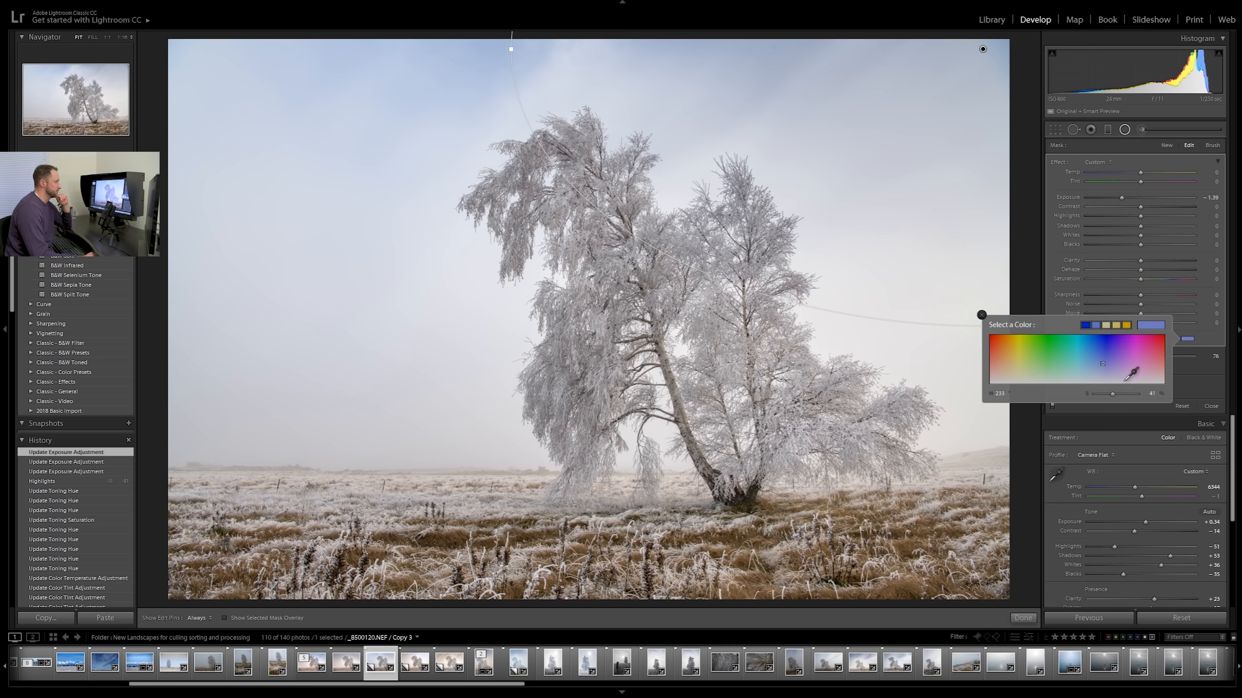
{"action": "mouse_move", "coordinate": [1114, 394]}
{"action": "left_mouse_down"}
{"action": "mouse_move", "coordinate": [1123, 398]}
{"action": "mouse_move", "coordinate": [1100, 397]}
{"action": "mouse_move", "coordinate": [1125, 402]}
{"action": "mouse_move", "coordinate": [1091, 402]}
{"action": "mouse_move", "coordinate": [1153, 396]}
{"action": "mouse_move", "coordinate": [1077, 400]}
{"action": "mouse_move", "coordinate": [1122, 395]}
{"action": "left_mouse_up"}
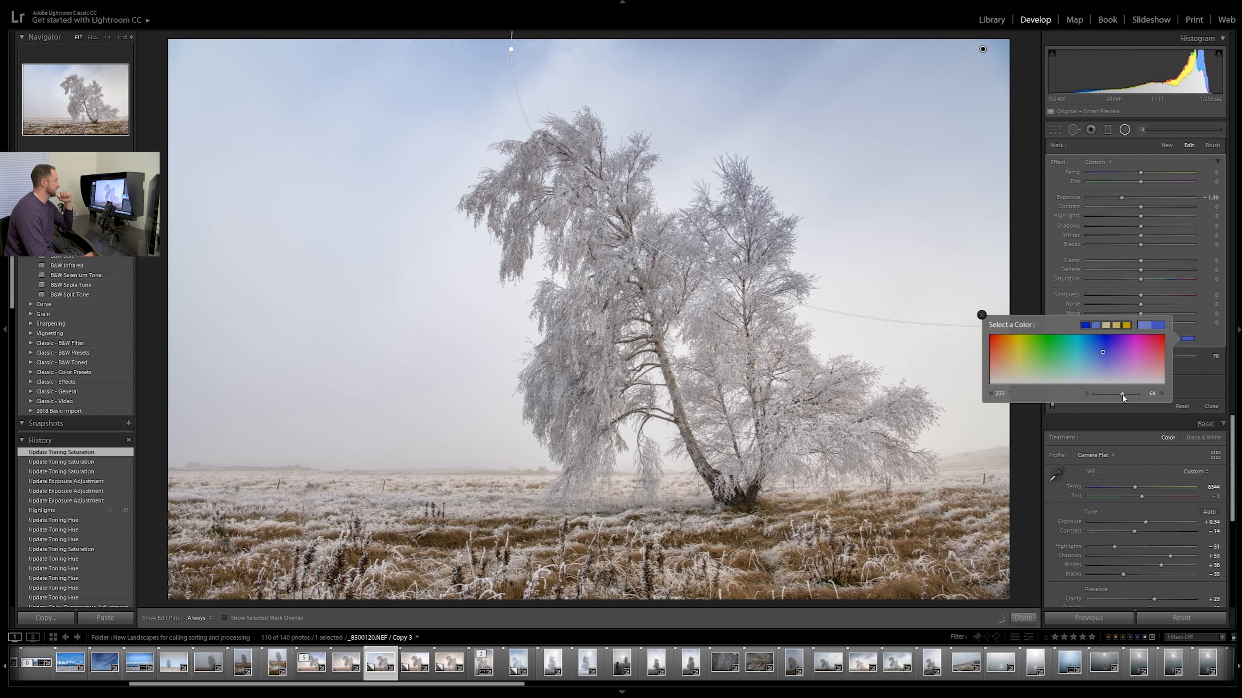
{"action": "left_click_drag", "start_coordinate": [1124, 394], "coordinate": [1126, 397]}
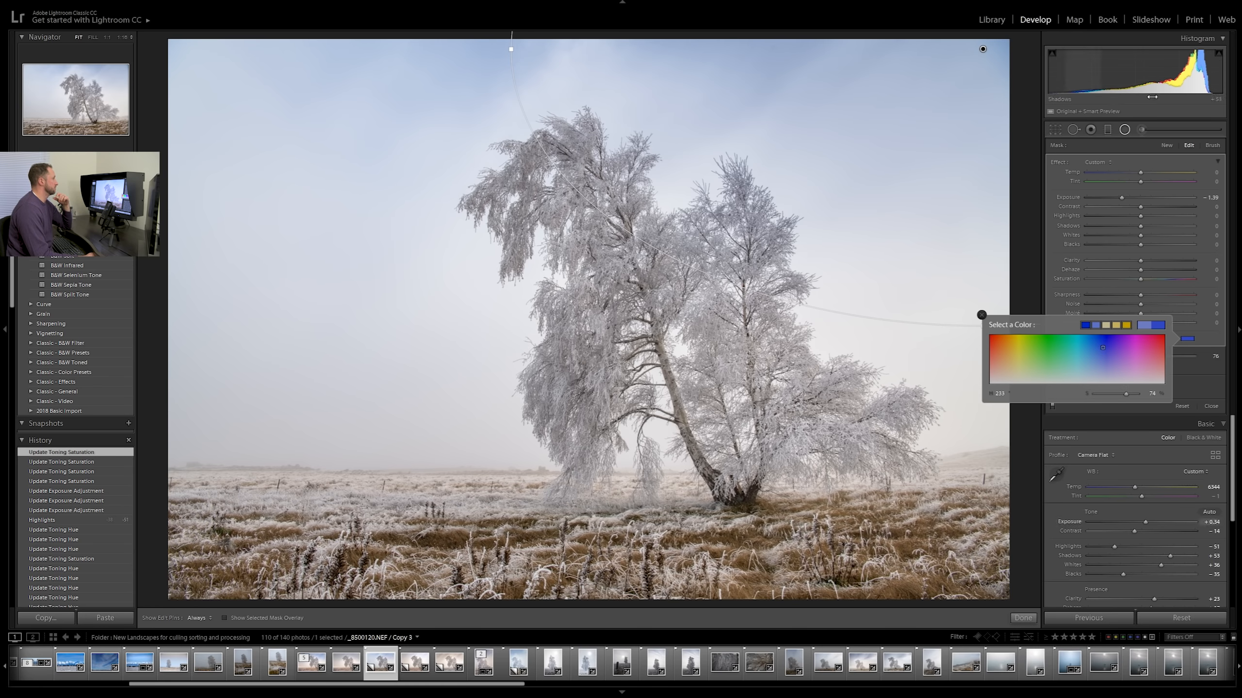
{"action": "key", "text": "minus"}
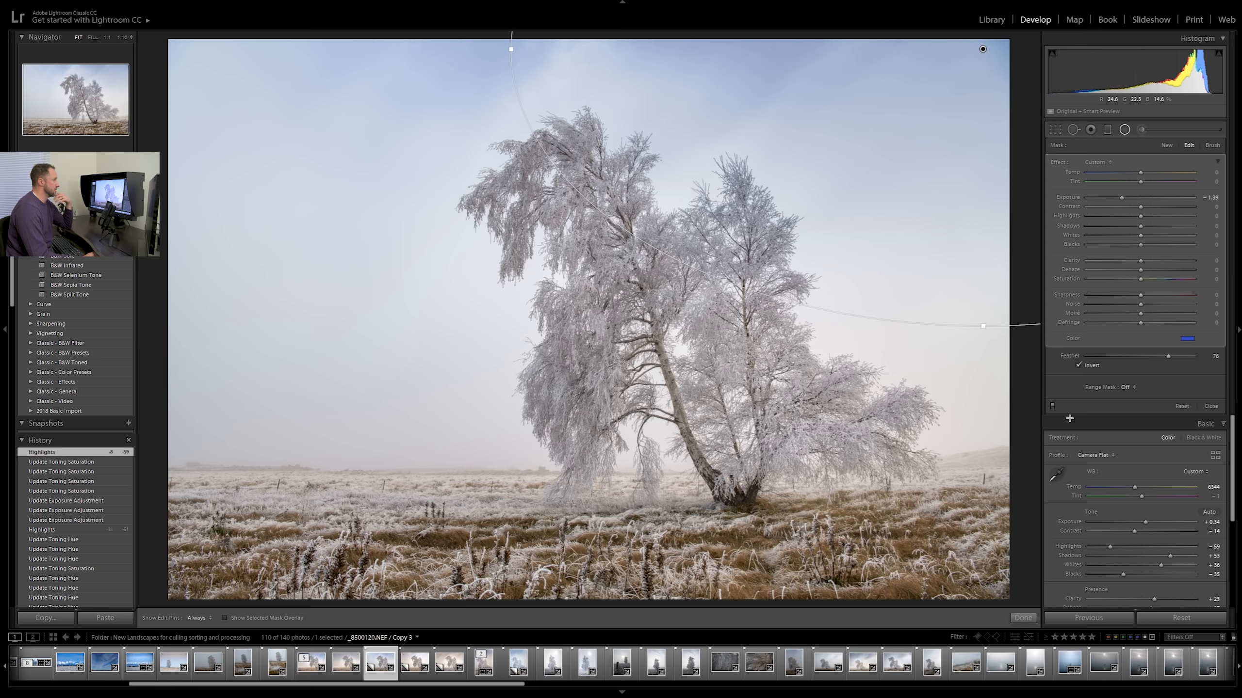
Step: Draw a trial radial filter over the foggy sky beside the tree and delete it
{"action": "left_click", "coordinate": [1108, 130]}
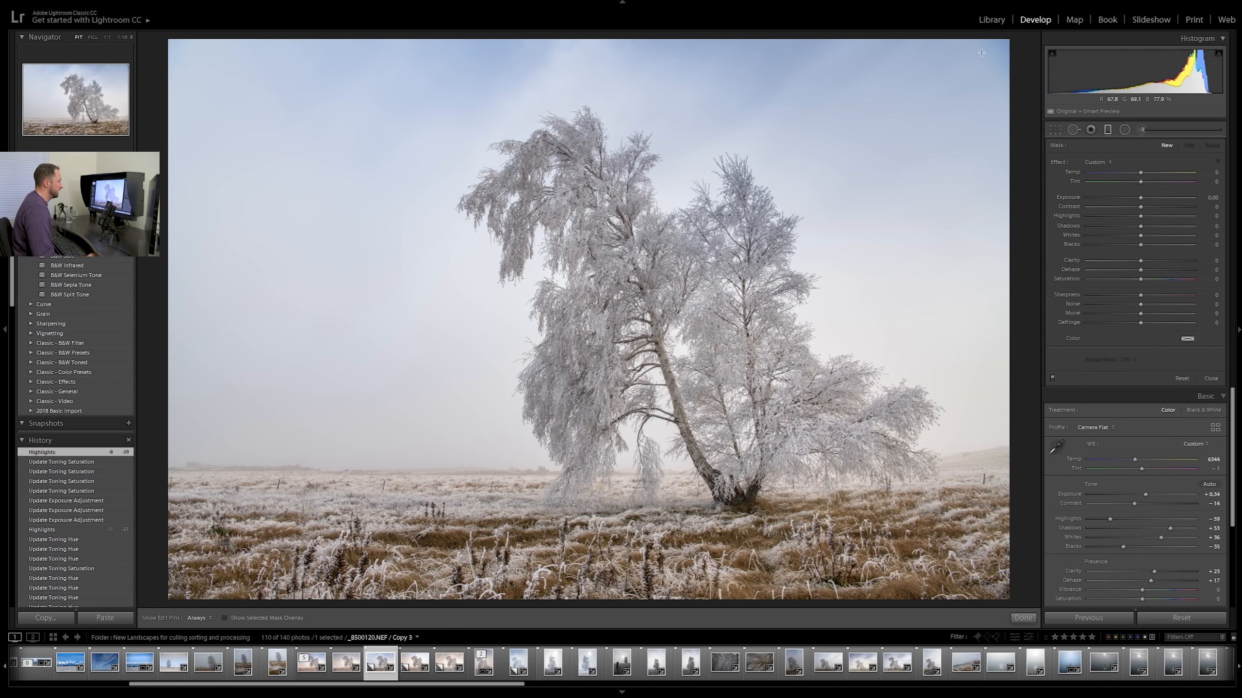
{"action": "left_click", "coordinate": [1127, 132]}
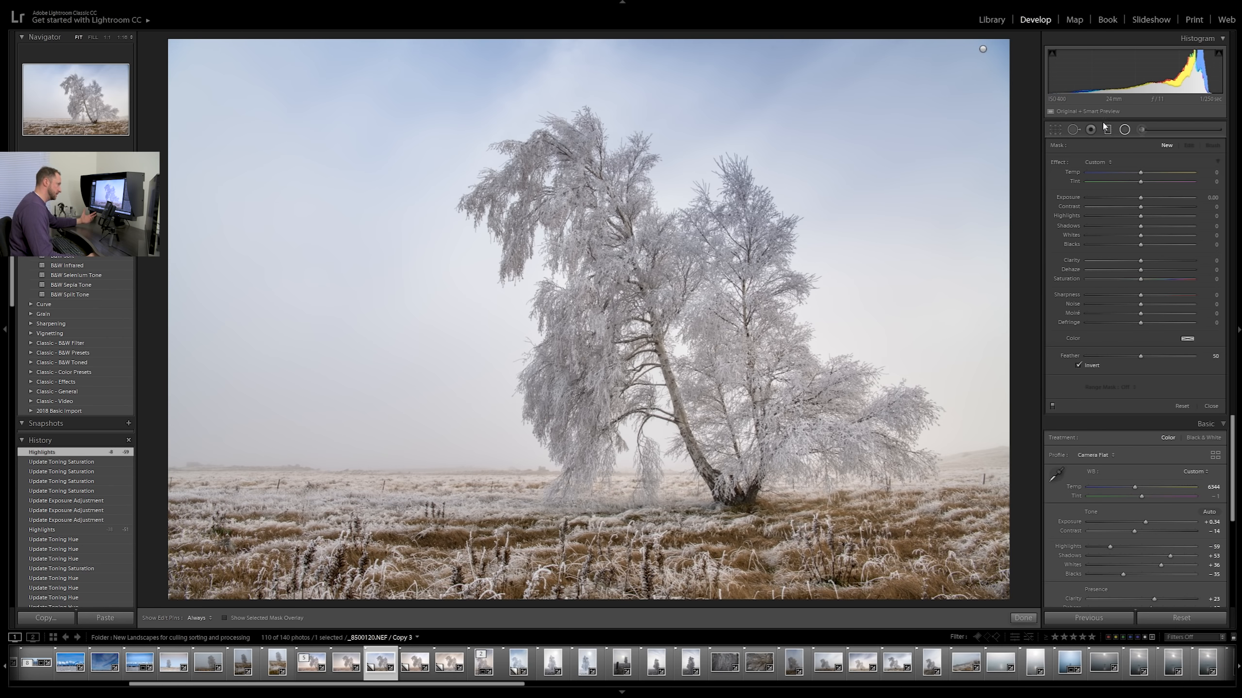
{"action": "left_click", "coordinate": [1109, 131]}
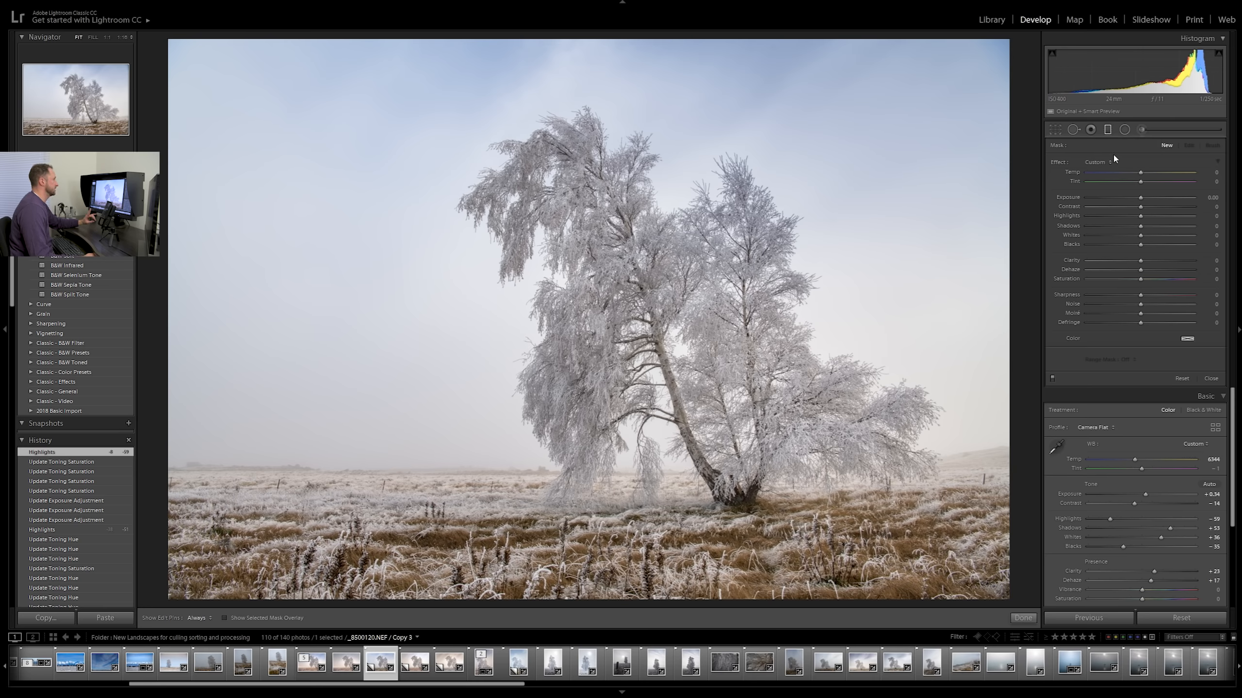
{"action": "left_click", "coordinate": [1124, 129]}
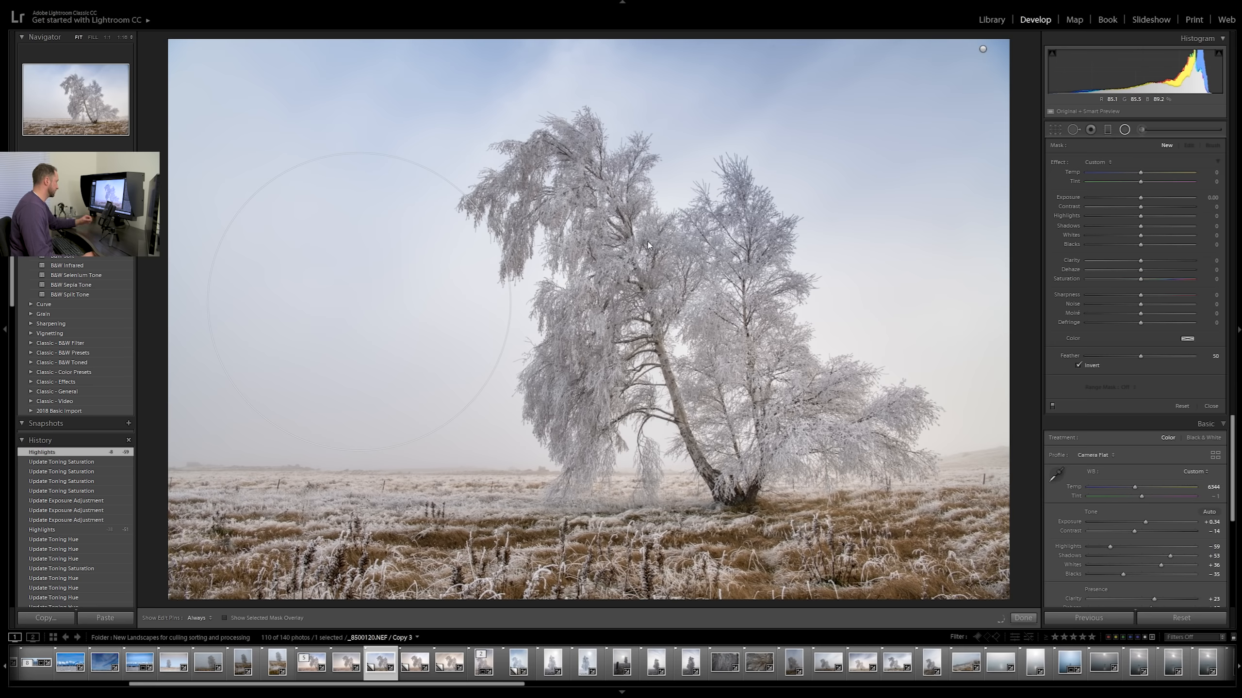
{"action": "key", "text": "Delete"}
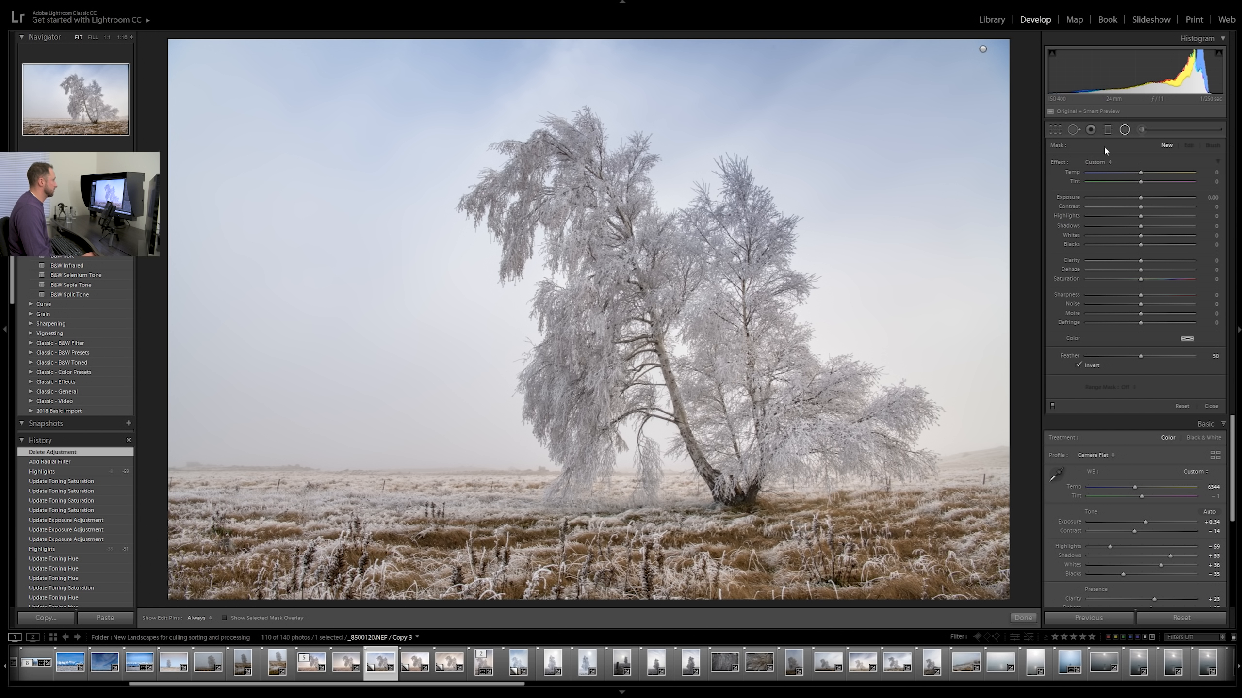
Step: Add a slanted graduated filter across the image, preview its Exposure at 4.00 and -4.00, and reset its Temp and Exposure to 0
{"action": "left_click", "coordinate": [1108, 129]}
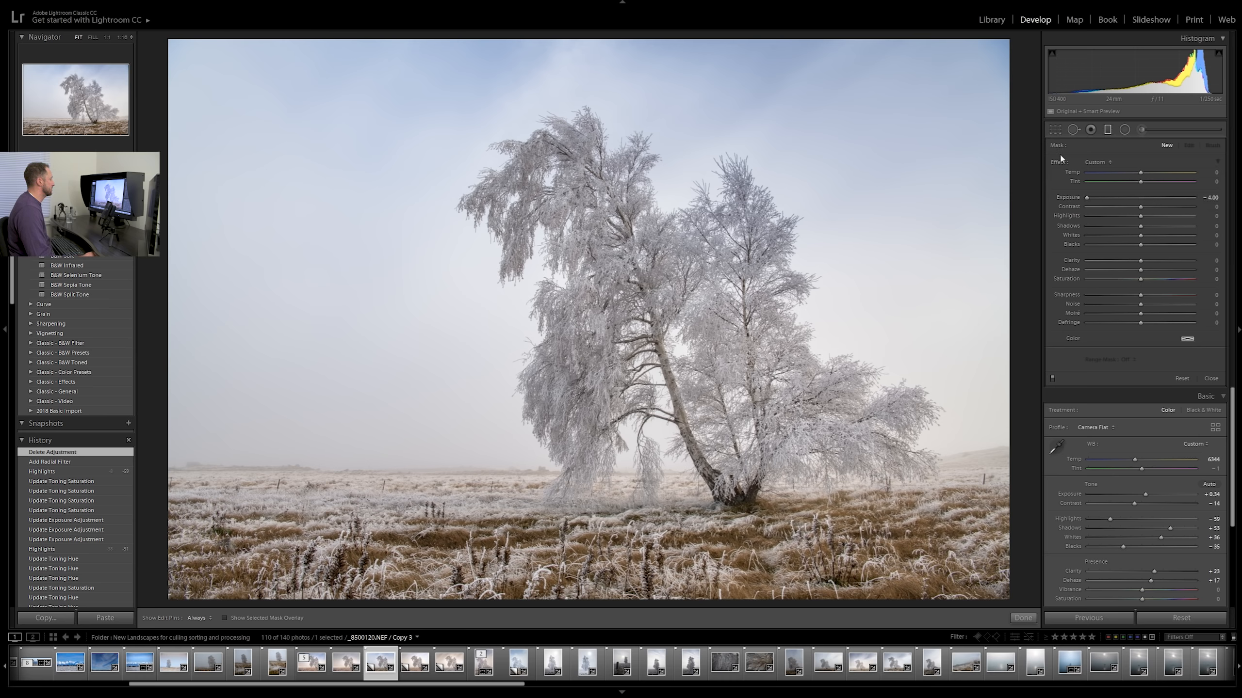
{"action": "mouse_move", "coordinate": [378, 345]}
{"action": "left_mouse_down"}
{"action": "mouse_move", "coordinate": [409, 286]}
{"action": "mouse_move", "coordinate": [299, 239]}
{"action": "mouse_move", "coordinate": [265, 314]}
{"action": "mouse_move", "coordinate": [322, 257]}
{"action": "mouse_move", "coordinate": [389, 317]}
{"action": "left_mouse_up"}
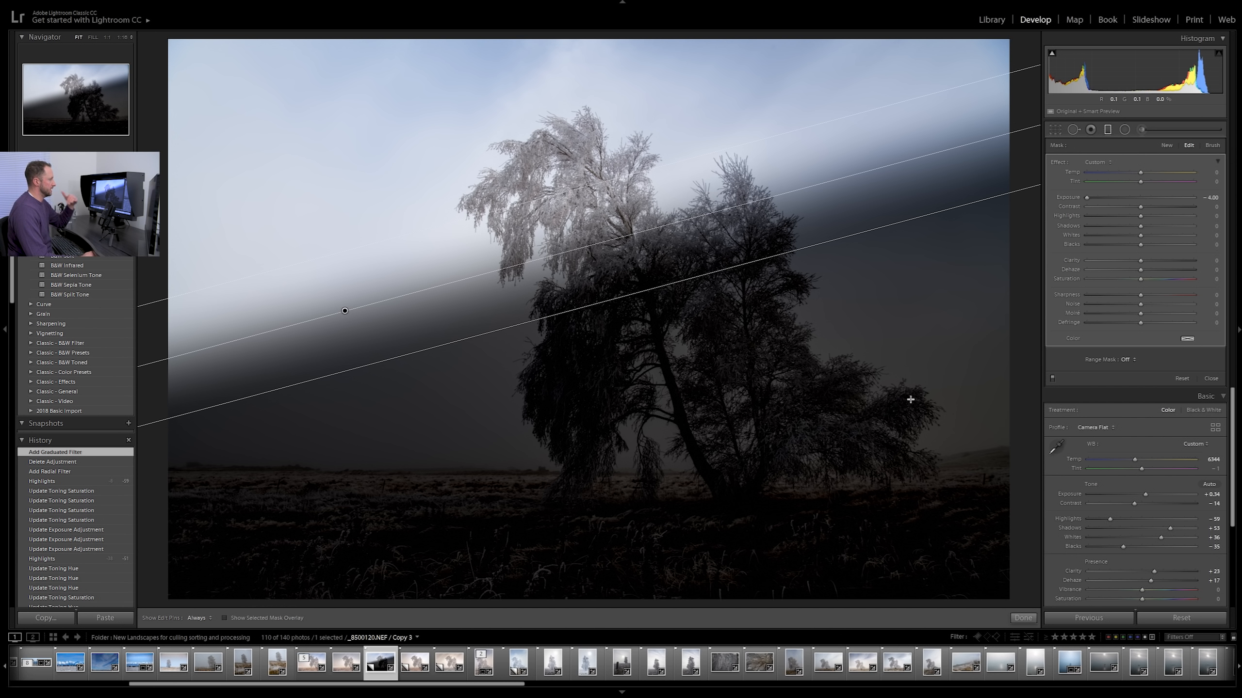
{"action": "left_click", "coordinate": [1194, 198]}
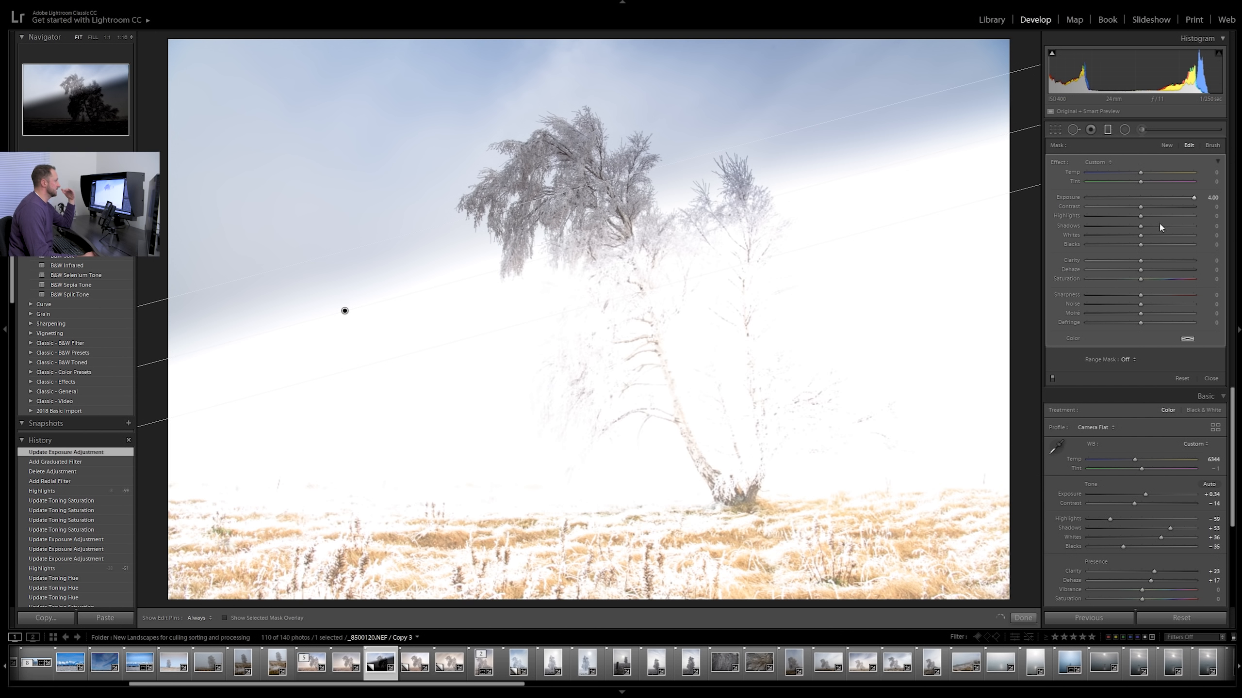
{"action": "left_click", "coordinate": [1090, 198]}
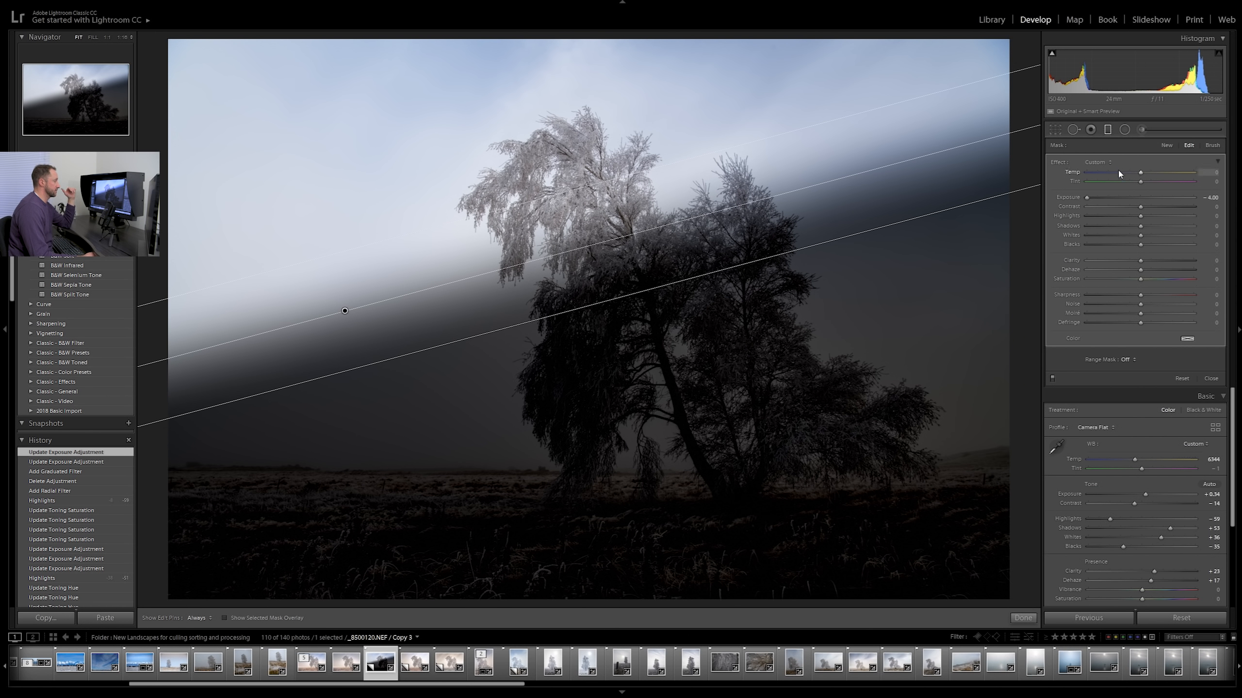
{"action": "left_click", "coordinate": [1118, 171]}
{"action": "double_click", "coordinate": [1118, 172]}
{"action": "double_click", "coordinate": [1082, 198]}
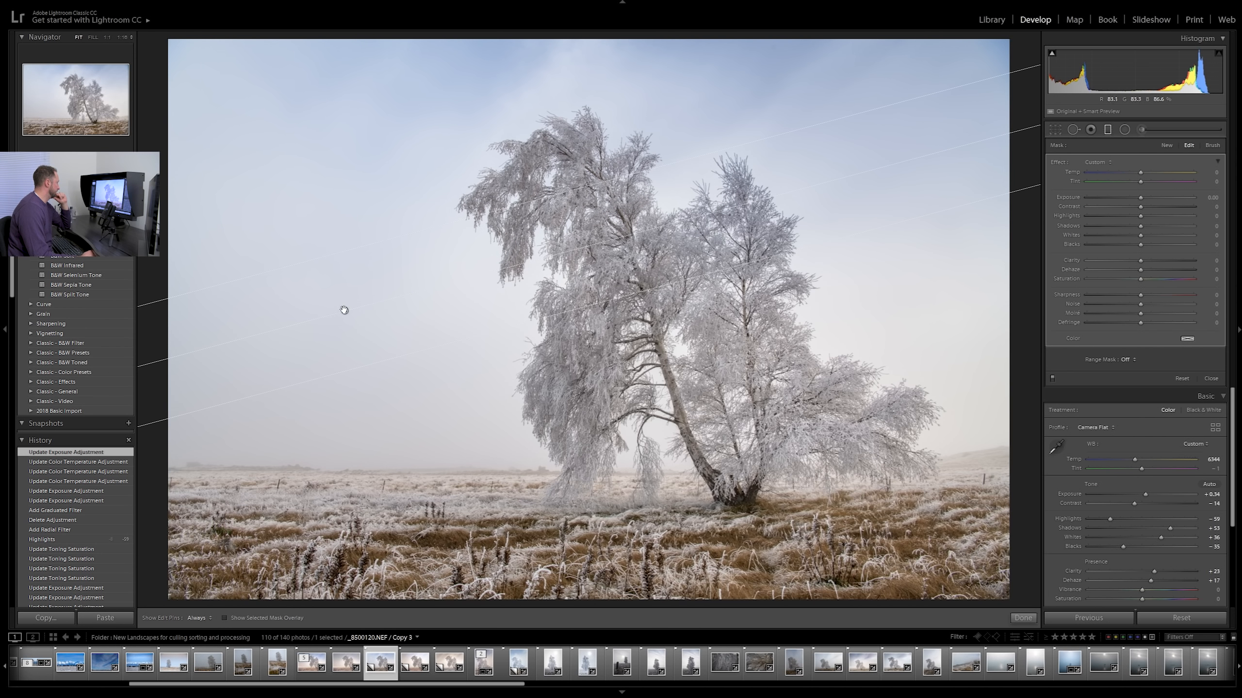
Step: Move the graduated filter down over the grassy foreground, level it, and set its Temp to 74 and Tint to 46
{"action": "left_click_drag", "start_coordinate": [345, 310], "coordinate": [761, 484]}
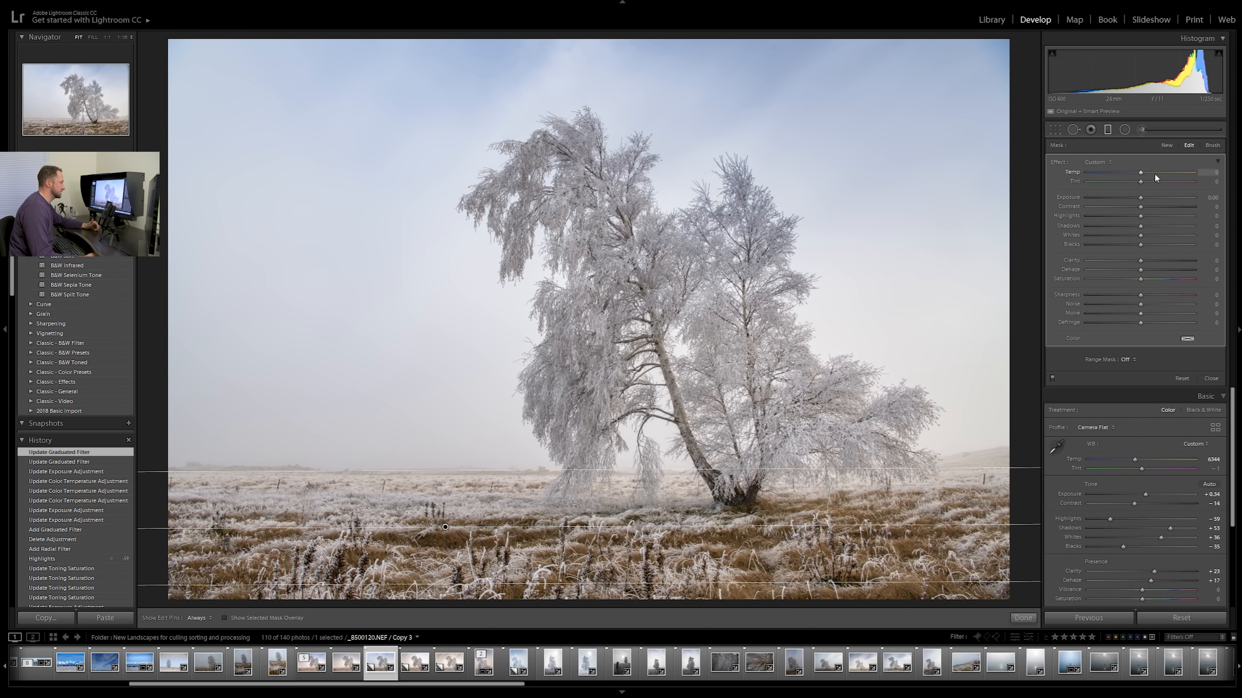
{"action": "left_click", "coordinate": [1170, 172]}
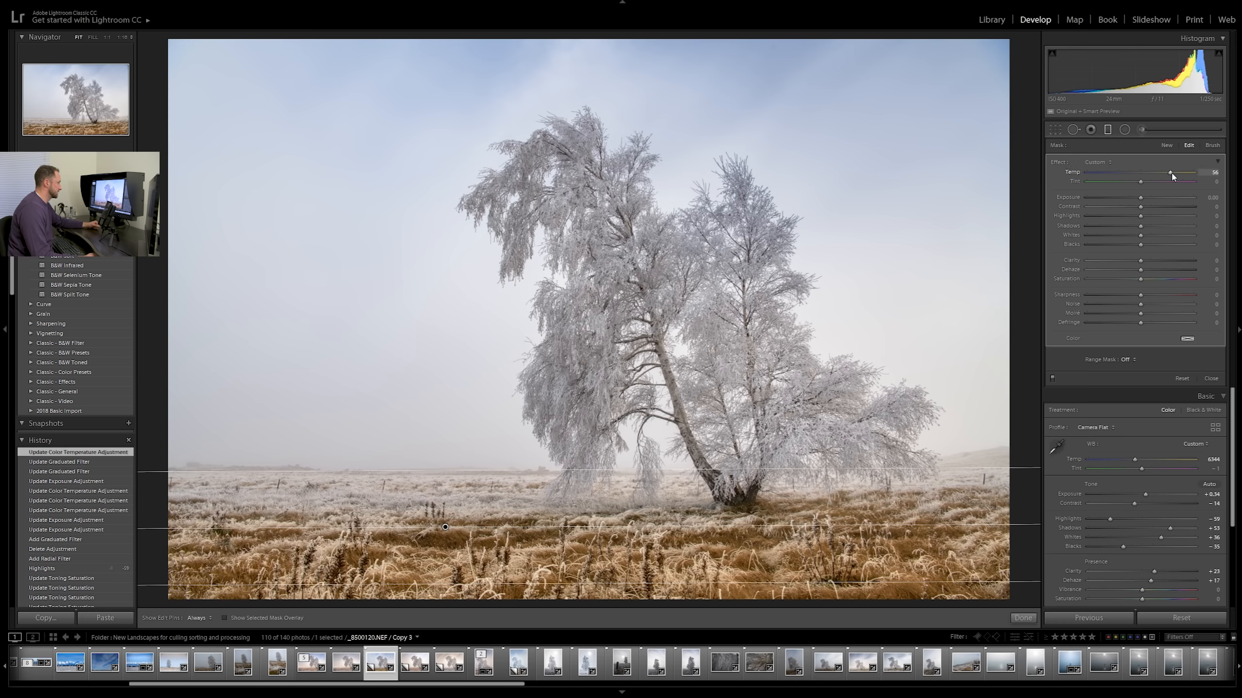
{"action": "left_click_drag", "start_coordinate": [1119, 171], "coordinate": [1119, 171]}
{"action": "left_click_drag", "start_coordinate": [1194, 177], "coordinate": [1178, 178]}
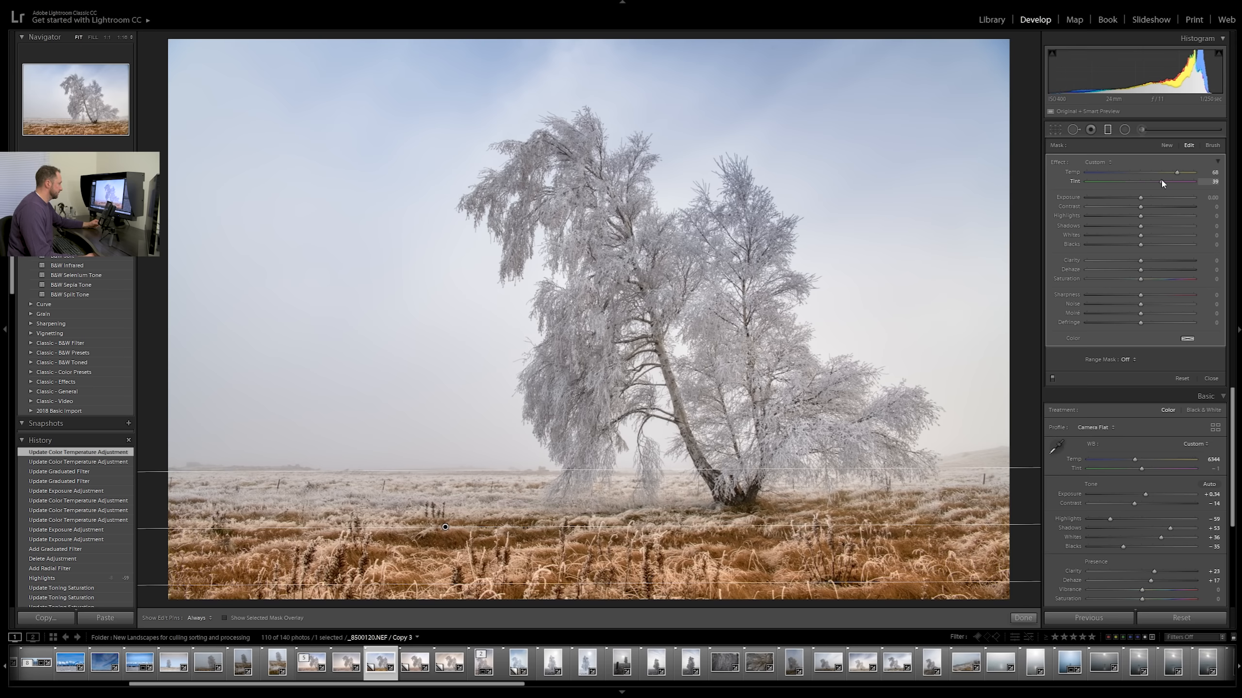
{"action": "left_click_drag", "start_coordinate": [1165, 180], "coordinate": [1181, 175]}
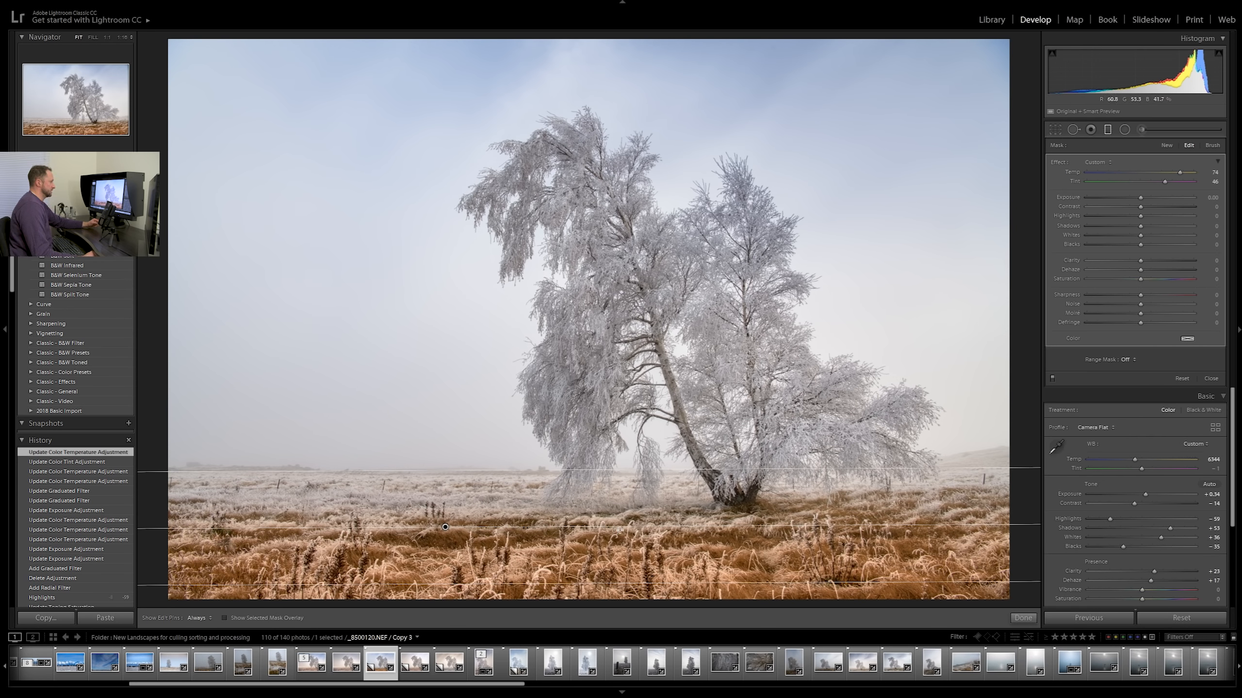
Step: Raise the graduated filter slightly toward the horizon and limit it with a Color range mask sampled from the foreground grass
{"action": "left_click_drag", "start_coordinate": [445, 527], "coordinate": [493, 503]}
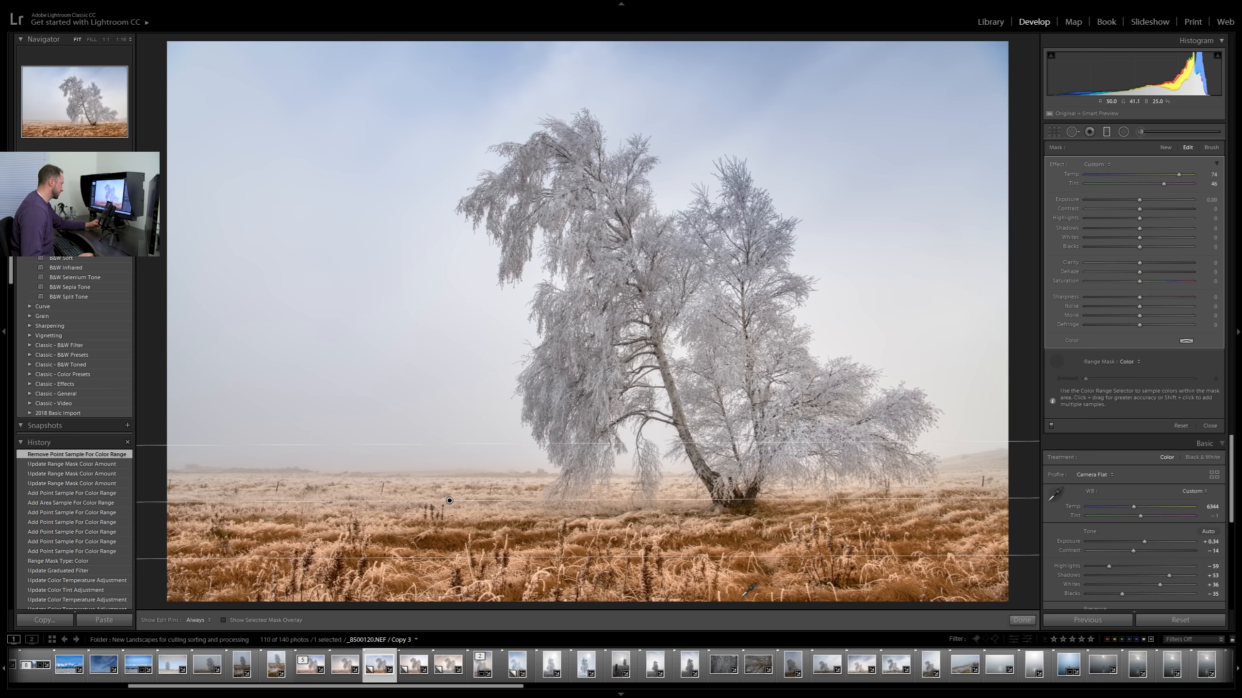
{"action": "left_click", "coordinate": [955, 593]}
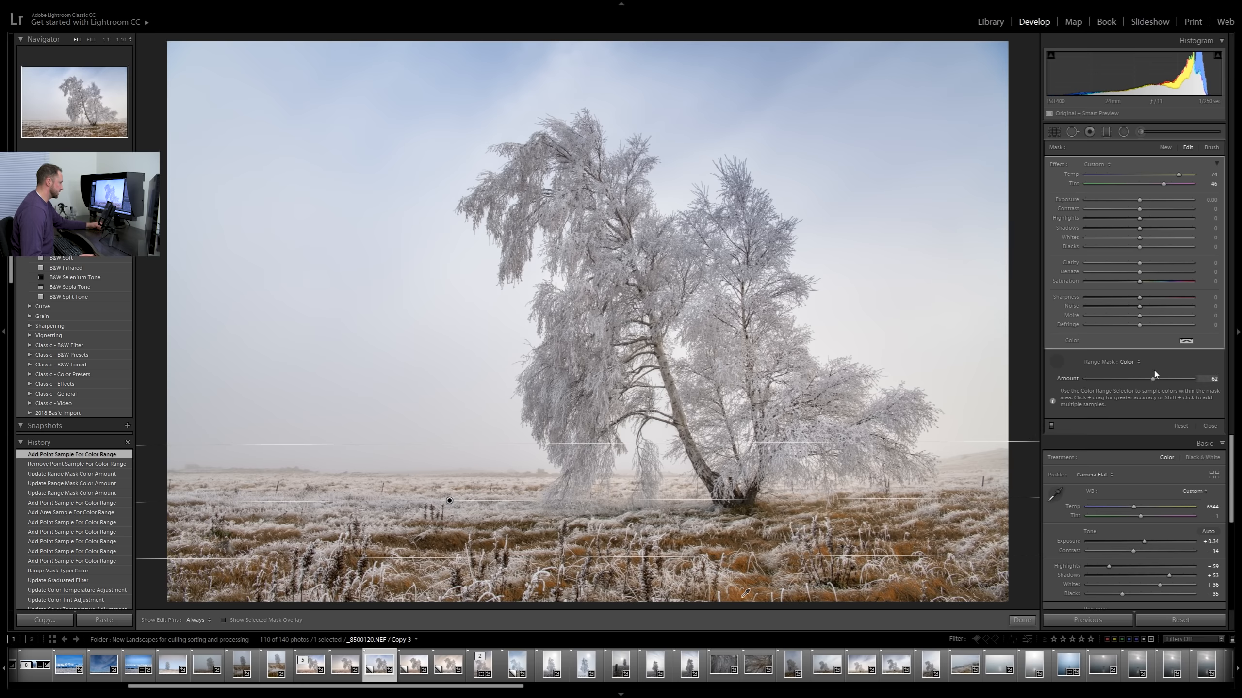
Step: Raise the graduated filter's Color range mask Amount to 100 and finish editing the filter
{"action": "left_click_drag", "start_coordinate": [1170, 376], "coordinate": [1170, 377]}
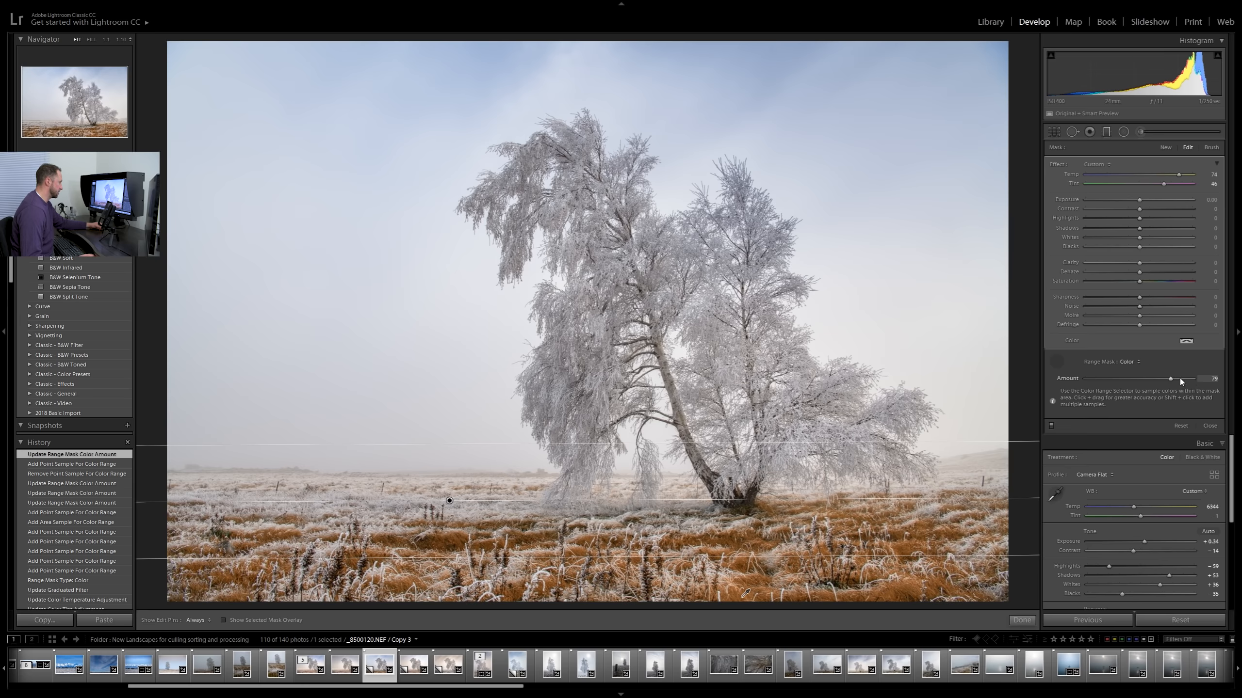
{"action": "left_click_drag", "start_coordinate": [1207, 380], "coordinate": [1206, 380]}
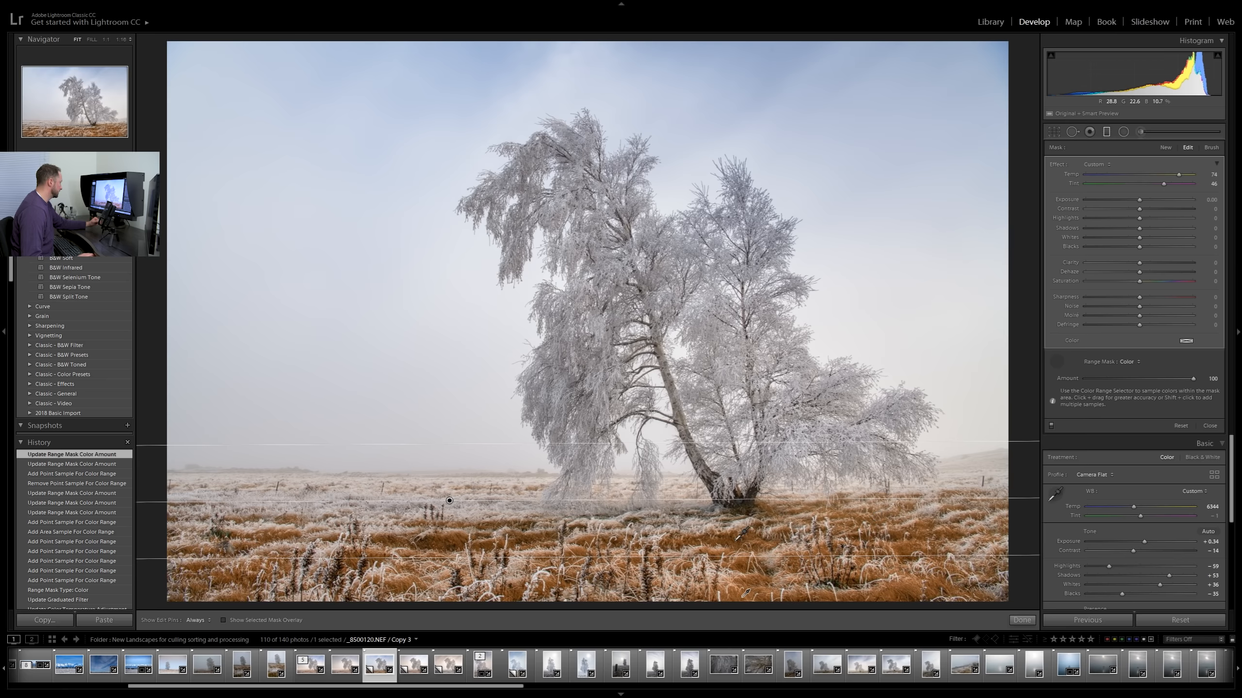
{"action": "key", "text": "m"}
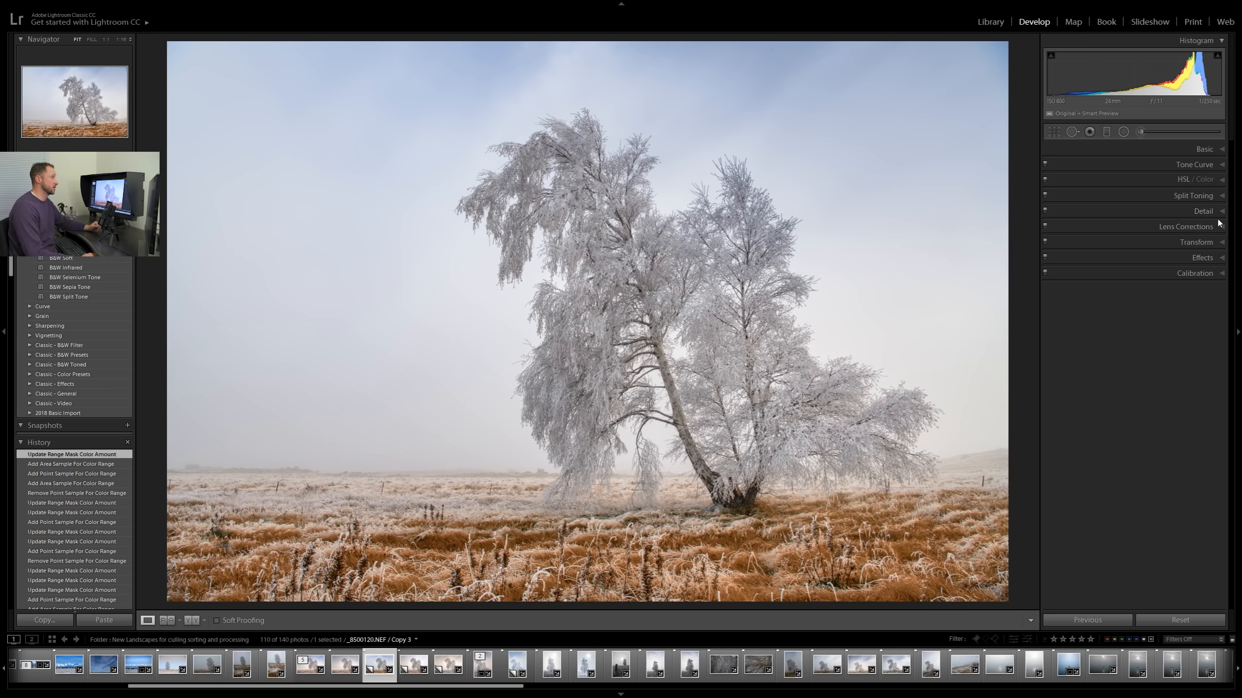
Step: Add a point to the RGB tone curve, try it raised and lowered, and place it in the shadows at about 27% input, below the diagonal
{"action": "left_click", "coordinate": [1211, 164]}
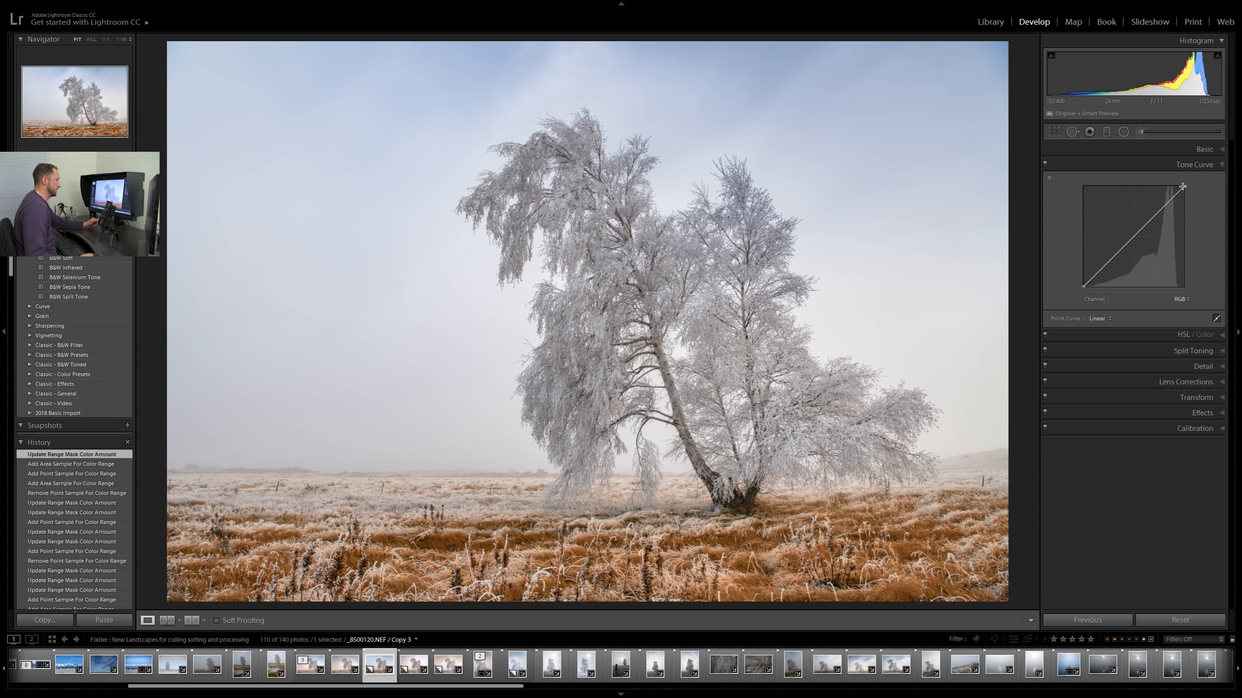
{"action": "left_click", "coordinate": [1134, 237]}
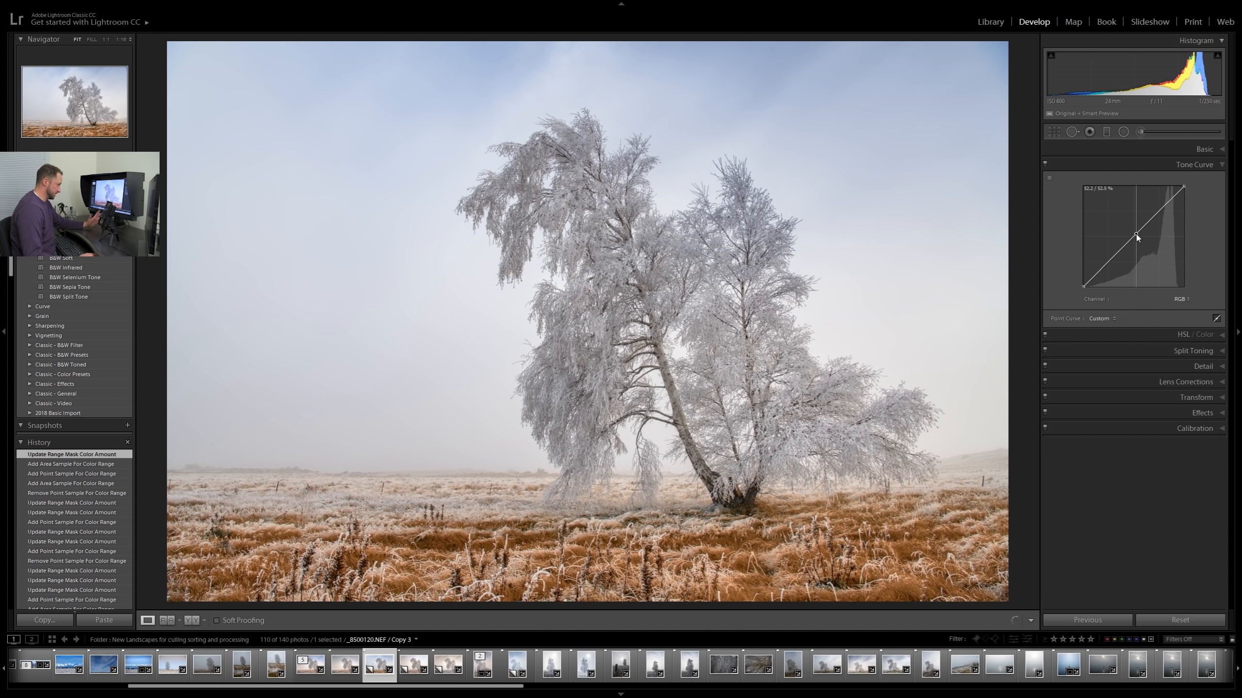
{"action": "left_click_drag", "start_coordinate": [1135, 234], "coordinate": [1124, 226]}
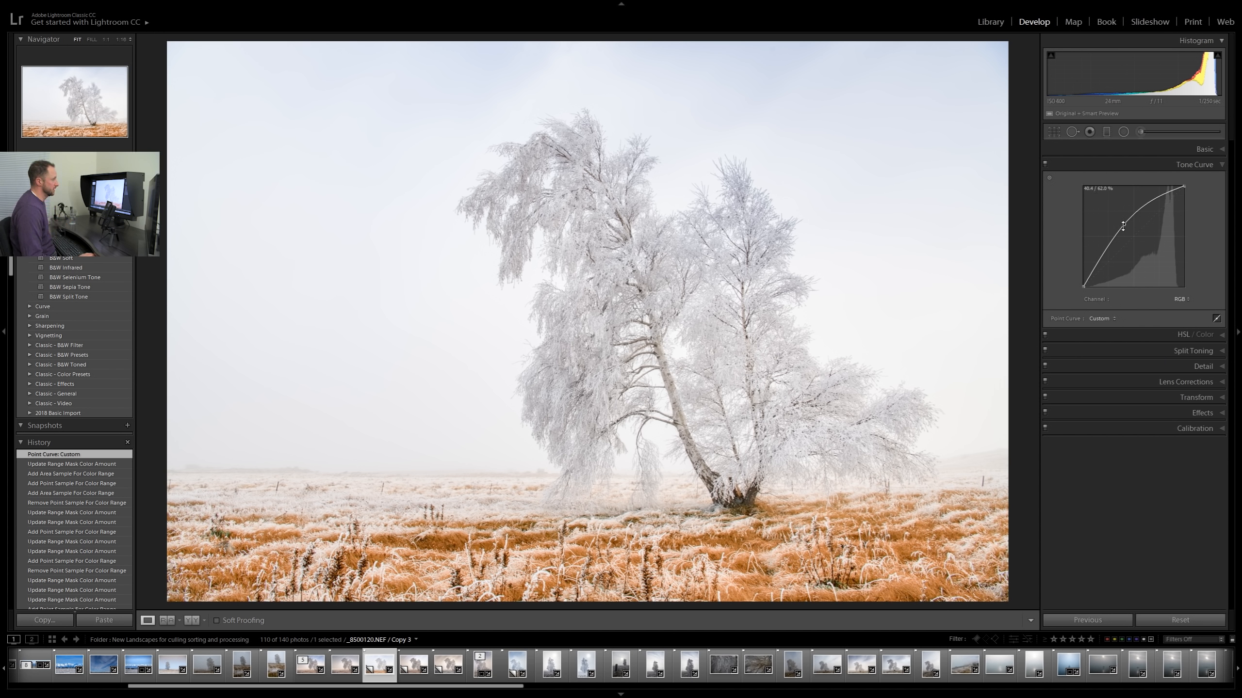
{"action": "left_click_drag", "start_coordinate": [1123, 226], "coordinate": [1146, 250]}
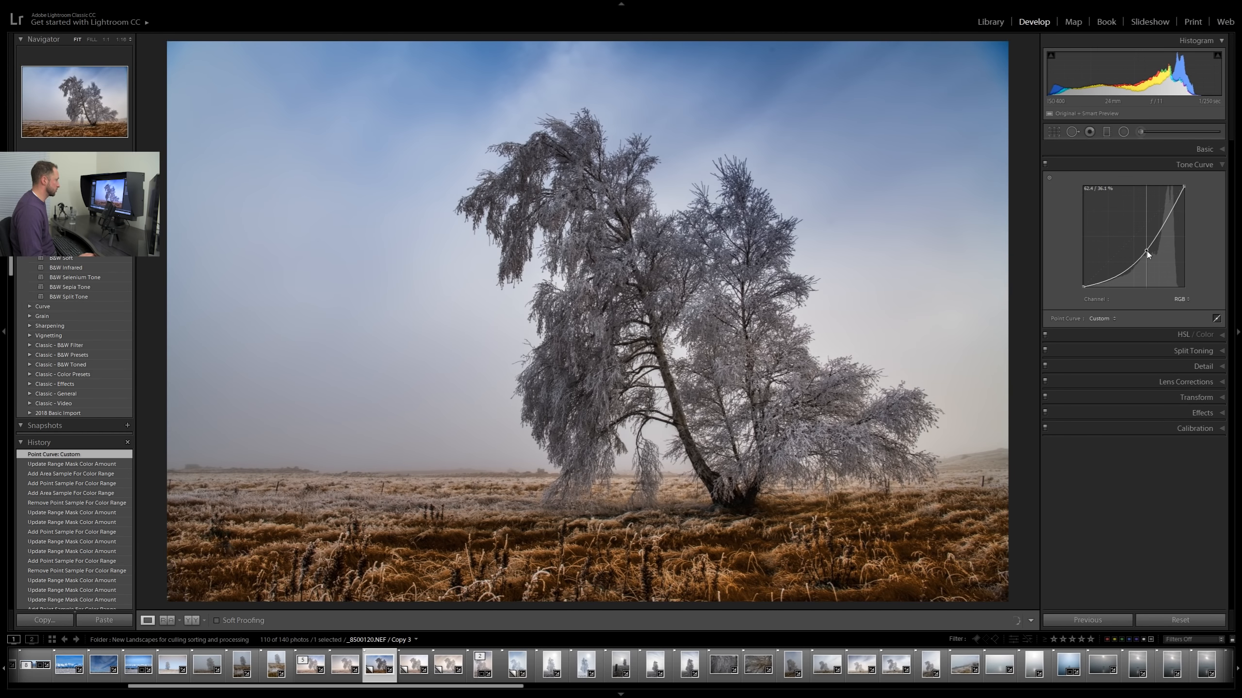
{"action": "left_click_drag", "start_coordinate": [1147, 250], "coordinate": [1111, 273]}
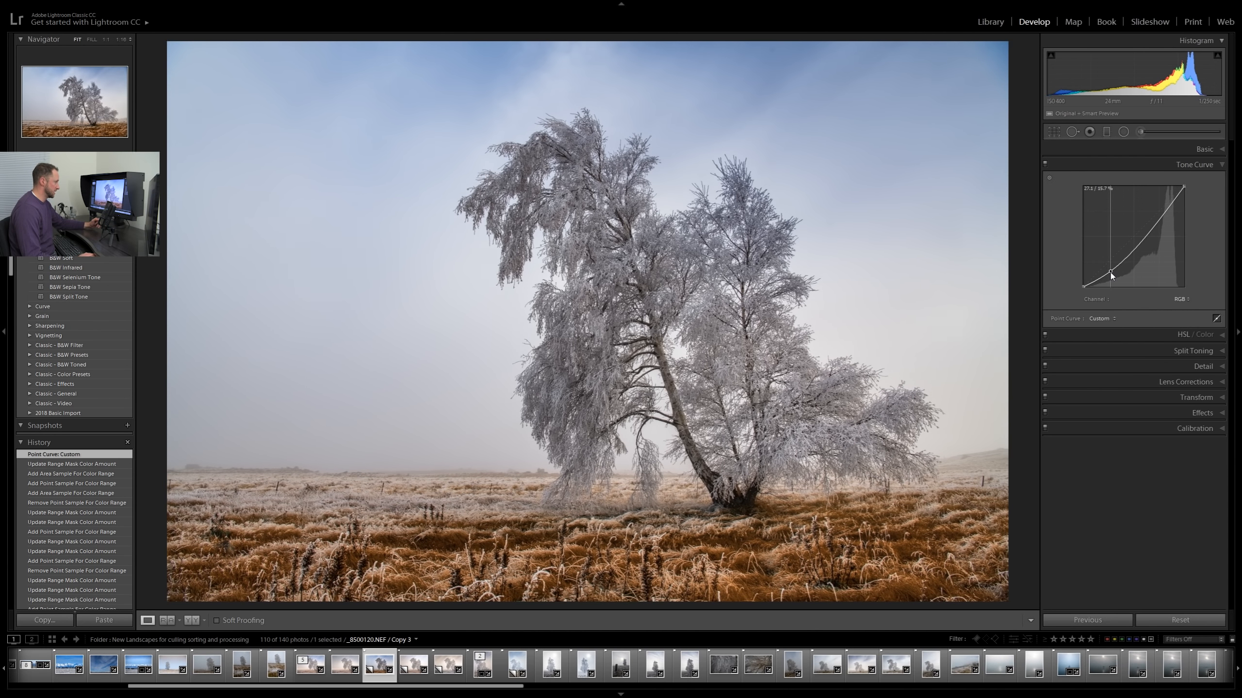
Step: Add a highlight point to the RGB curve, lower it below the diagonal, and lift the shadow point at about 21% input
{"action": "left_click_drag", "start_coordinate": [1164, 216], "coordinate": [1157, 207]}
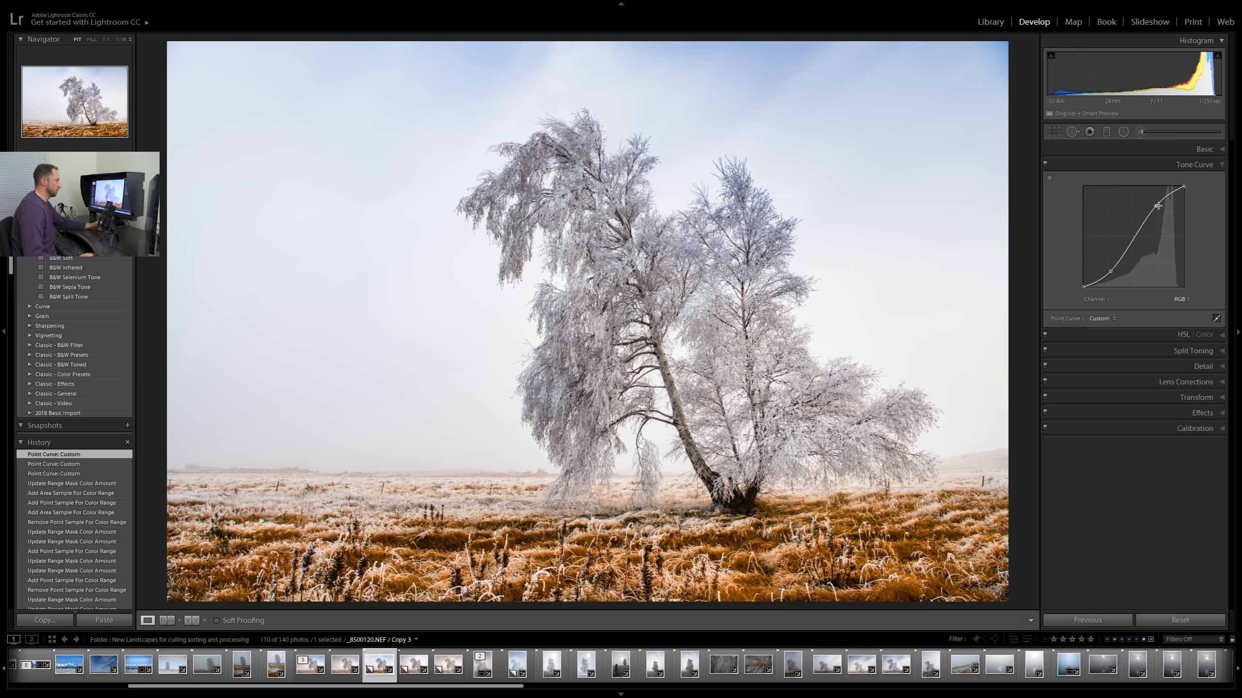
{"action": "left_click_drag", "start_coordinate": [1155, 206], "coordinate": [1166, 214]}
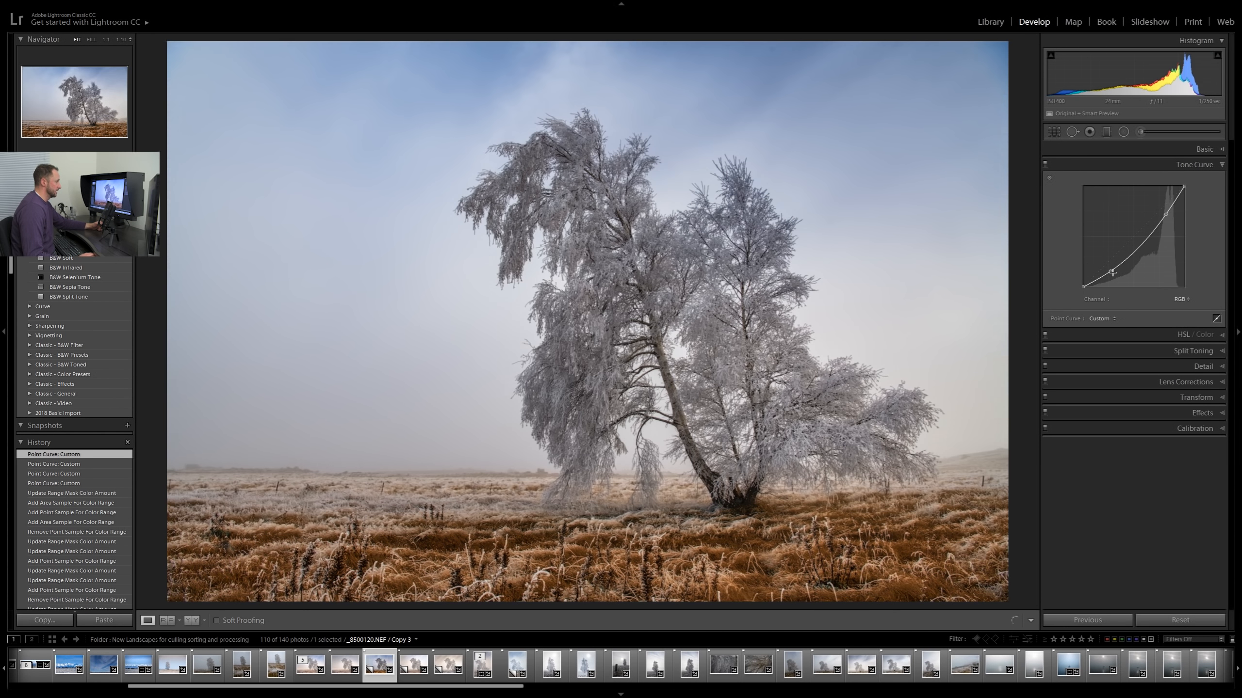
{"action": "left_click_drag", "start_coordinate": [1111, 274], "coordinate": [1108, 264]}
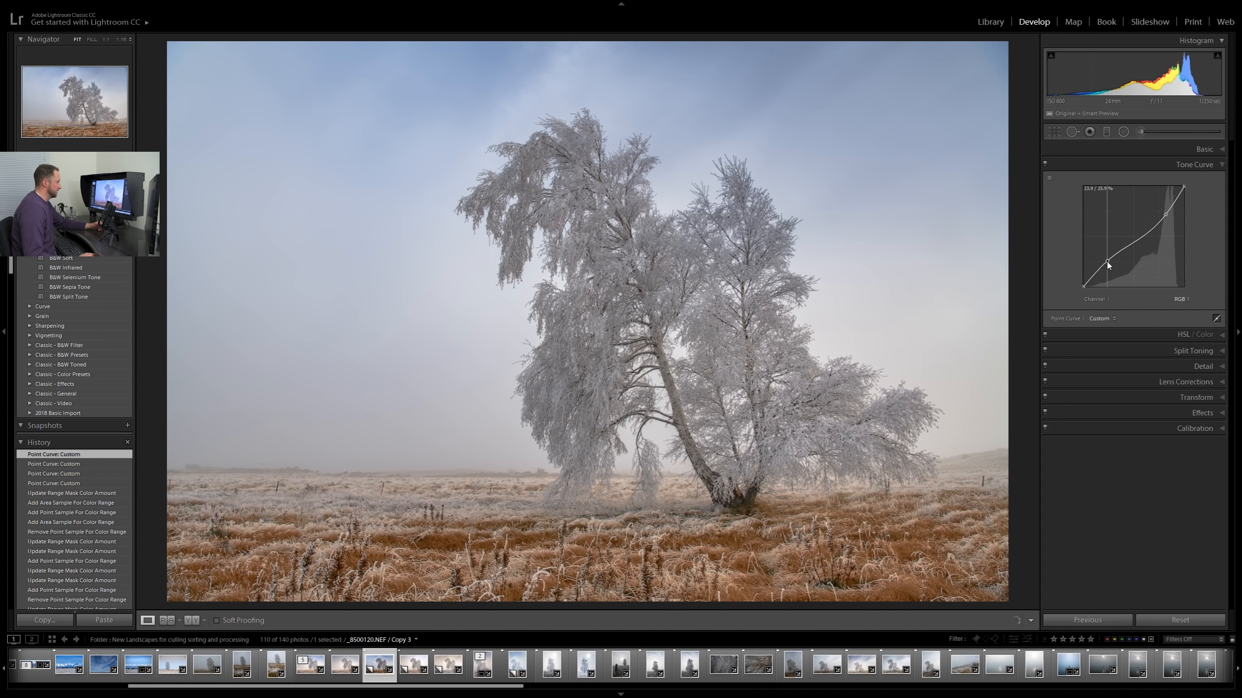
{"action": "left_click_drag", "start_coordinate": [1107, 265], "coordinate": [1107, 264]}
{"action": "left_click_drag", "start_coordinate": [1108, 264], "coordinate": [1105, 269]}
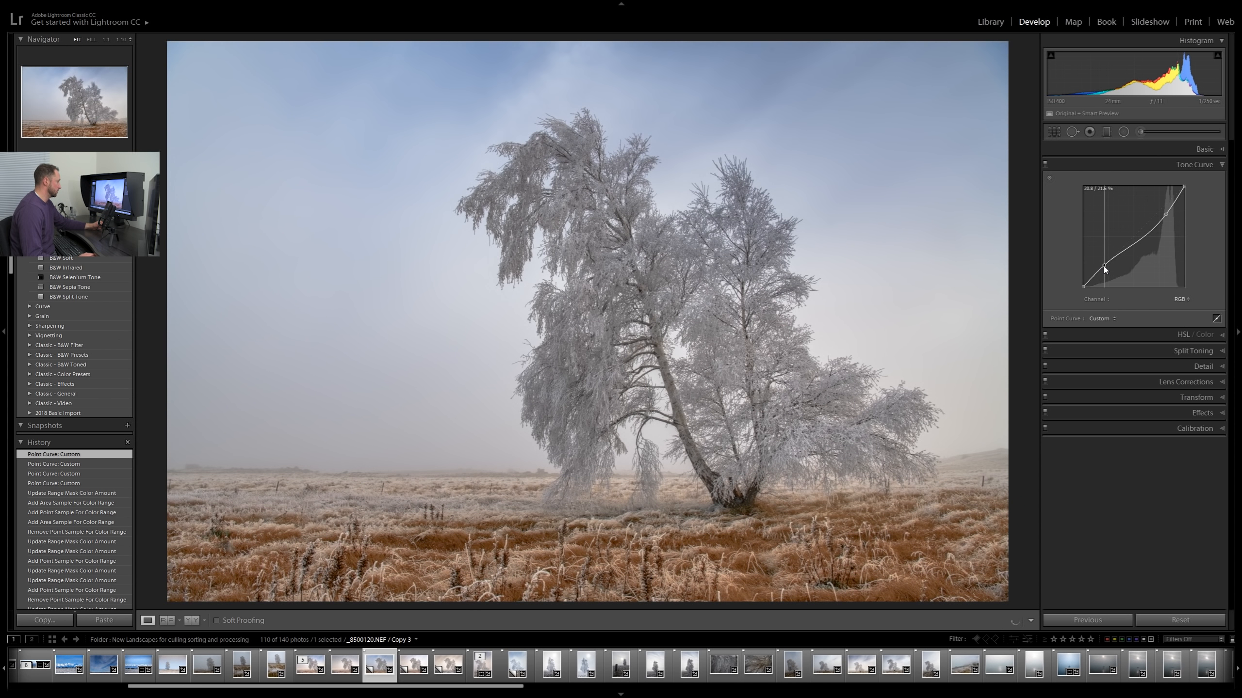
{"action": "left_click_drag", "start_coordinate": [1105, 270], "coordinate": [1105, 269]}
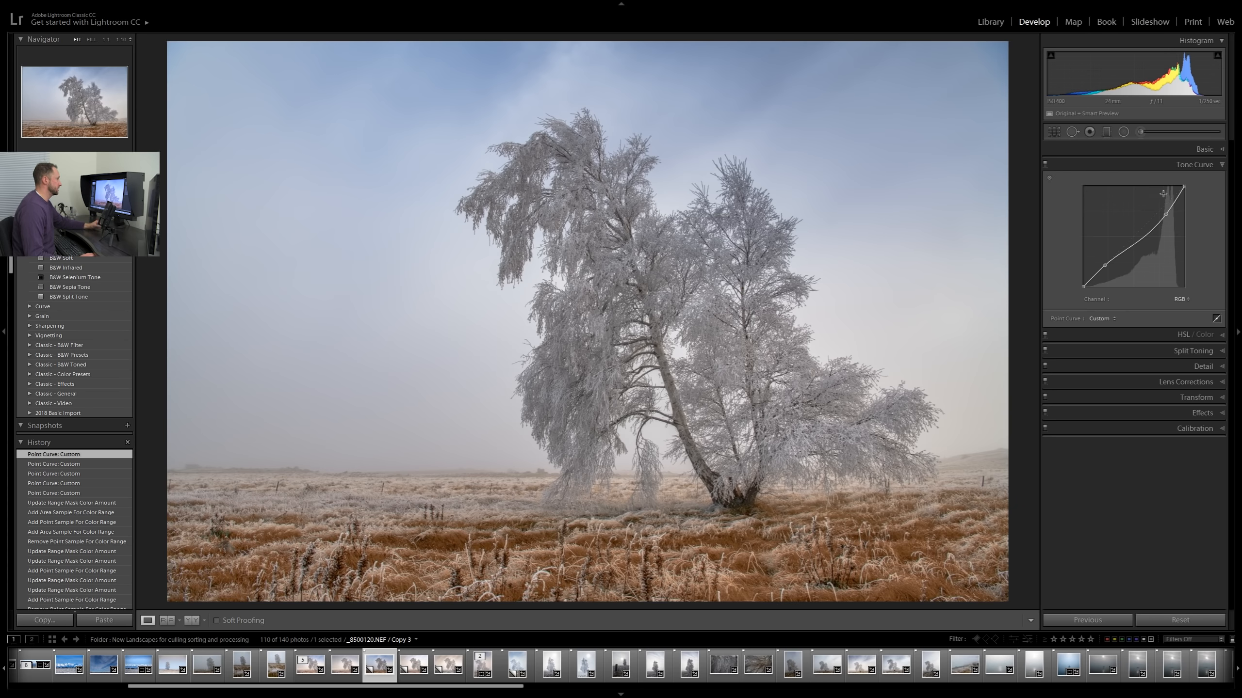
Step: Lower the curve's highlight point further and pull the white endpoint inward to about 94% input at 100% output
{"action": "left_click_drag", "start_coordinate": [1156, 223], "coordinate": [1160, 225]}
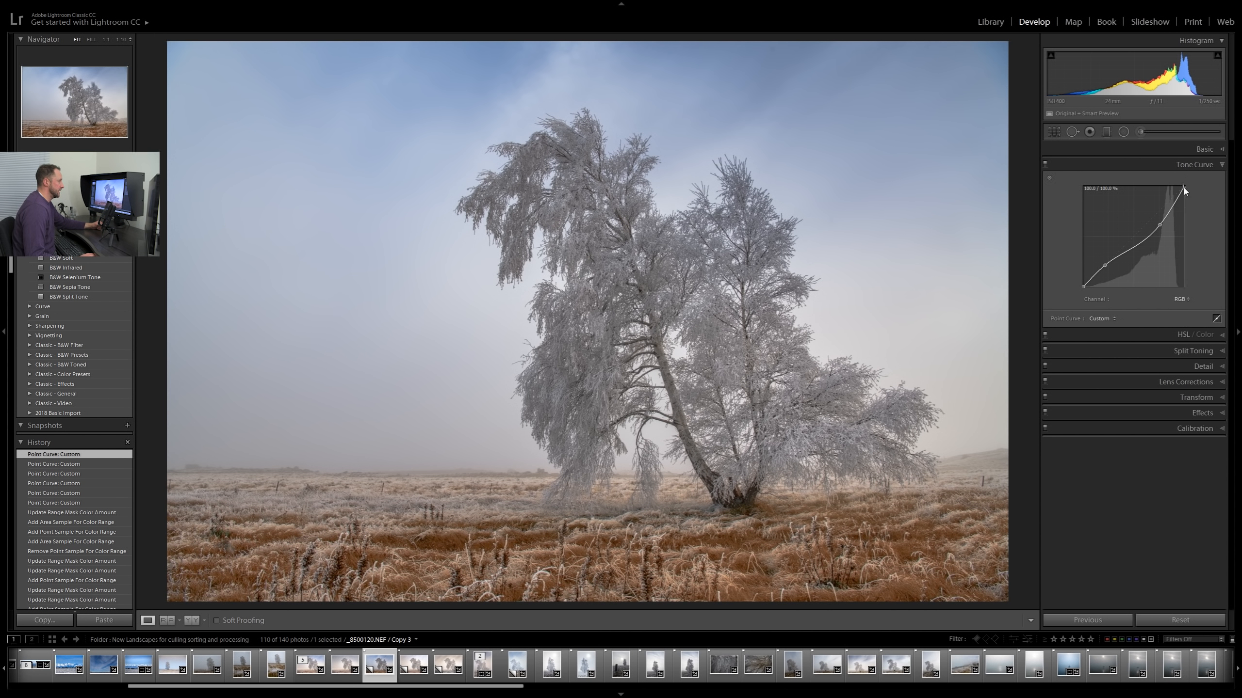
{"action": "left_click_drag", "start_coordinate": [1183, 188], "coordinate": [1181, 190]}
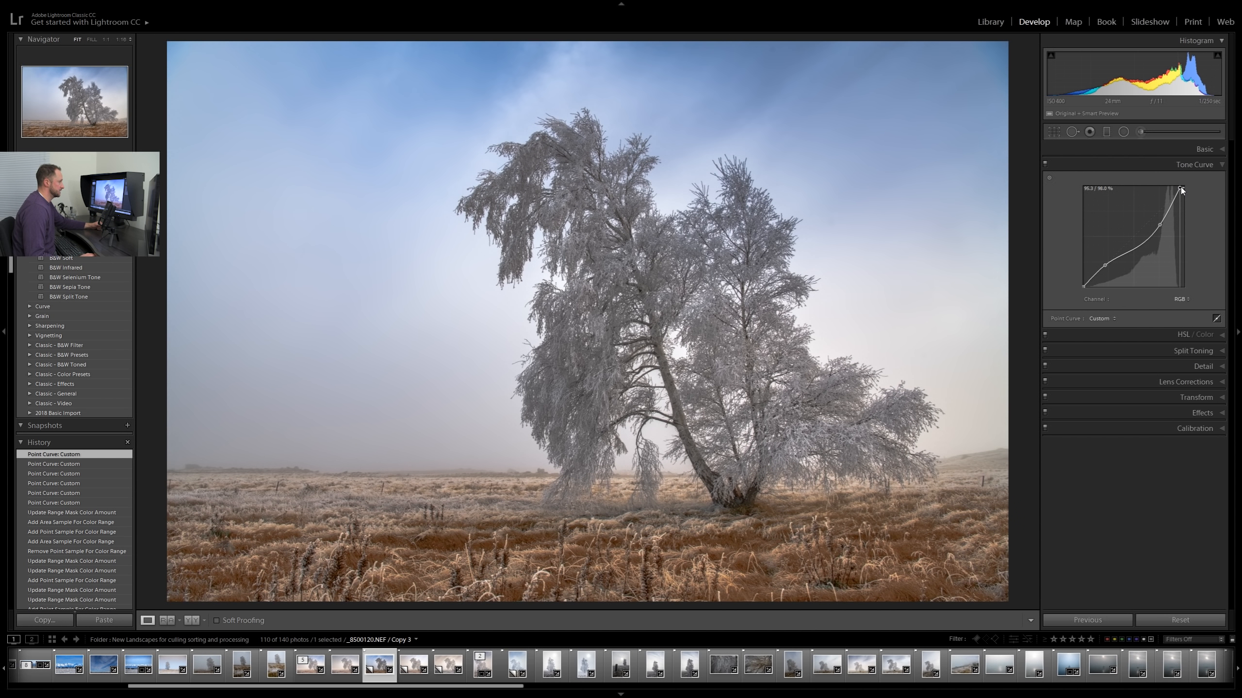
{"action": "left_click", "coordinate": [1179, 187]}
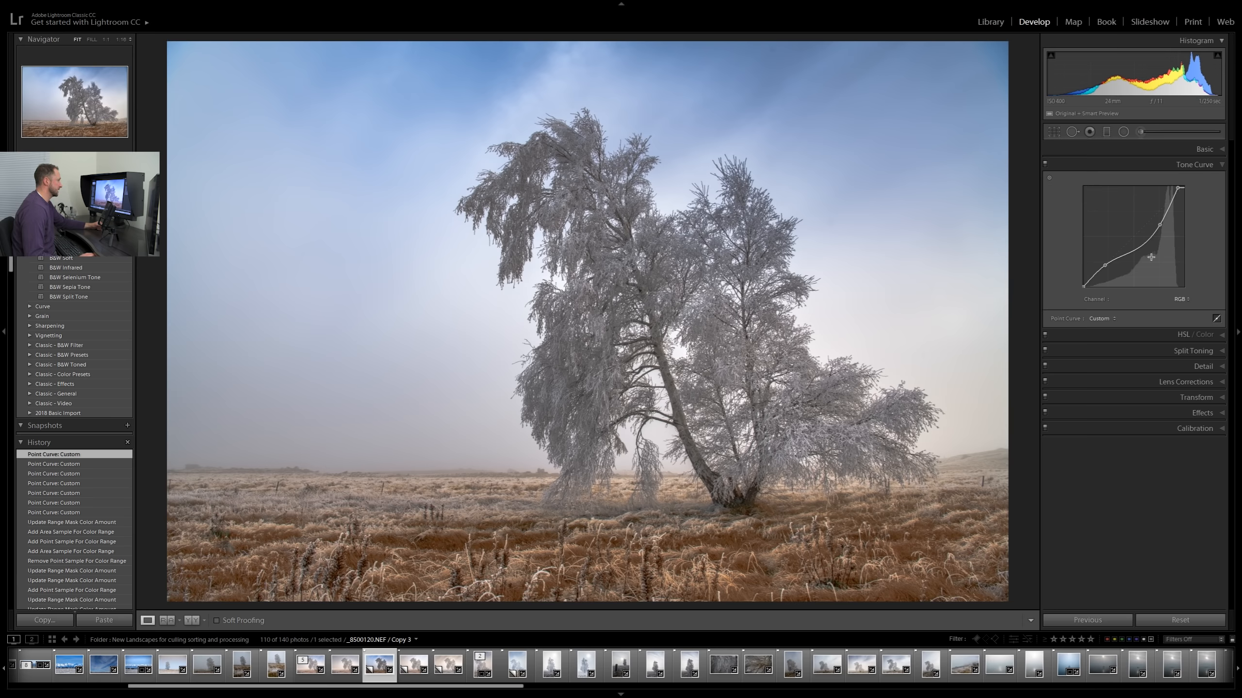
{"action": "left_click_drag", "start_coordinate": [1178, 190], "coordinate": [1179, 184]}
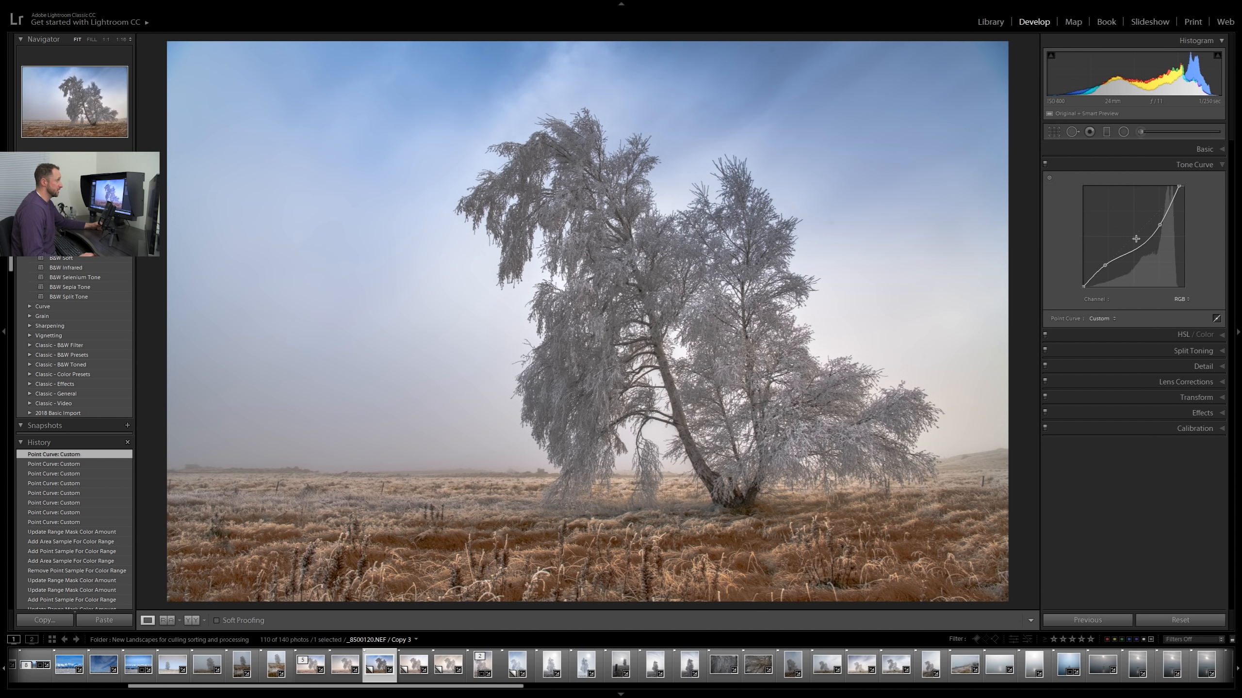
Step: Fine-tune the RGB curve's upper point to about 69% input and 62% output, keeping the black endpoint at the corner
{"action": "left_click", "coordinate": [1105, 266]}
{"action": "left_click_drag", "start_coordinate": [1161, 227], "coordinate": [1156, 227]}
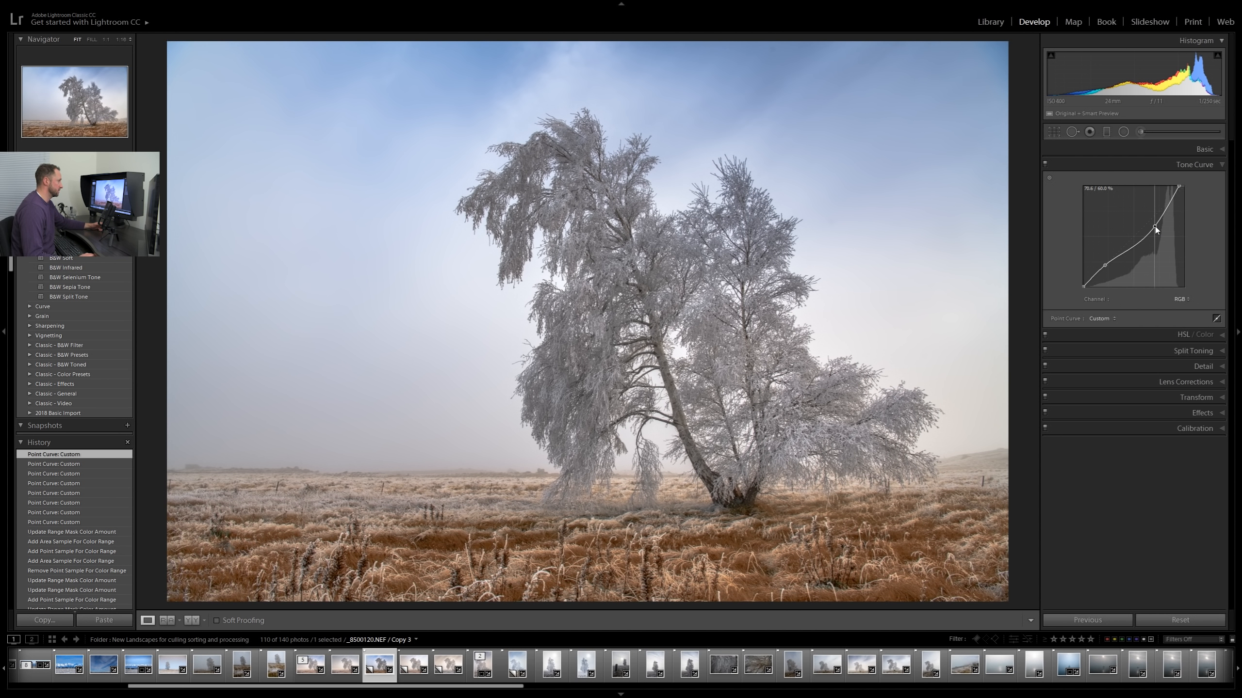
{"action": "left_click", "coordinate": [1155, 226]}
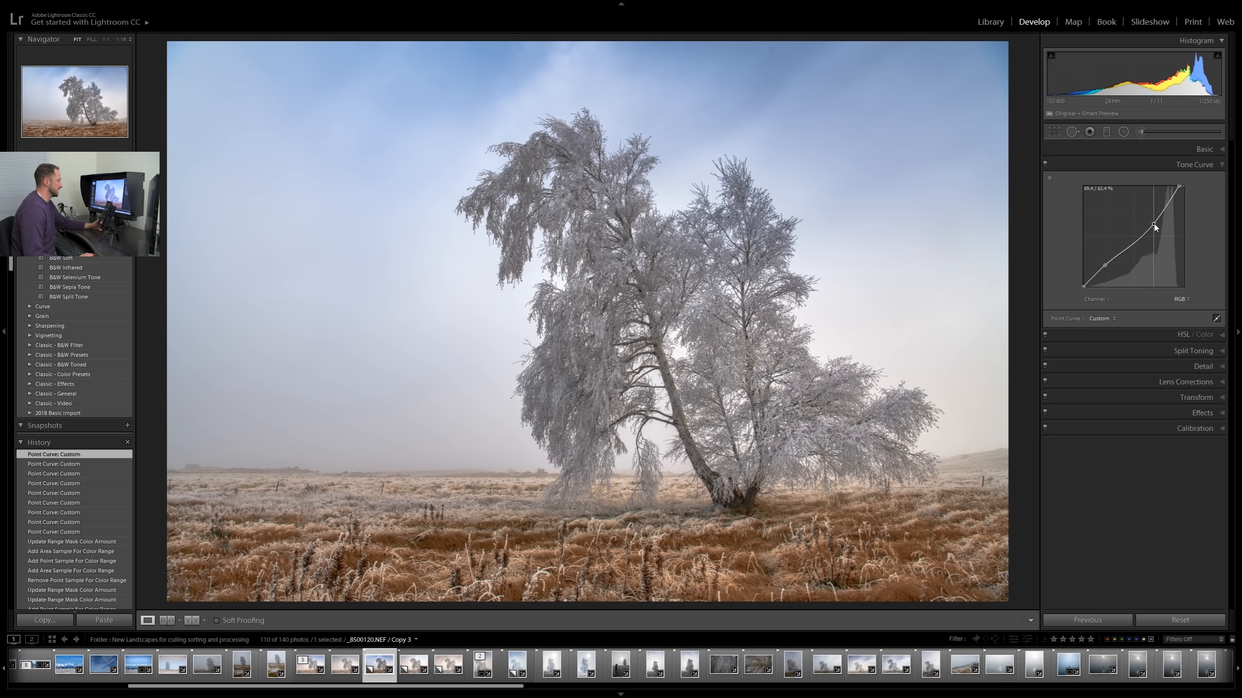
{"action": "left_click_drag", "start_coordinate": [1154, 224], "coordinate": [1155, 224]}
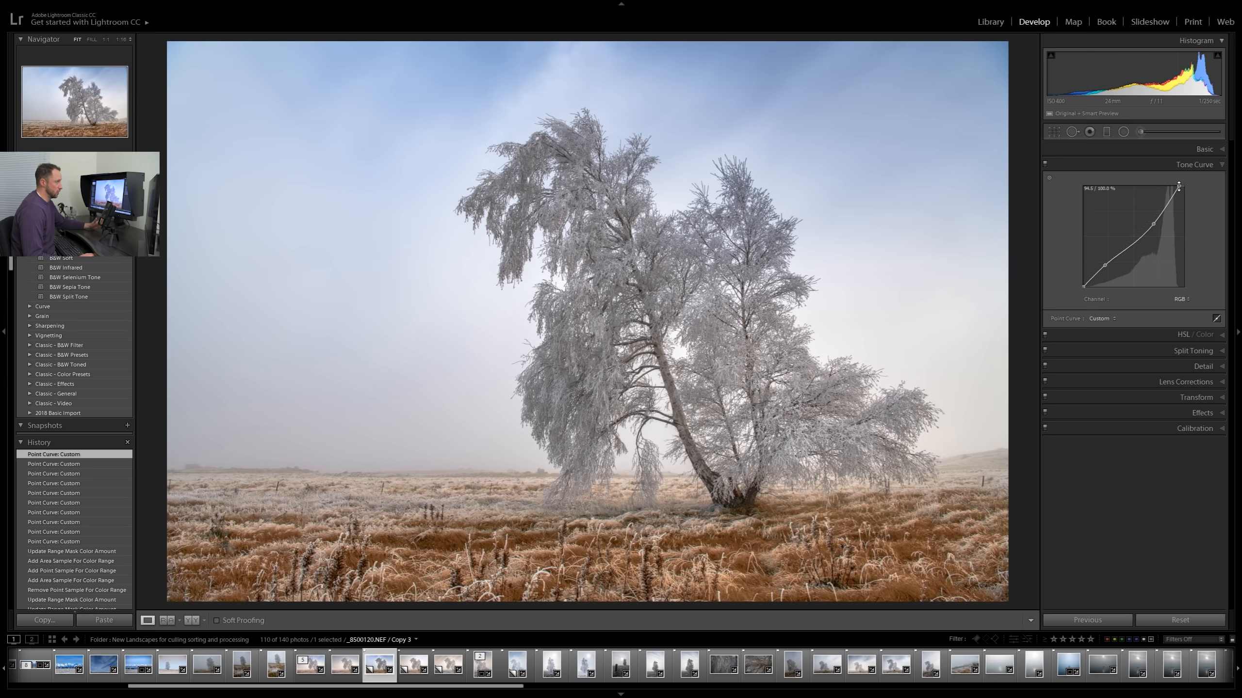
{"action": "mouse_move", "coordinate": [1084, 290]}
{"action": "left_mouse_down"}
{"action": "mouse_move", "coordinate": [1115, 292]}
{"action": "mouse_move", "coordinate": [1080, 283]}
{"action": "mouse_move", "coordinate": [1073, 303]}
{"action": "left_mouse_up"}
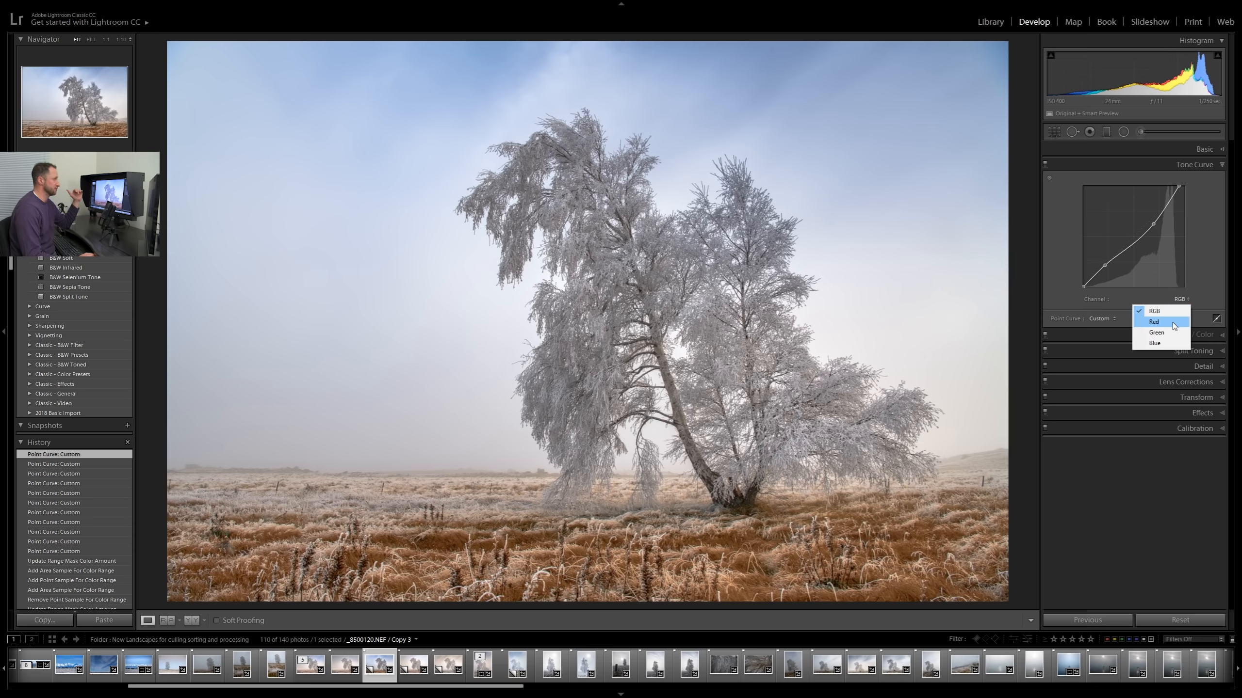
Step: Try shifting the endpoints of the Blue channel curve and the shadow endpoint of the Red channel curve, restoring each to its corner
{"action": "left_click", "coordinate": [1181, 344]}
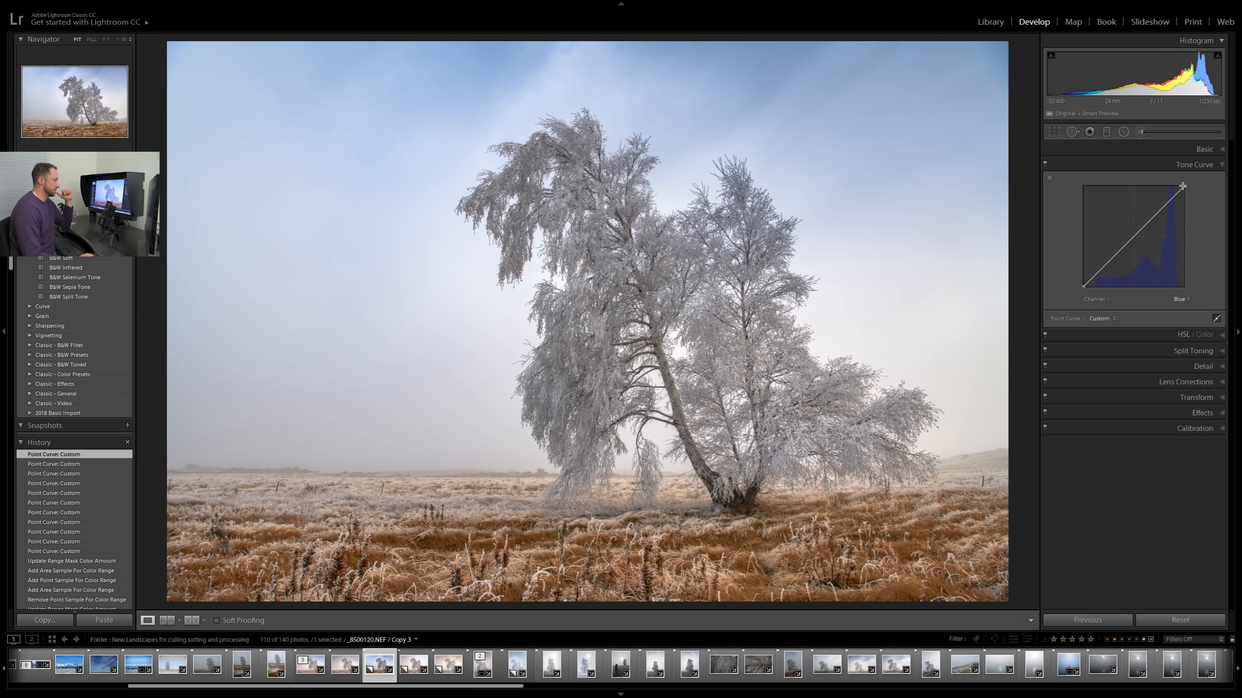
{"action": "mouse_move", "coordinate": [1184, 187]}
{"action": "left_mouse_down"}
{"action": "mouse_move", "coordinate": [1198, 197]}
{"action": "mouse_move", "coordinate": [1203, 179]}
{"action": "left_mouse_up"}
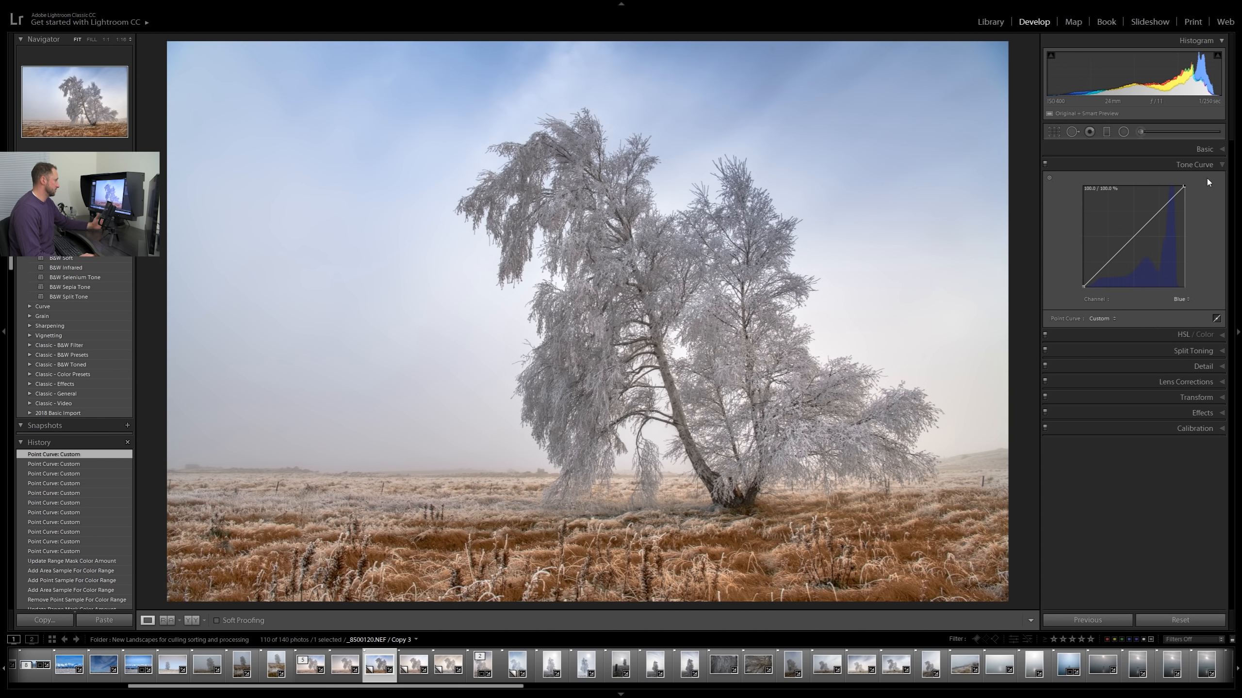
{"action": "mouse_move", "coordinate": [1207, 179]}
{"action": "left_mouse_down"}
{"action": "mouse_move", "coordinate": [1208, 242]}
{"action": "mouse_move", "coordinate": [1184, 279]}
{"action": "mouse_move", "coordinate": [1185, 185]}
{"action": "left_mouse_up"}
{"action": "left_click_drag", "start_coordinate": [1084, 289], "coordinate": [1005, 318]}
{"action": "left_click", "coordinate": [1183, 299]}
{"action": "left_click", "coordinate": [1173, 323]}
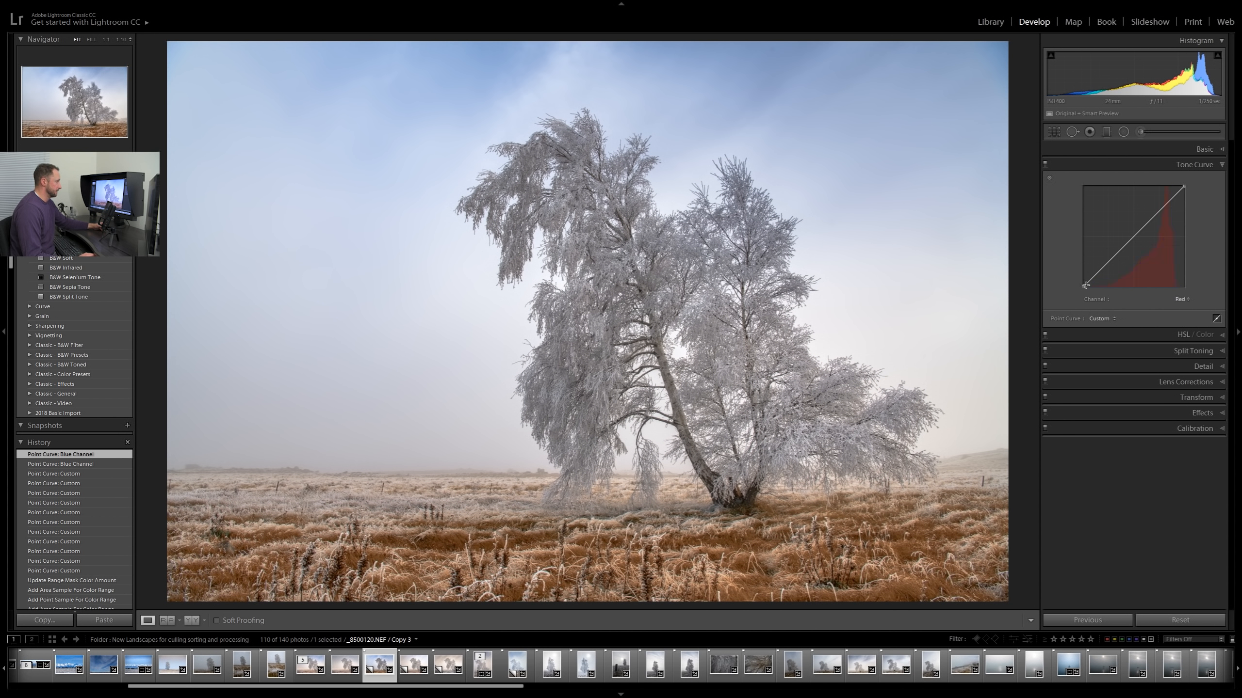
{"action": "left_click_drag", "start_coordinate": [1084, 288], "coordinate": [1167, 285]}
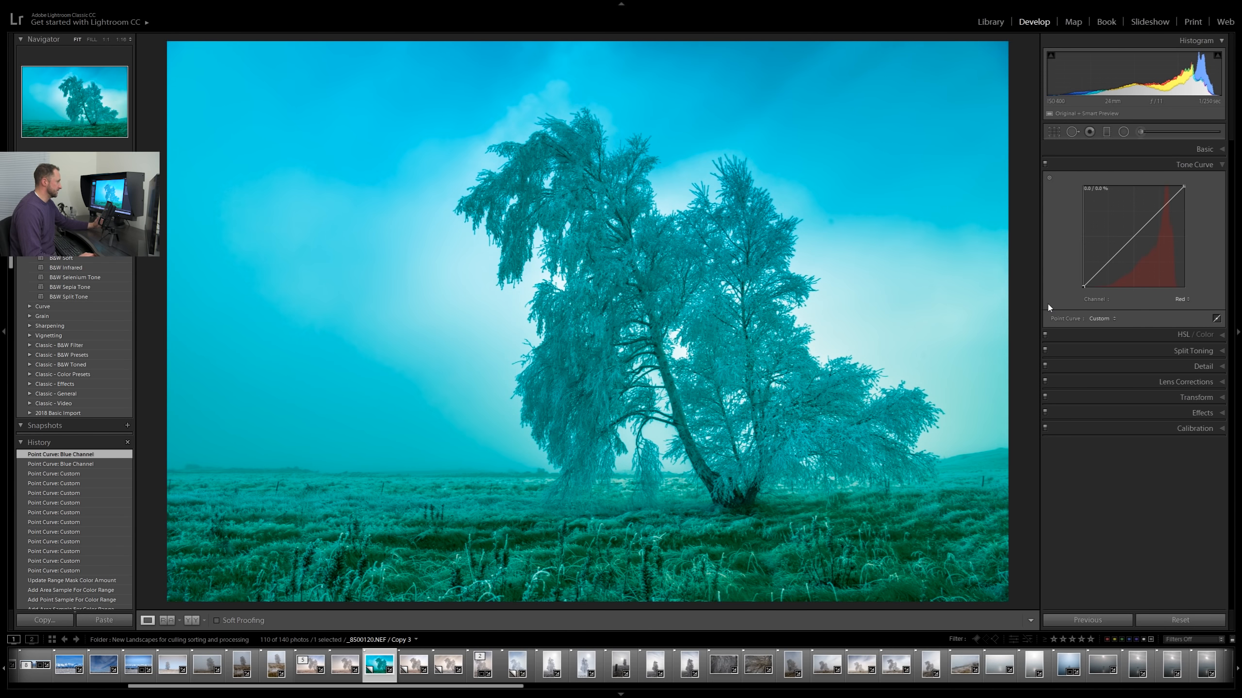
Step: Raise the shadow endpoint and lower the highlight endpoint of the Blue channel curve, and delete its middle control point
{"action": "left_click", "coordinate": [1182, 299]}
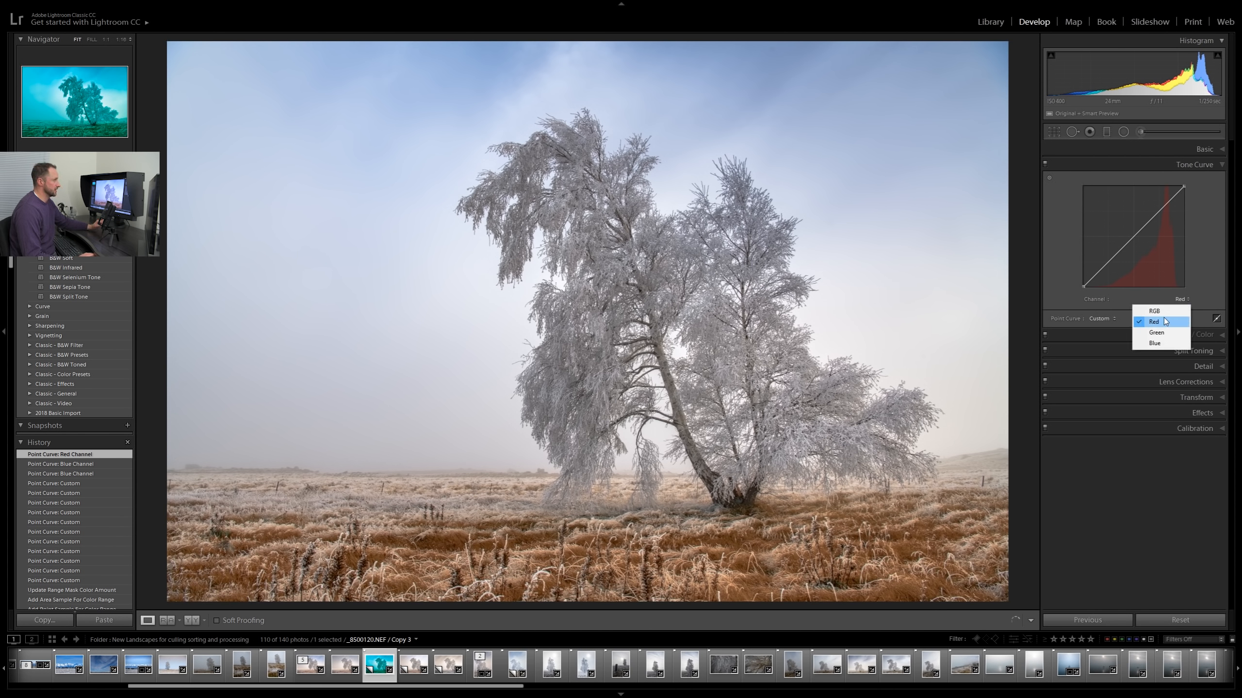
{"action": "left_click", "coordinate": [1167, 343]}
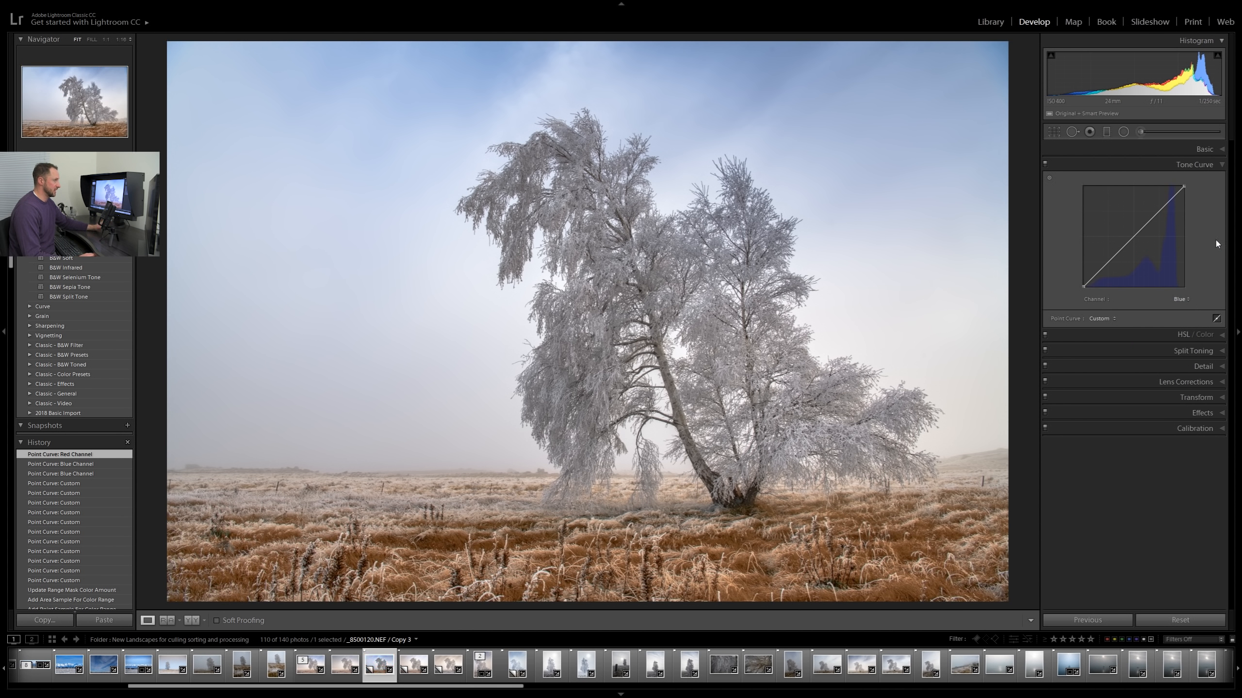
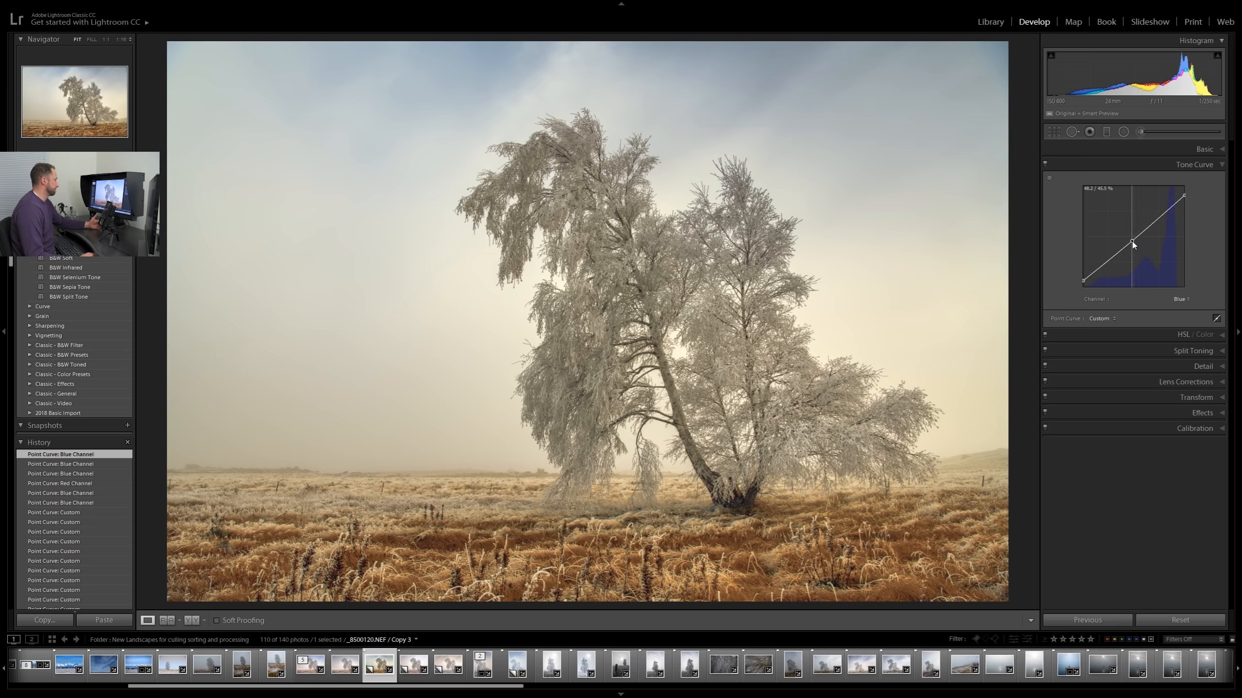
{"action": "right_click", "coordinate": [1135, 243]}
{"action": "left_click", "coordinate": [1166, 250]}
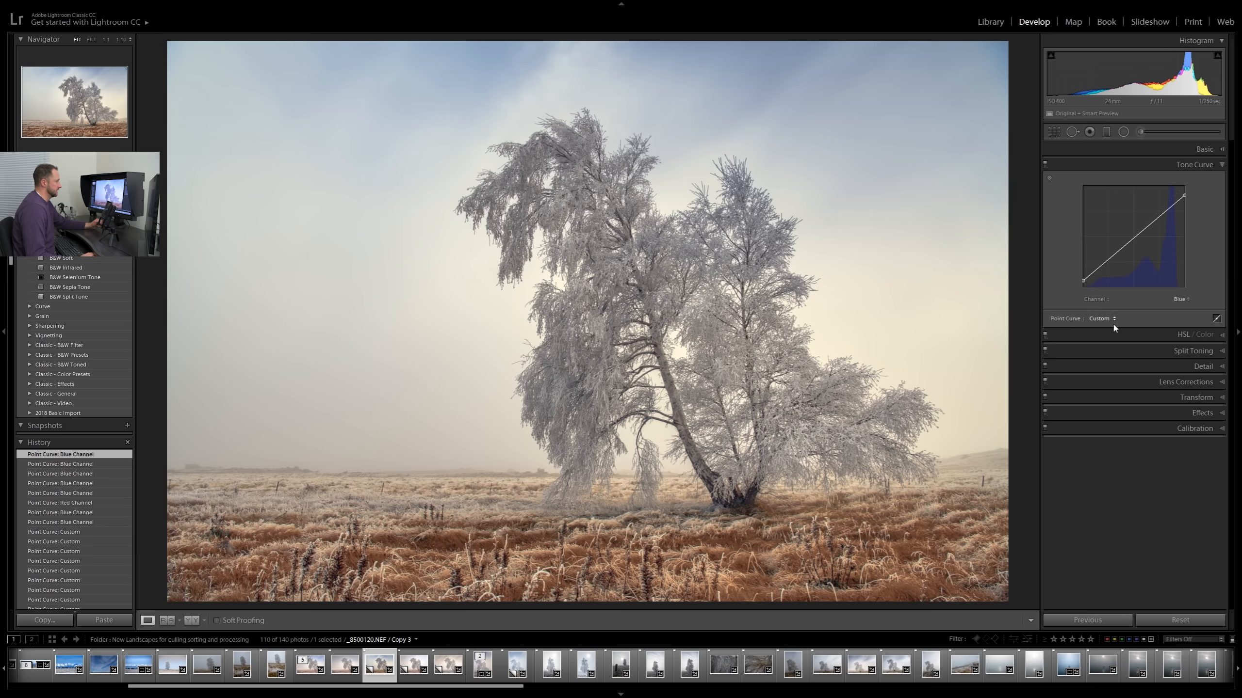
Step: Preview the HSL Blue luminance at -100, reset it, and set it to -22 to darken the sky slightly
{"action": "left_click", "coordinate": [1221, 336]}
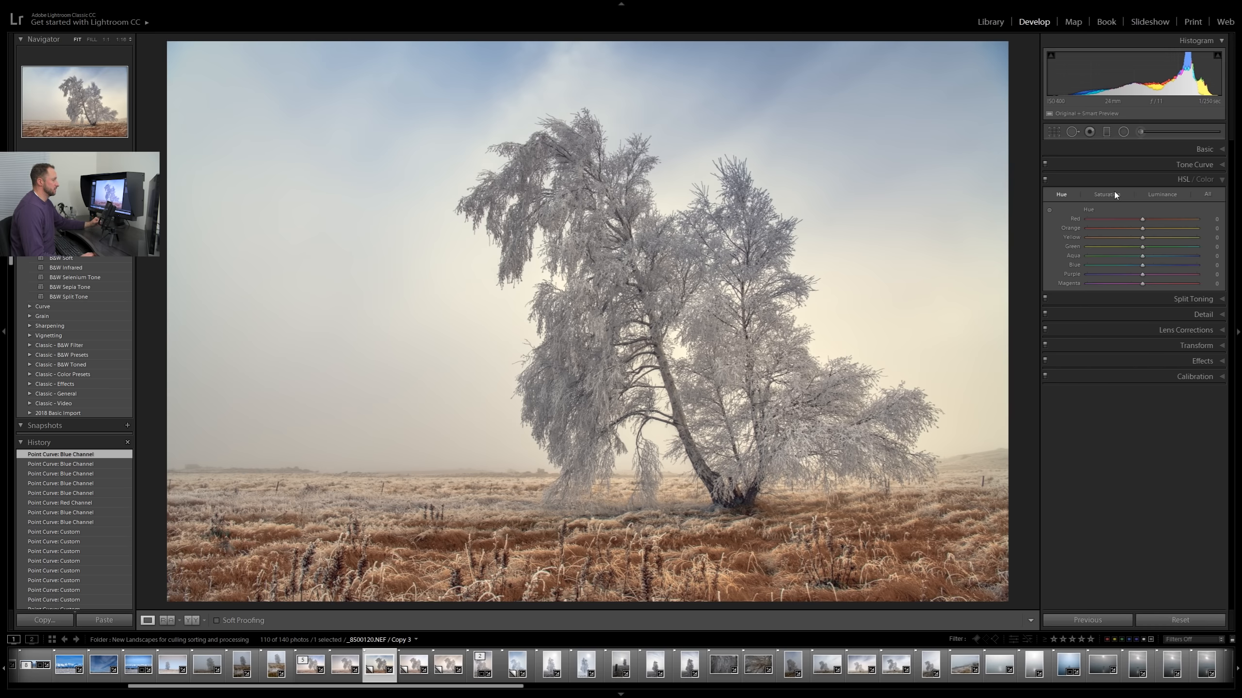
{"action": "left_click", "coordinate": [1166, 196]}
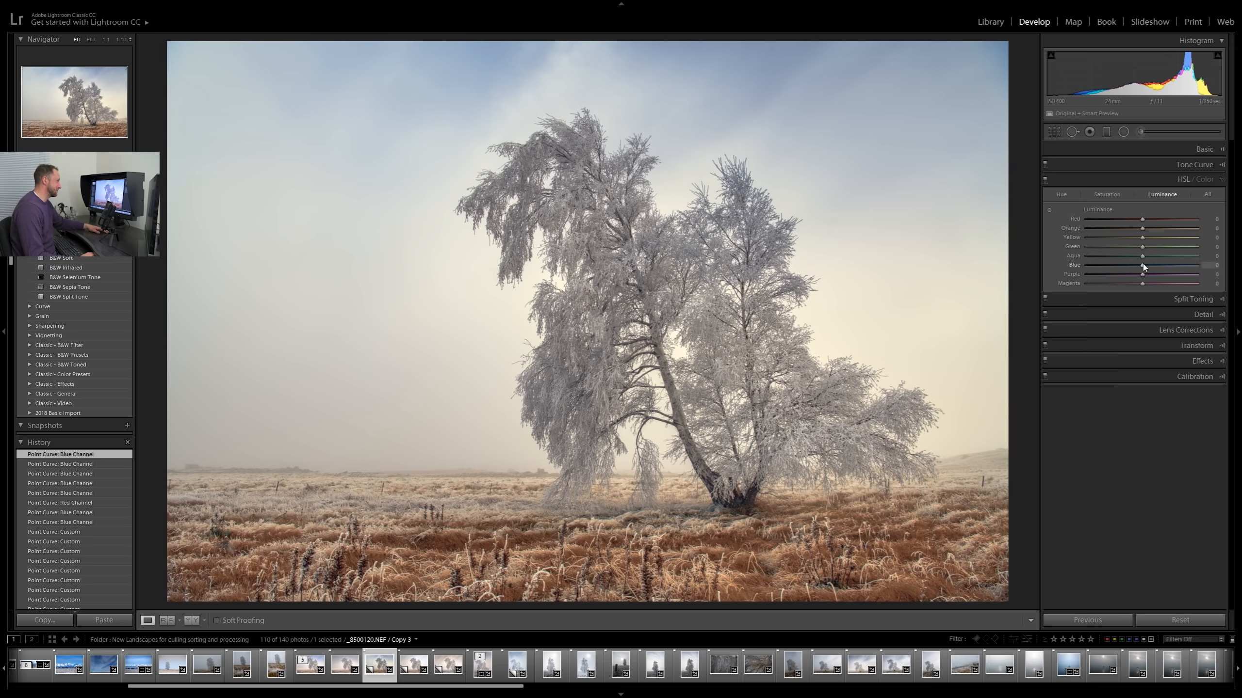
{"action": "left_click_drag", "start_coordinate": [1139, 265], "coordinate": [1084, 260]}
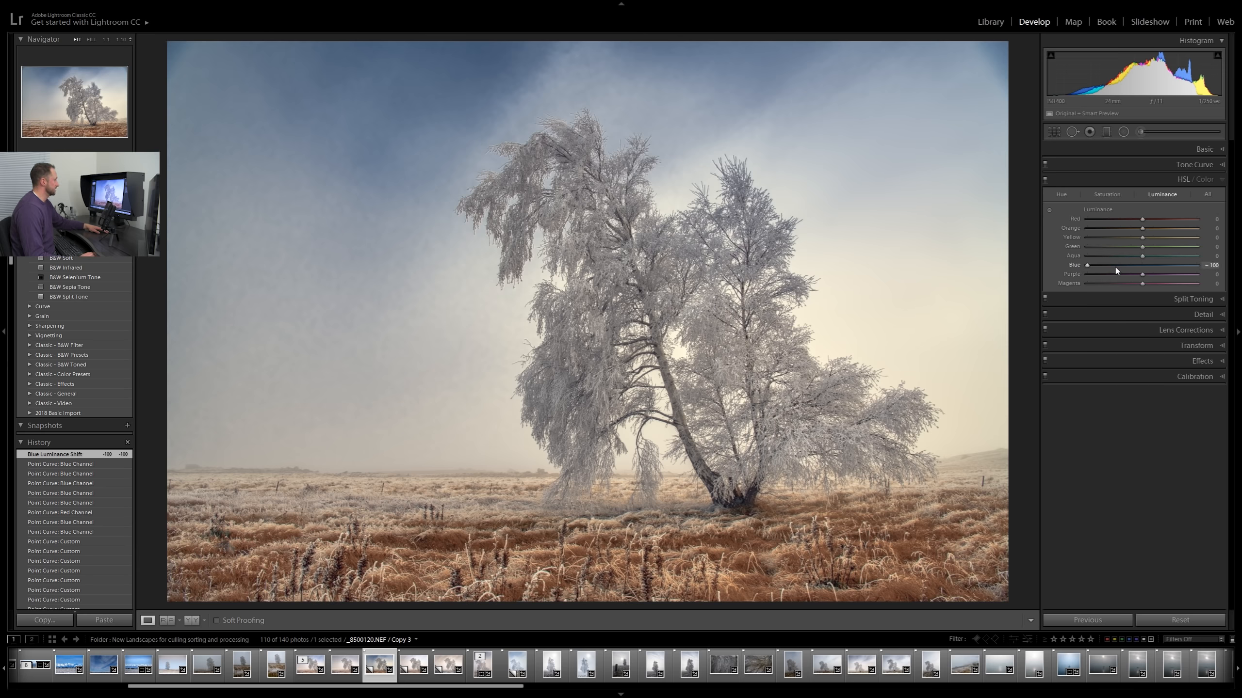
{"action": "double_click", "coordinate": [1088, 268]}
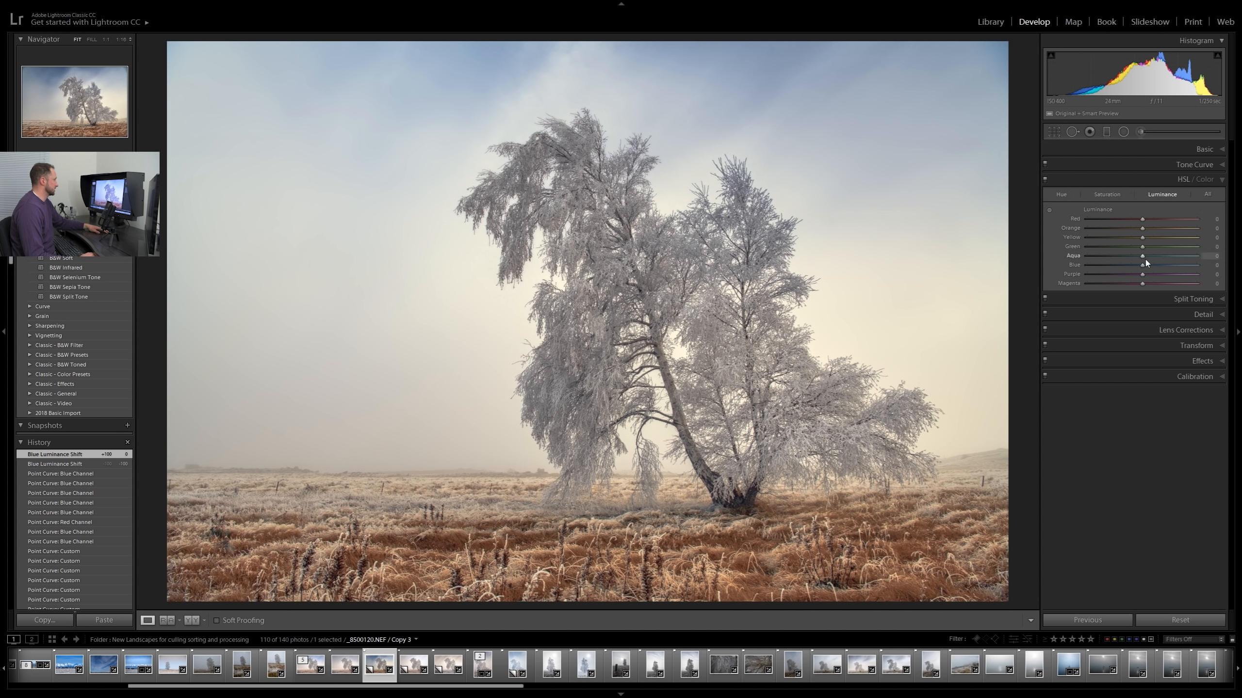
{"action": "left_click_drag", "start_coordinate": [1173, 267], "coordinate": [1129, 266]}
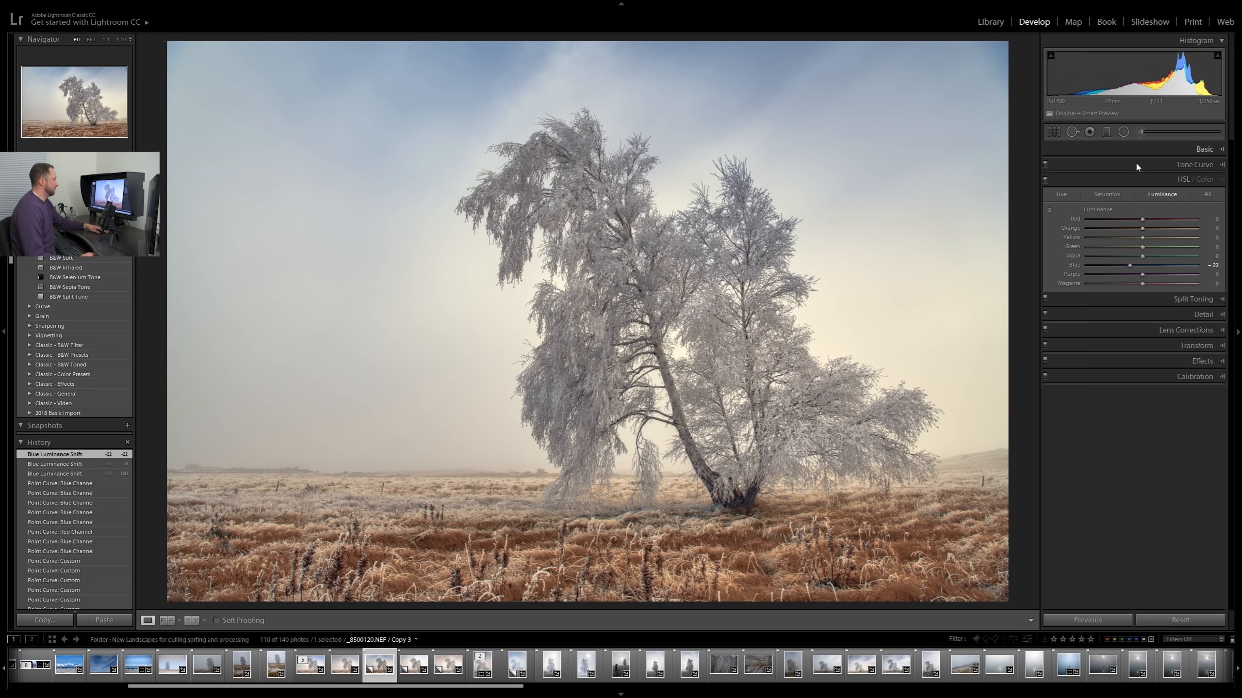
Step: Try extreme split toning with highlights at hue 0, saturation 100 and shadows at hue 129, saturation 100
{"action": "left_click", "coordinate": [1215, 303]}
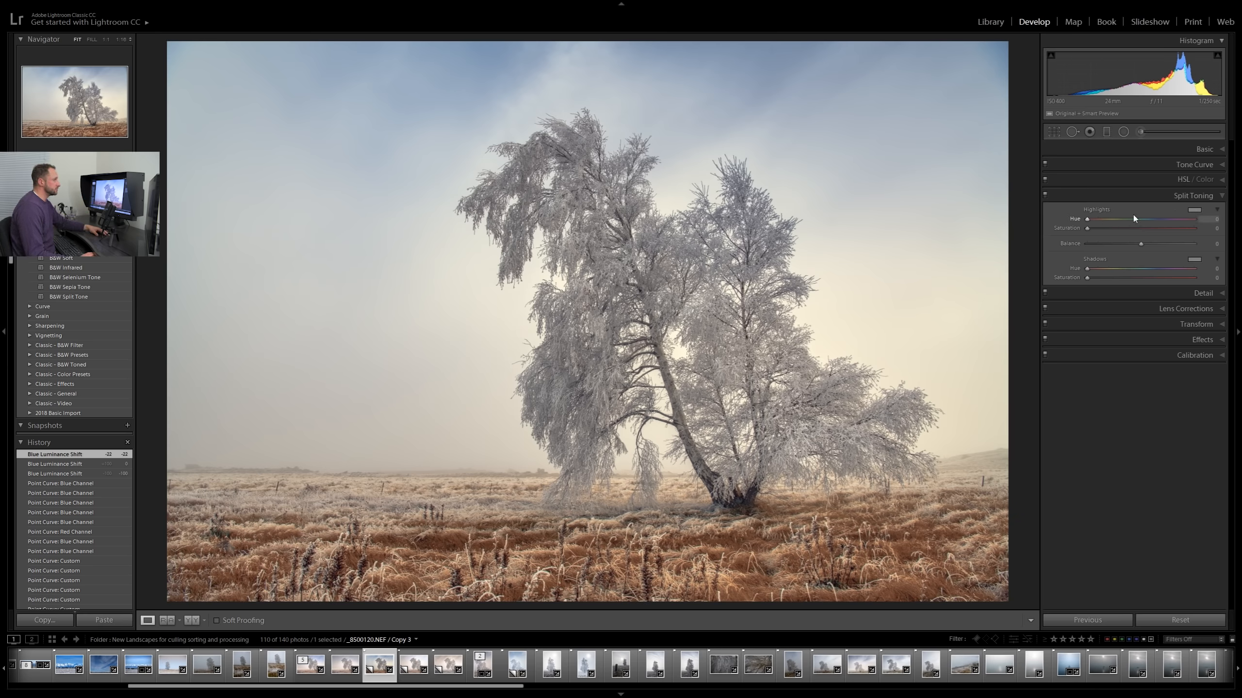
{"action": "left_click", "coordinate": [1193, 210]}
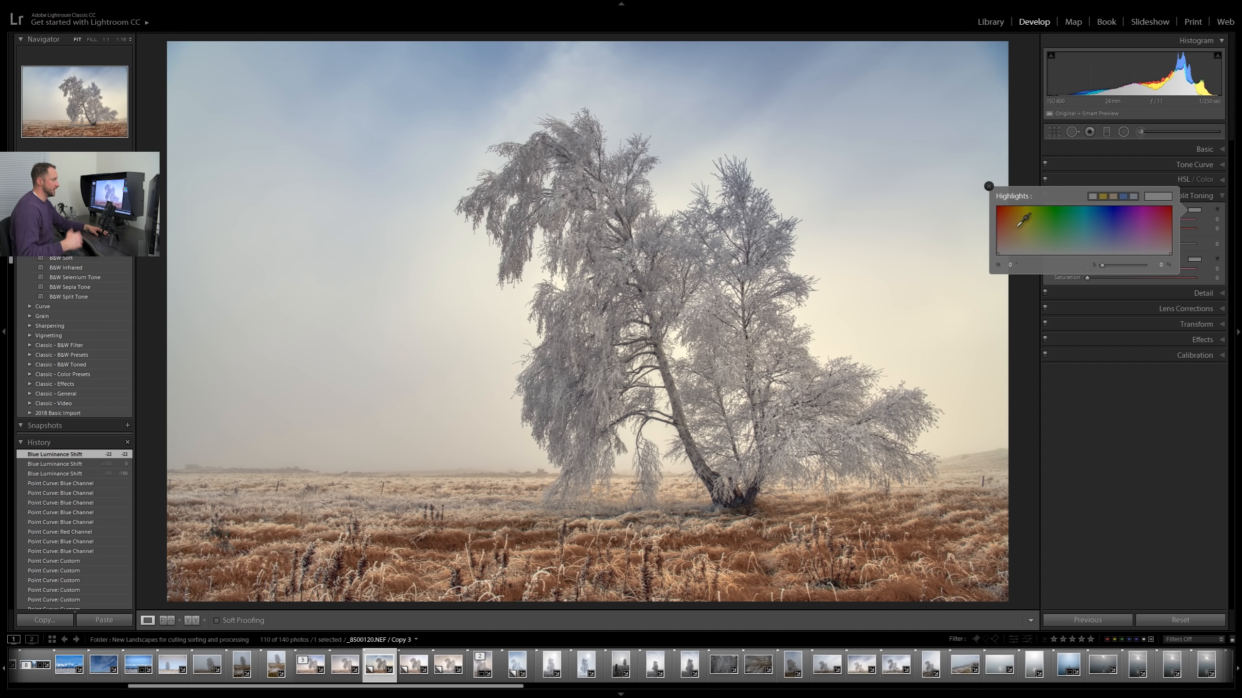
{"action": "left_click", "coordinate": [1157, 217]}
{"action": "left_click_drag", "start_coordinate": [1160, 215], "coordinate": [1238, 239]}
{"action": "left_click", "coordinate": [1195, 260]}
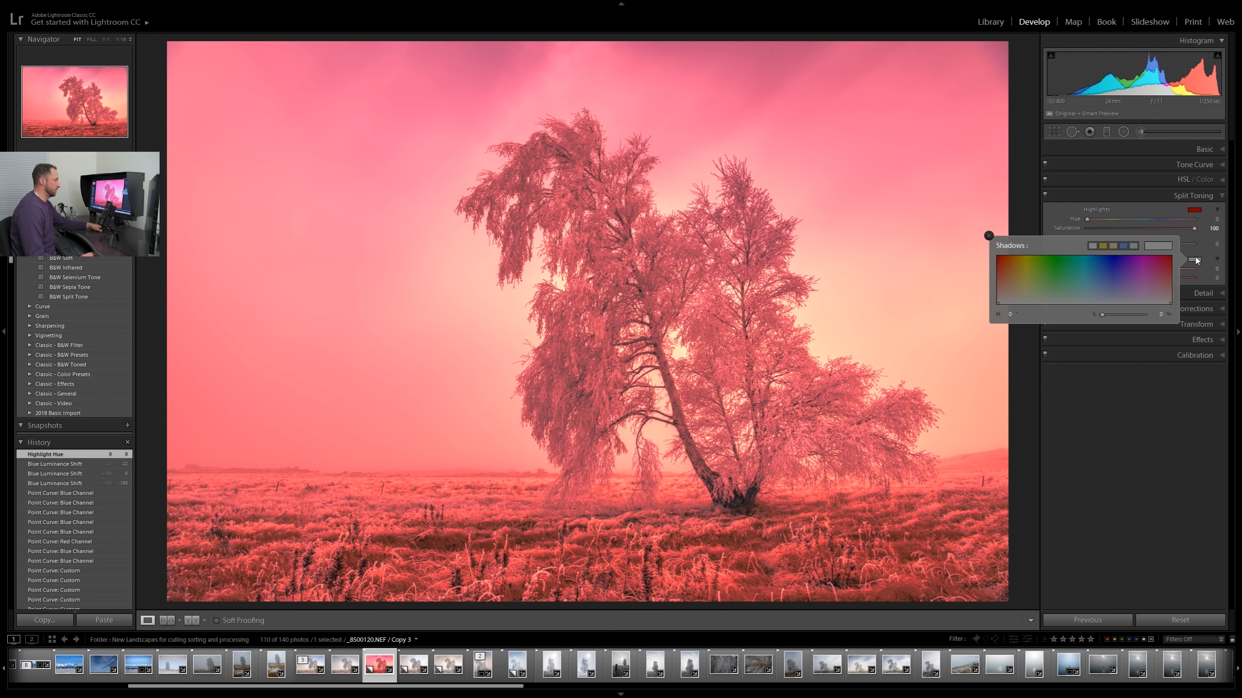
{"action": "left_click", "coordinate": [1067, 272]}
{"action": "left_click_drag", "start_coordinate": [1068, 272], "coordinate": [1059, 256]}
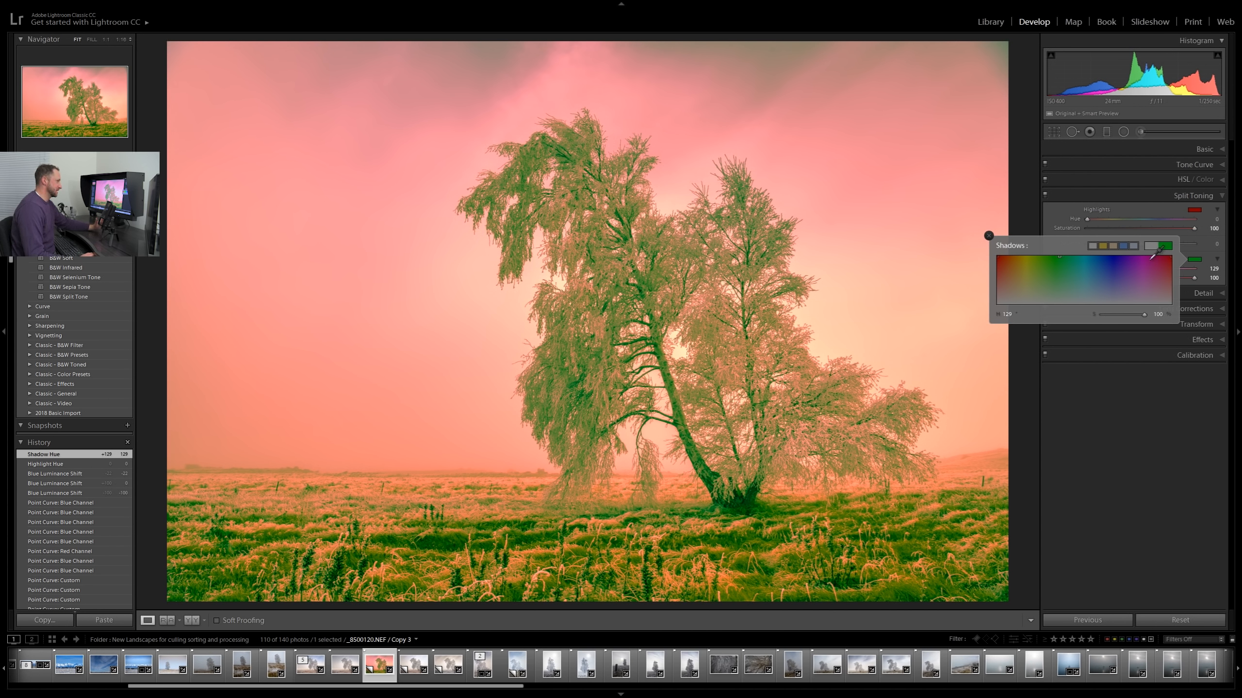
Step: Tint the highlights with hue 22, saturation 16 and the shadows with hue 231, saturation 10 in split toning
{"action": "left_click_drag", "start_coordinate": [1059, 255], "coordinate": [1113, 294]}
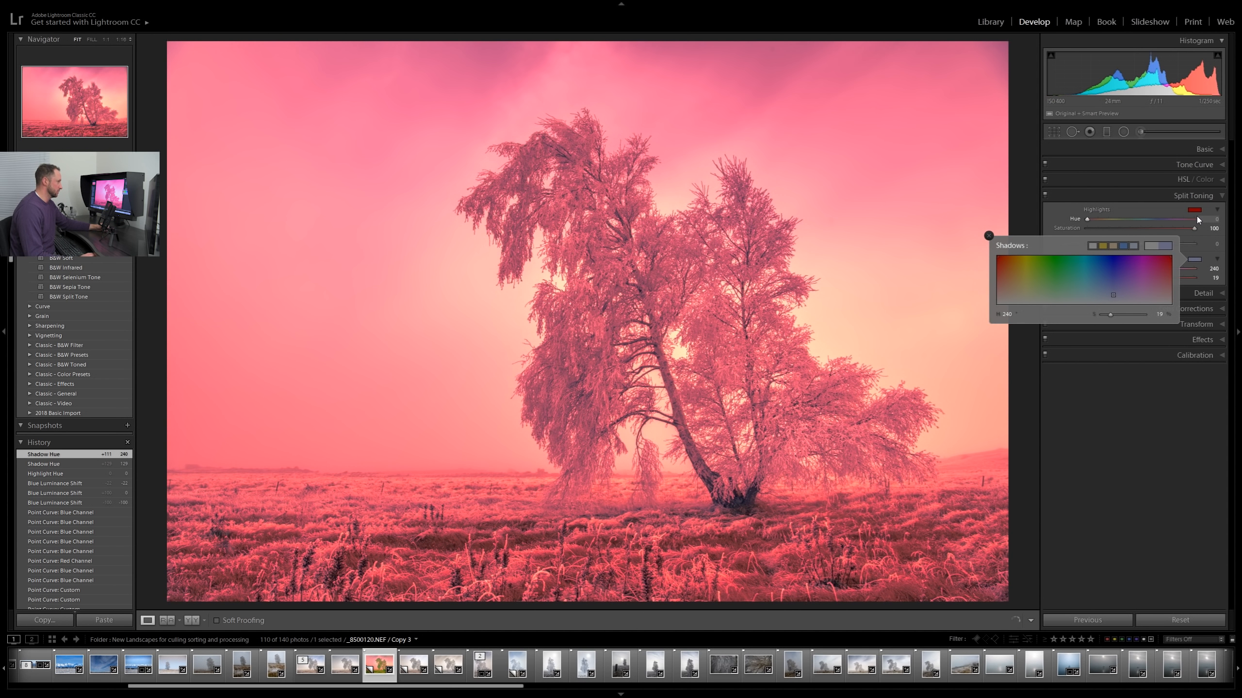
{"action": "left_click", "coordinate": [1195, 210]}
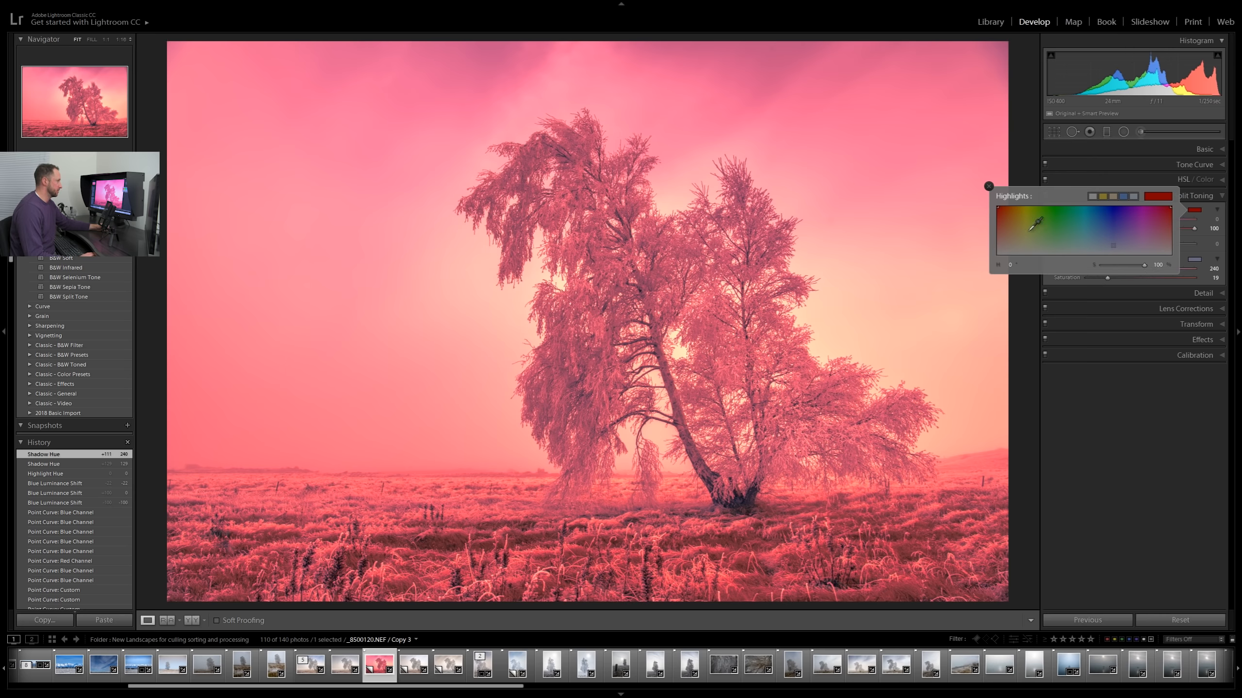
{"action": "left_click_drag", "start_coordinate": [1029, 227], "coordinate": [1008, 247]}
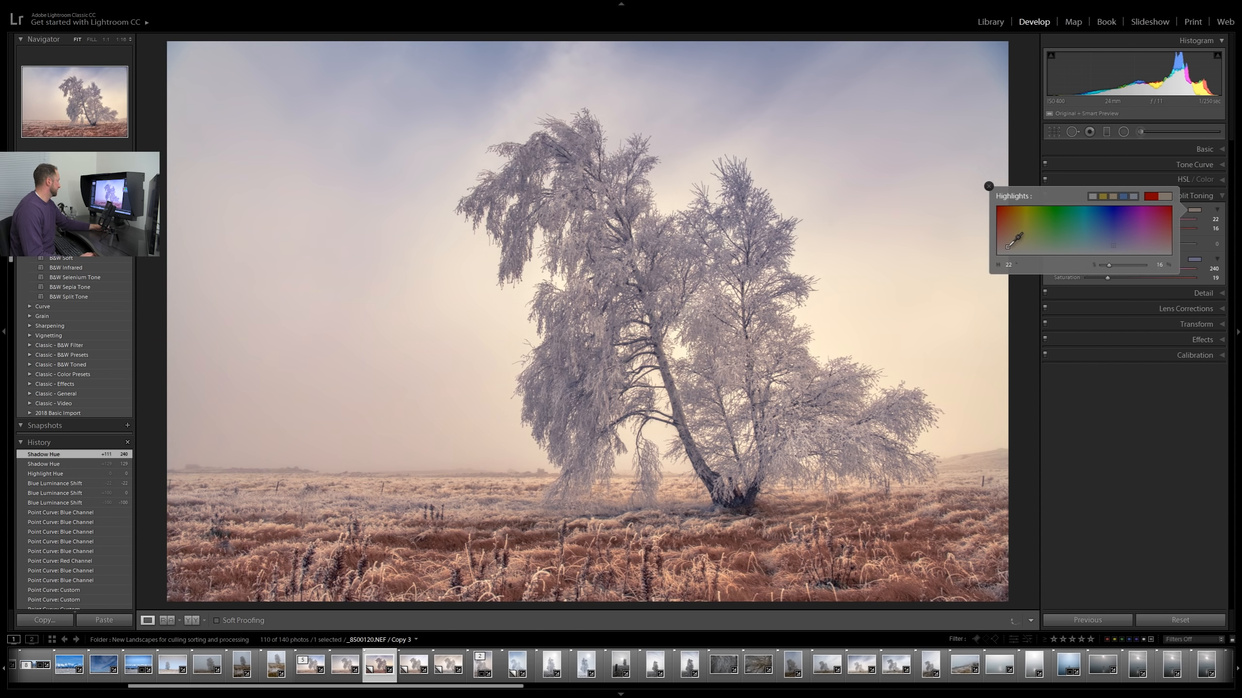
{"action": "left_click", "coordinate": [1169, 398]}
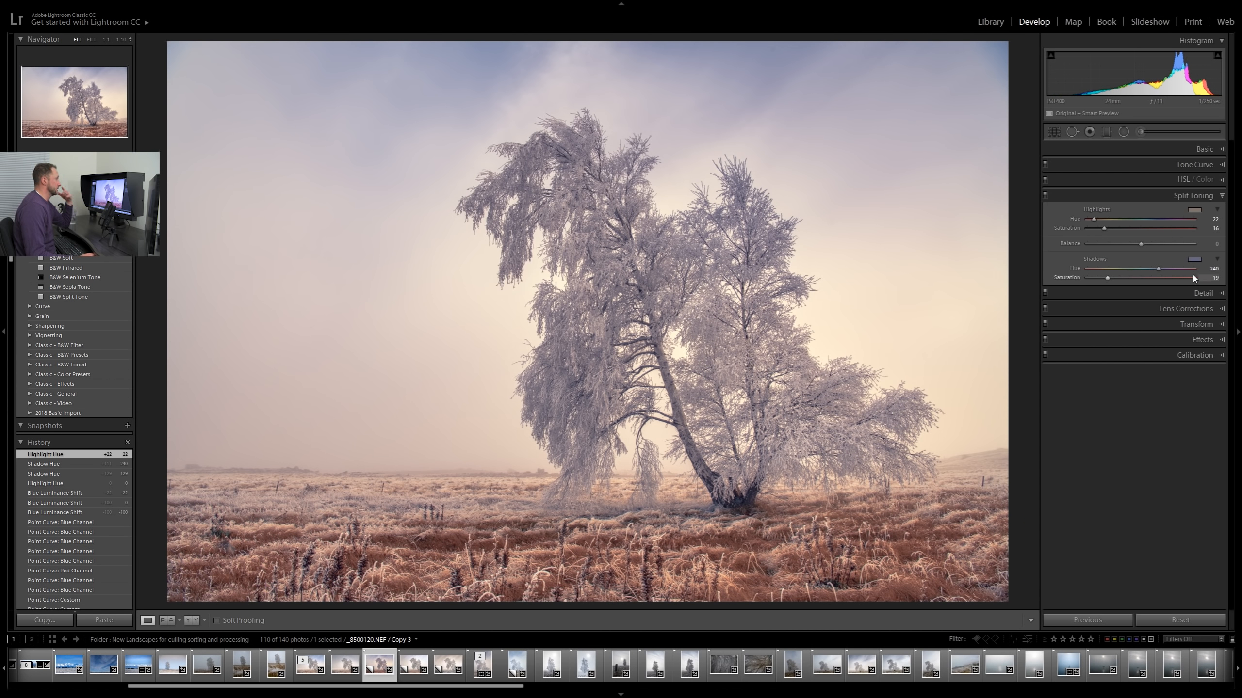
{"action": "left_click", "coordinate": [1192, 260]}
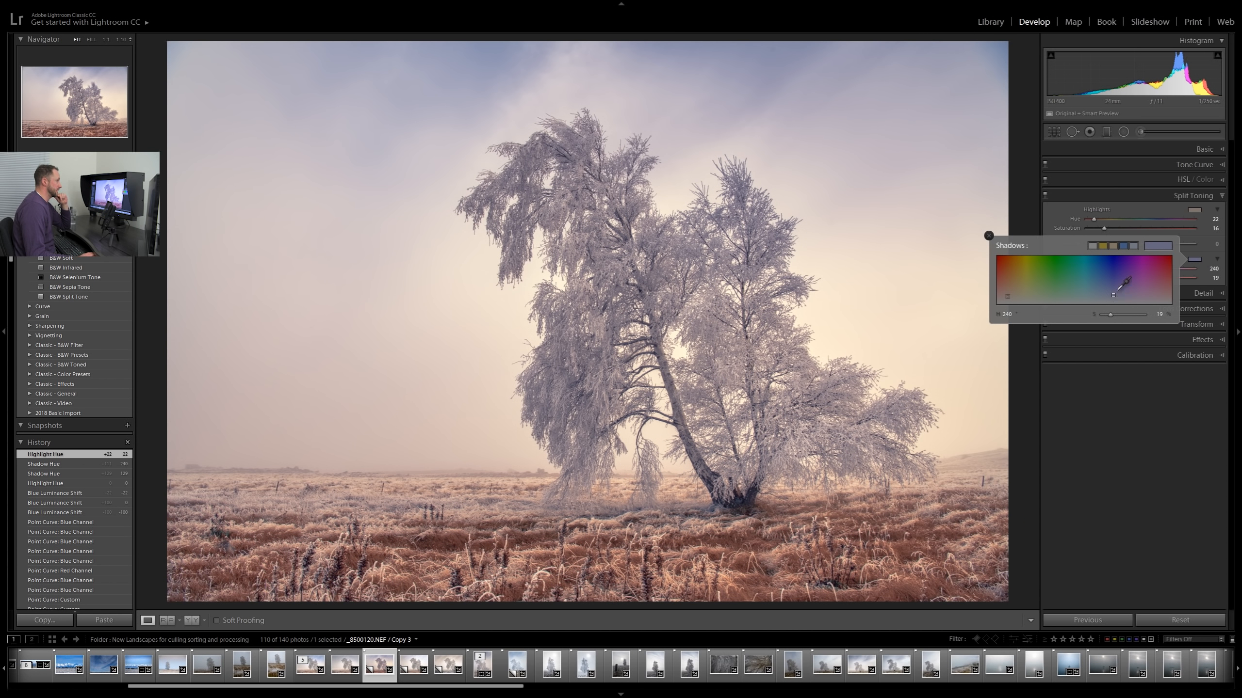
{"action": "left_click", "coordinate": [1109, 300]}
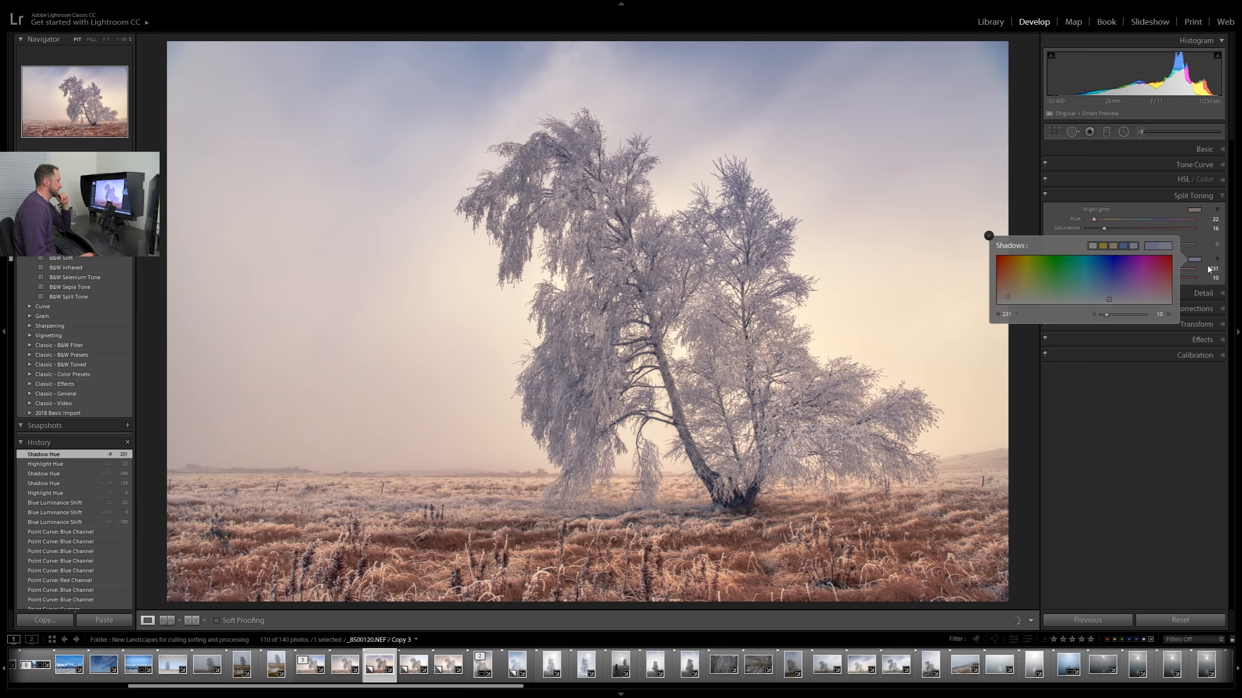
Step: Compare the photo with split toning off and on, and set balance to -40, highlights saturation to 10 and shadows saturation to 6
{"action": "left_click", "coordinate": [1045, 196]}
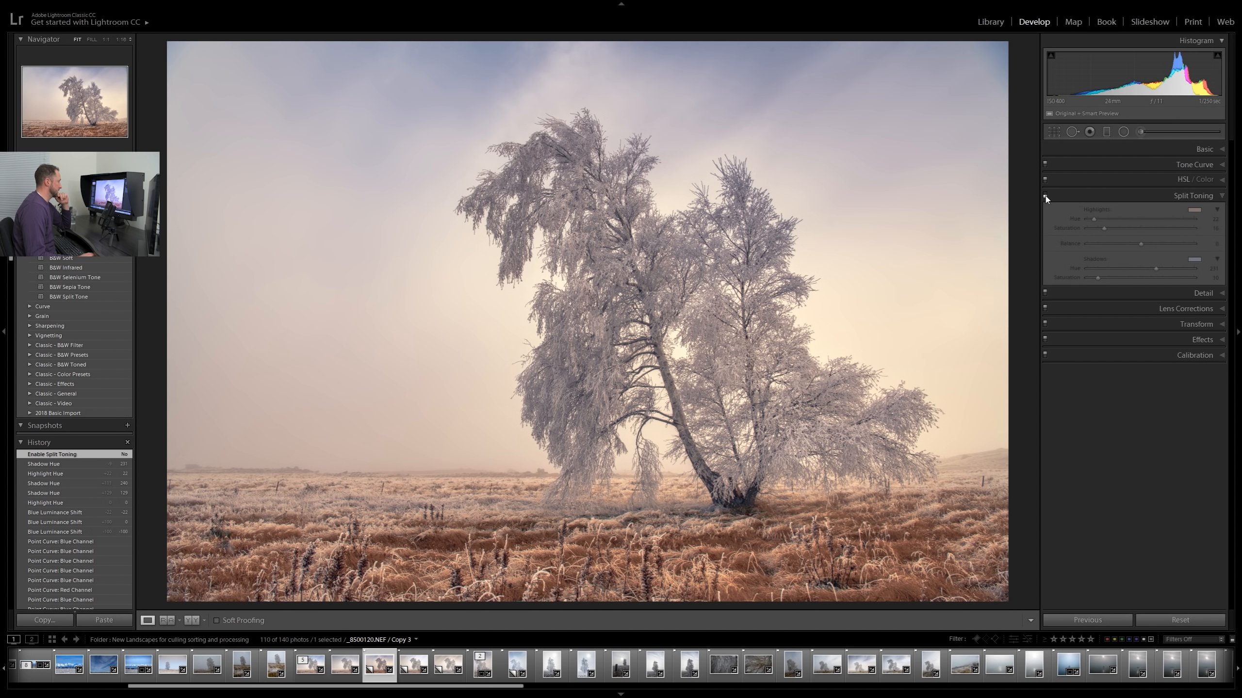
{"action": "left_click", "coordinate": [1045, 196]}
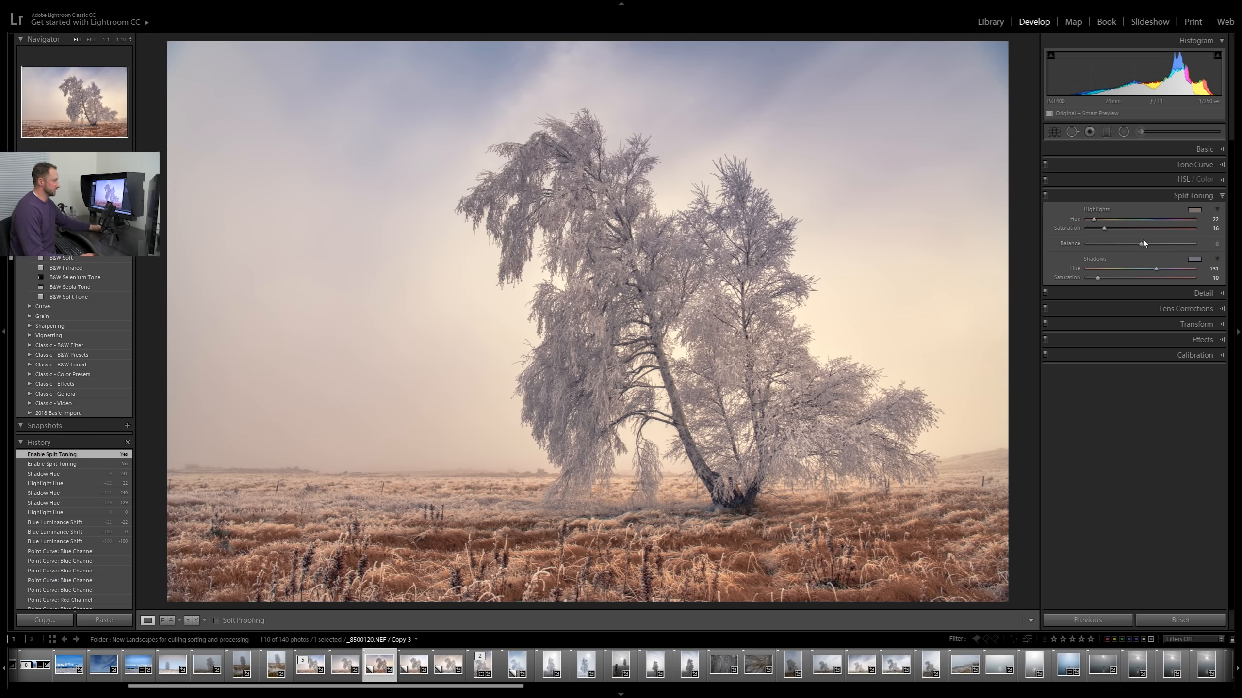
{"action": "left_click_drag", "start_coordinate": [1144, 245], "coordinate": [992, 265]}
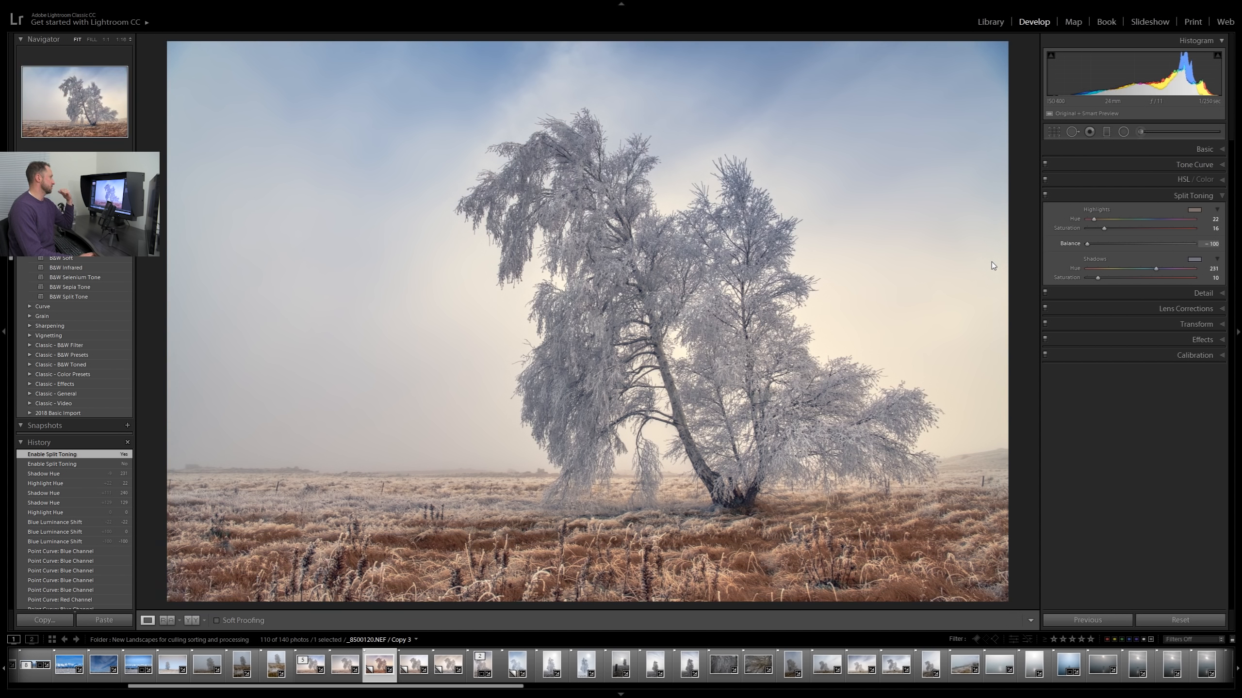
{"action": "left_click_drag", "start_coordinate": [1100, 245], "coordinate": [1114, 246]}
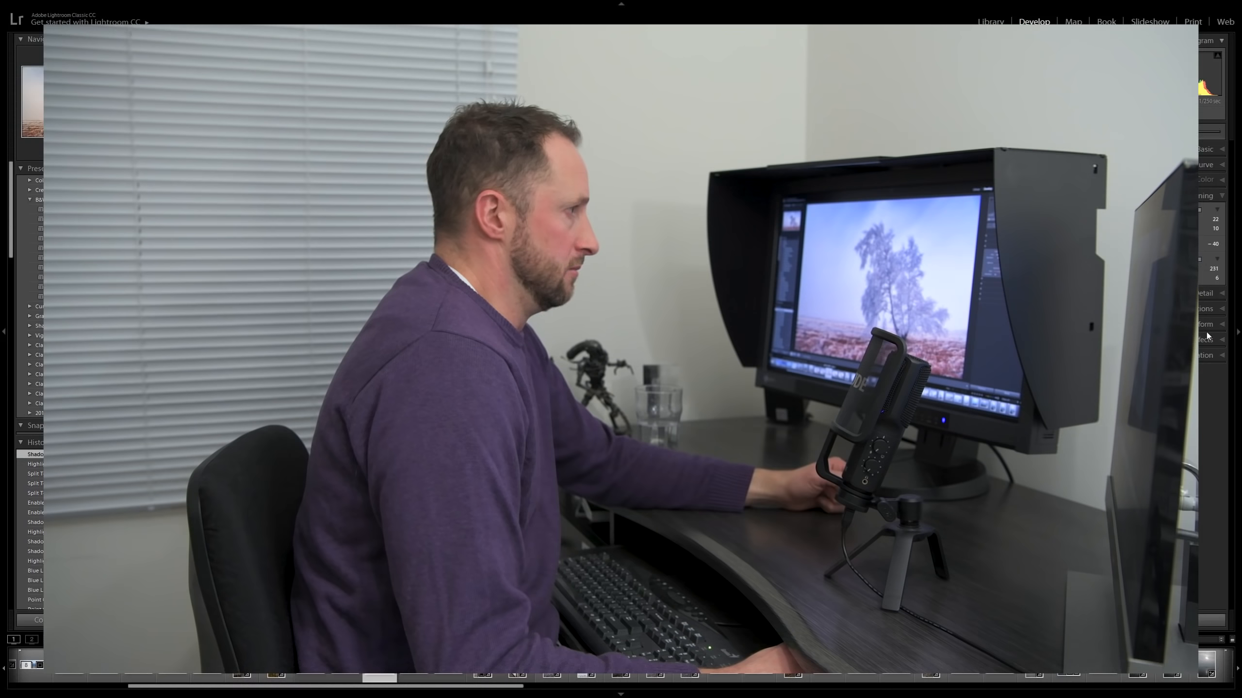
Step: Set the sharpening amount to 77 and the radius to 1.5, judging the frosted branches and grass at 1:1
{"action": "left_click", "coordinate": [1212, 293]}
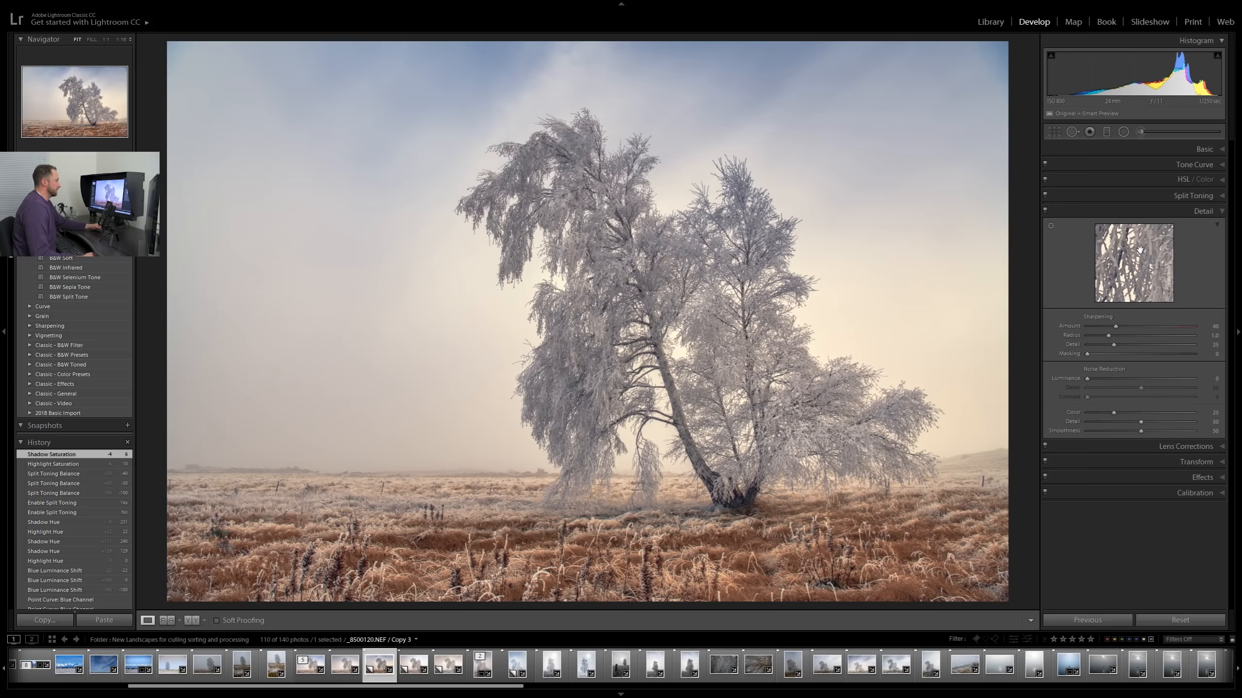
{"action": "left_click", "coordinate": [1135, 263]}
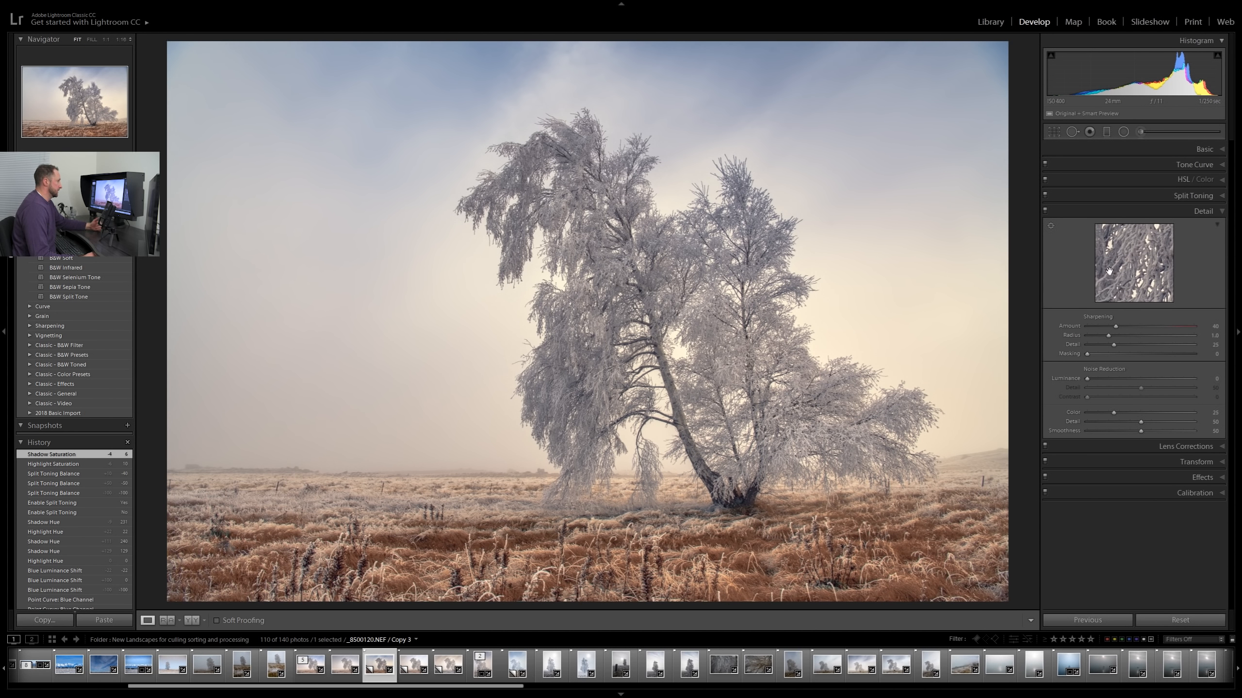
{"action": "left_click_drag", "start_coordinate": [1103, 251], "coordinate": [1173, 294]}
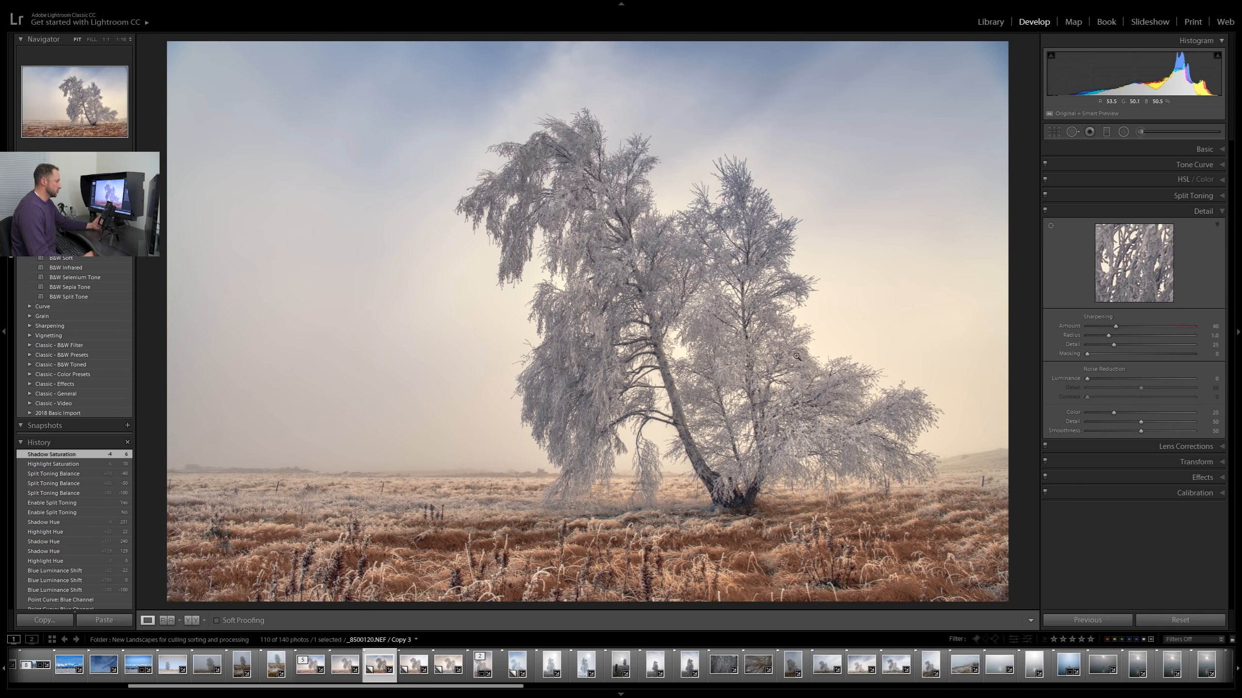
{"action": "left_click", "coordinate": [795, 371]}
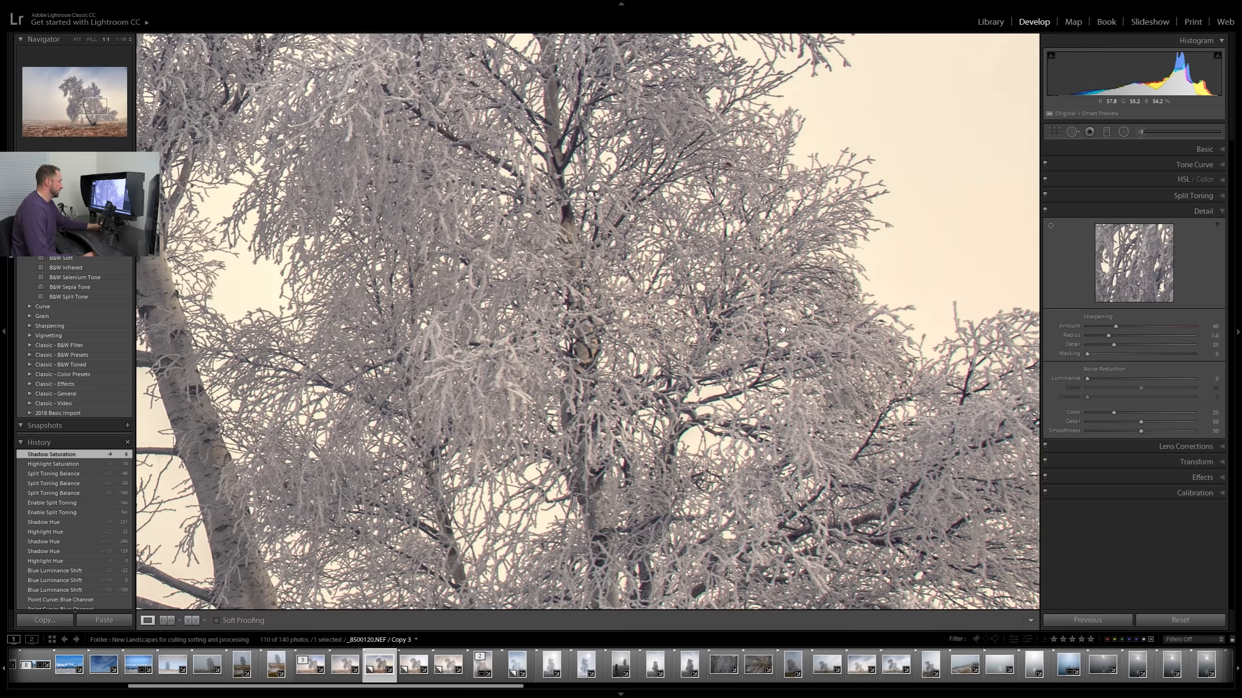
{"action": "left_click_drag", "start_coordinate": [837, 417], "coordinate": [649, 180]}
{"action": "left_click_drag", "start_coordinate": [813, 382], "coordinate": [798, 185]}
{"action": "left_click_drag", "start_coordinate": [665, 394], "coordinate": [951, 236]}
{"action": "mouse_move", "coordinate": [640, 319]}
{"action": "left_mouse_down"}
{"action": "mouse_move", "coordinate": [939, 143]}
{"action": "mouse_move", "coordinate": [941, 75]}
{"action": "left_mouse_up"}
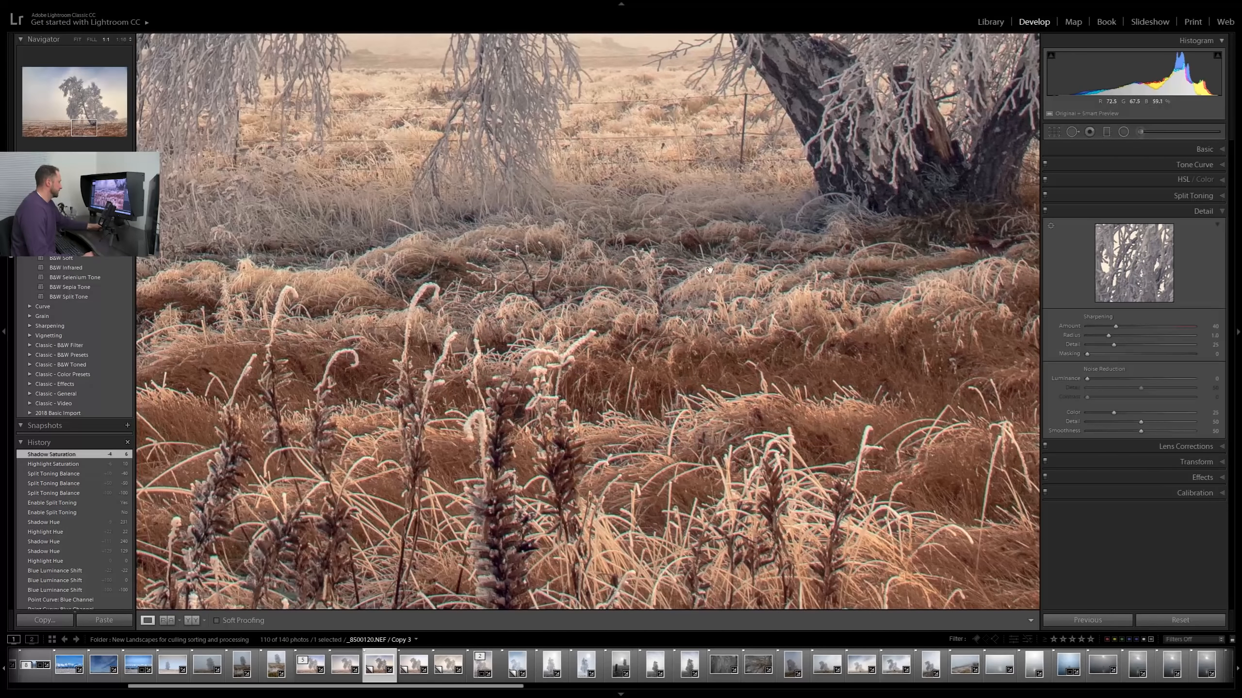
{"action": "left_click_drag", "start_coordinate": [902, 231], "coordinate": [801, 243]}
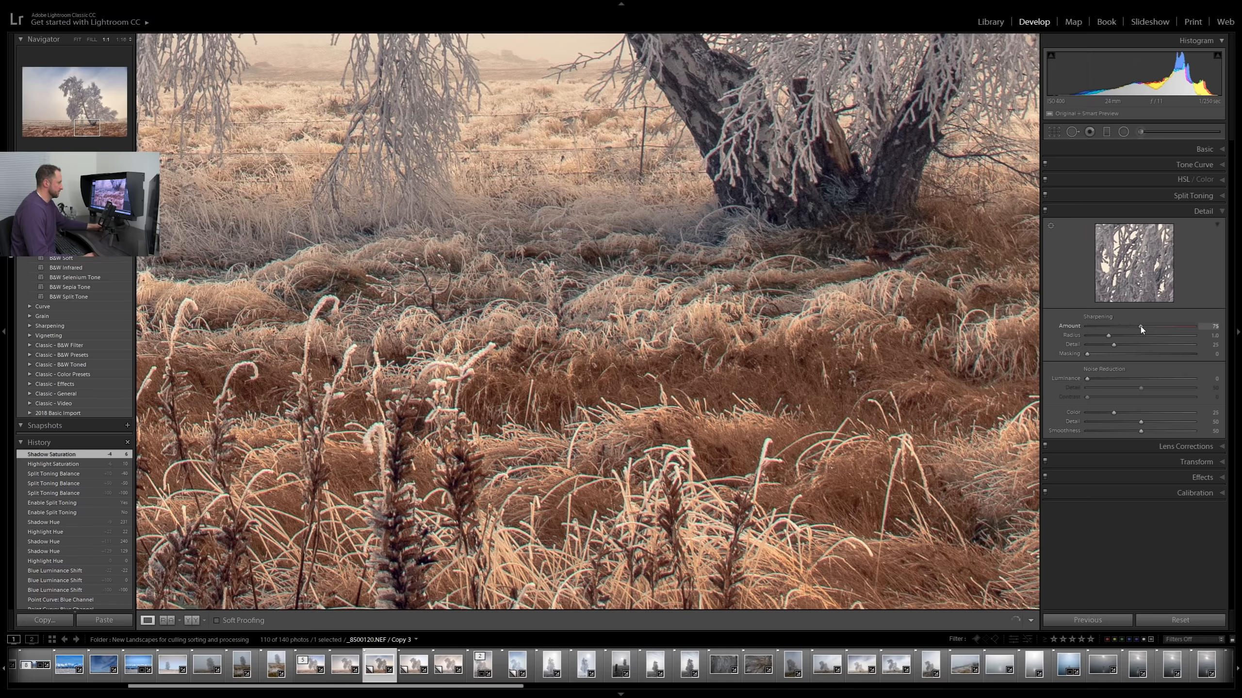
{"action": "left_click_drag", "start_coordinate": [1142, 326], "coordinate": [1141, 326]}
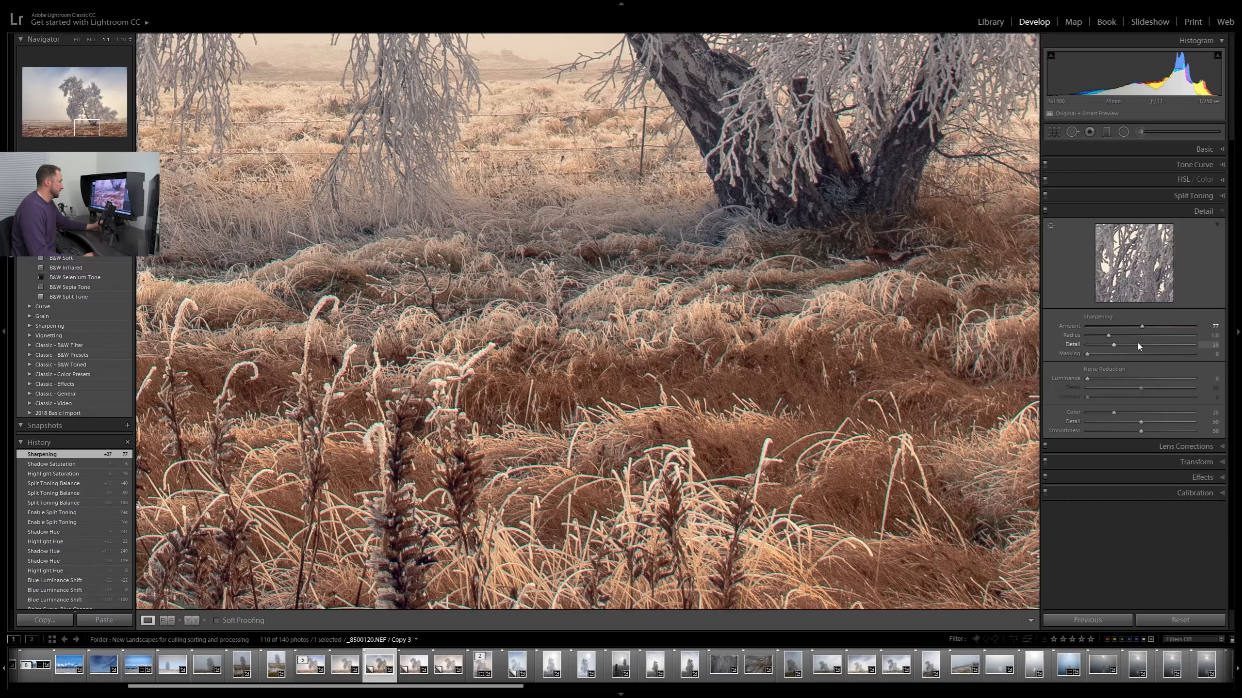
{"action": "left_click_drag", "start_coordinate": [1203, 340], "coordinate": [1203, 340]}
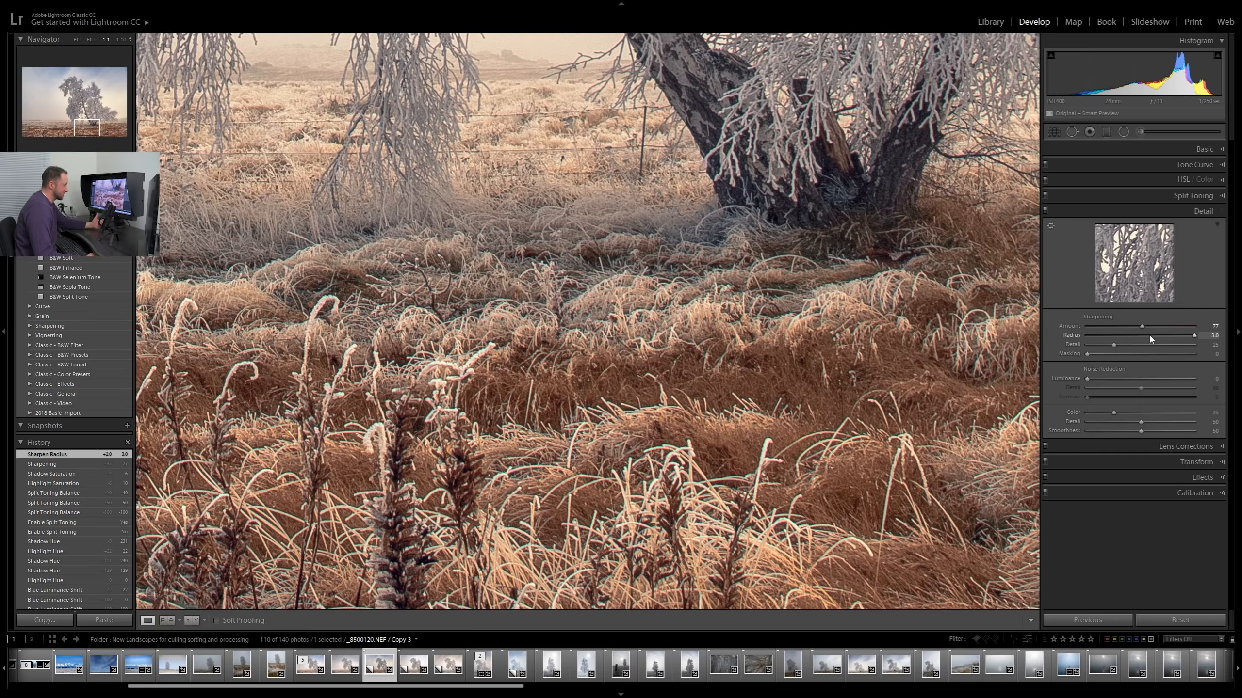
{"action": "left_click_drag", "start_coordinate": [1150, 336], "coordinate": [1129, 338]}
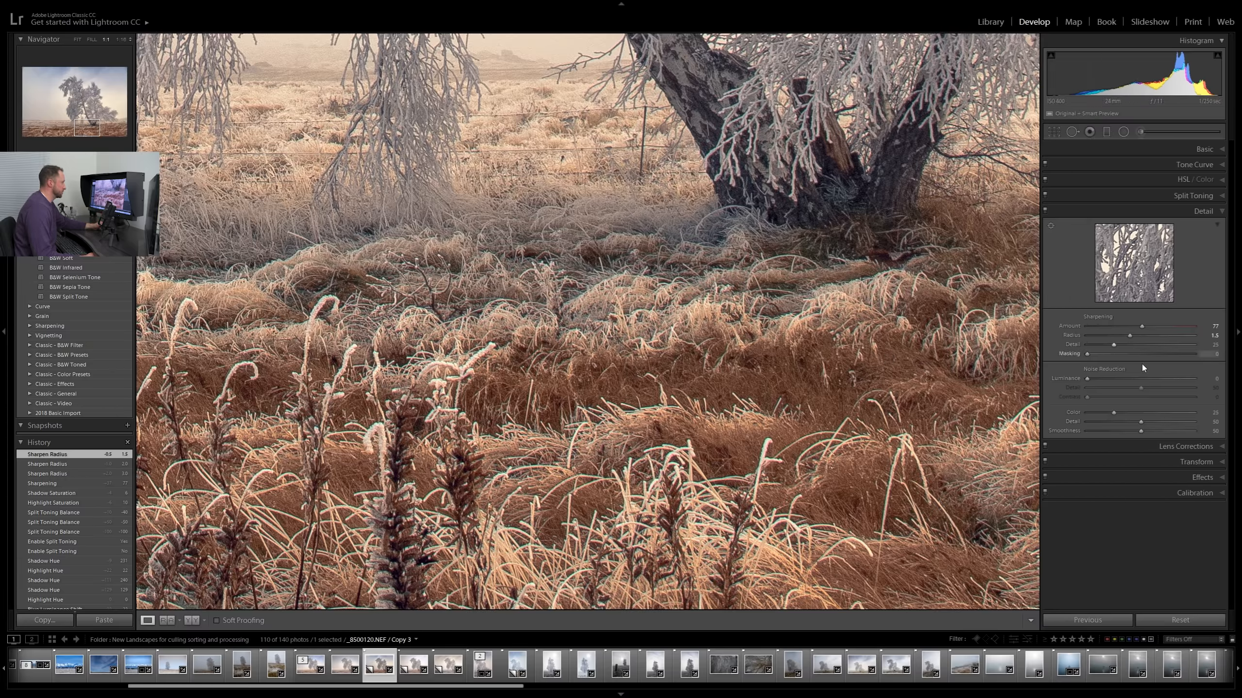
Step: Try luminance noise reduction at 52 and 100 on the blue sky at 1:1, resetting it to 0 each time
{"action": "left_click_drag", "start_coordinate": [850, 147], "coordinate": [852, 381]}
{"action": "left_click_drag", "start_coordinate": [612, 301], "coordinate": [753, 608]}
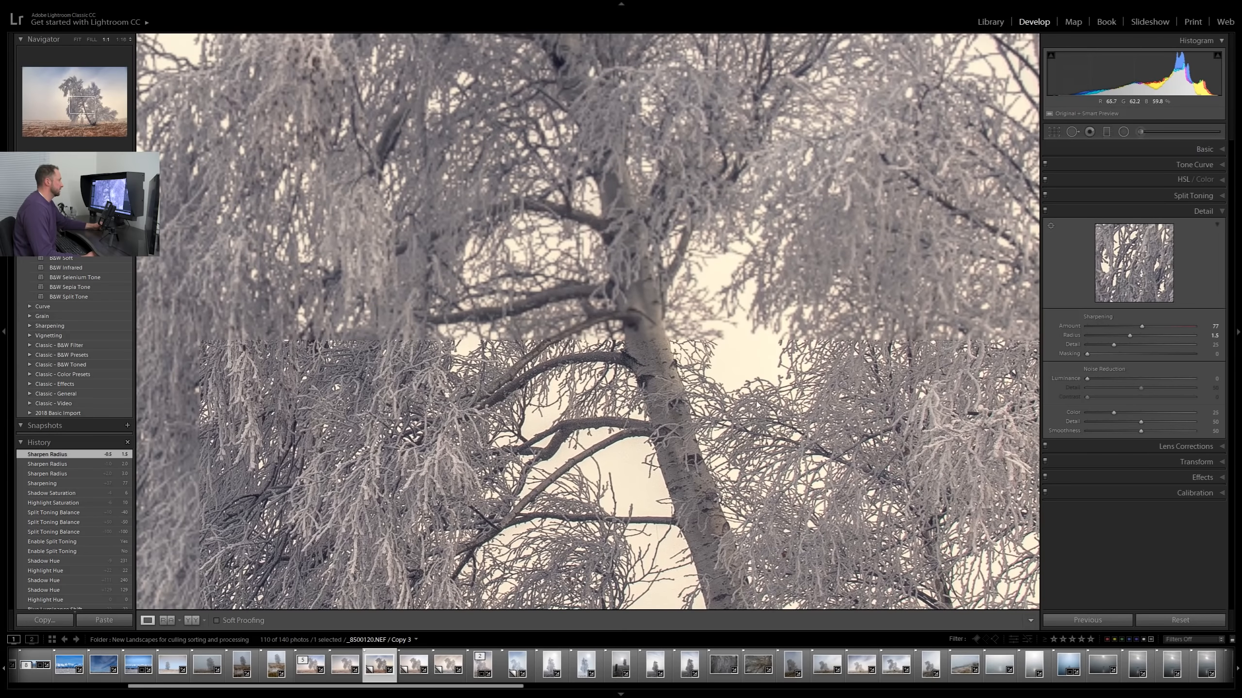
{"action": "left_click_drag", "start_coordinate": [582, 132], "coordinate": [784, 448]}
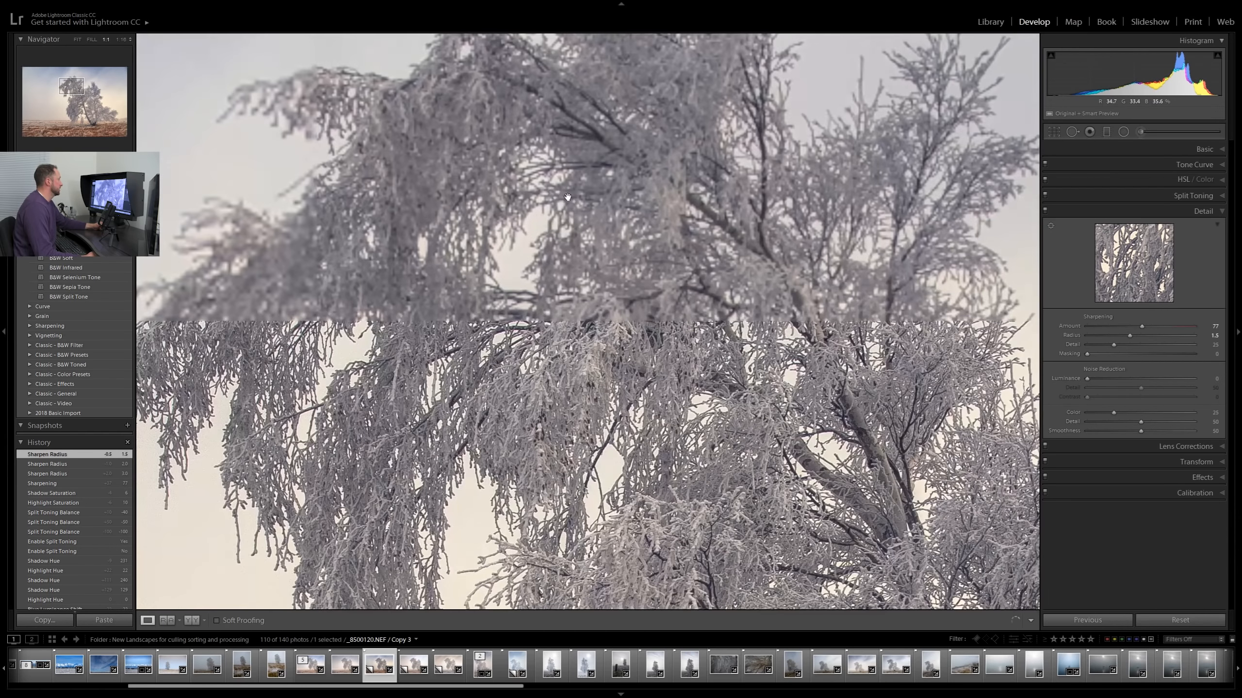
{"action": "left_click_drag", "start_coordinate": [568, 197], "coordinate": [1027, 486]}
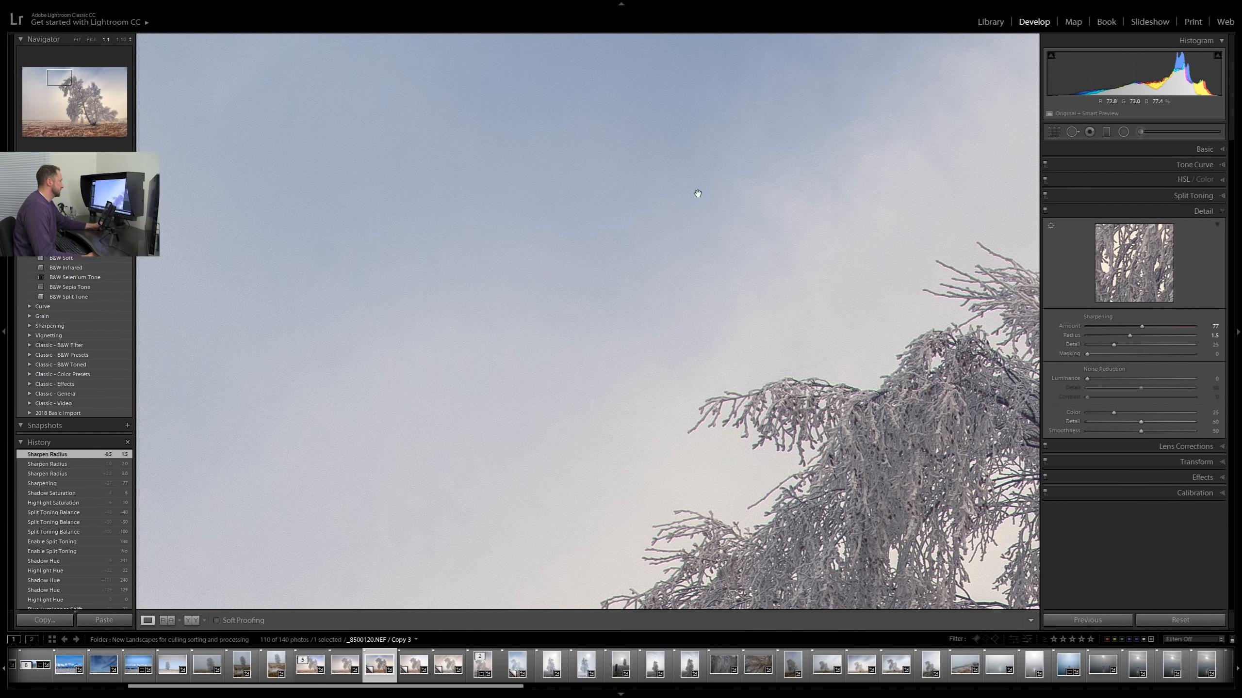
{"action": "left_click_drag", "start_coordinate": [699, 194], "coordinate": [854, 357]}
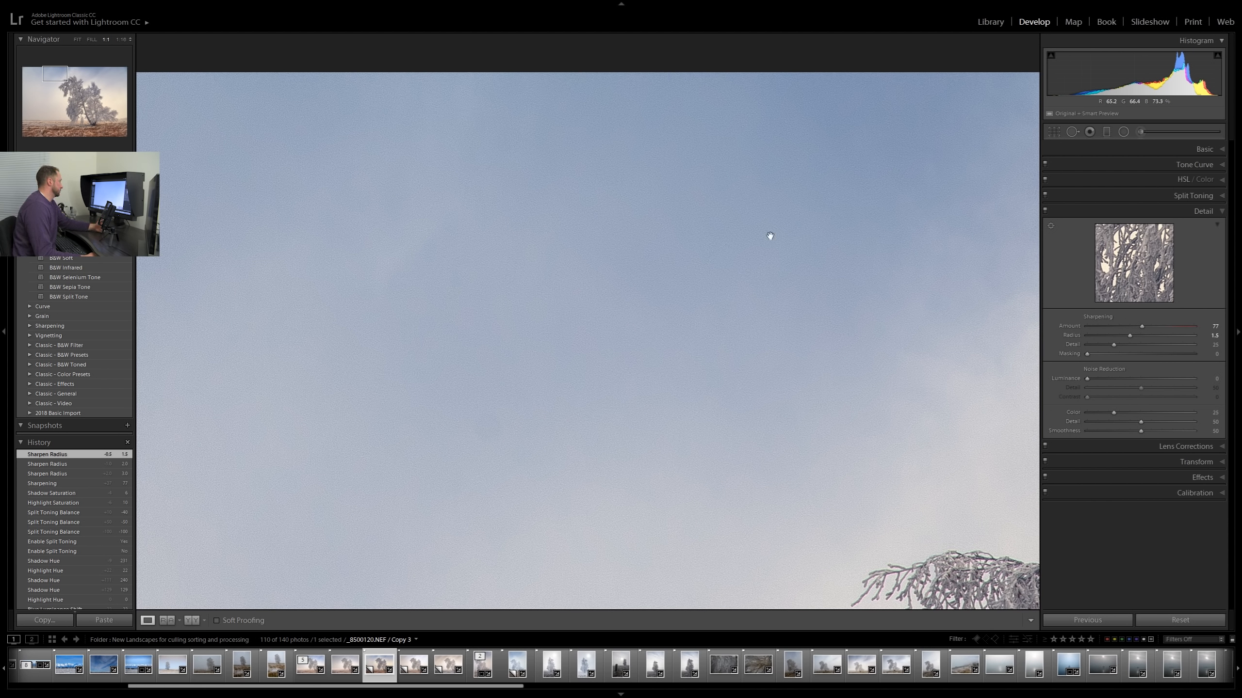
{"action": "left_click_drag", "start_coordinate": [770, 236], "coordinate": [877, 233]}
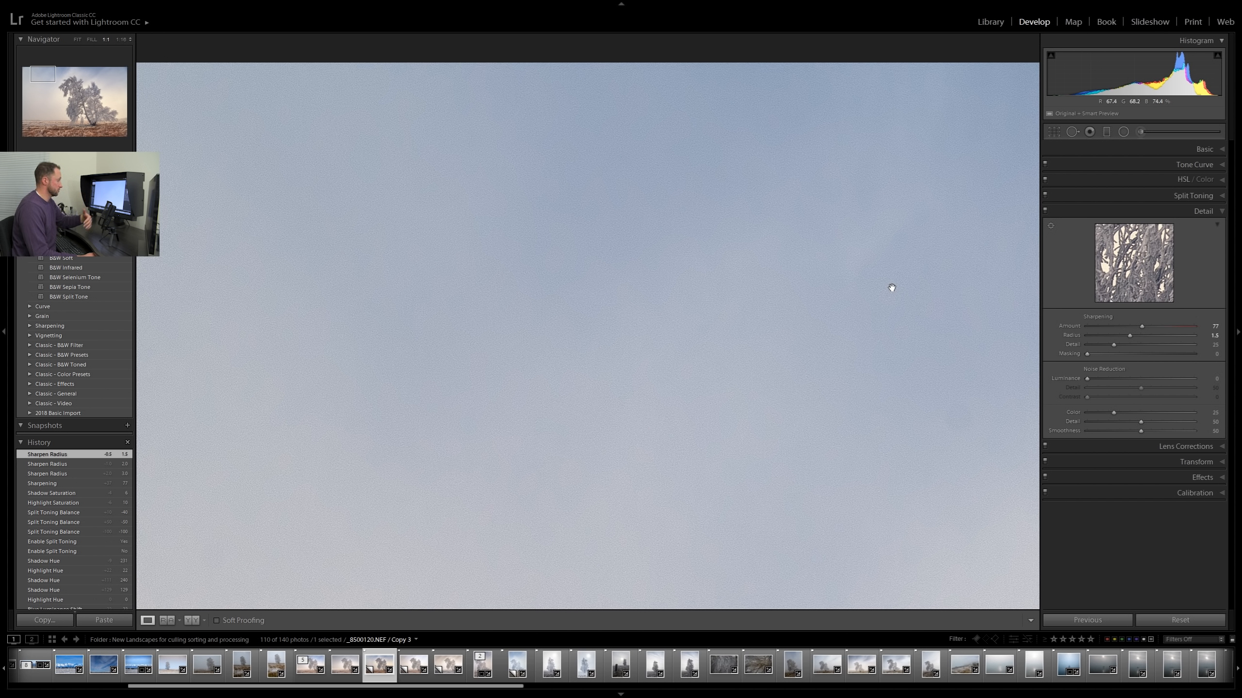
{"action": "left_click", "coordinate": [1110, 377]}
{"action": "left_click_drag", "start_coordinate": [1107, 380], "coordinate": [1143, 381]}
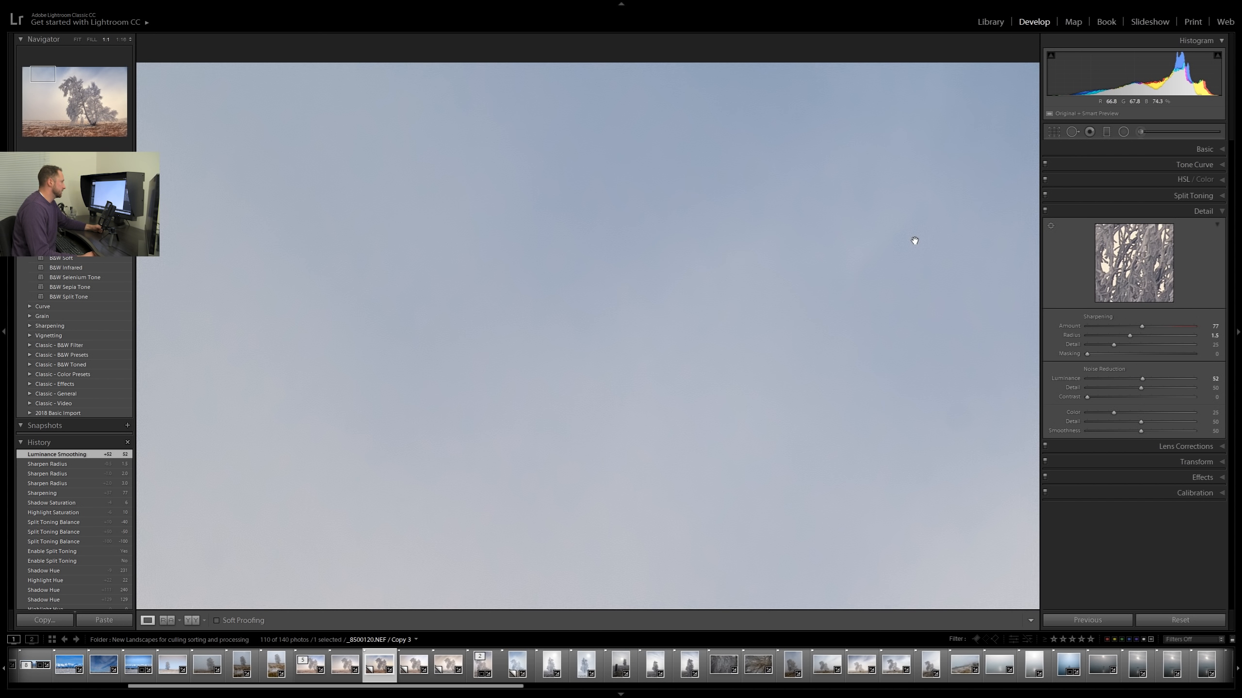
{"action": "double_click", "coordinate": [1192, 380]}
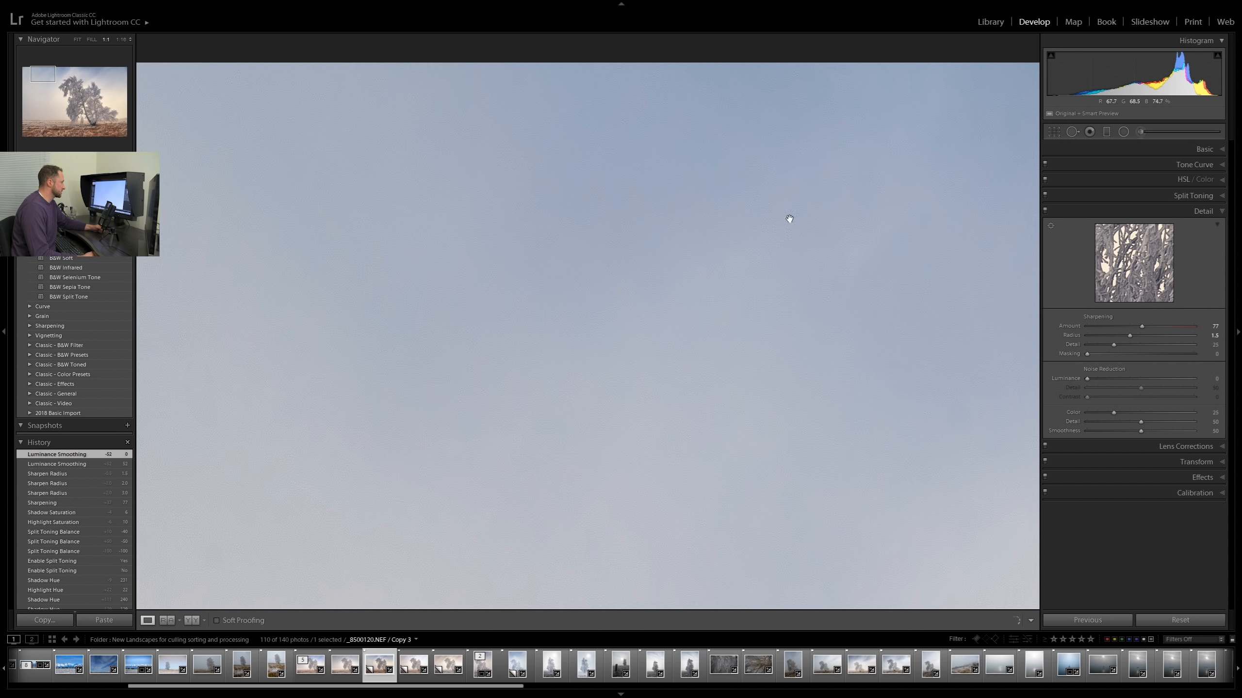
{"action": "left_click", "coordinate": [1195, 381]}
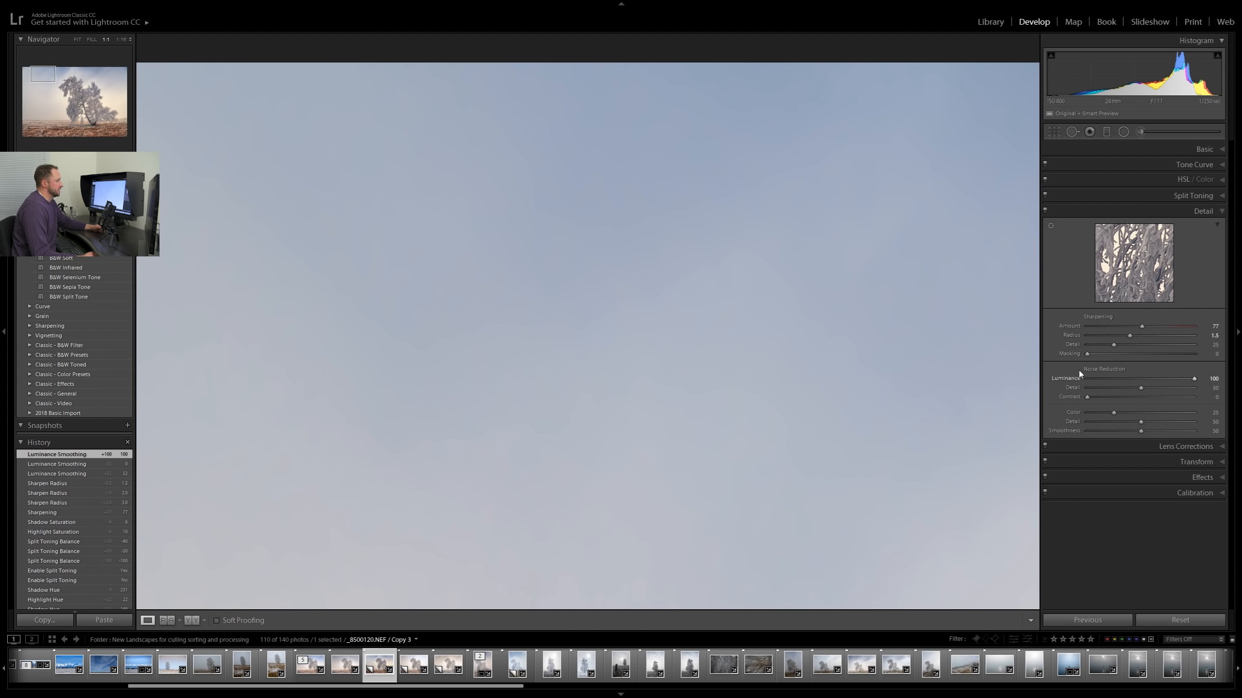
{"action": "left_click_drag", "start_coordinate": [1093, 380], "coordinate": [1086, 380]}
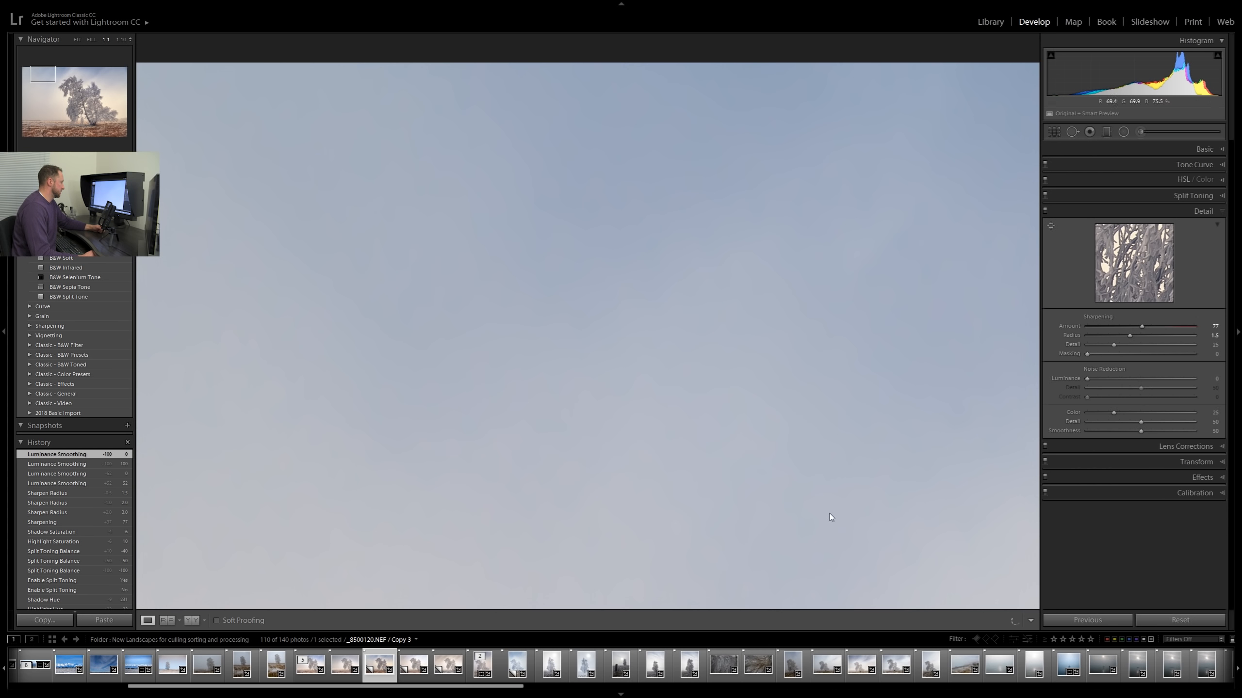
Step: Try luminance noise reduction at 100 and 90 on the frosted foreground grass at 1:1, resetting it to 0 each time
{"action": "left_click_drag", "start_coordinate": [854, 515], "coordinate": [826, 190]}
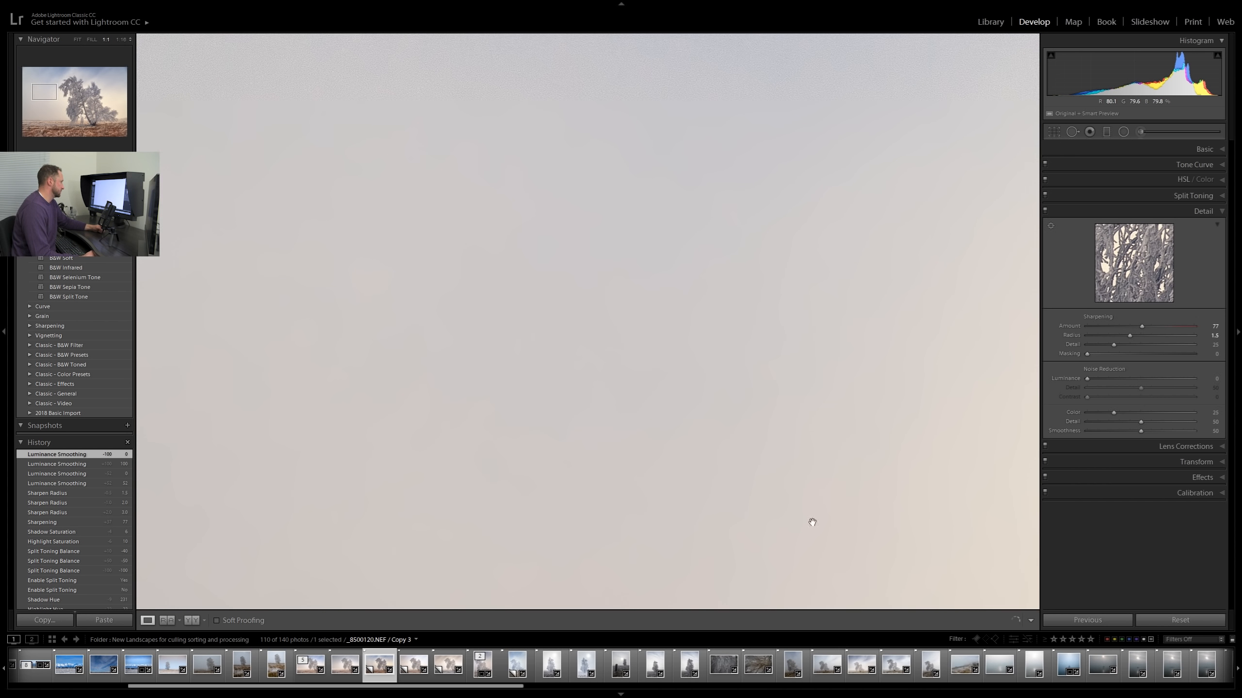
{"action": "left_click_drag", "start_coordinate": [812, 522], "coordinate": [862, 183]}
{"action": "left_click_drag", "start_coordinate": [907, 499], "coordinate": [910, 139]}
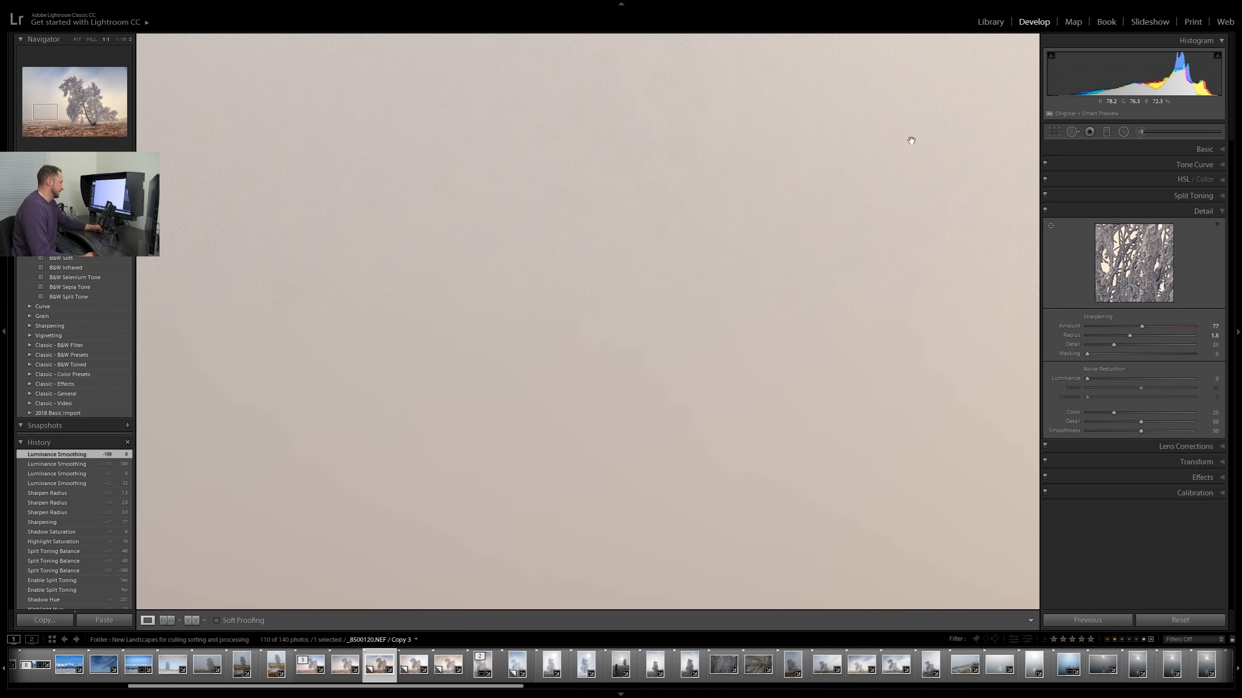
{"action": "left_click", "coordinate": [931, 482]}
{"action": "left_click", "coordinate": [754, 539]}
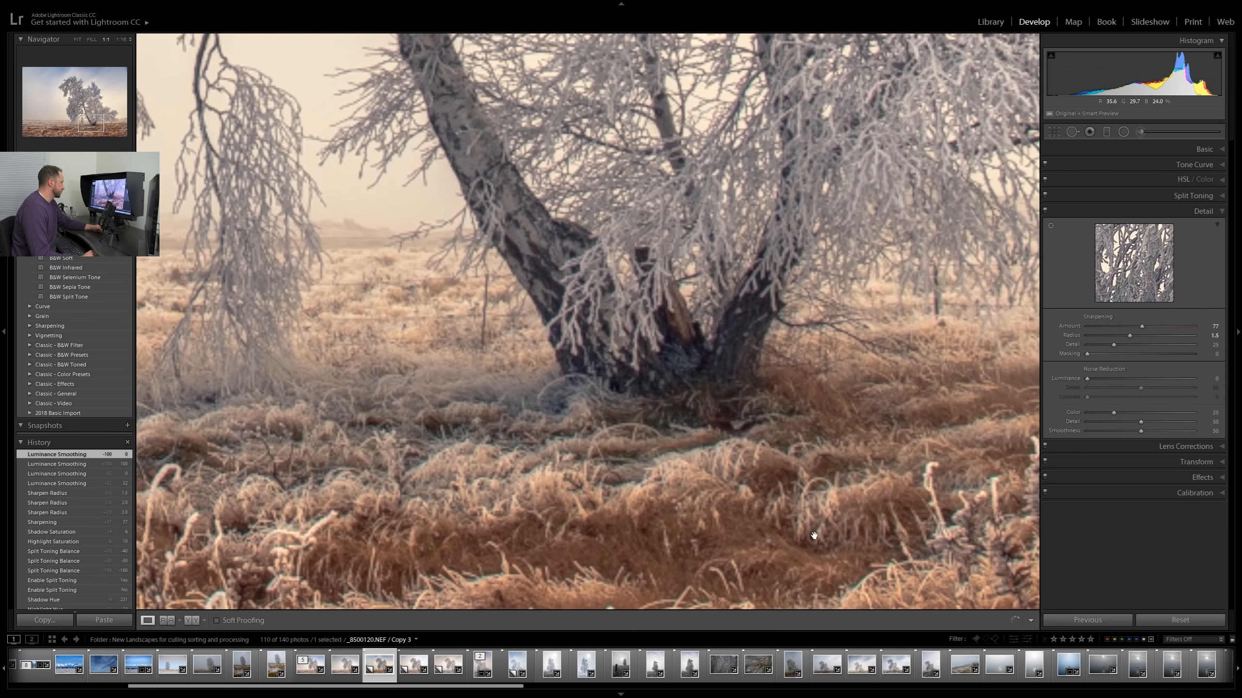
{"action": "left_click_drag", "start_coordinate": [813, 536], "coordinate": [831, 254]}
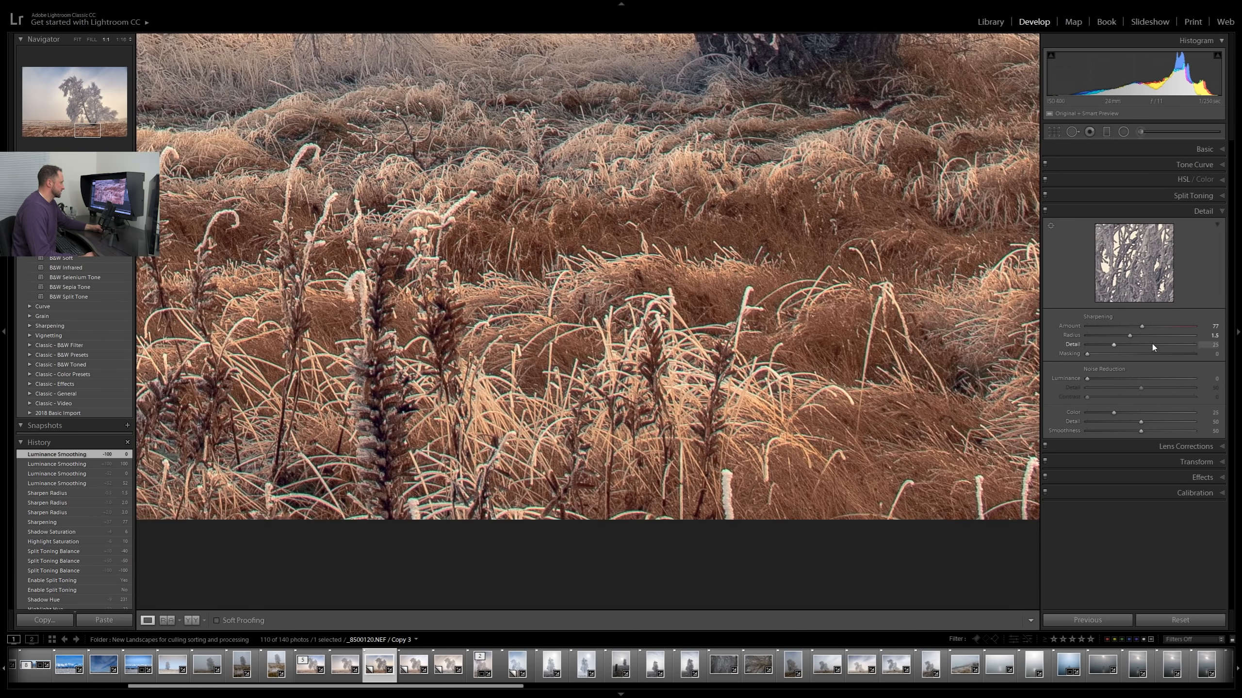
{"action": "left_click", "coordinate": [1195, 380]}
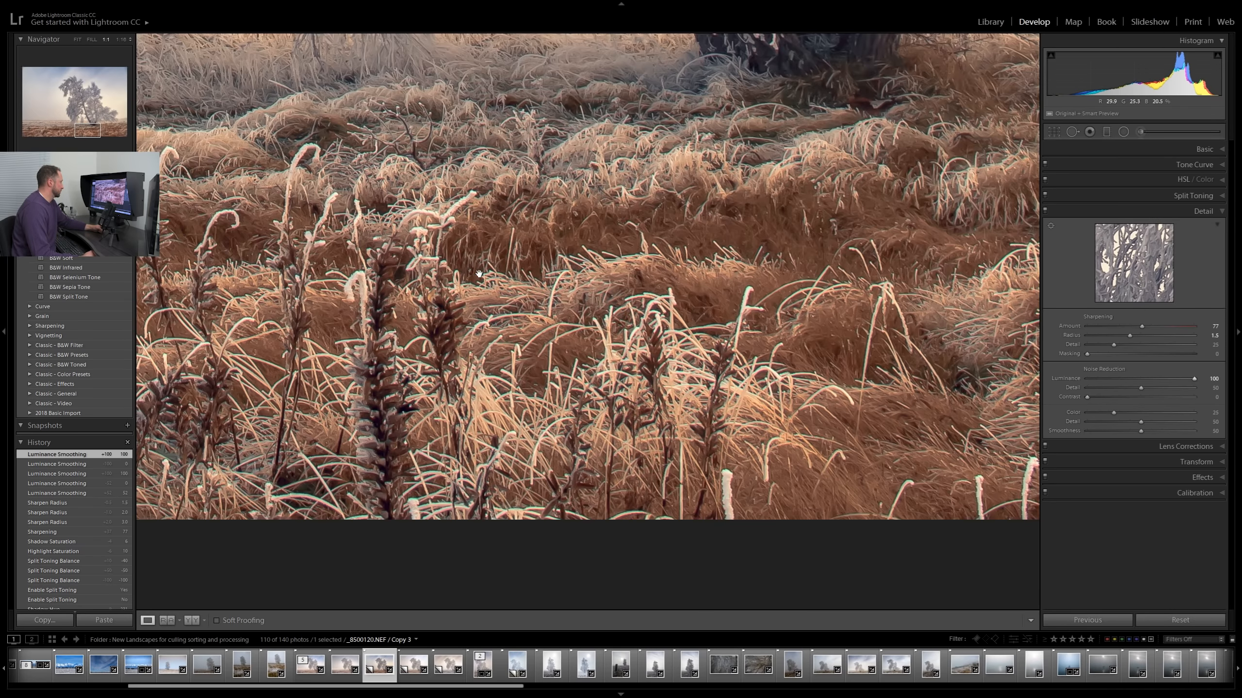
{"action": "left_click_drag", "start_coordinate": [479, 274], "coordinate": [1053, 339]}
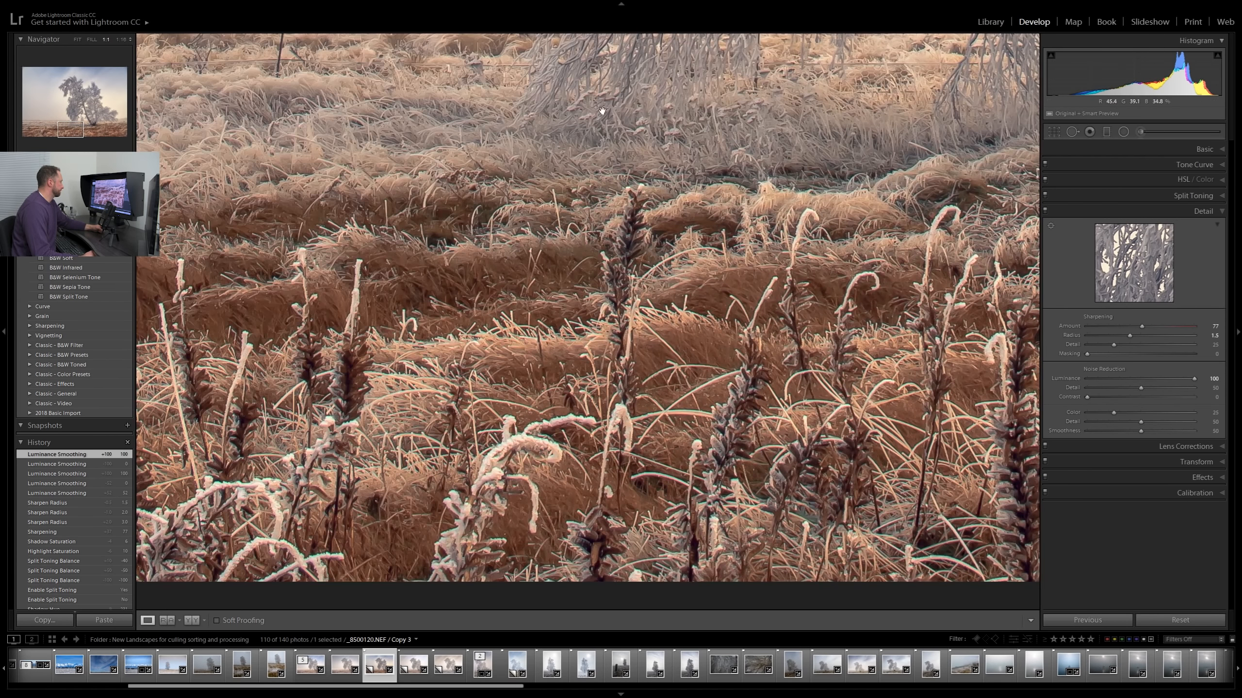
{"action": "double_click", "coordinate": [1085, 379]}
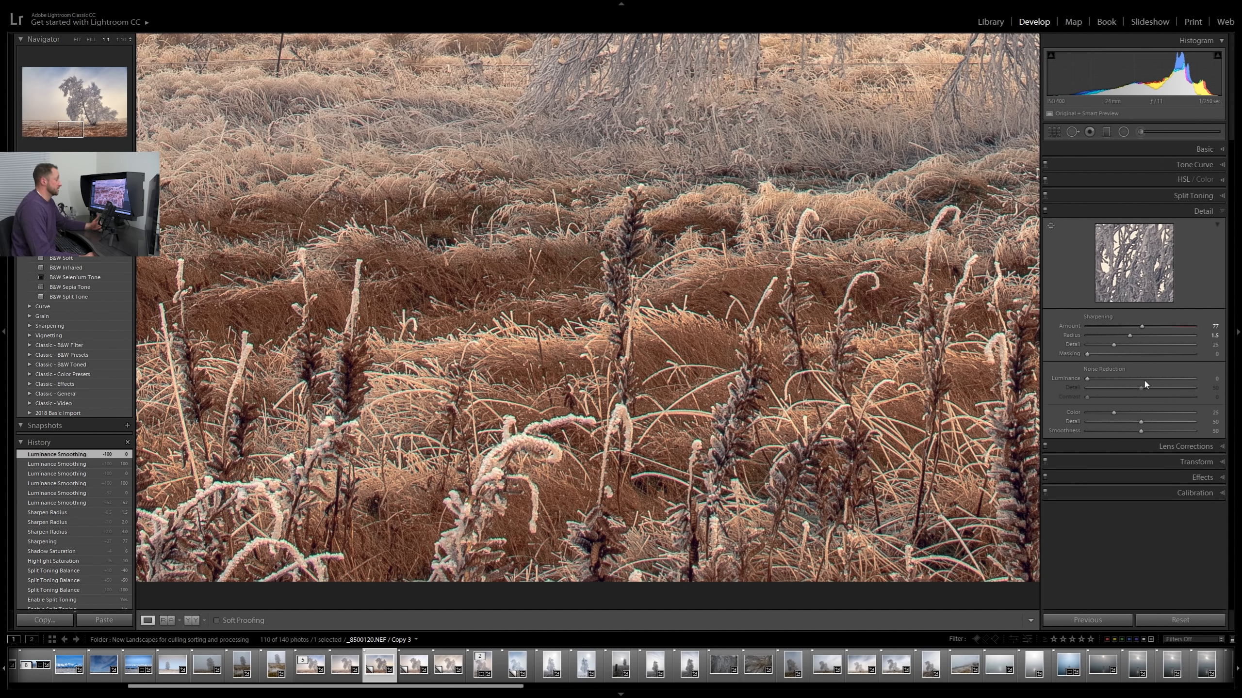
{"action": "left_click", "coordinate": [1189, 380]}
{"action": "left_click_drag", "start_coordinate": [1186, 381], "coordinate": [1184, 381]}
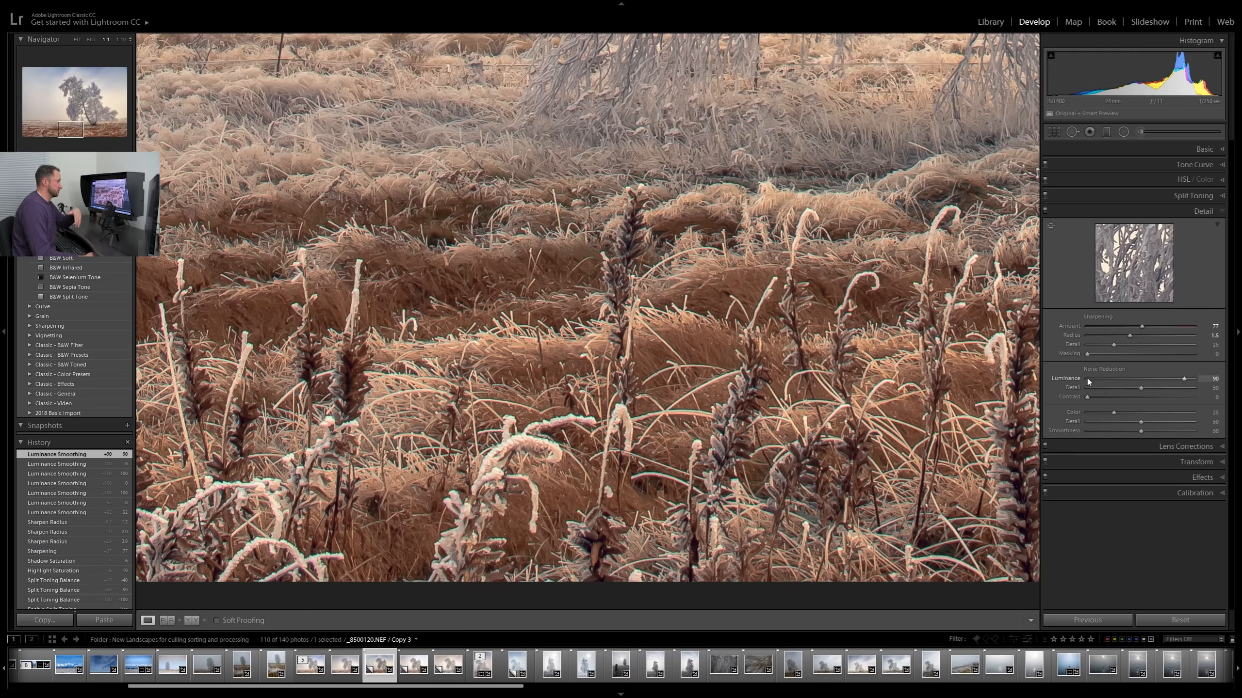
{"action": "double_click", "coordinate": [1068, 379]}
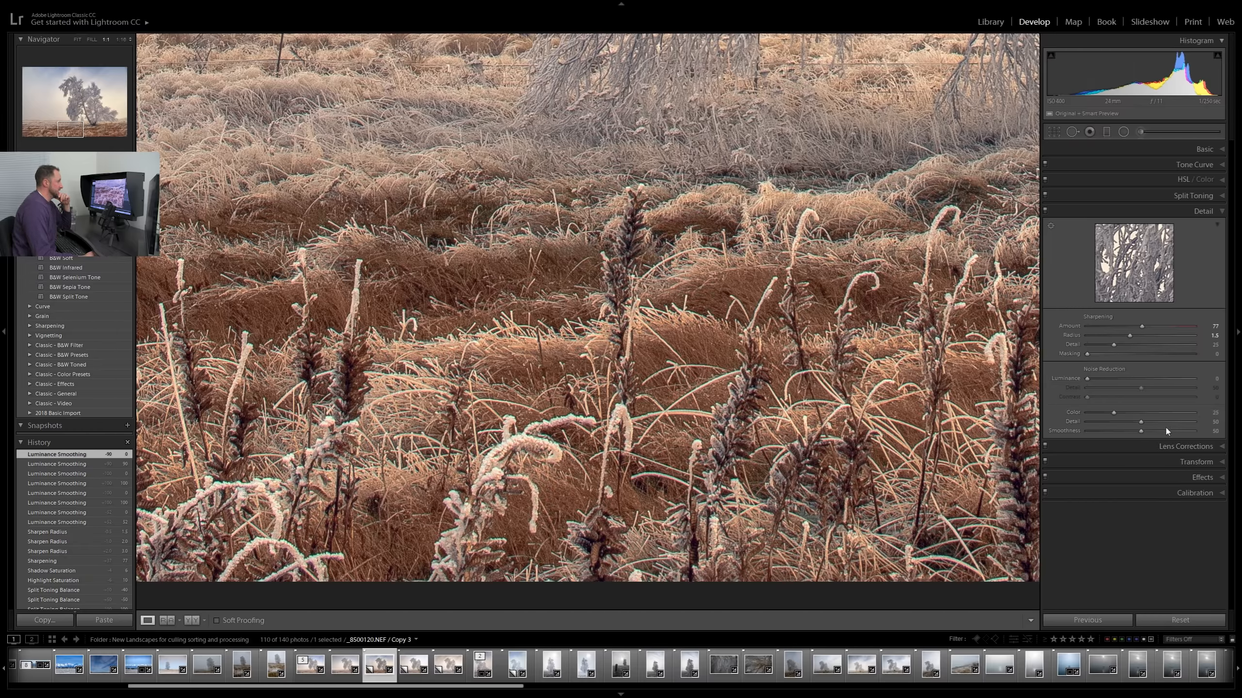
Step: Enable chromatic aberration removal in the lens corrections, judging the purple fringing on the lower-left foreground grass at 2:1
{"action": "left_click_drag", "start_coordinate": [524, 419], "coordinate": [1144, 139]}
{"action": "left_click_drag", "start_coordinate": [489, 274], "coordinate": [907, 331]}
{"action": "left_click_drag", "start_coordinate": [533, 327], "coordinate": [1013, 389]}
{"action": "left_click_drag", "start_coordinate": [434, 326], "coordinate": [754, 336]}
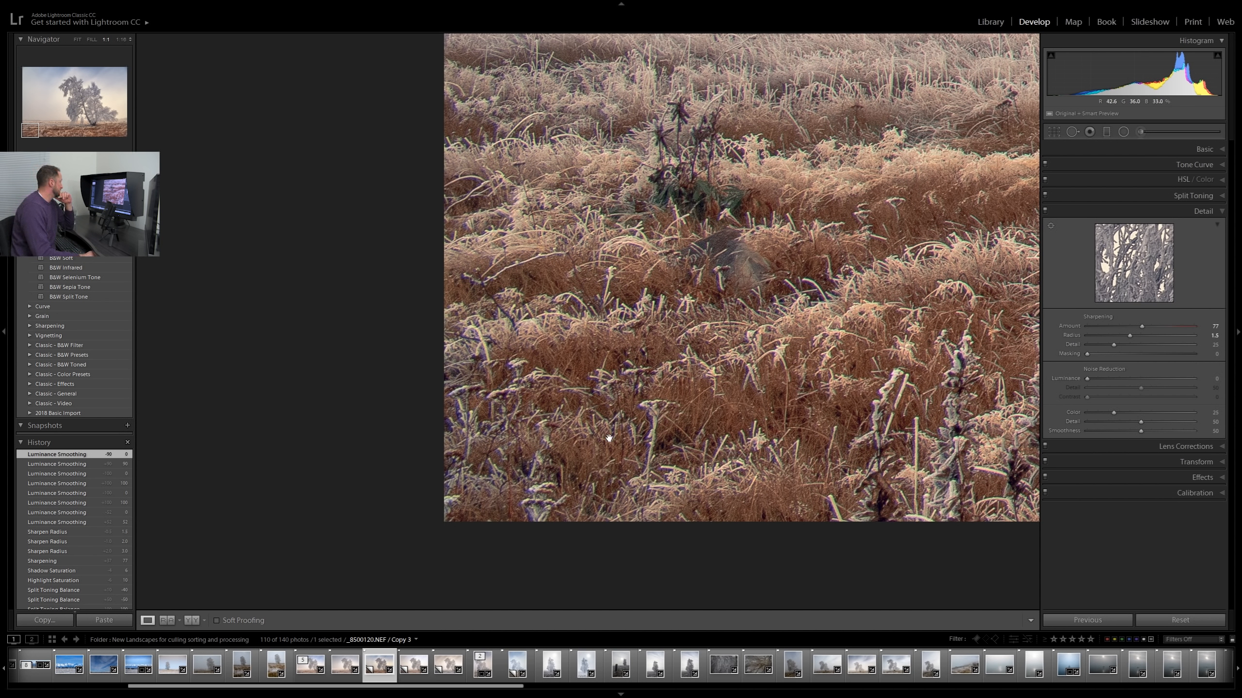
{"action": "left_click", "coordinate": [130, 39]}
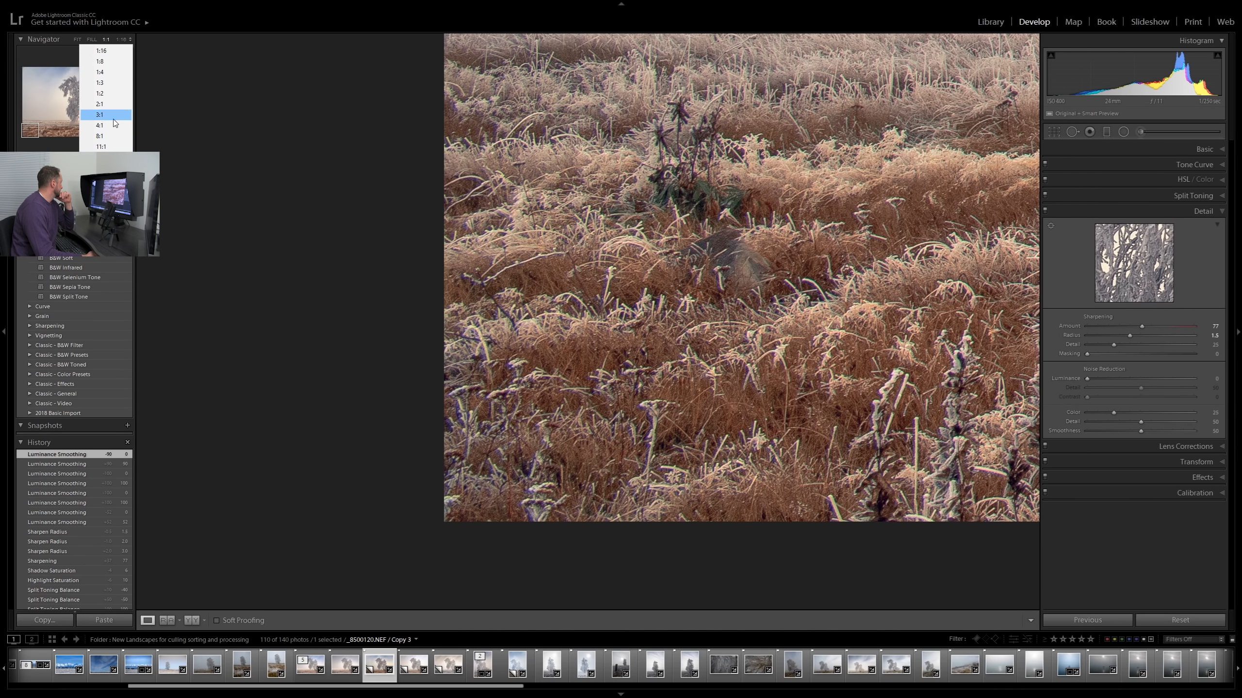
{"action": "left_click", "coordinate": [113, 103]}
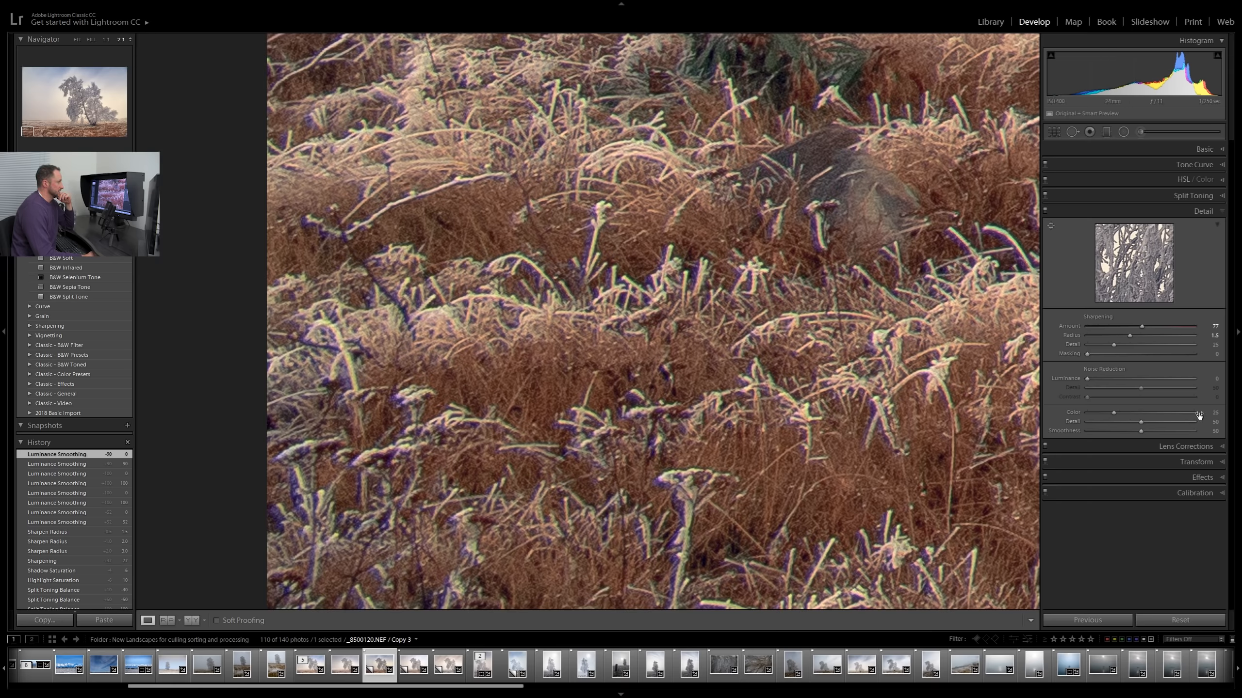
{"action": "left_click", "coordinate": [1212, 448]}
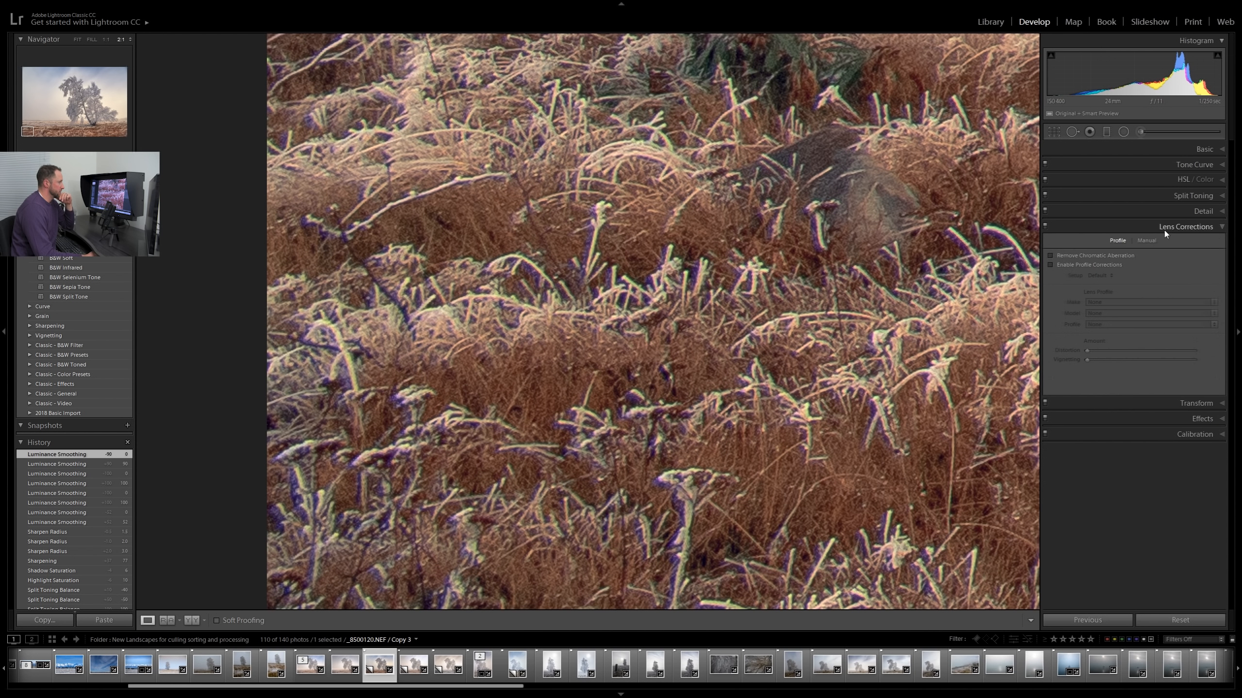
{"action": "left_click", "coordinate": [1075, 256]}
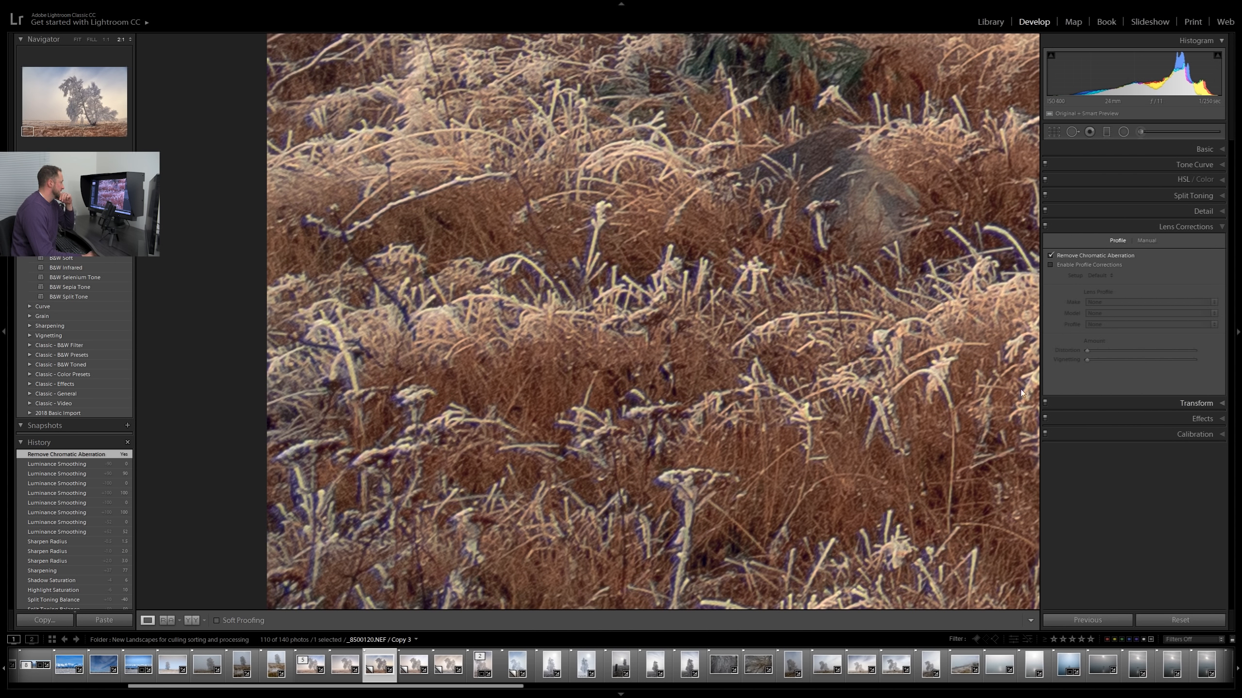
Step: Compare the grass fringing with chromatic aberration removal off and on in two spots, leaving it on
{"action": "left_click", "coordinate": [1112, 257]}
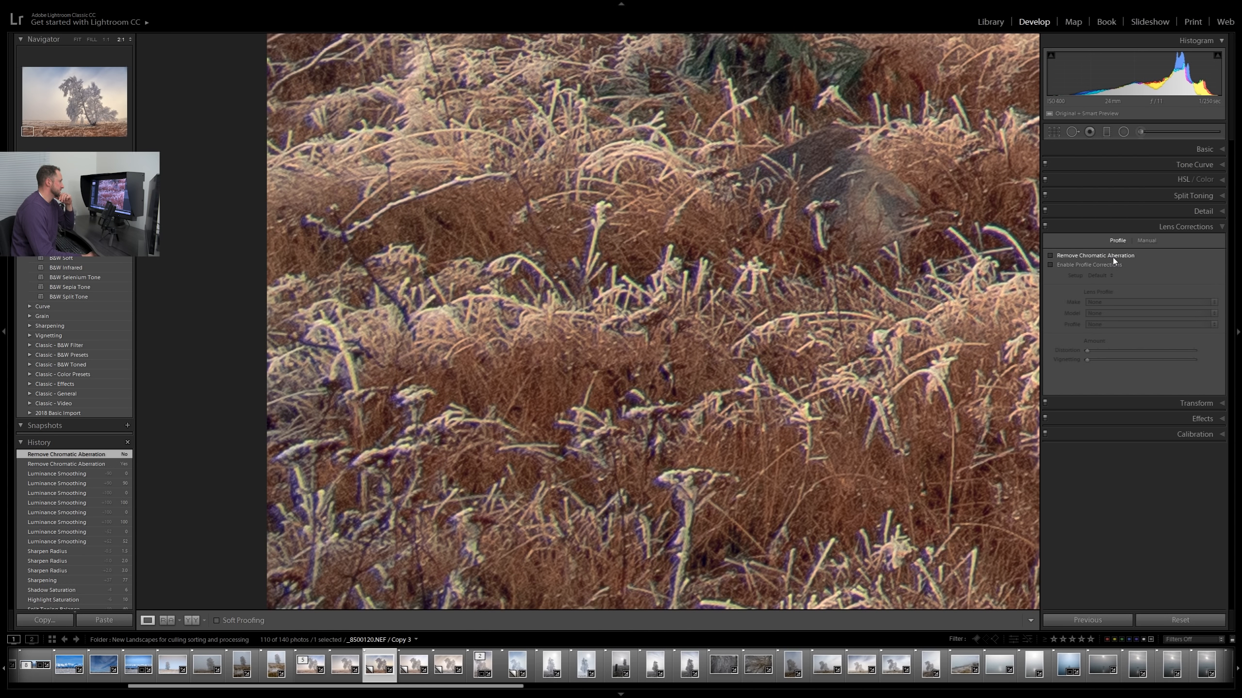
{"action": "left_click", "coordinate": [1112, 257]}
{"action": "left_click", "coordinate": [1113, 258]}
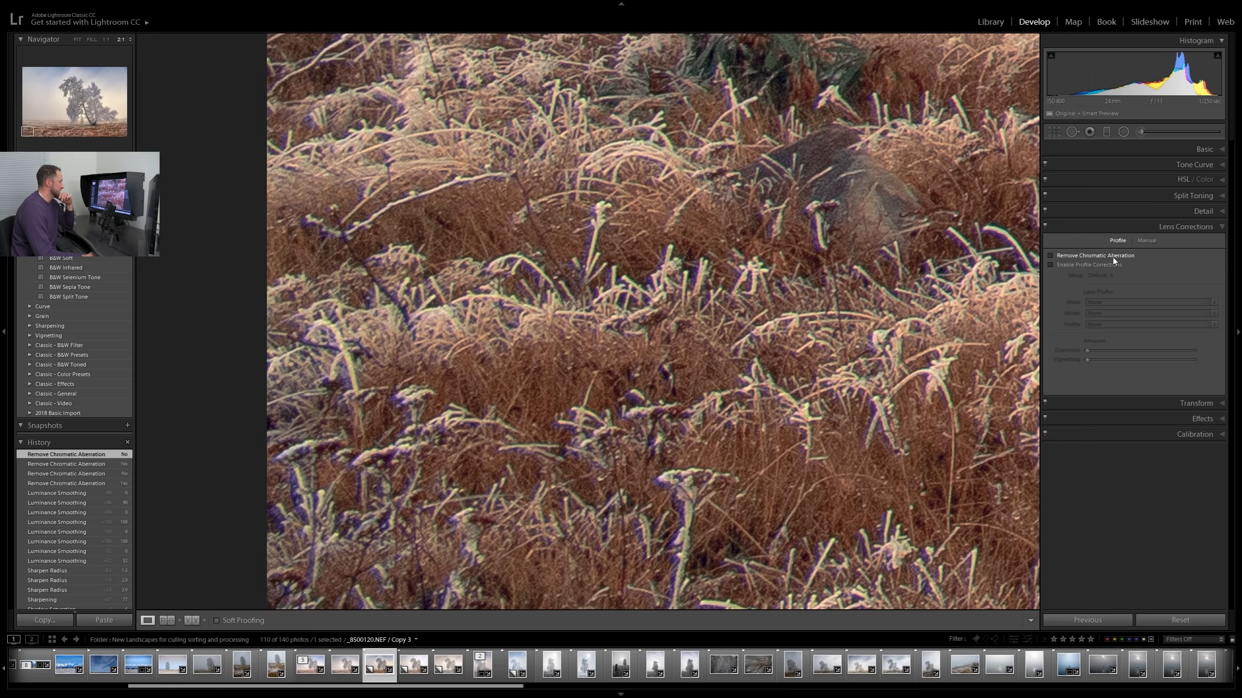
{"action": "left_click", "coordinate": [1113, 257]}
{"action": "left_click_drag", "start_coordinate": [943, 308], "coordinate": [357, 316]}
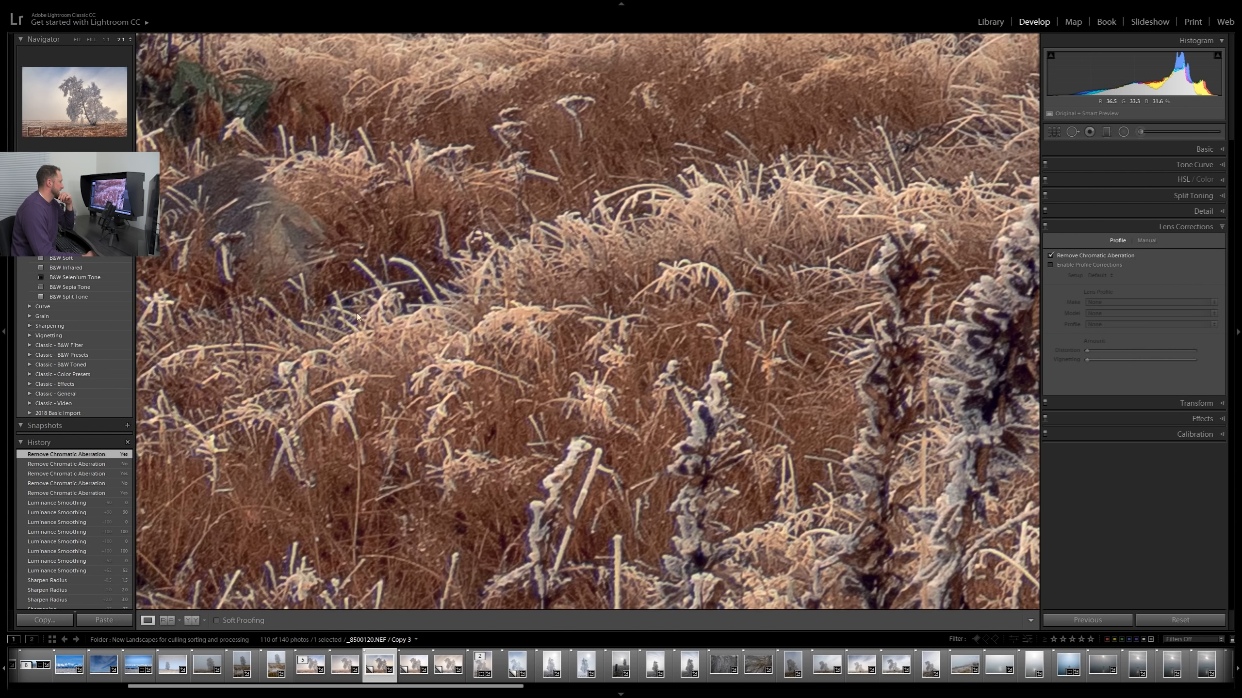
{"action": "left_click", "coordinate": [1118, 256]}
{"action": "left_click", "coordinate": [1117, 256]}
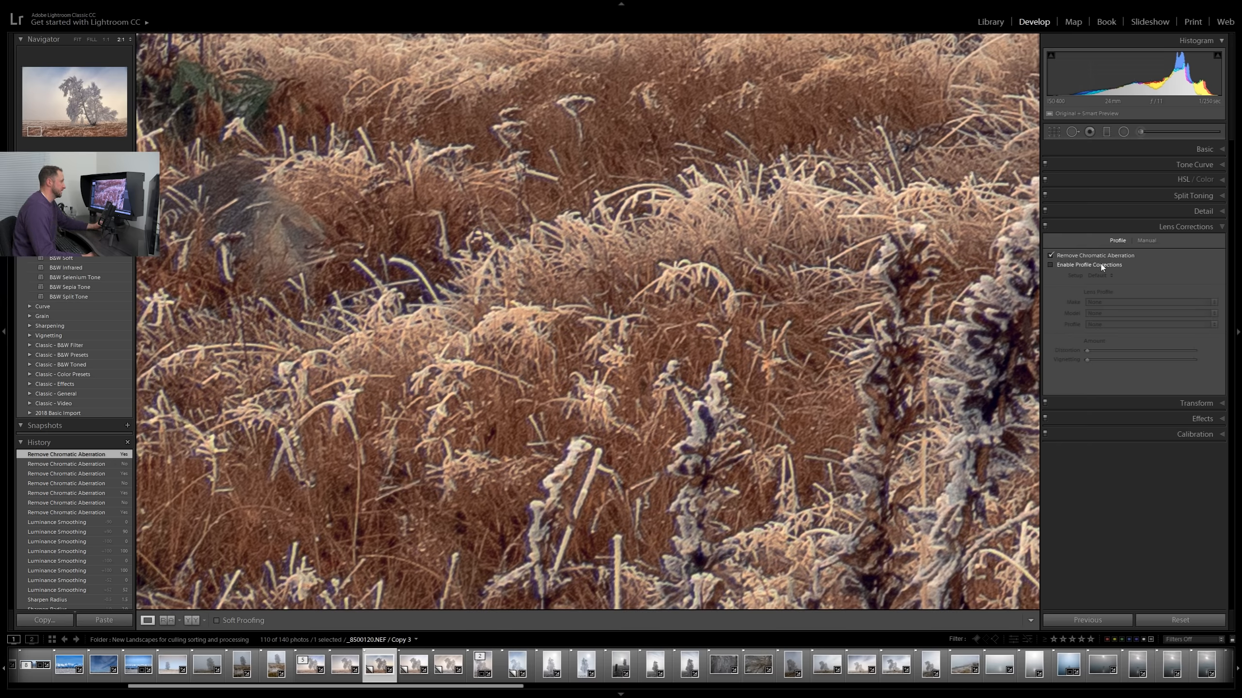
Step: Enable profile corrections for the Nikon AF-S NIKKOR 24-70mm f/2.8E ED VR lens, comparing the whole photo with them off and on
{"action": "key", "text": "z"}
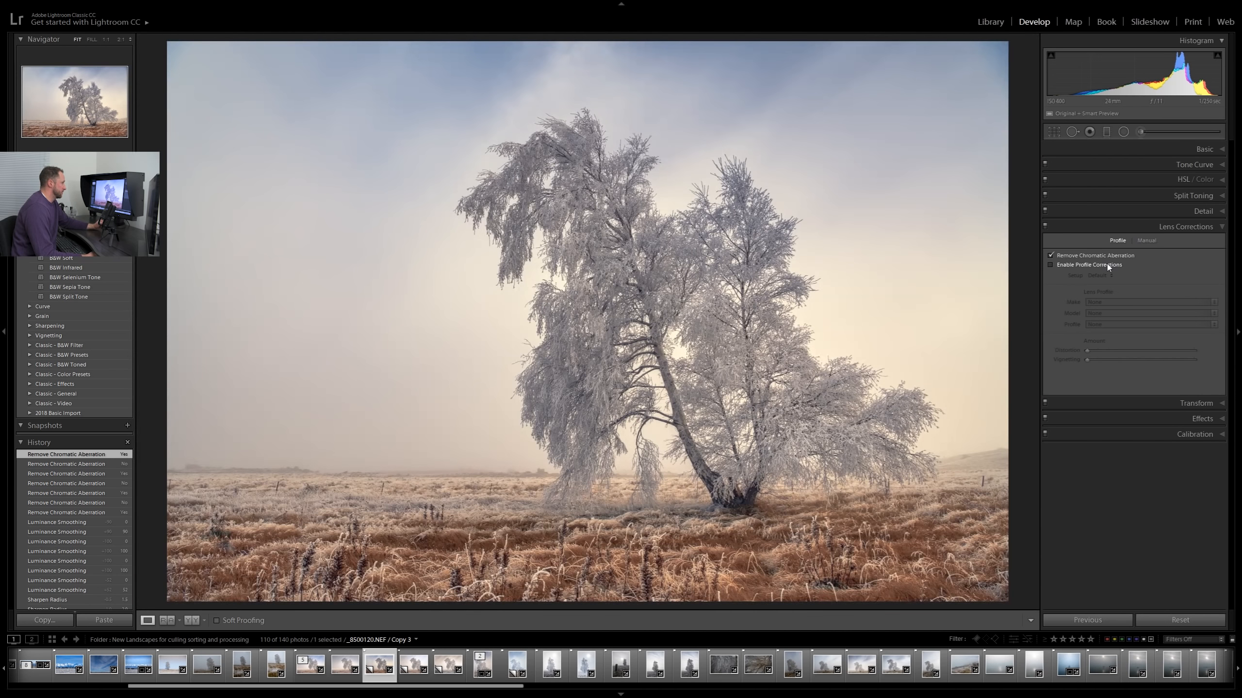
{"action": "left_click", "coordinate": [1106, 265]}
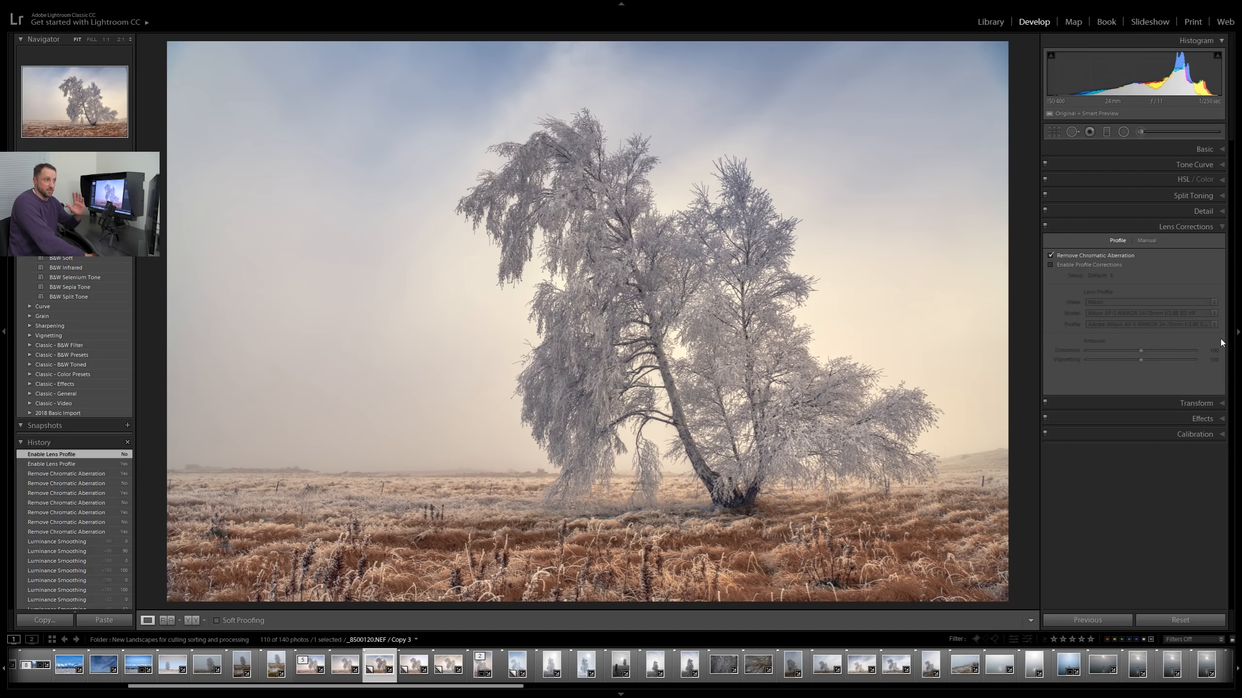
{"action": "left_click", "coordinate": [1106, 265]}
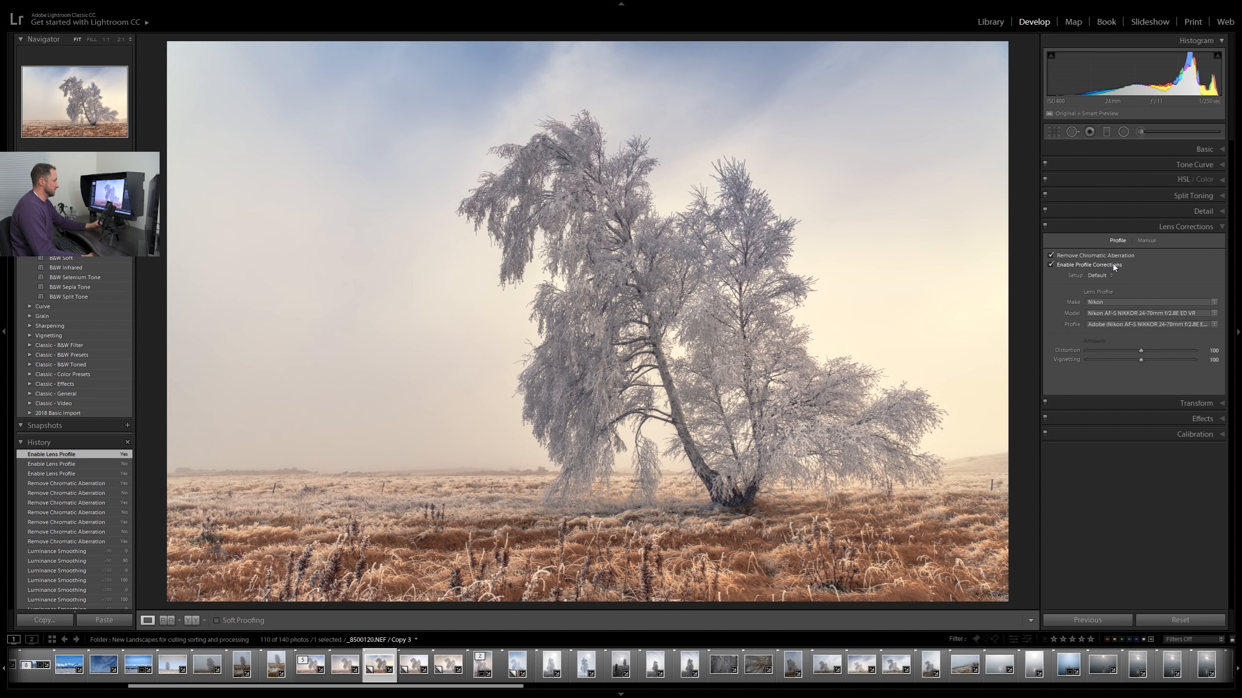
{"action": "left_click", "coordinate": [1113, 265]}
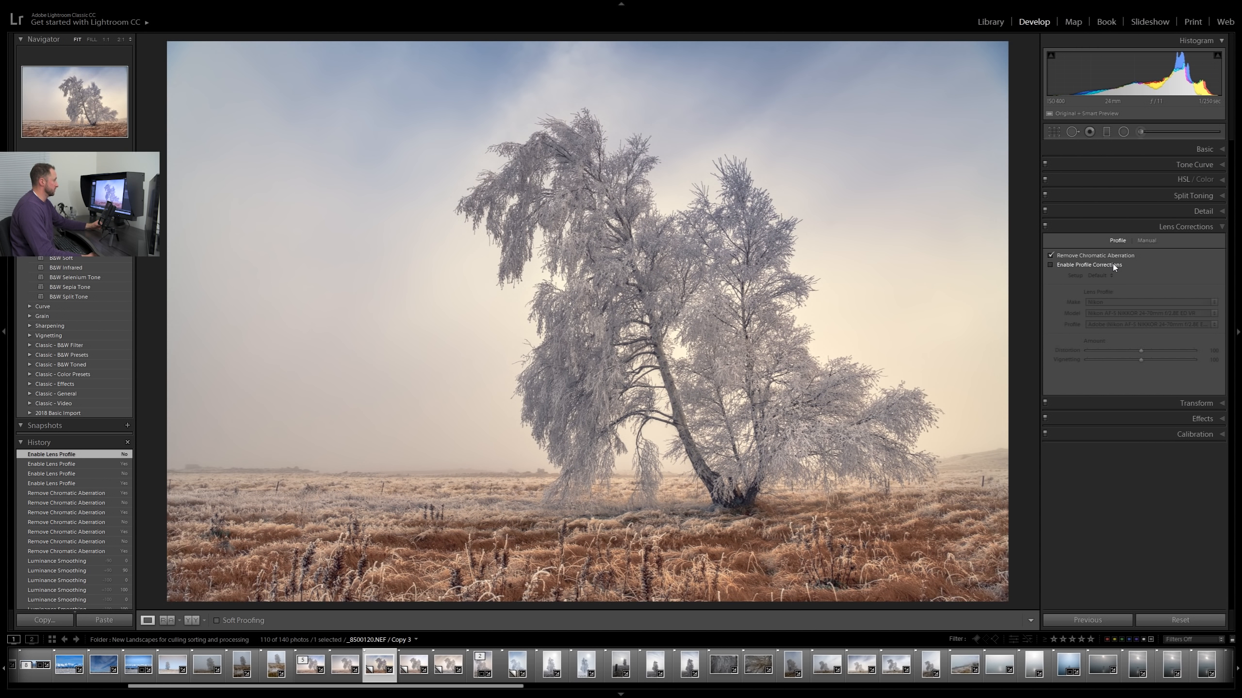
{"action": "left_click", "coordinate": [1113, 265]}
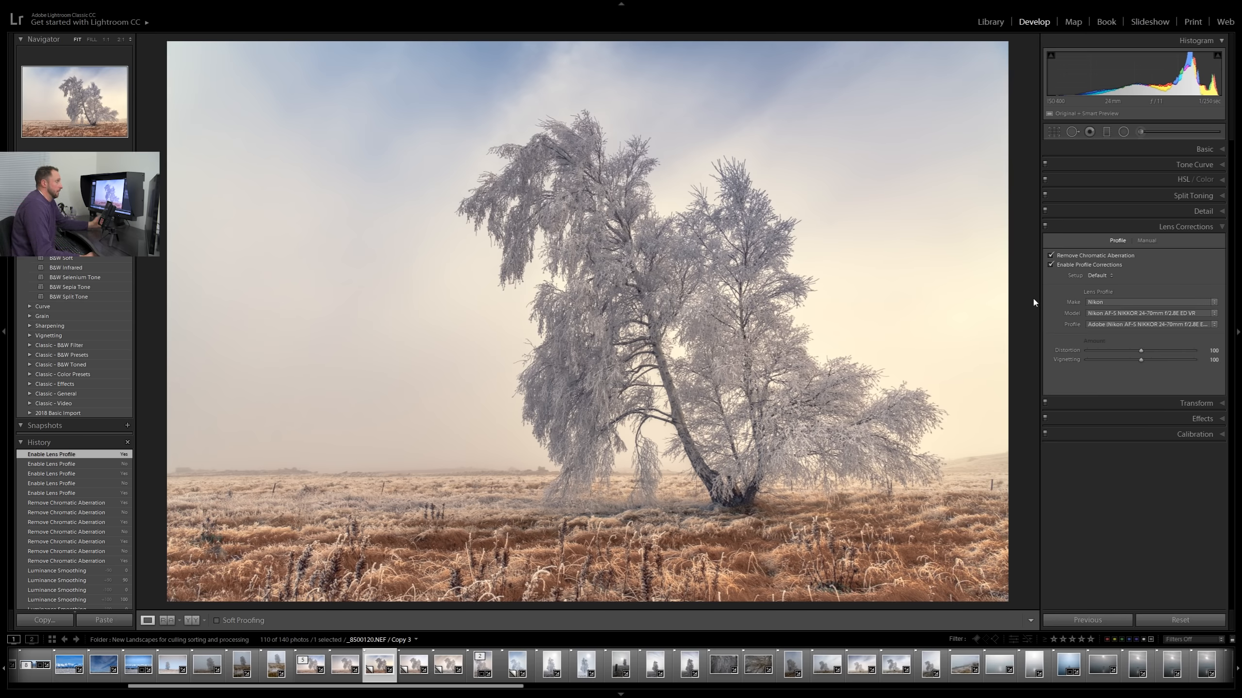
{"action": "left_click", "coordinate": [1073, 264]}
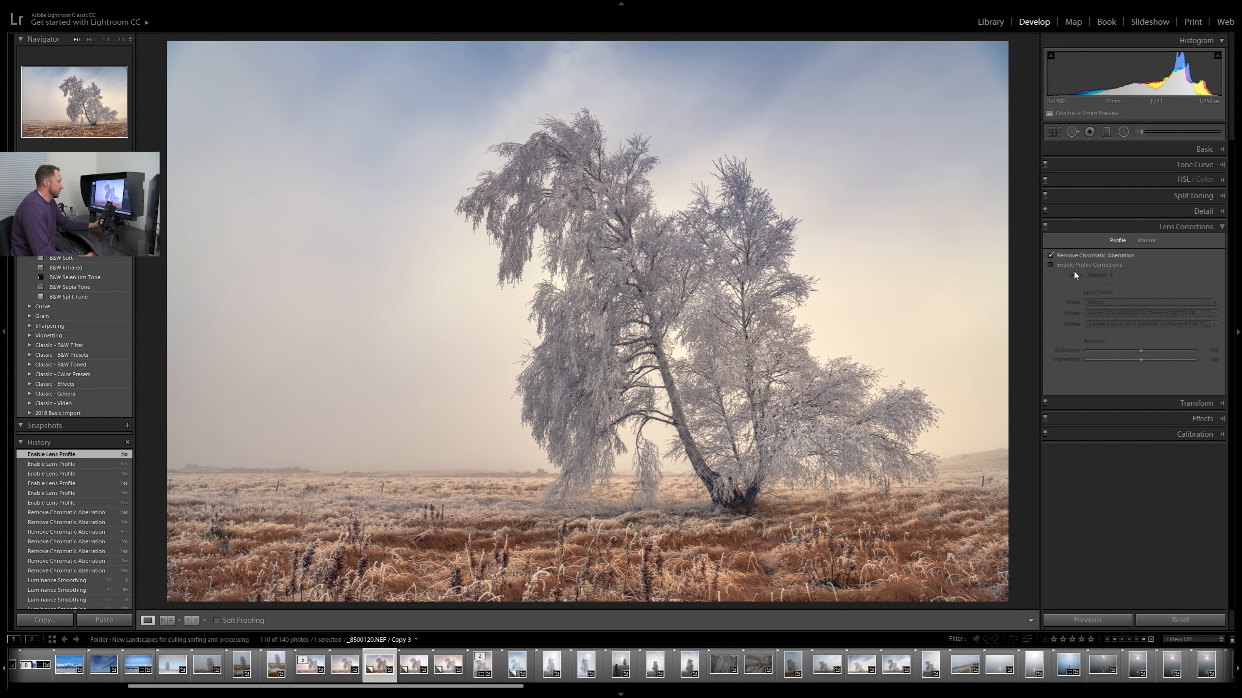
{"action": "left_click", "coordinate": [1106, 264]}
Step: Try the lens profile's vignetting correction at its minimum and at a high amount, and reset it to 100
{"action": "left_click_drag", "start_coordinate": [1140, 359], "coordinate": [1047, 369]}
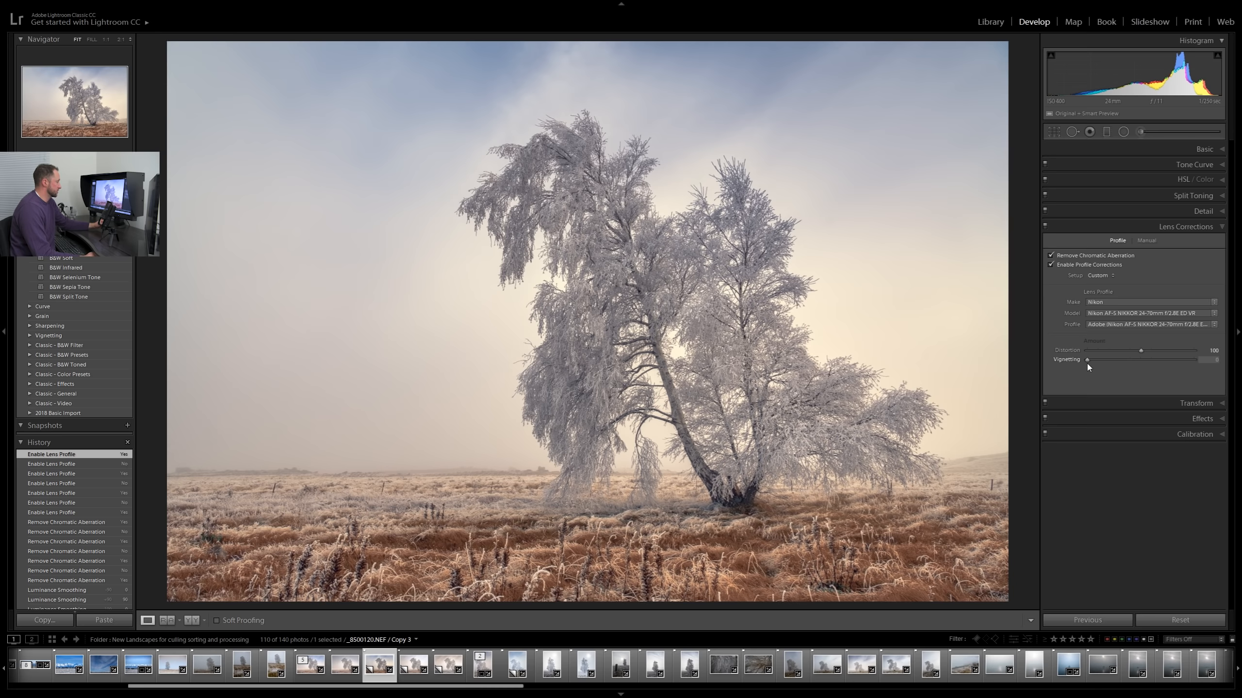
{"action": "left_click_drag", "start_coordinate": [1146, 366], "coordinate": [1186, 365]}
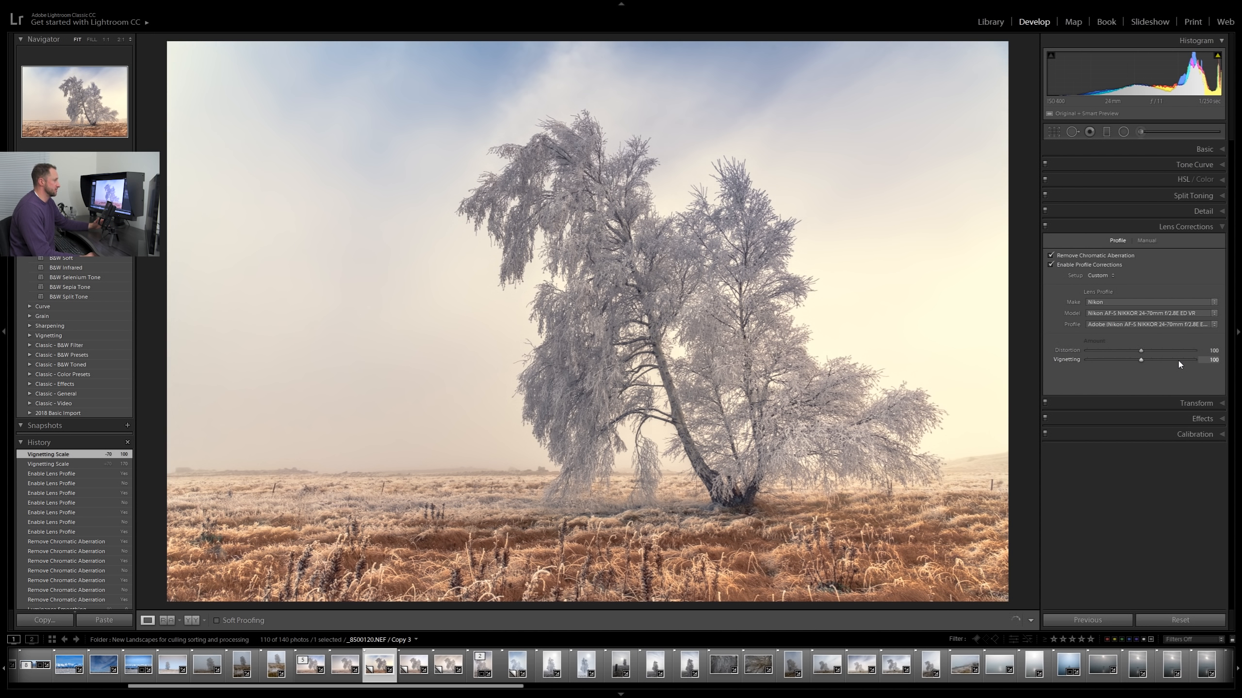
{"action": "double_click", "coordinate": [1178, 361]}
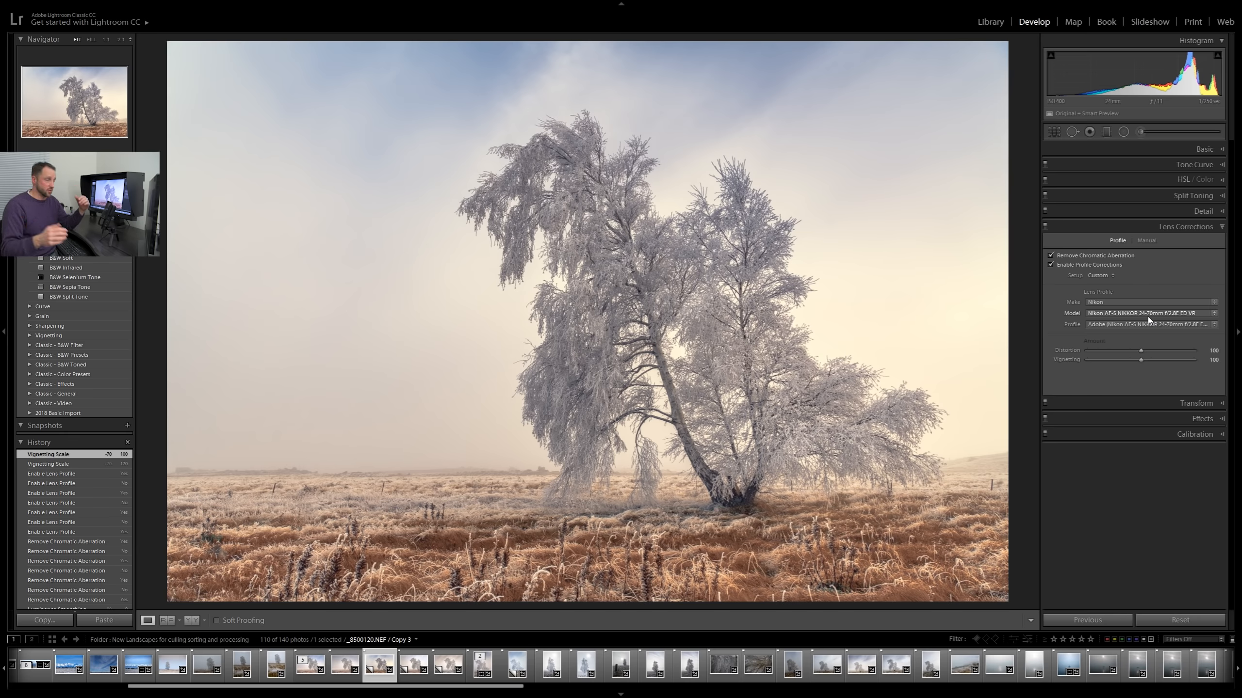
Step: Try a vertical perspective transform of +59 on the photo and reset it to 0
{"action": "left_click", "coordinate": [1211, 403]}
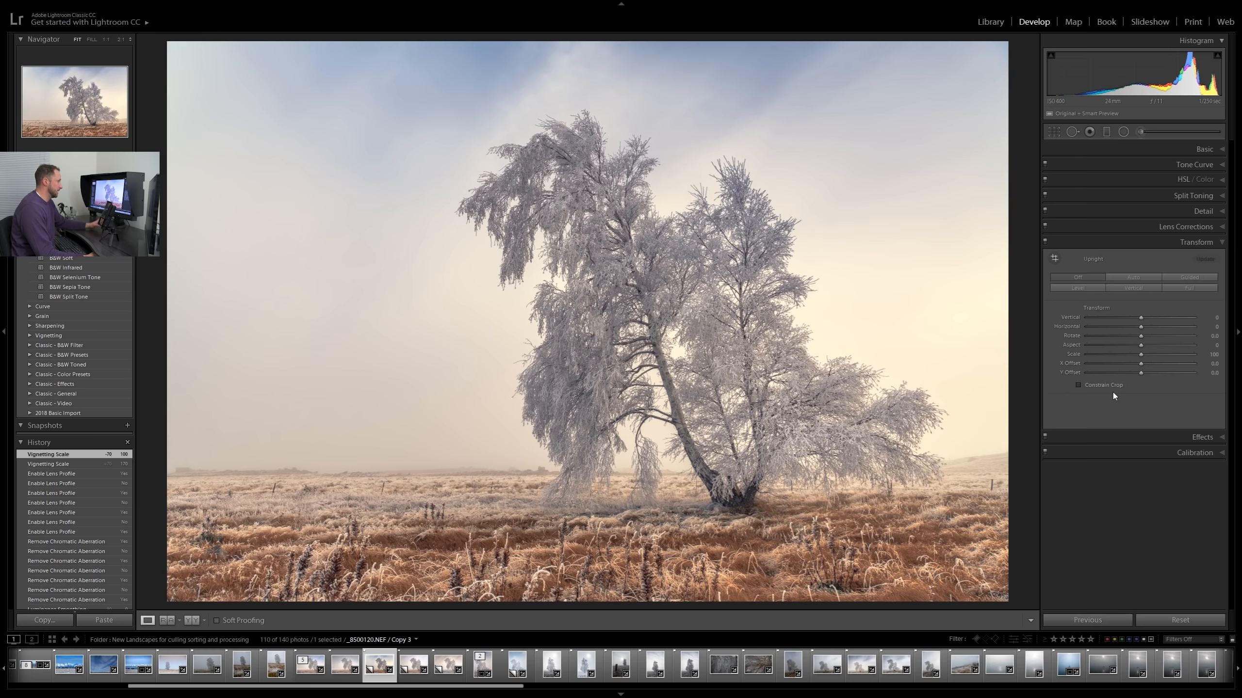
{"action": "left_click_drag", "start_coordinate": [1141, 318], "coordinate": [1172, 324]}
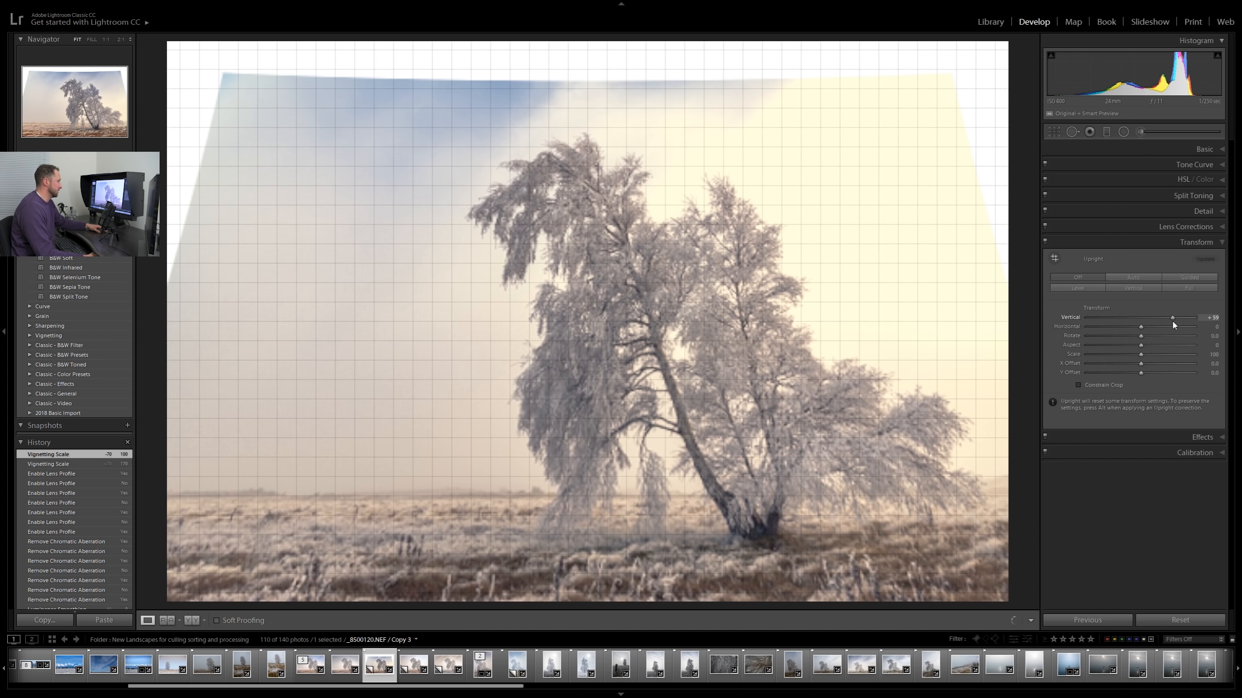
{"action": "double_click", "coordinate": [1170, 316]}
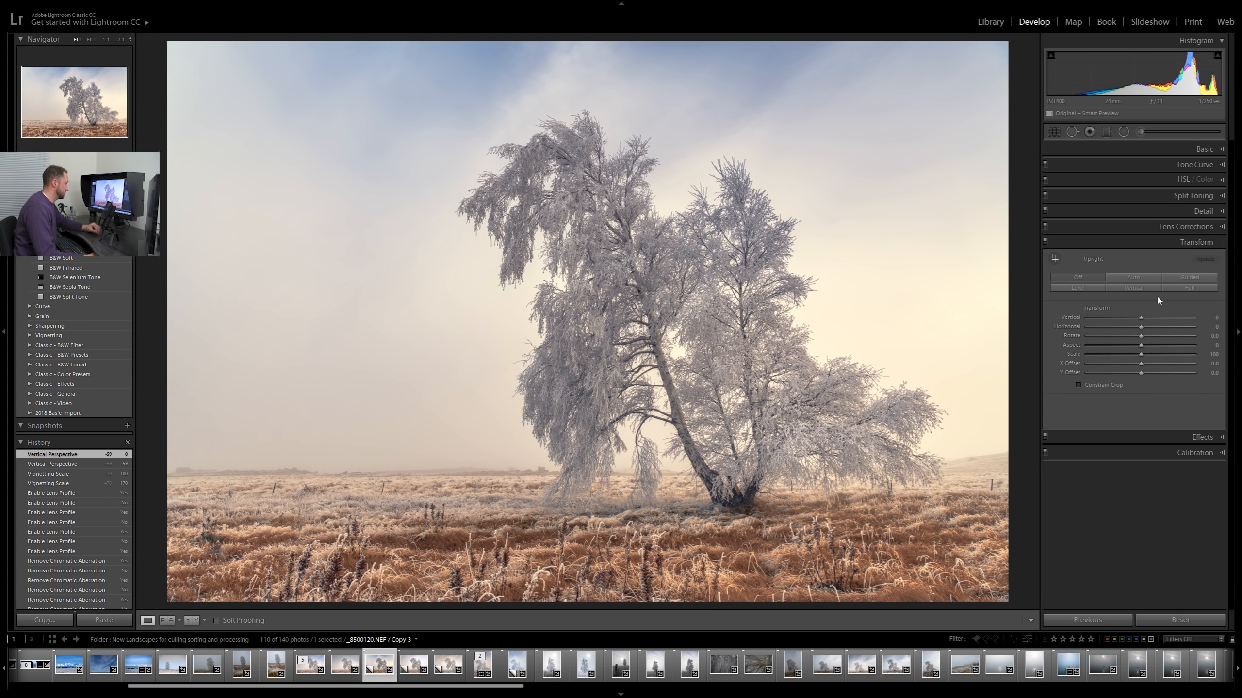
Step: Try grain amounts of 21, 38 and 99 on the photo, judging the effect in the sky beside the tree at 1:1
{"action": "left_click", "coordinate": [1220, 437]}
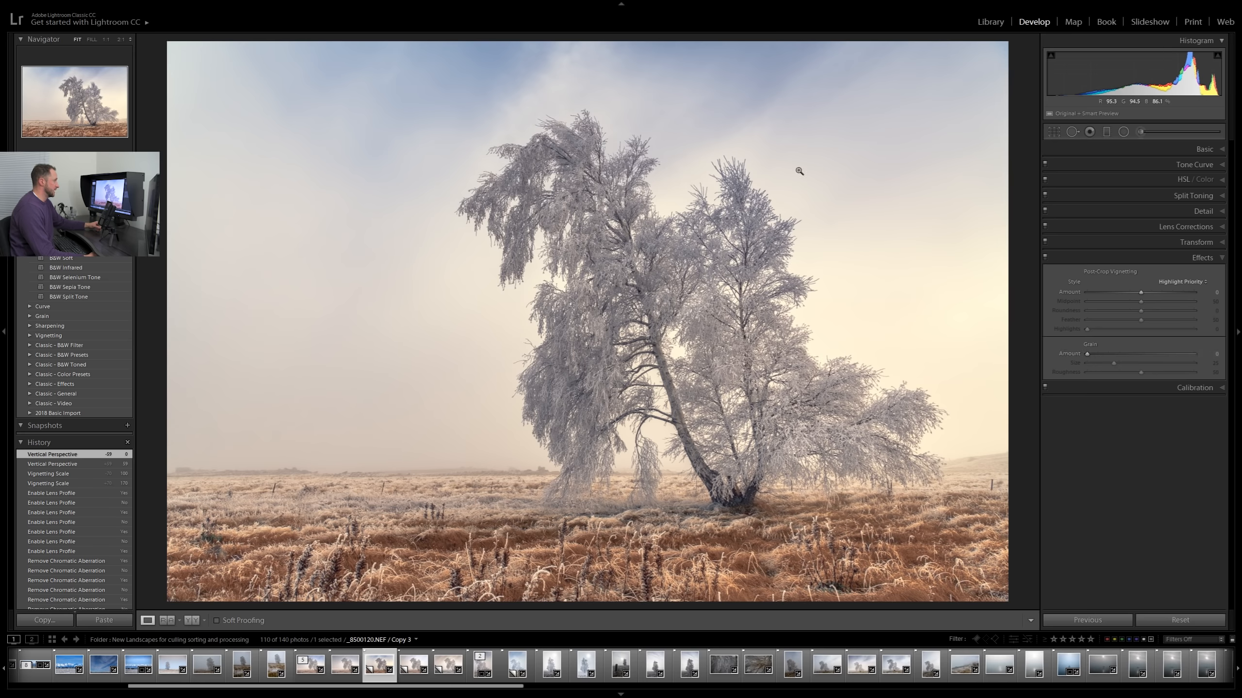
{"action": "left_click", "coordinate": [756, 128]}
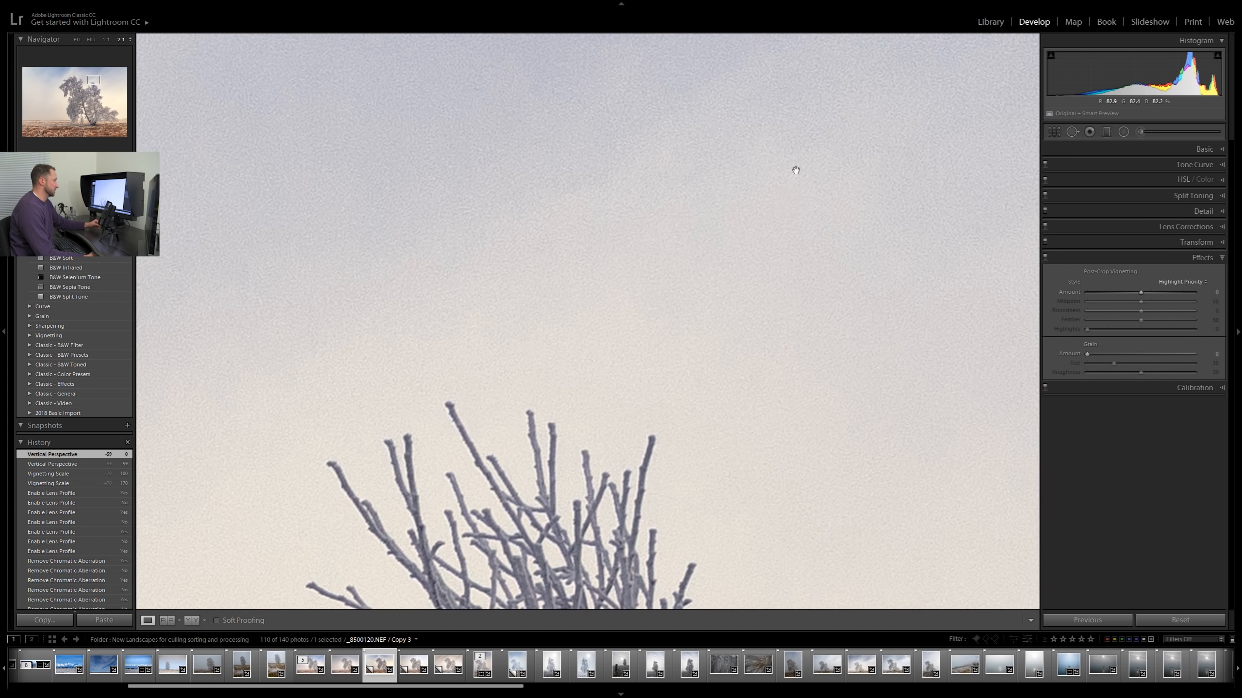
{"action": "left_click_drag", "start_coordinate": [477, 308], "coordinate": [1022, 122]}
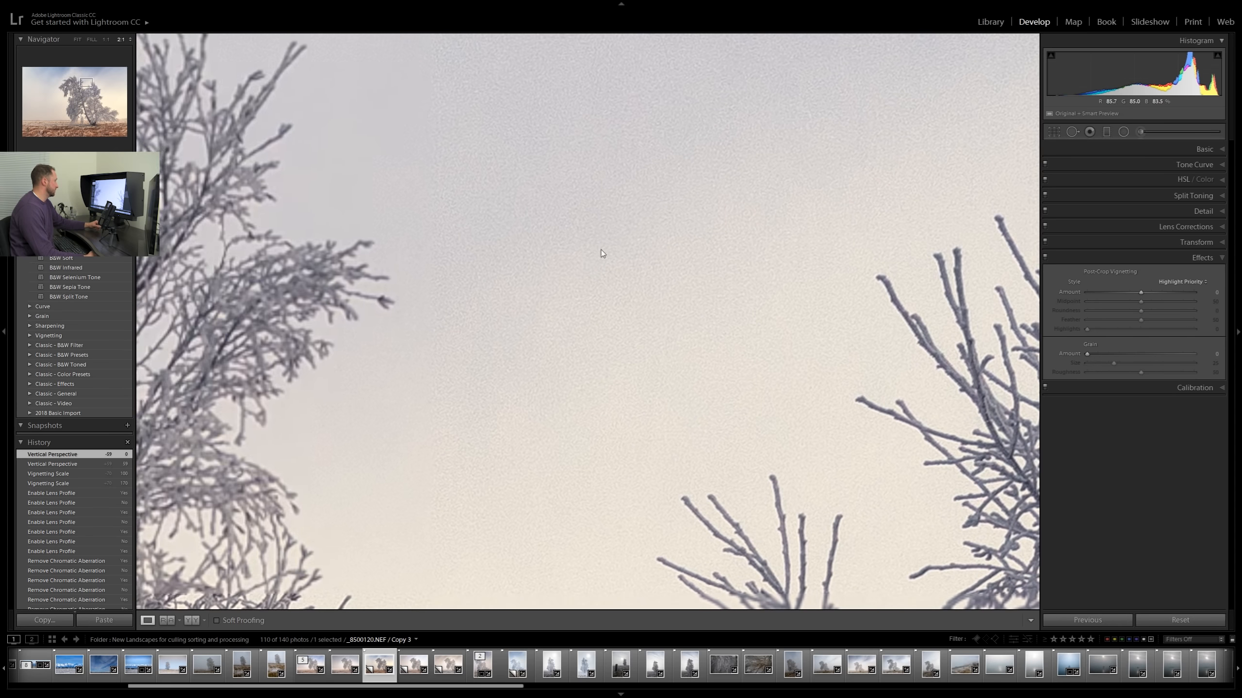
{"action": "left_click", "coordinate": [105, 39]}
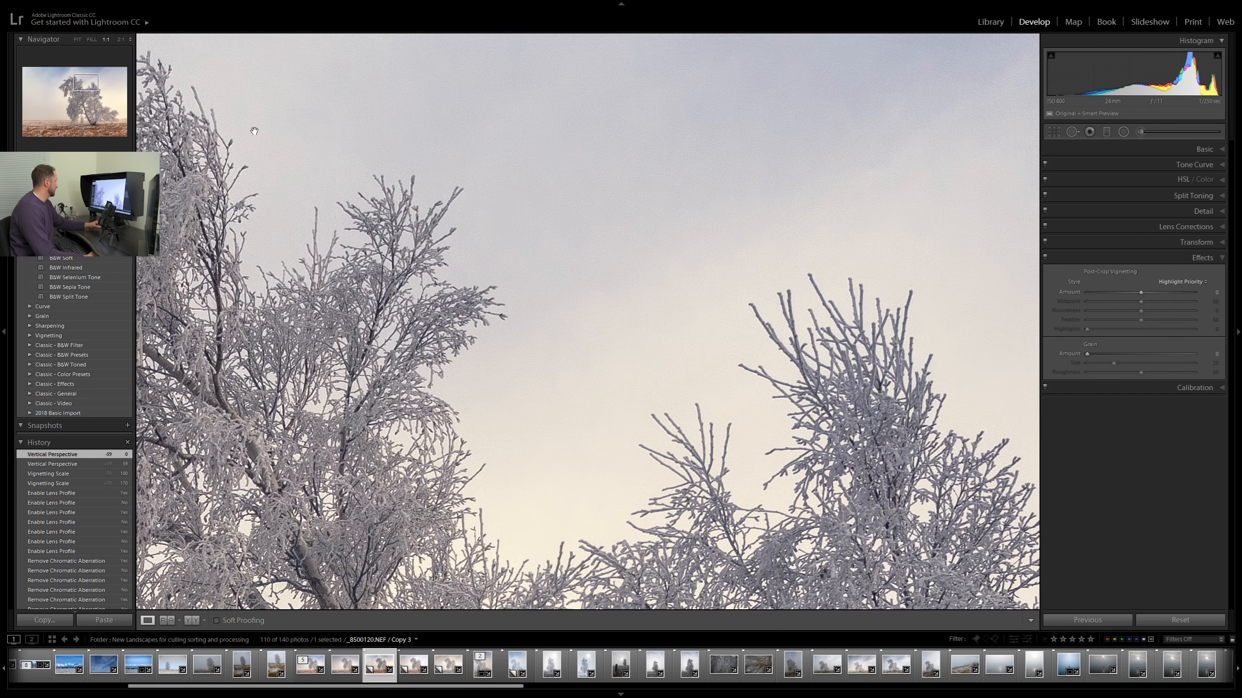
{"action": "left_click", "coordinate": [320, 267]}
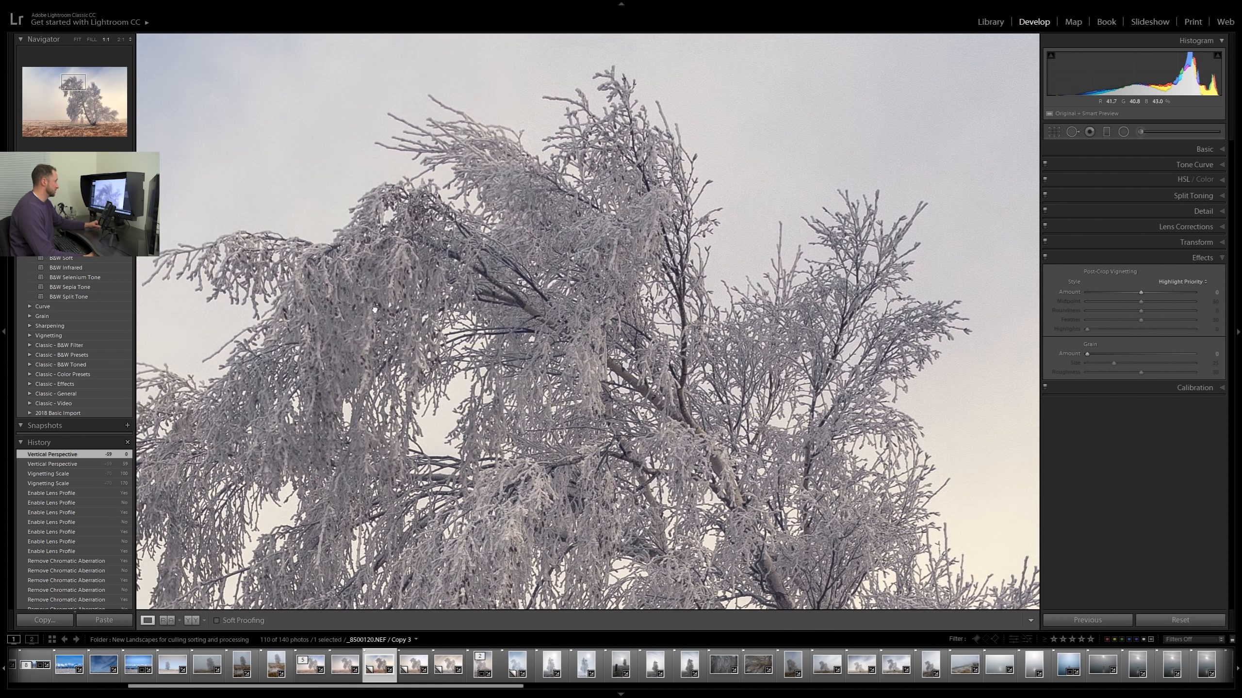
{"action": "left_click", "coordinate": [684, 337]}
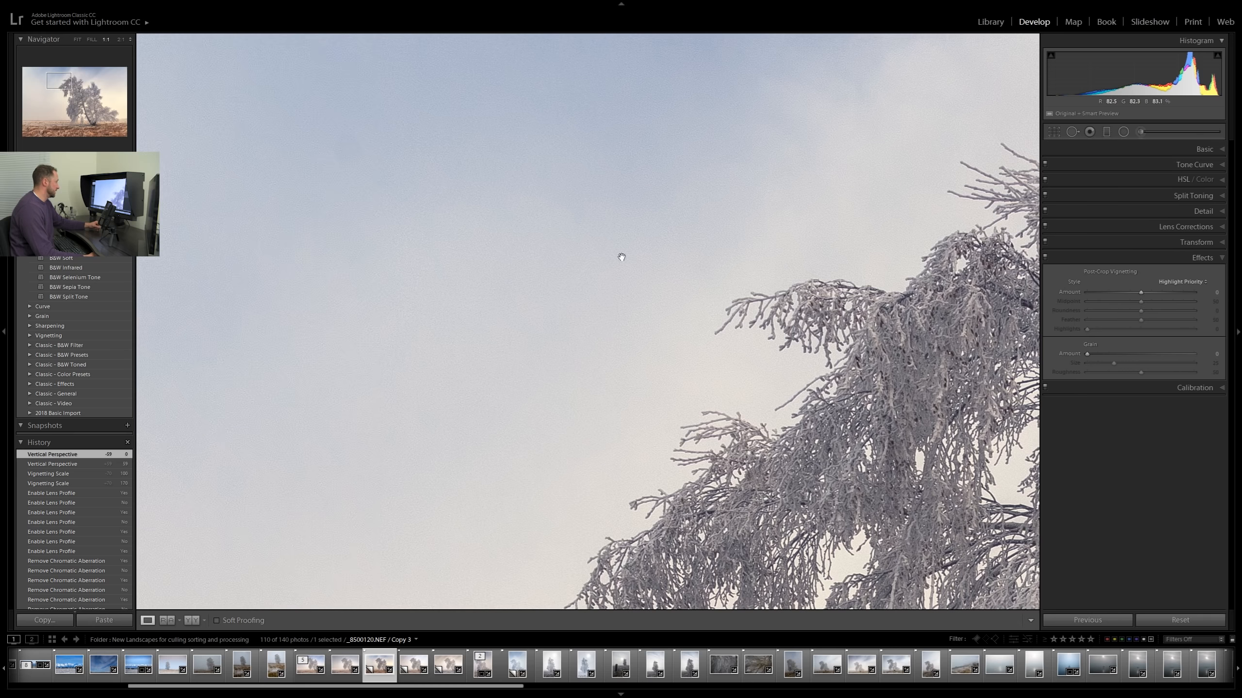
{"action": "left_click_drag", "start_coordinate": [622, 256], "coordinate": [721, 49]}
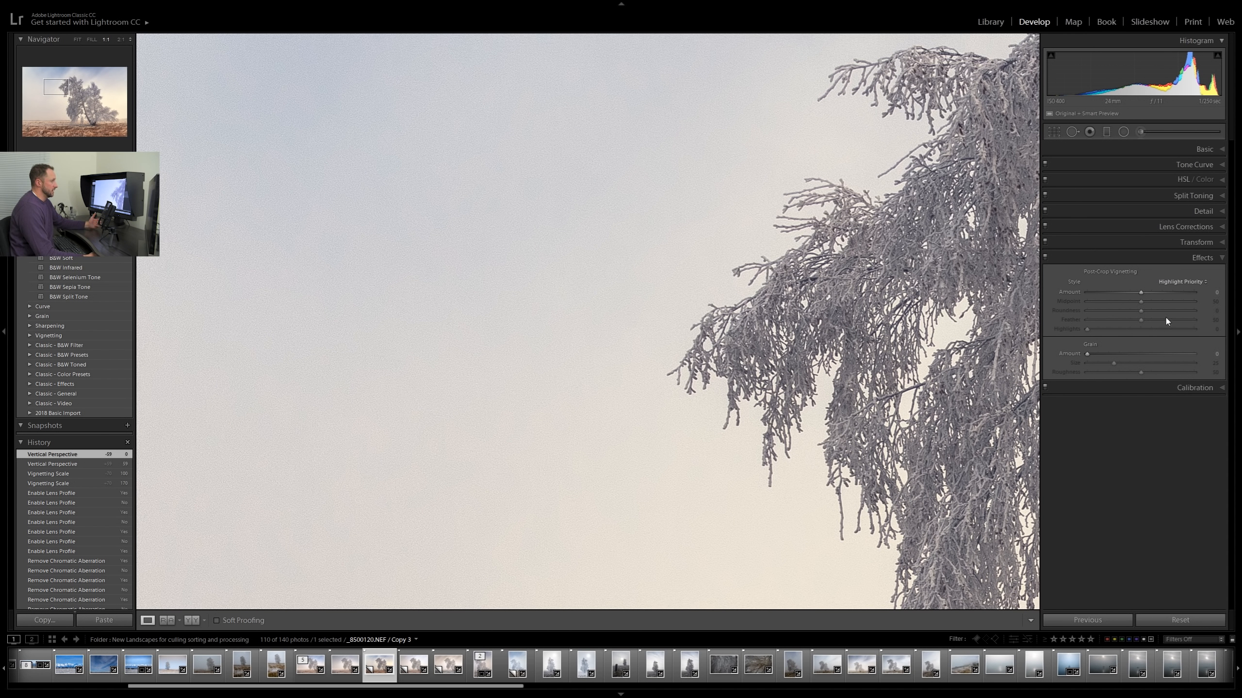
{"action": "left_click", "coordinate": [1110, 354]}
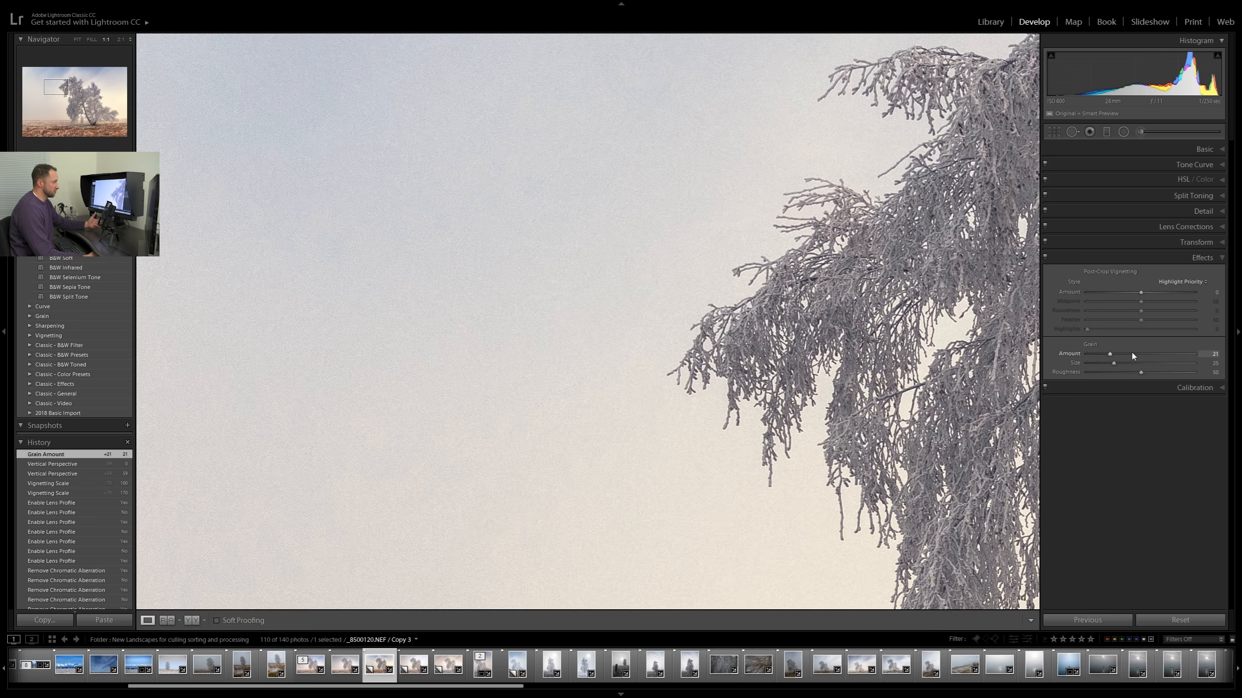
{"action": "left_click", "coordinate": [1128, 354]}
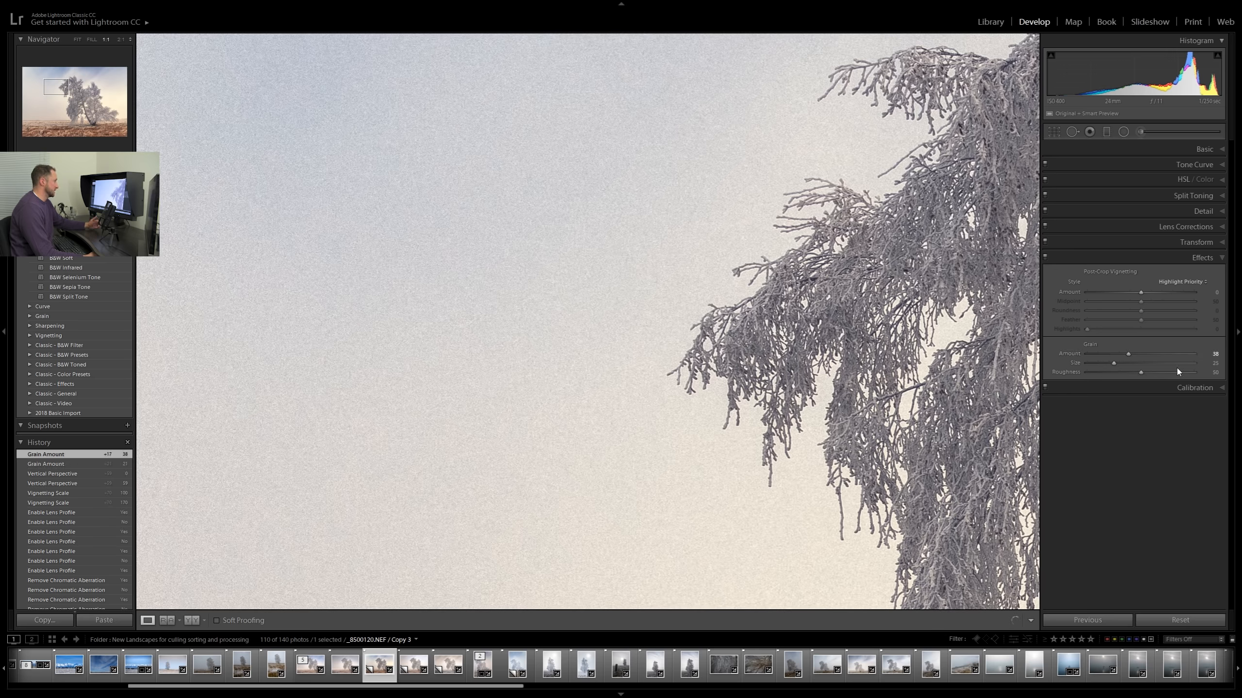
{"action": "left_click", "coordinate": [1193, 353]}
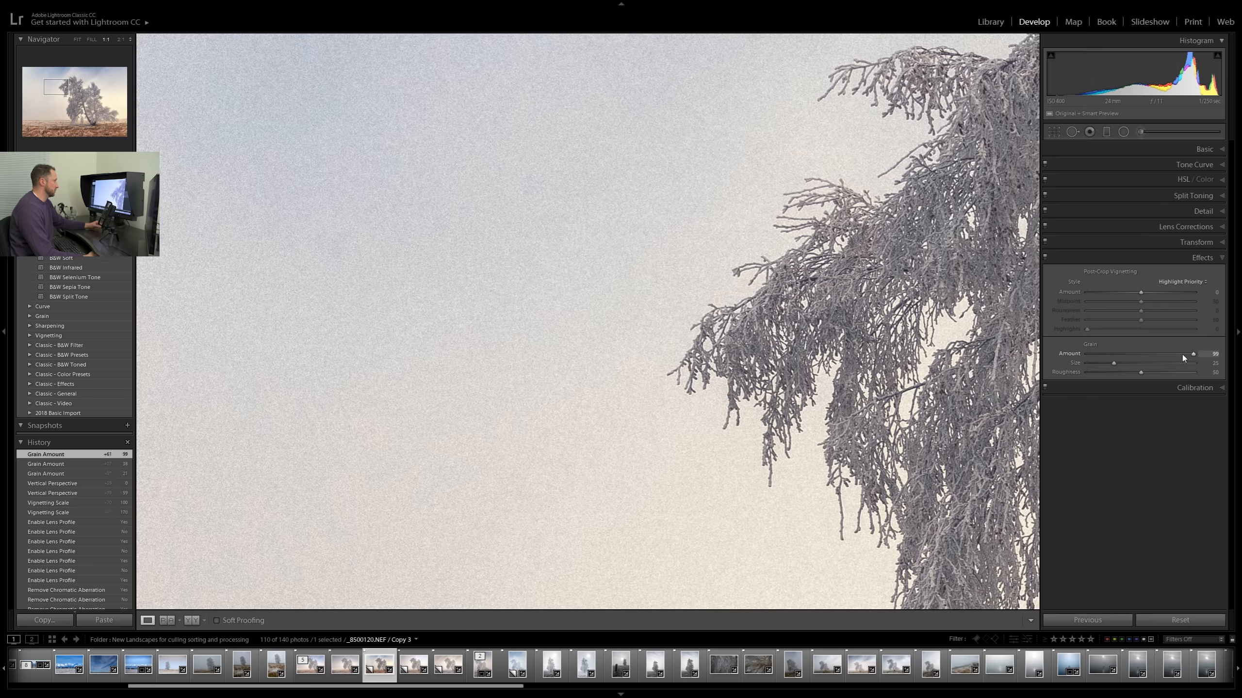
Step: Check the grain on the whole photo, set the grain amount to 38 and view the full photo again
{"action": "left_click", "coordinate": [695, 302]}
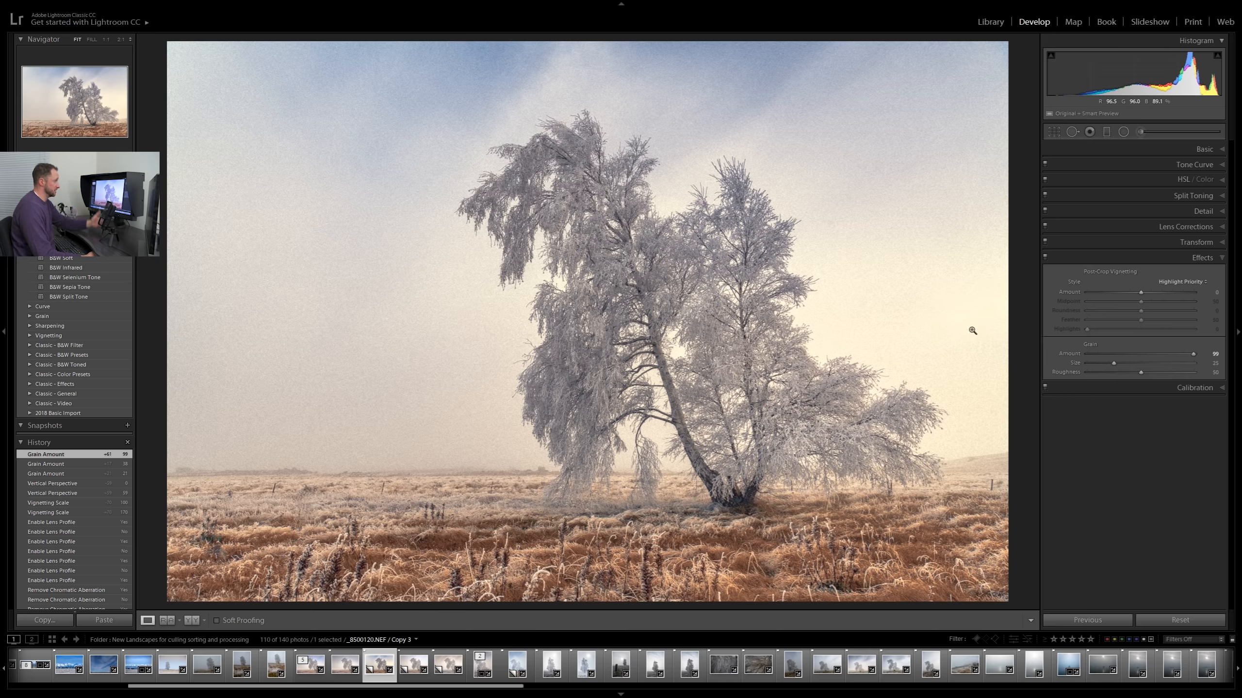
{"action": "left_click", "coordinate": [876, 233]}
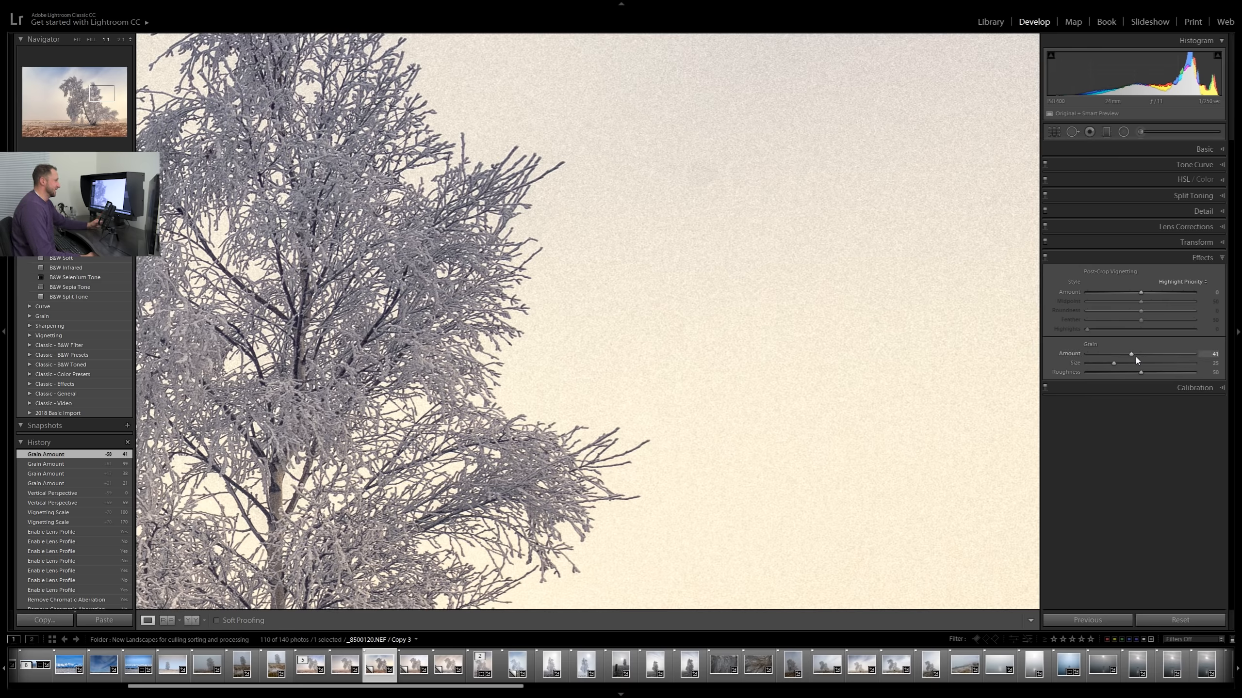
{"action": "left_click_drag", "start_coordinate": [1129, 356], "coordinate": [1125, 355]}
{"action": "left_click", "coordinate": [865, 356]}
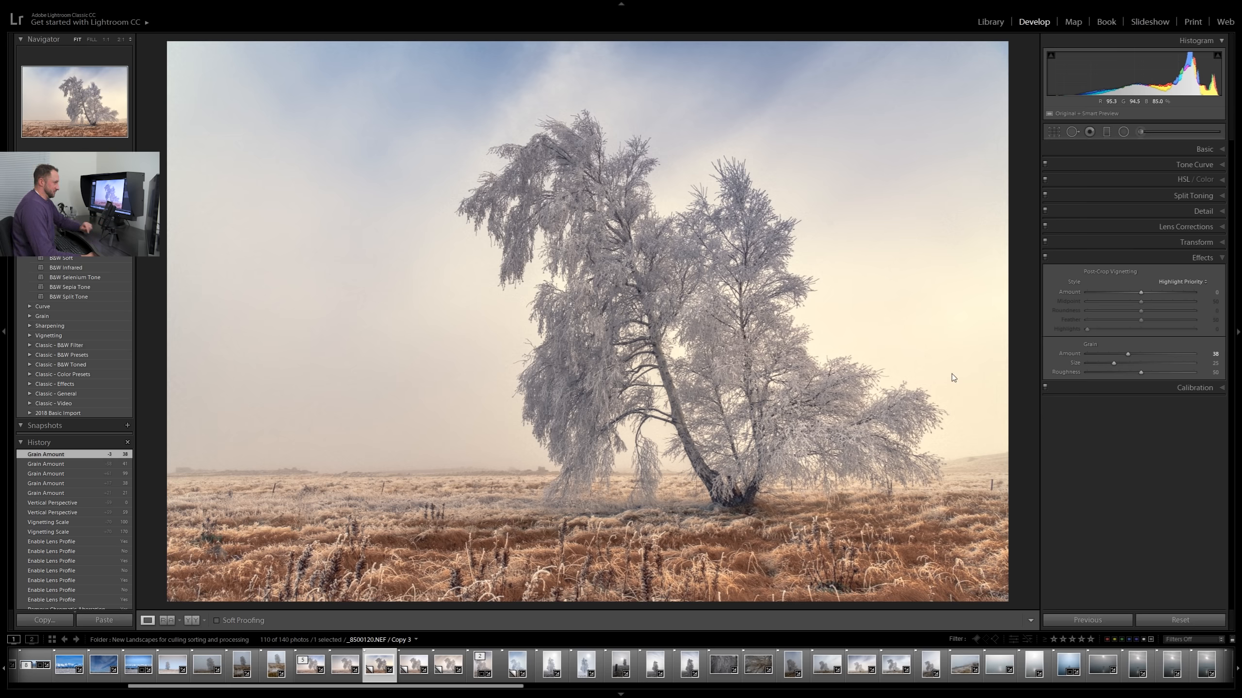
Step: Look at the camera calibration settings without changing any of them
{"action": "left_click", "coordinate": [1223, 260]}
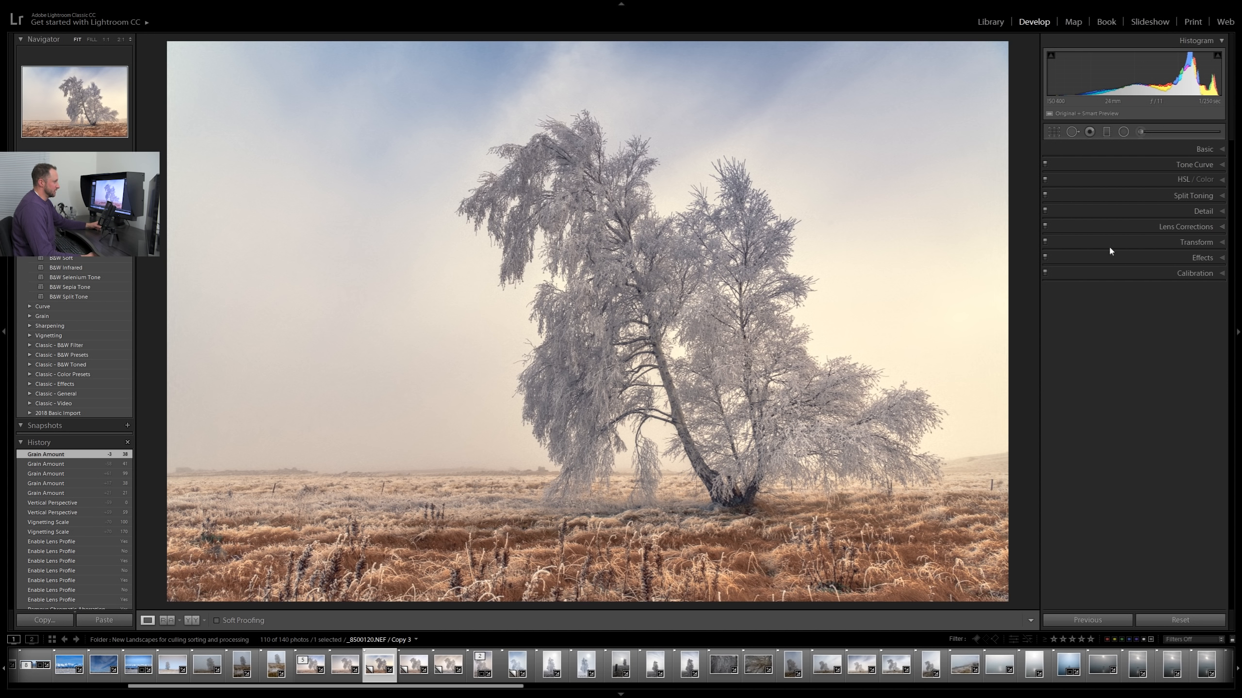
{"action": "left_click", "coordinate": [1223, 273]}
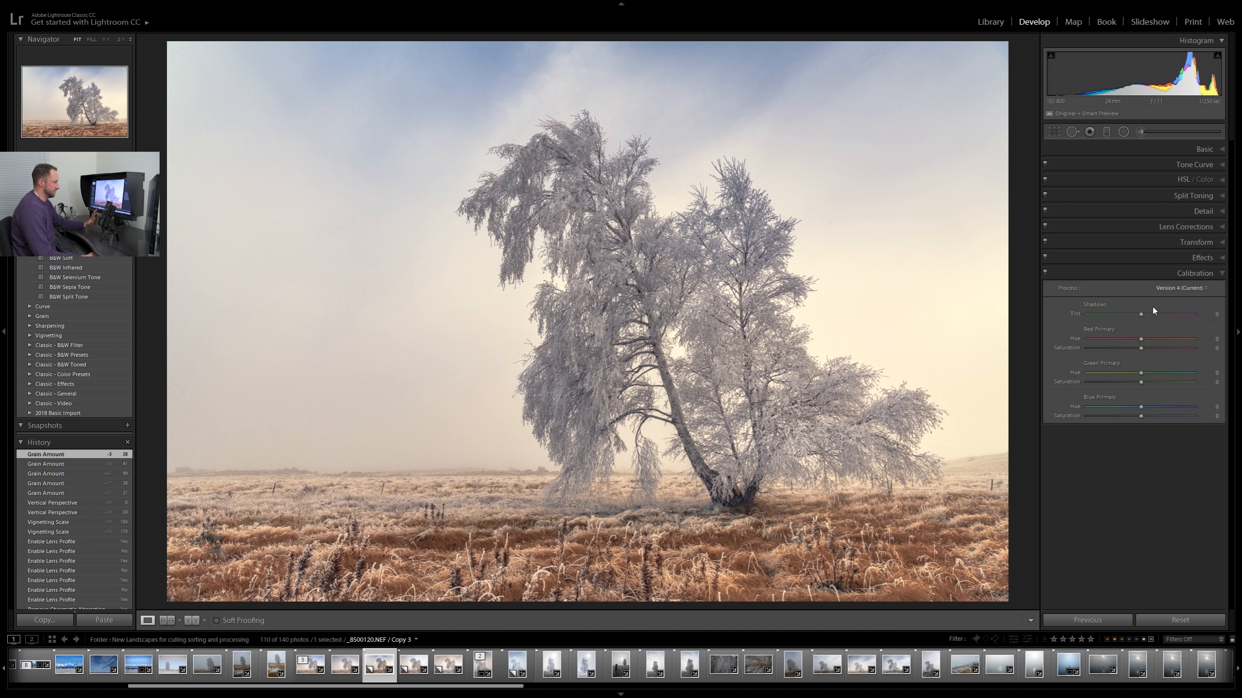
{"action": "left_click", "coordinate": [1216, 274]}
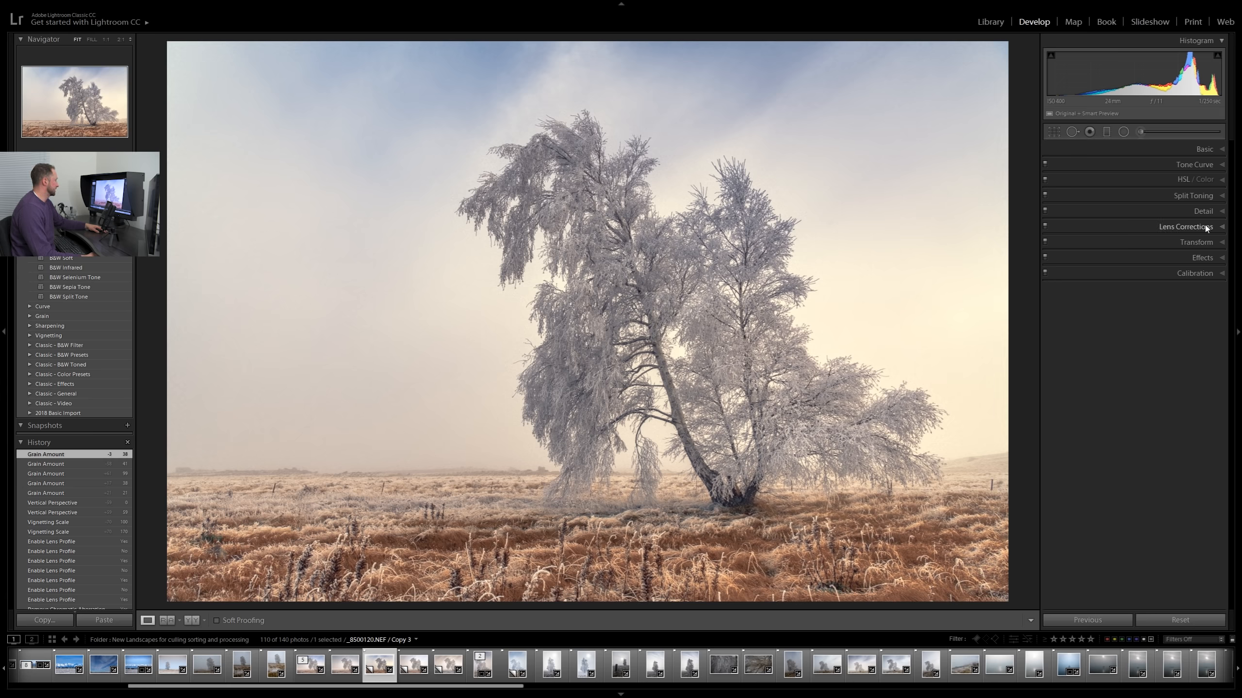
Step: Cool the photo's white balance by setting its temperature to 5982
{"action": "left_click", "coordinate": [1191, 155]}
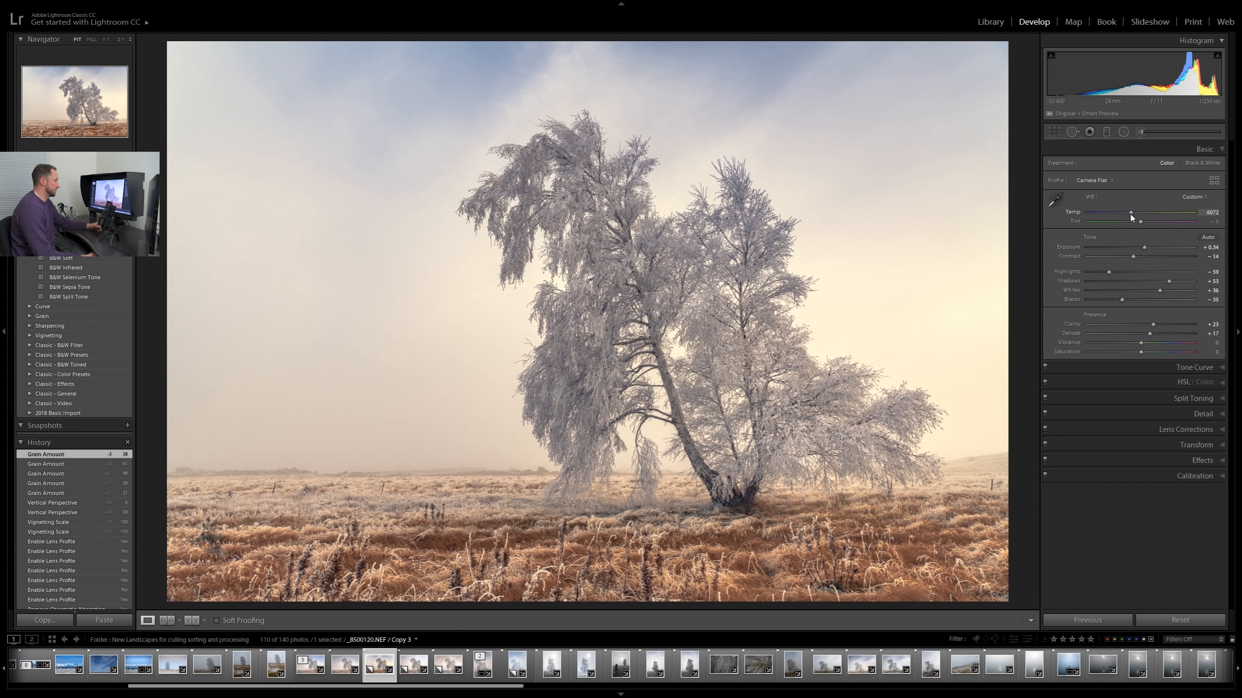
{"action": "left_click_drag", "start_coordinate": [1130, 213], "coordinate": [1129, 214]}
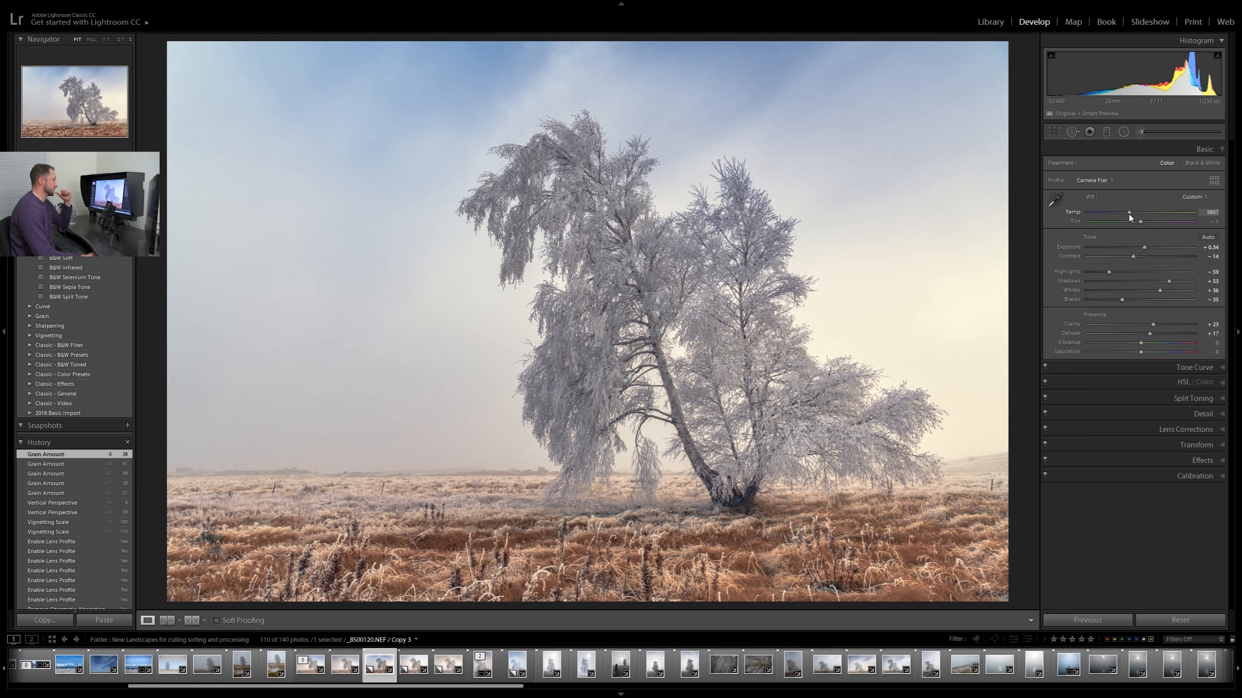
{"action": "left_click_drag", "start_coordinate": [1129, 213], "coordinate": [1129, 214]}
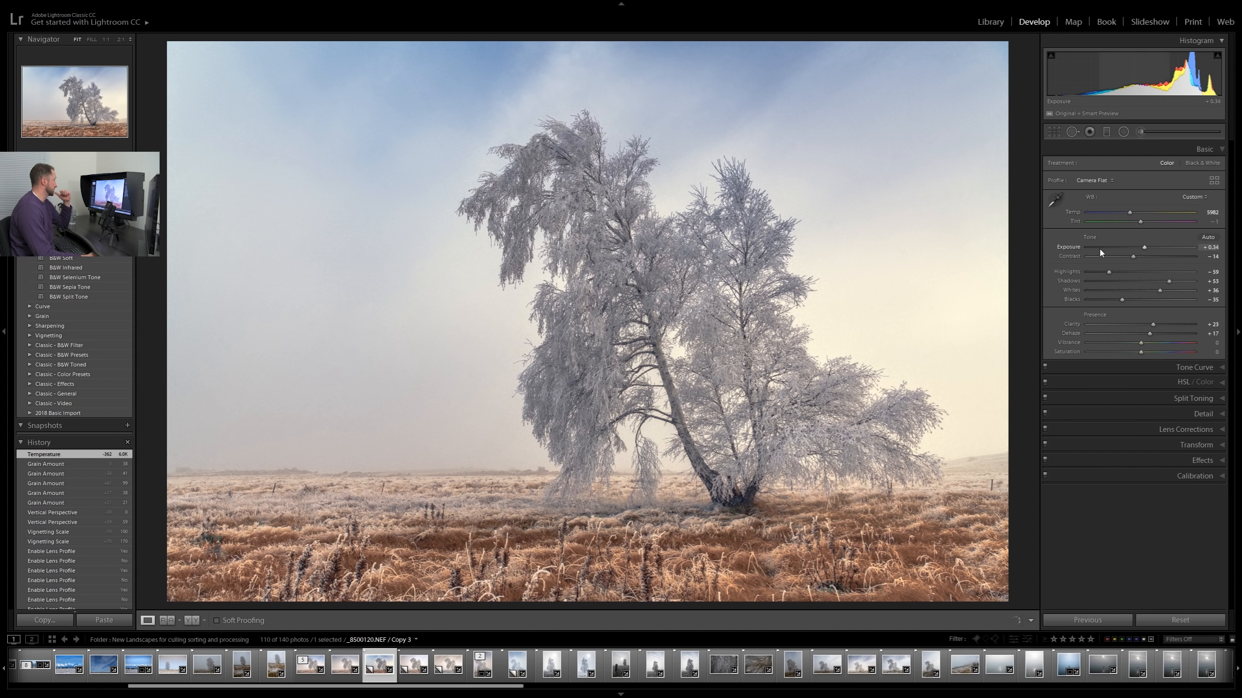
Step: Try vibrance at +96 and -98 and saturation at +100 and -100, resetting each to 0
{"action": "left_click", "coordinate": [1192, 341]}
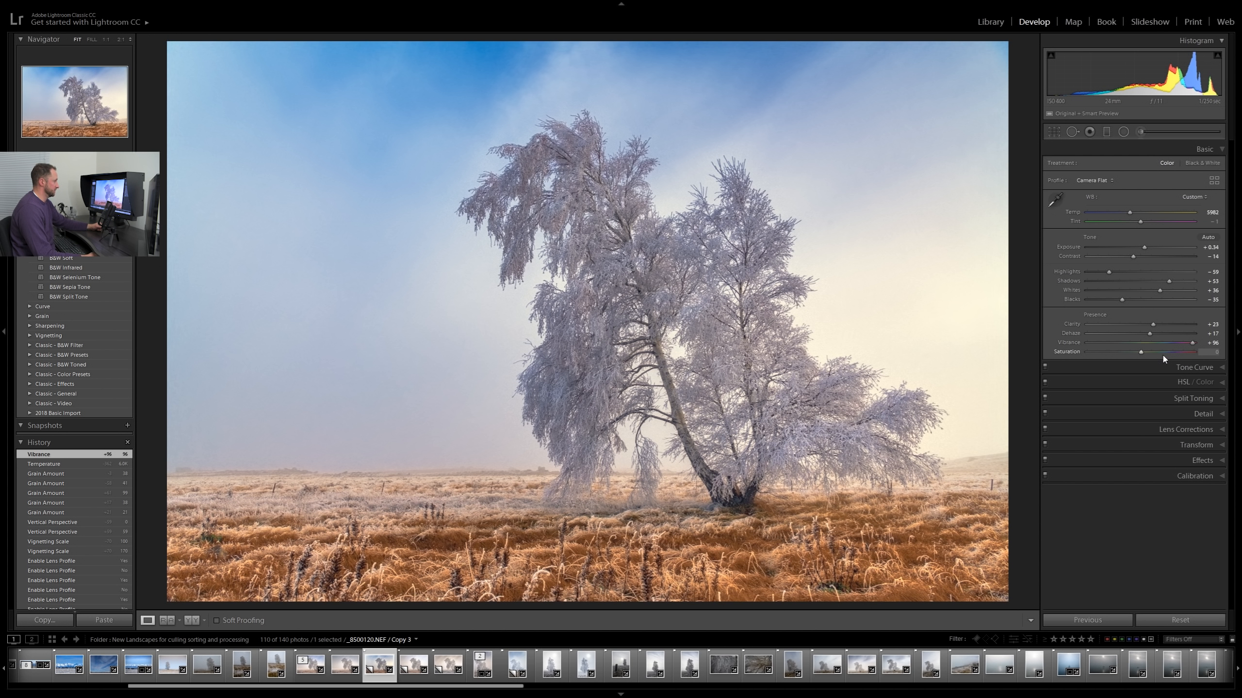
{"action": "left_click", "coordinate": [1088, 343]}
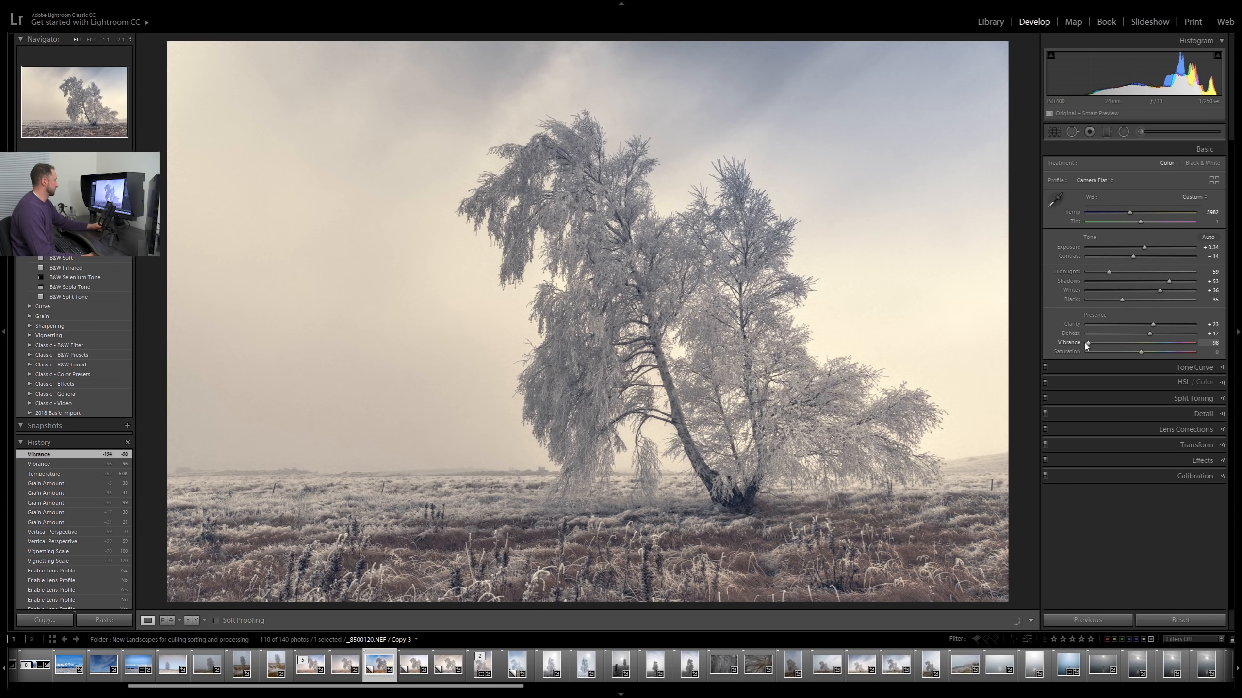
{"action": "double_click", "coordinate": [1091, 345]}
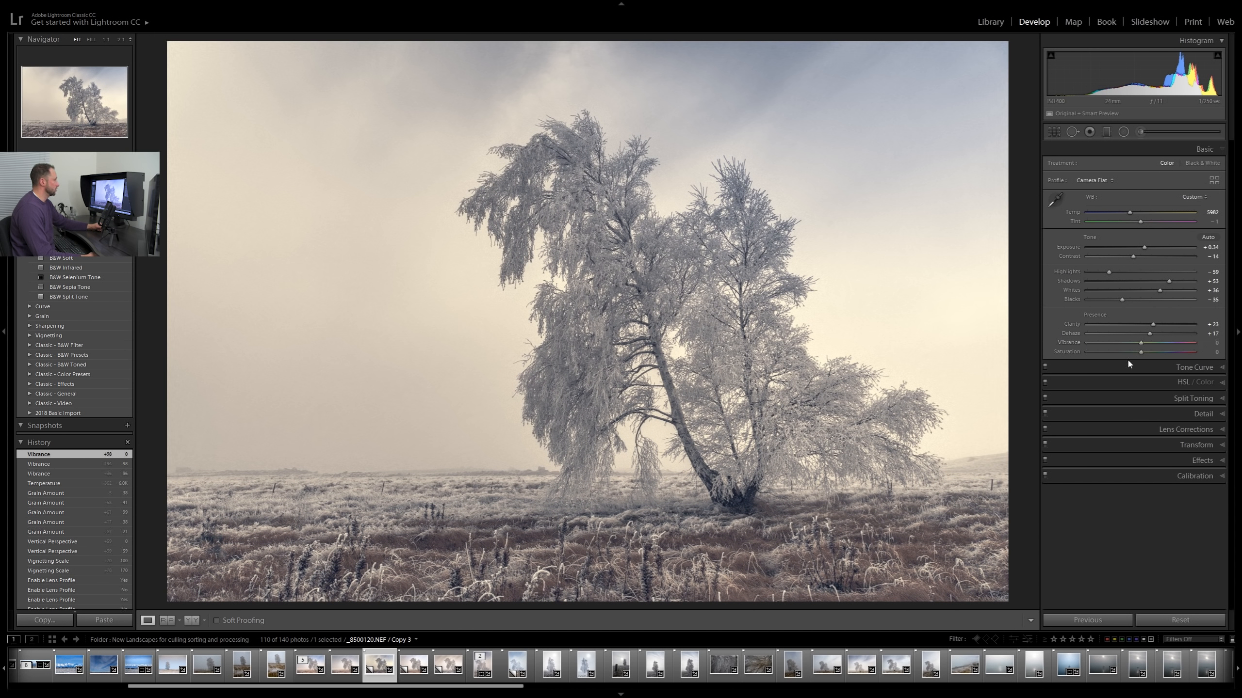
{"action": "left_click", "coordinate": [1197, 353]}
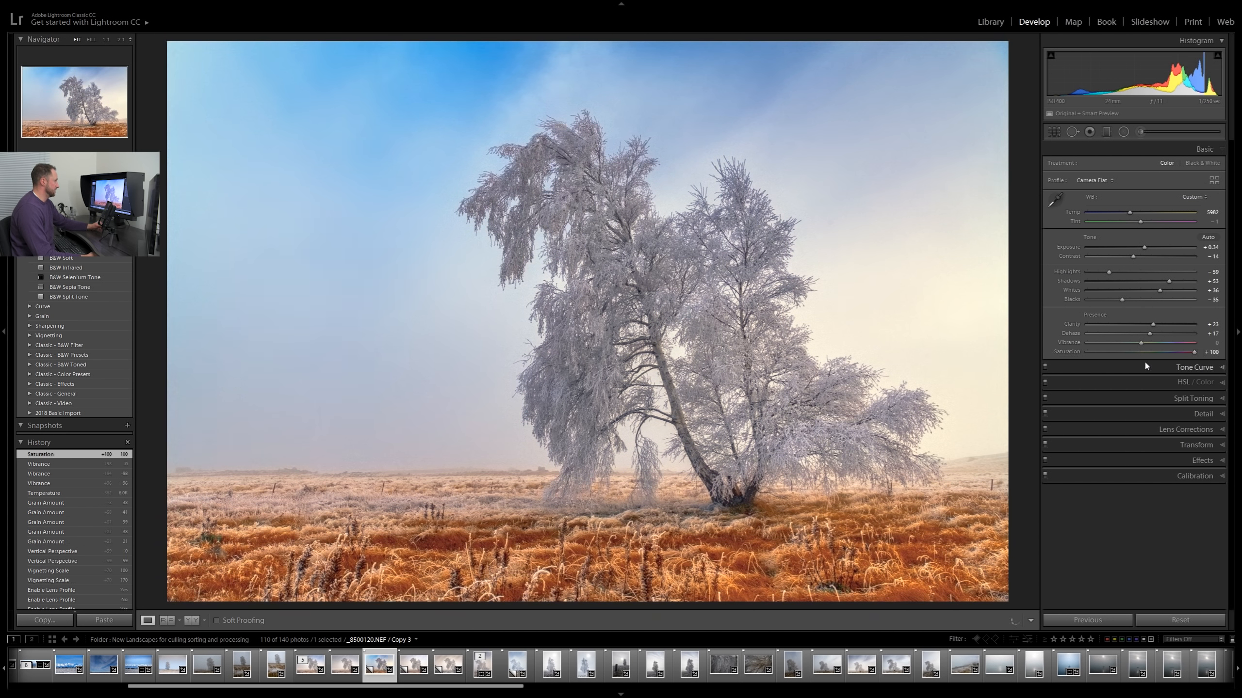
{"action": "left_click", "coordinate": [1086, 353]}
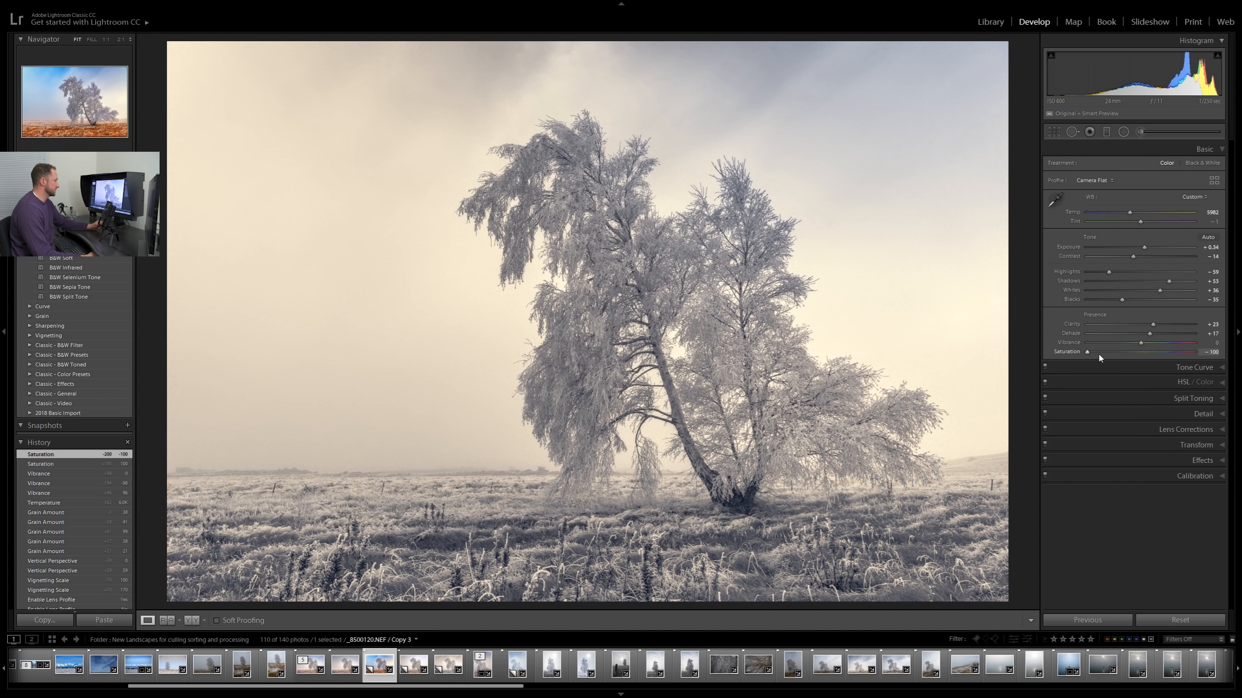
{"action": "double_click", "coordinate": [1088, 352]}
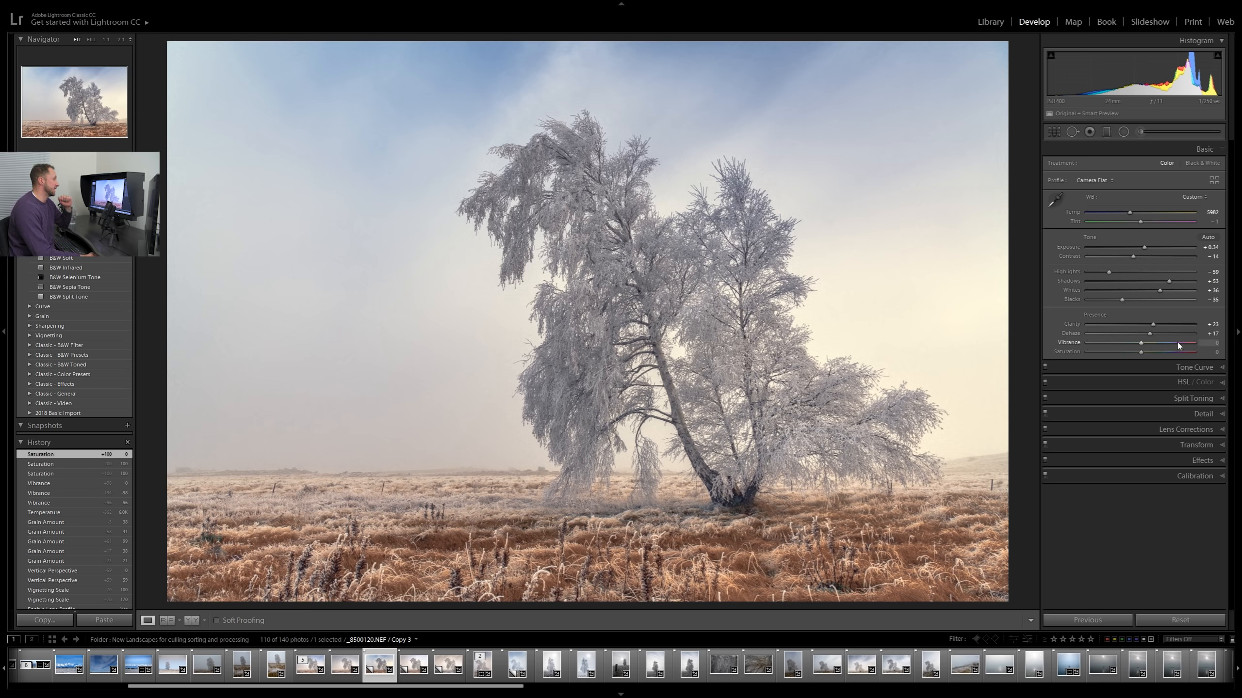
Step: Set the photo's vibrance to +33 and its saturation to -100
{"action": "mouse_move", "coordinate": [1161, 344]}
{"action": "left_mouse_down"}
{"action": "mouse_move", "coordinate": [1172, 343]}
{"action": "mouse_move", "coordinate": [1158, 344]}
{"action": "left_mouse_up"}
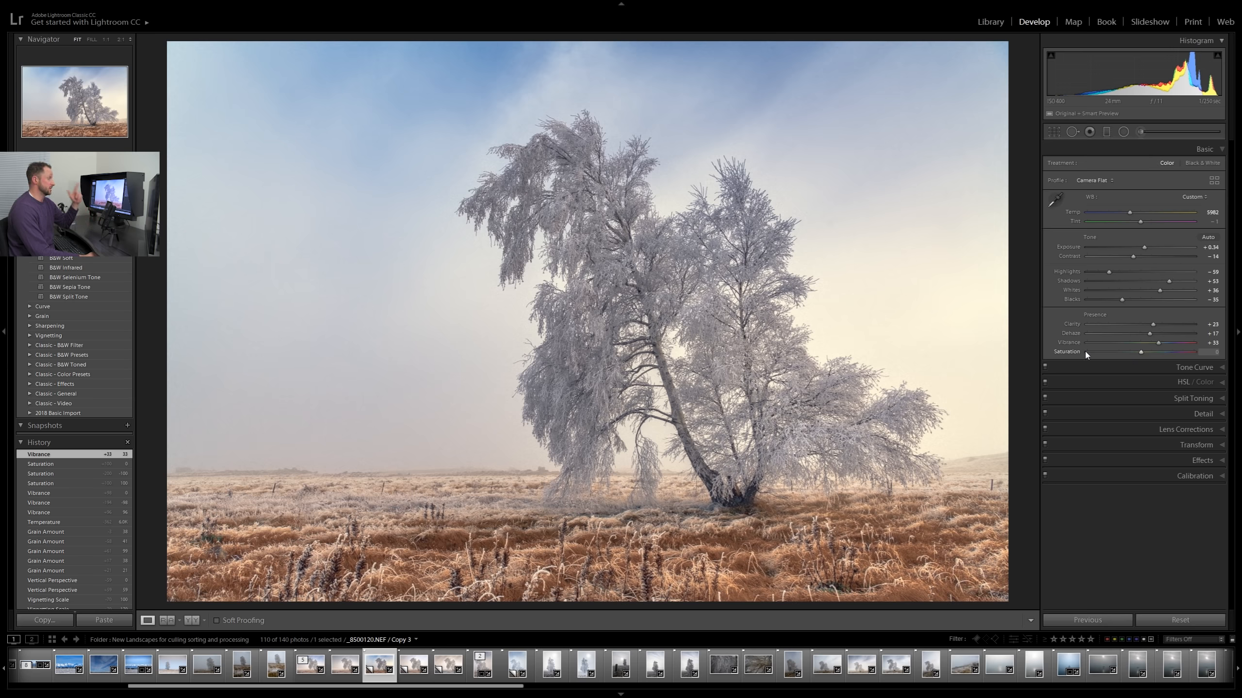
{"action": "left_click_drag", "start_coordinate": [1092, 352], "coordinate": [1028, 355]}
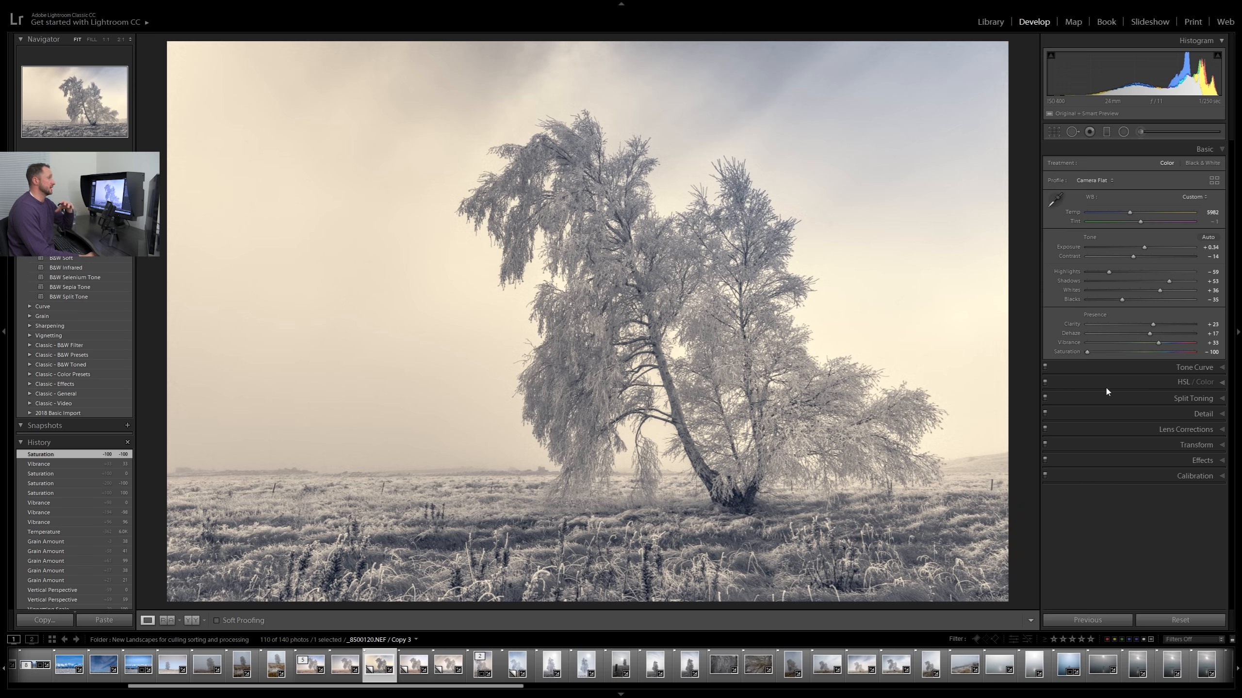
Step: Try lowering the highlight endpoint of the blue channel's point curve and undo that change
{"action": "left_click", "coordinate": [1193, 368]}
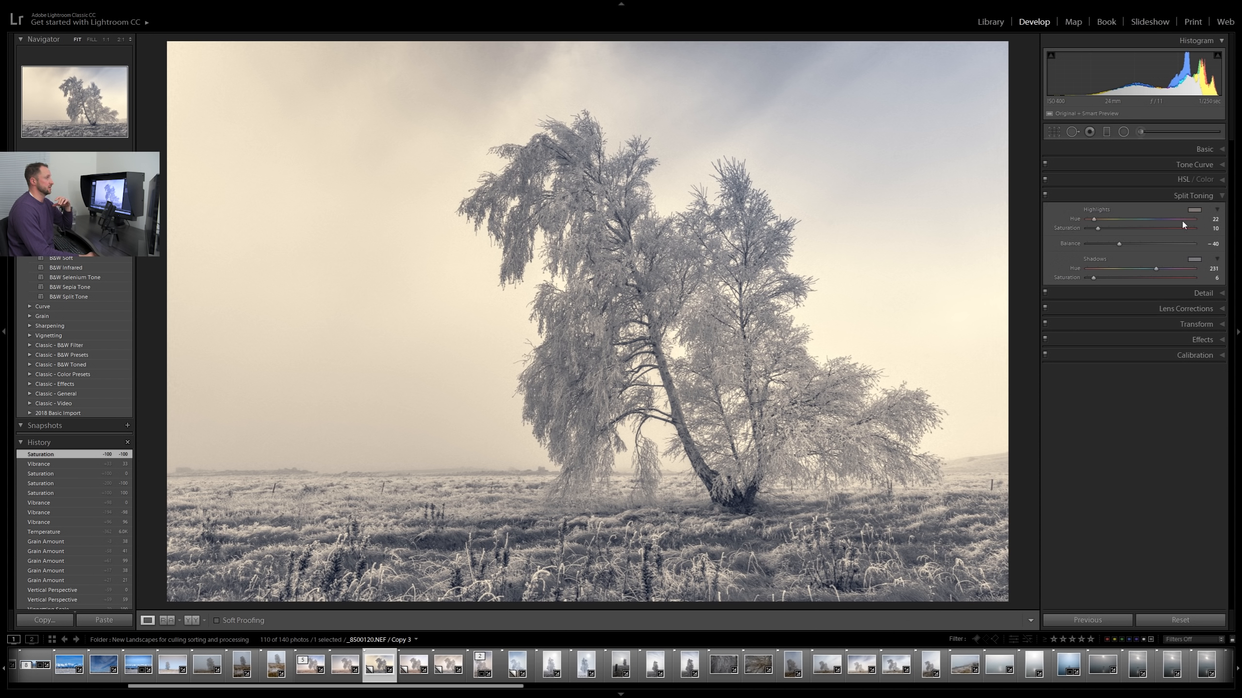
{"action": "left_click_drag", "start_coordinate": [1181, 192], "coordinate": [1185, 231]}
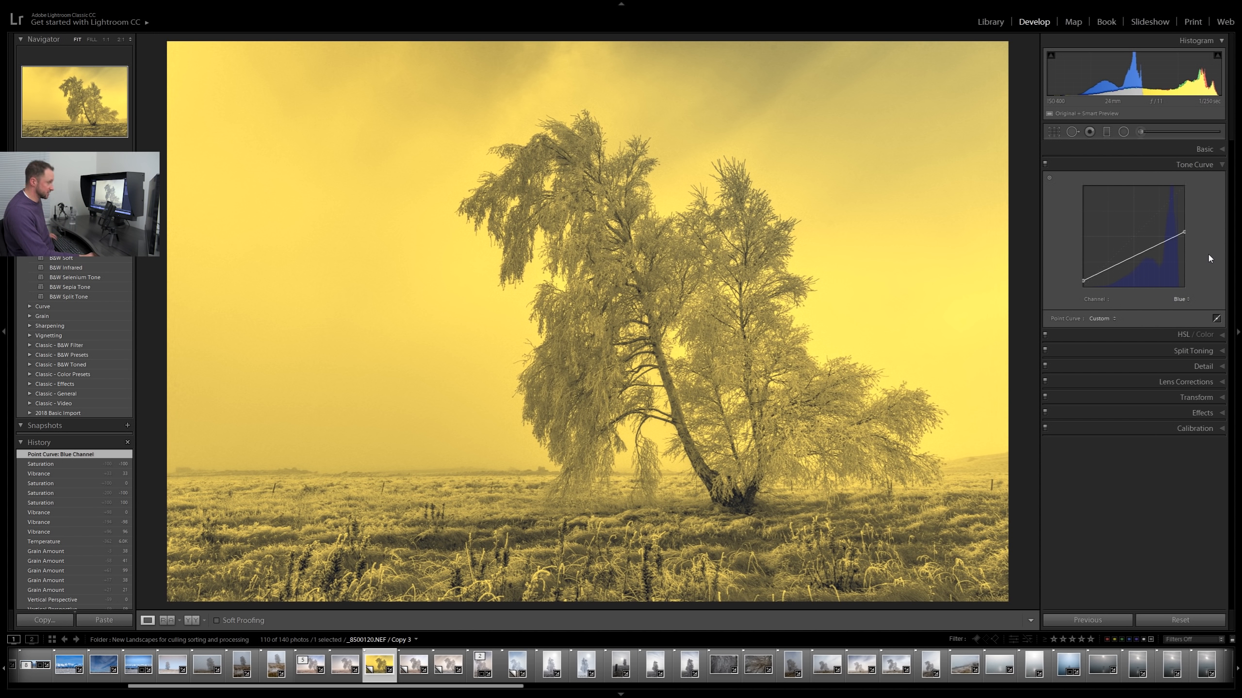
{"action": "key", "text": "ctrl+z"}
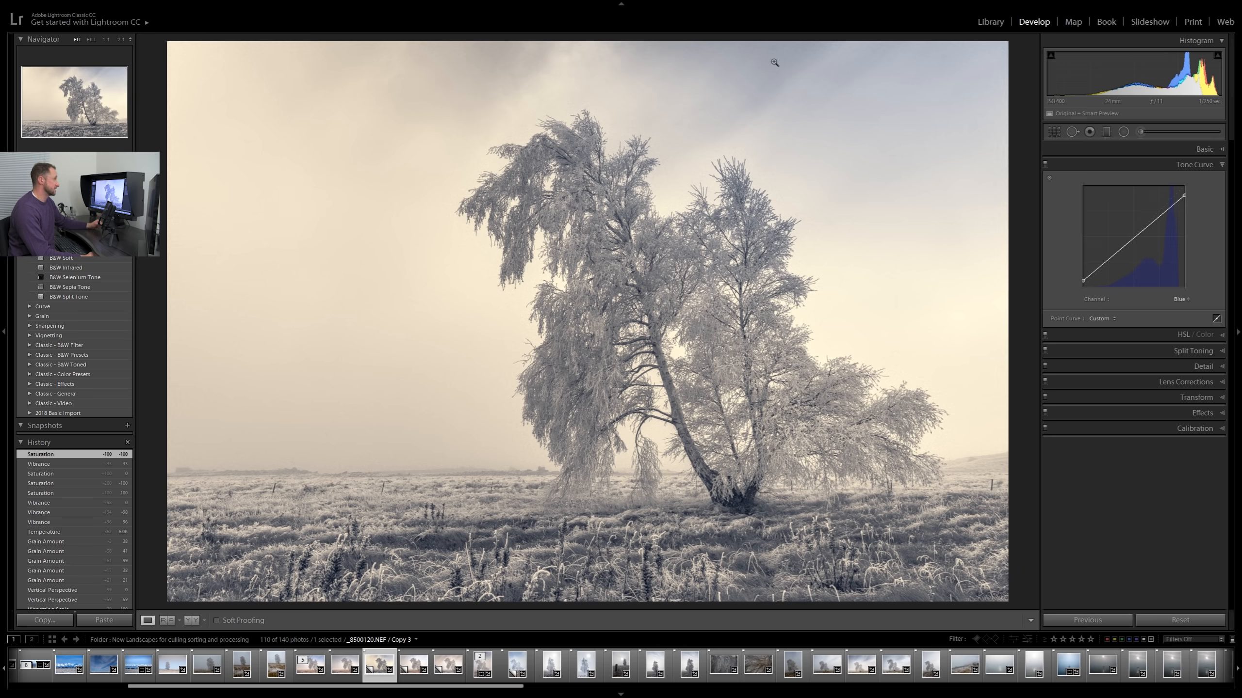
Step: Check the color tint of the radial filter pinned at the photo's upper-right corner, then leave the filter
{"action": "left_click", "coordinate": [1124, 132]}
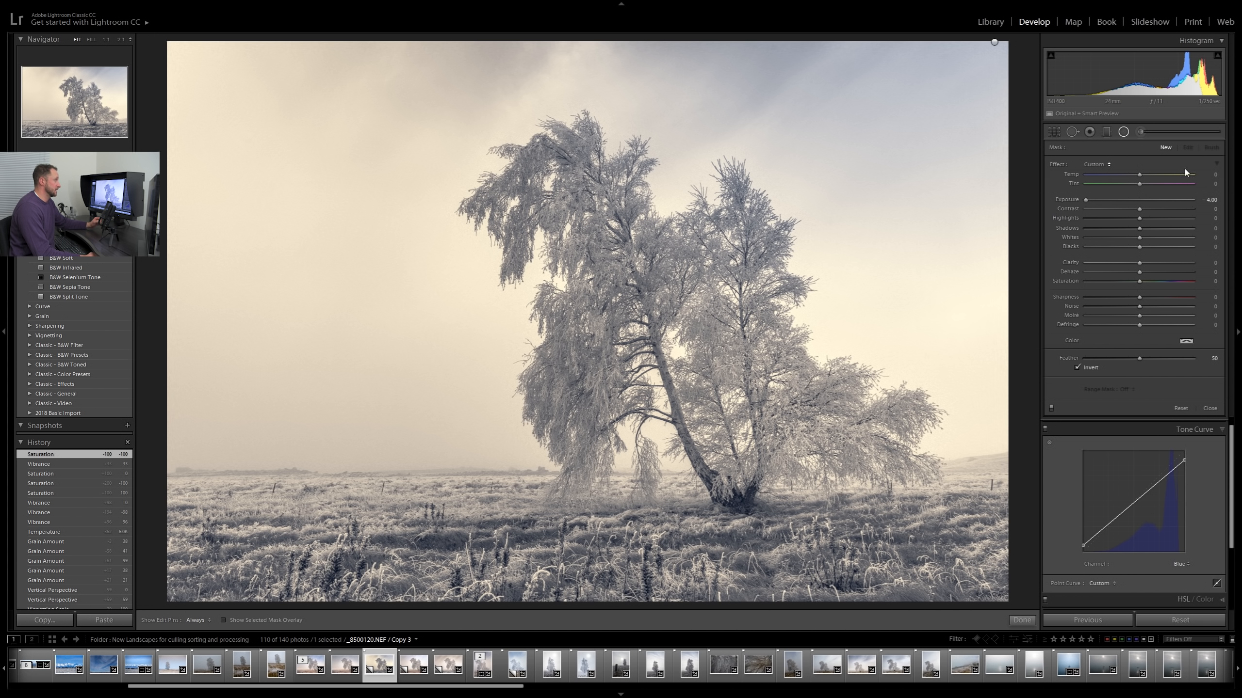
{"action": "left_click", "coordinate": [994, 43]}
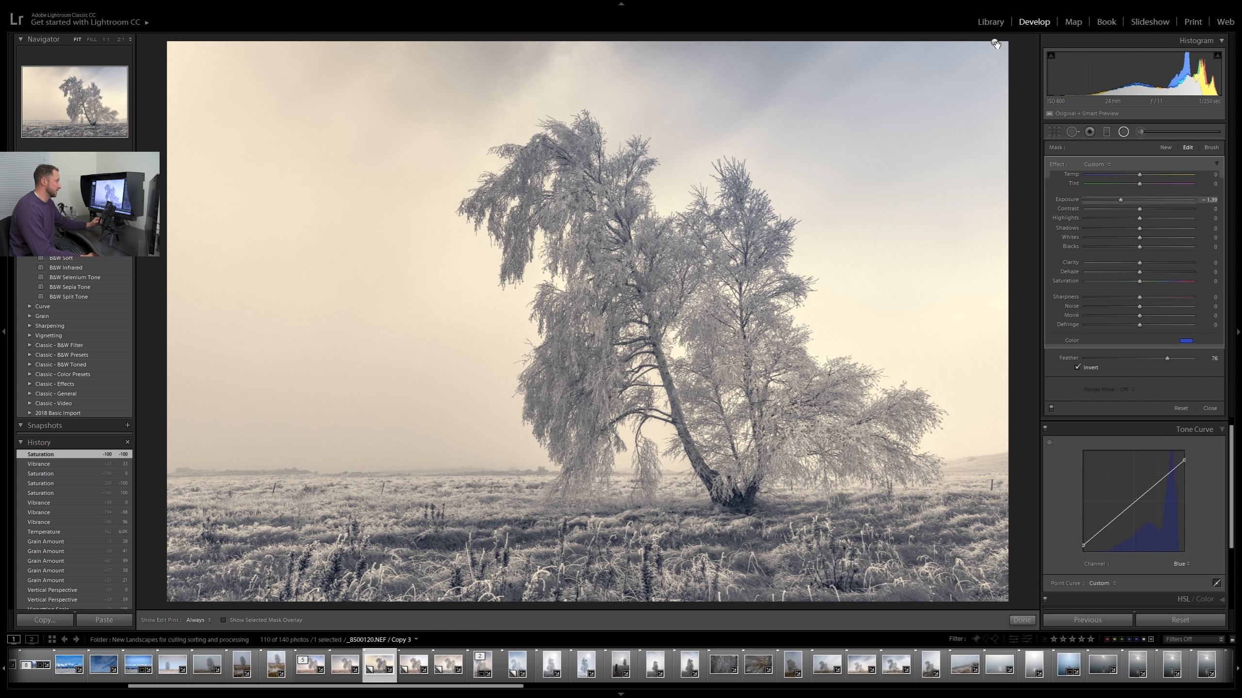
{"action": "left_click", "coordinate": [1190, 343]}
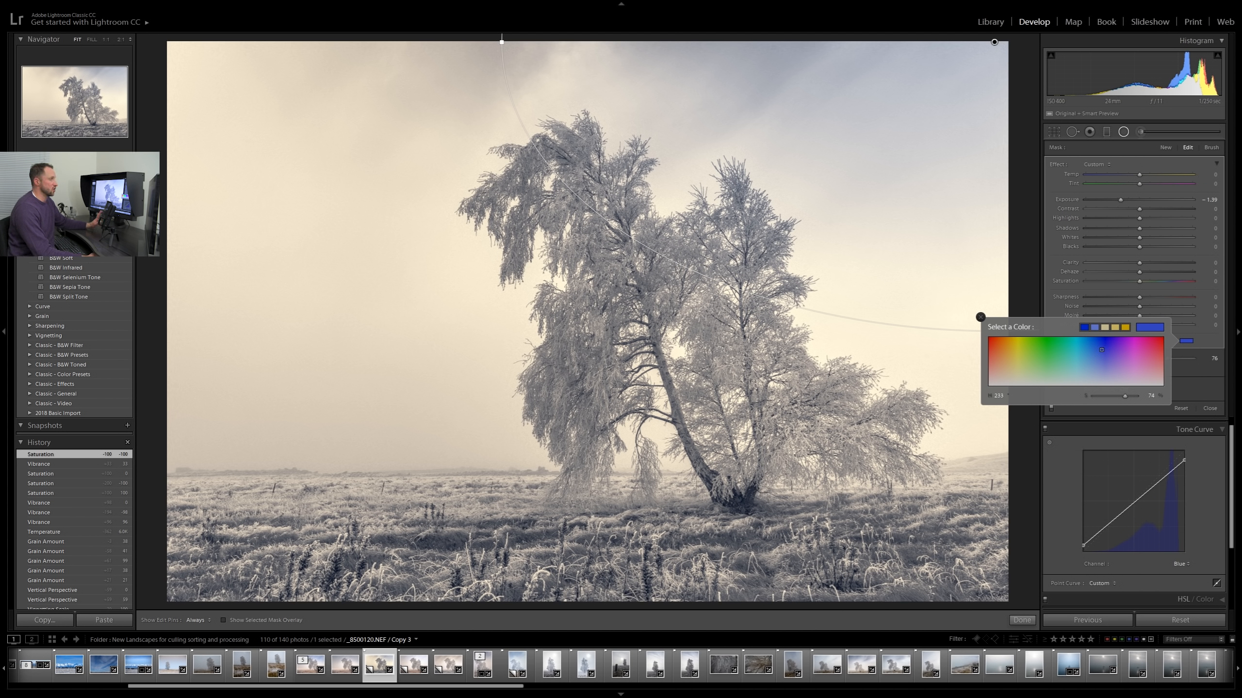
{"action": "left_click", "coordinate": [1216, 342]}
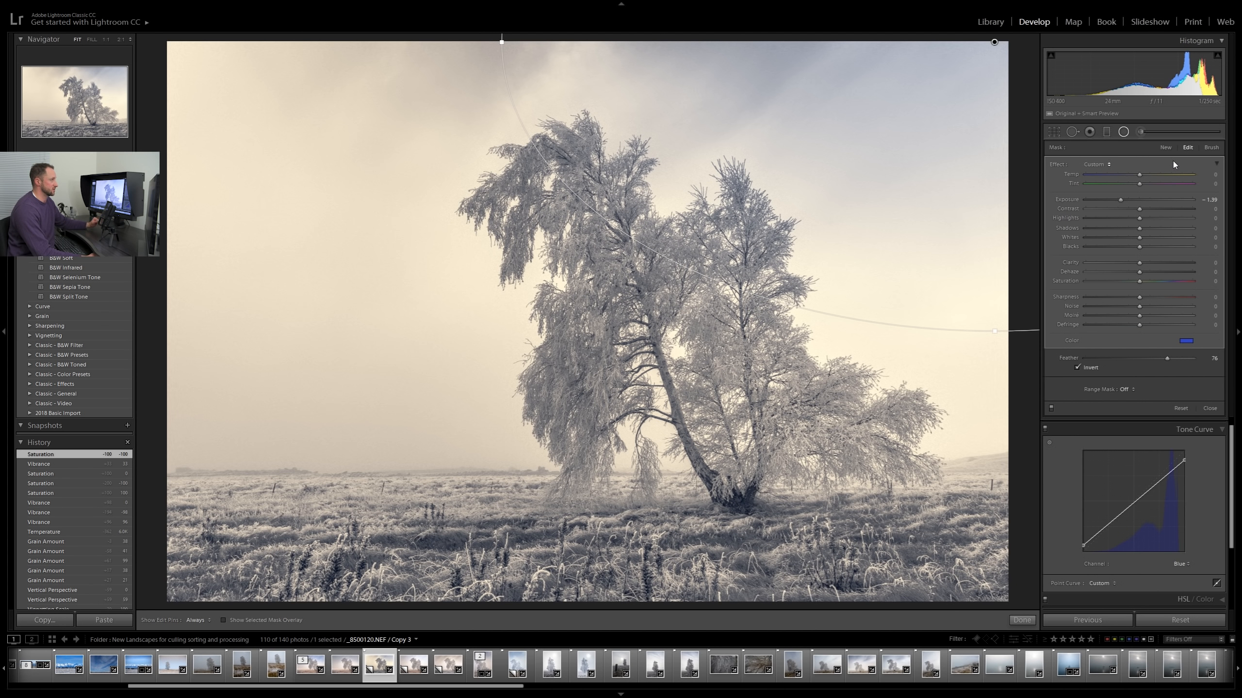
{"action": "left_click", "coordinate": [1124, 132]}
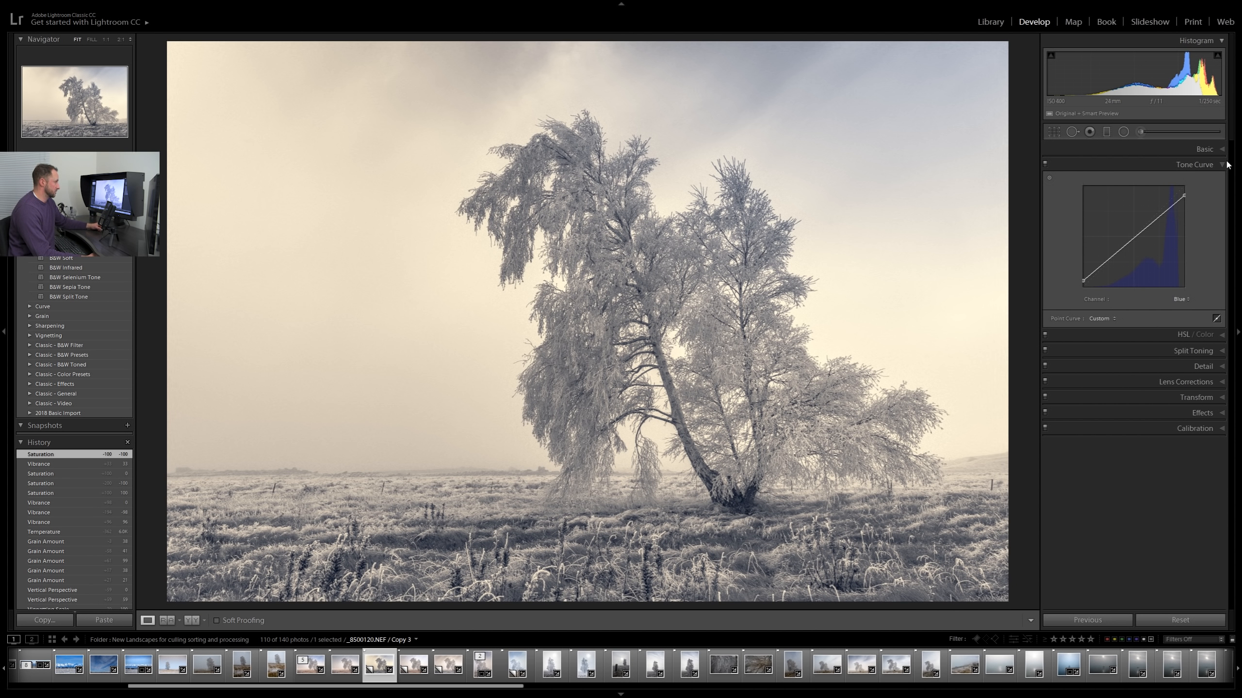
Step: Try the photo's overall saturation at -38 and 0, settling on -33
{"action": "left_click", "coordinate": [1205, 149]}
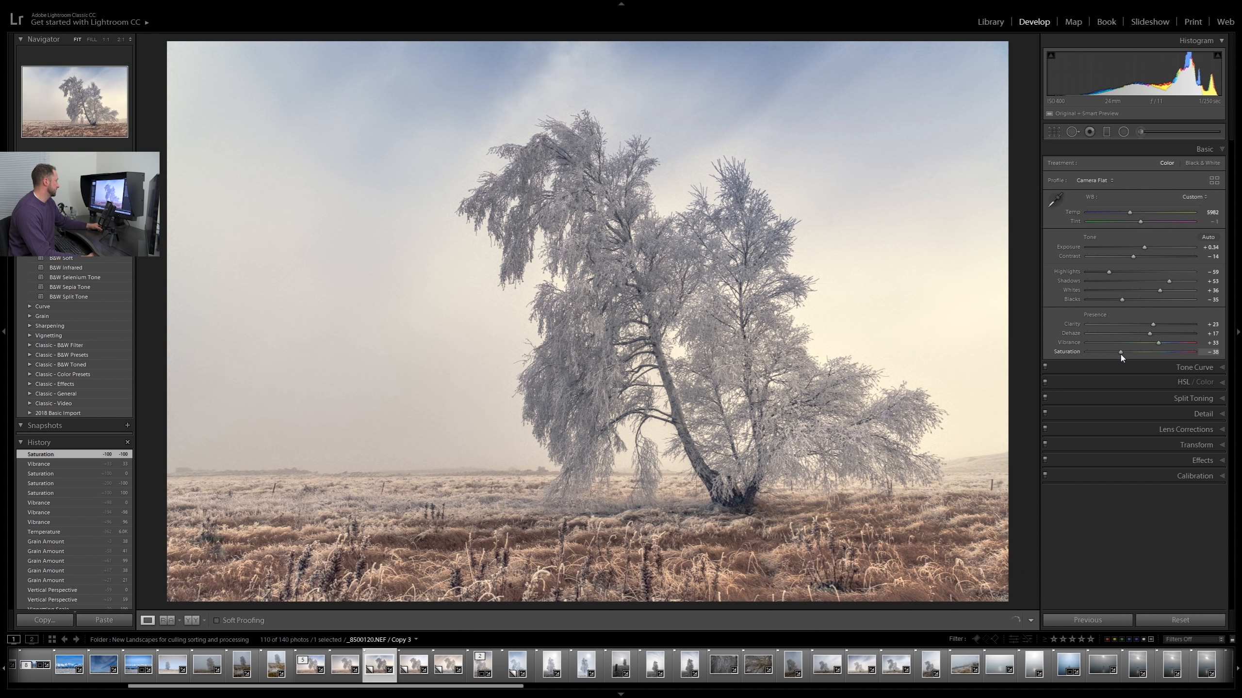
{"action": "left_click_drag", "start_coordinate": [1120, 354], "coordinate": [1121, 354]}
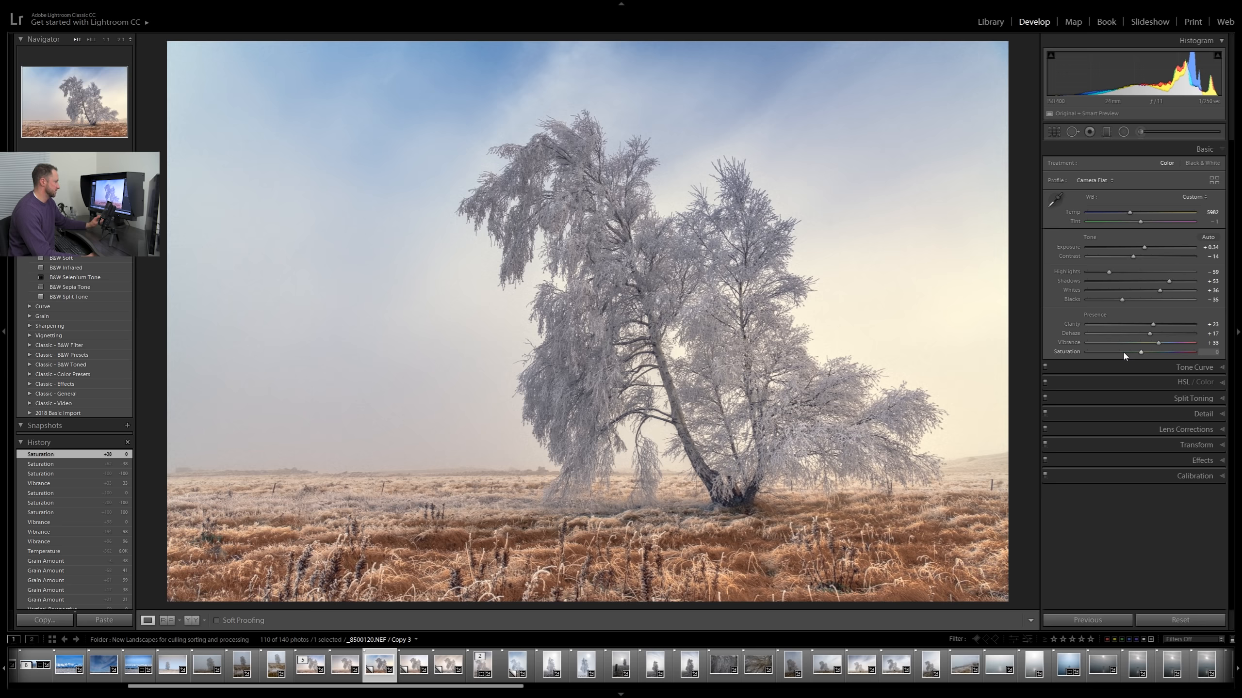
{"action": "left_click_drag", "start_coordinate": [1124, 355], "coordinate": [1123, 356]}
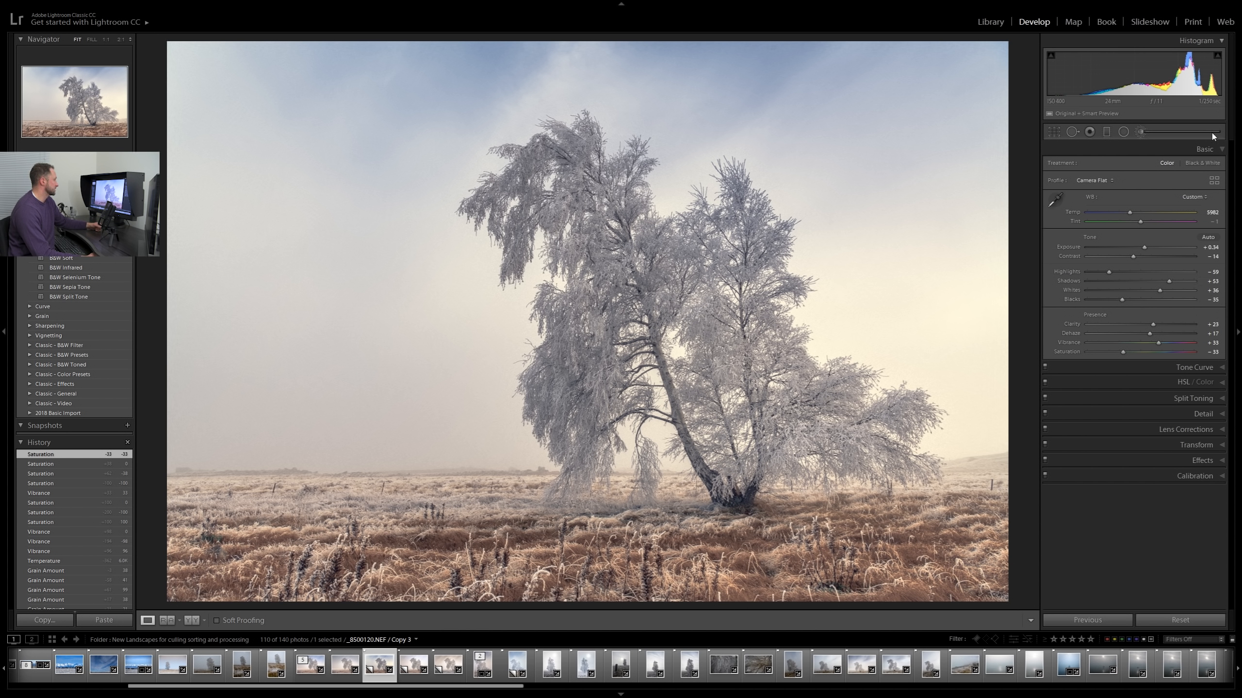
Step: Reset the blue luminance to 0, try the blue saturation at -100 and settle on -26
{"action": "left_click", "coordinate": [1218, 383]}
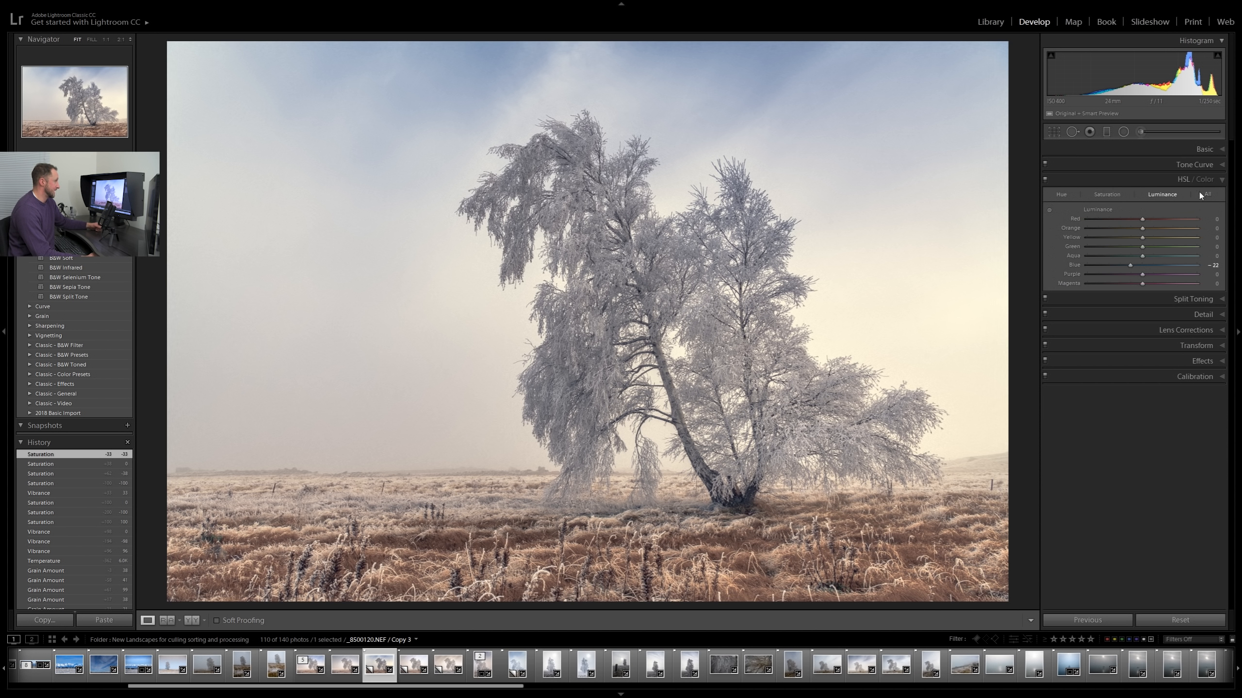
{"action": "double_click", "coordinate": [1130, 266]}
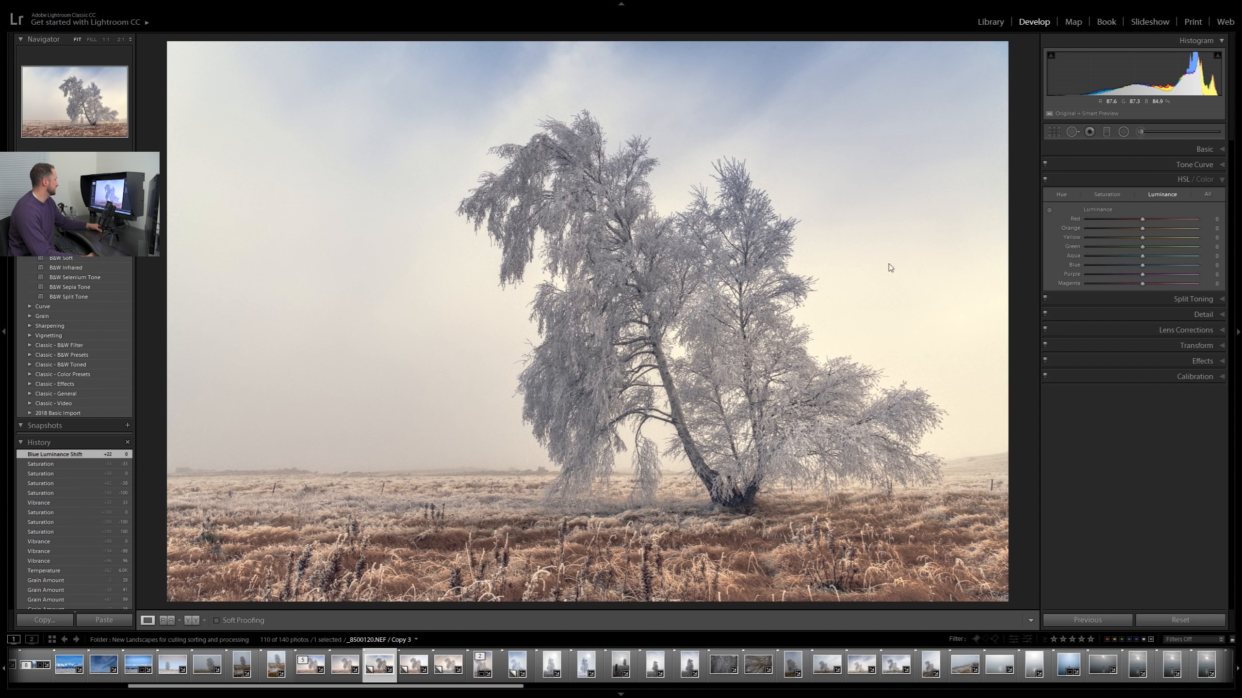
{"action": "left_click", "coordinate": [1119, 195]}
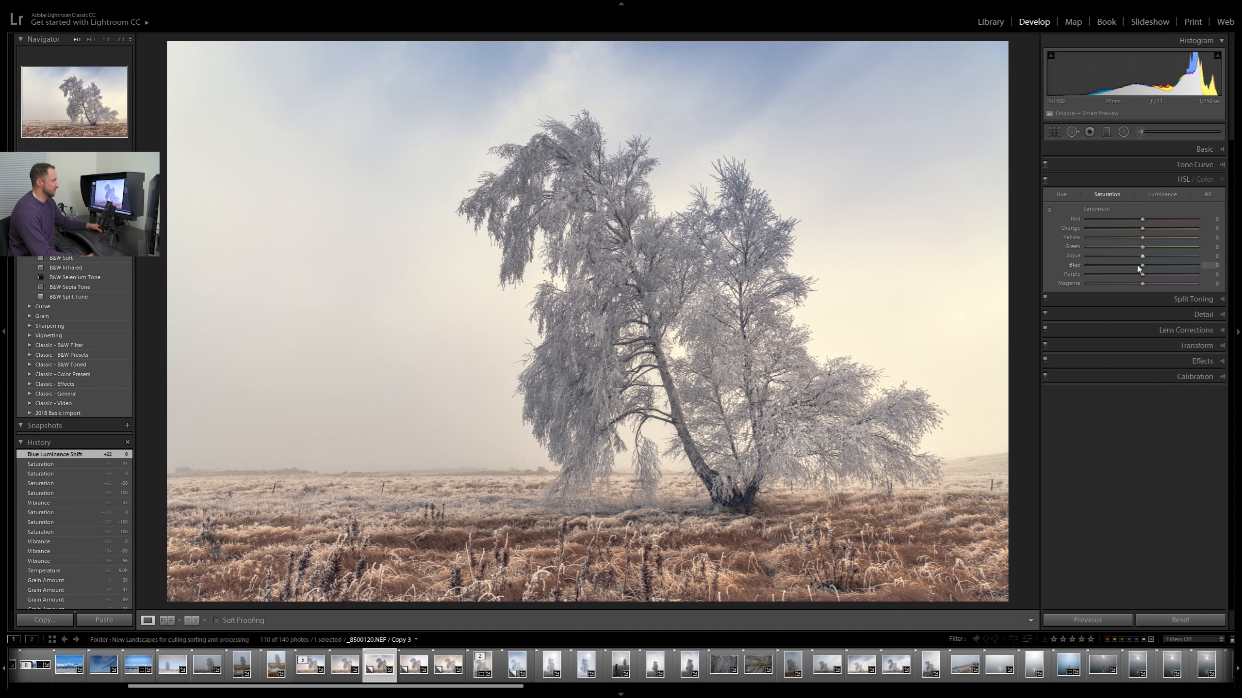
{"action": "left_click_drag", "start_coordinate": [1139, 266], "coordinate": [1025, 272]}
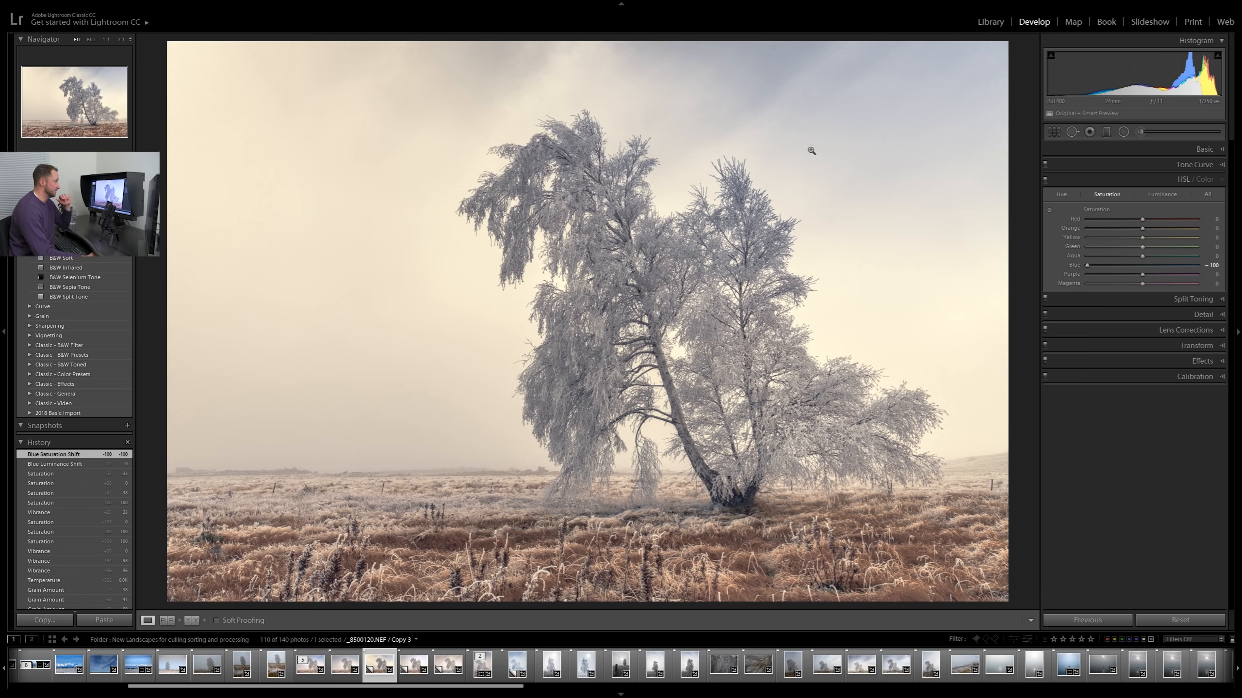
{"action": "left_click", "coordinate": [1130, 265]}
{"action": "left_click_drag", "start_coordinate": [1131, 265], "coordinate": [1127, 265]}
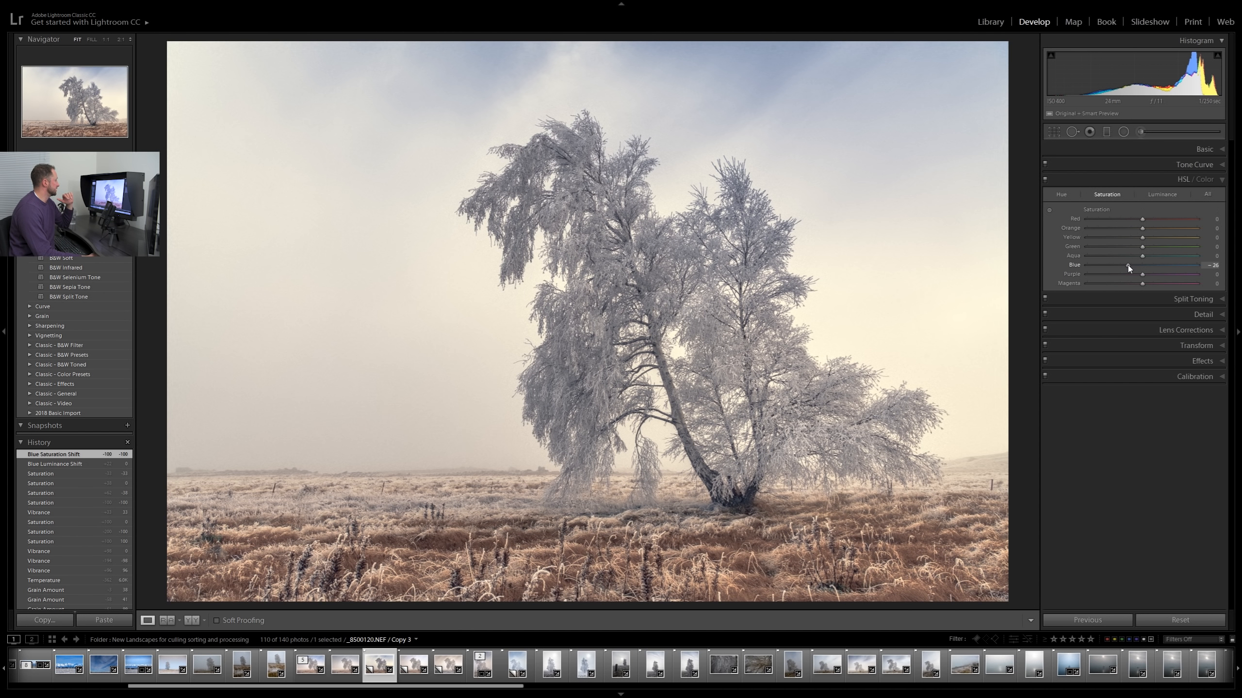
Step: Try the blue luminance at +40 and reset it to 0
{"action": "left_click", "coordinate": [1159, 194]}
{"action": "left_click_drag", "start_coordinate": [1142, 265], "coordinate": [1165, 265]}
{"action": "double_click", "coordinate": [1165, 265]}
Step: Add a wide radial filter centred on the tree with exposure -4.00, affecting the area outside the ellipse
{"action": "left_click", "coordinate": [1123, 131]}
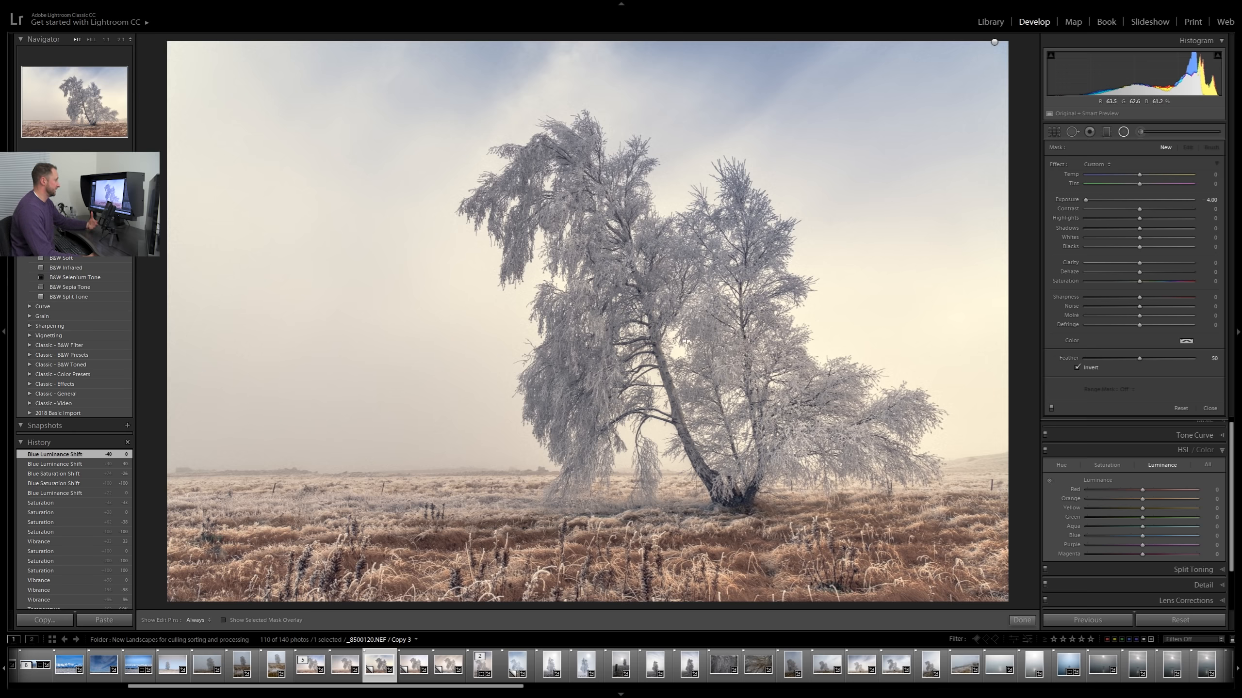
{"action": "left_click_drag", "start_coordinate": [686, 338], "coordinate": [1014, 51]}
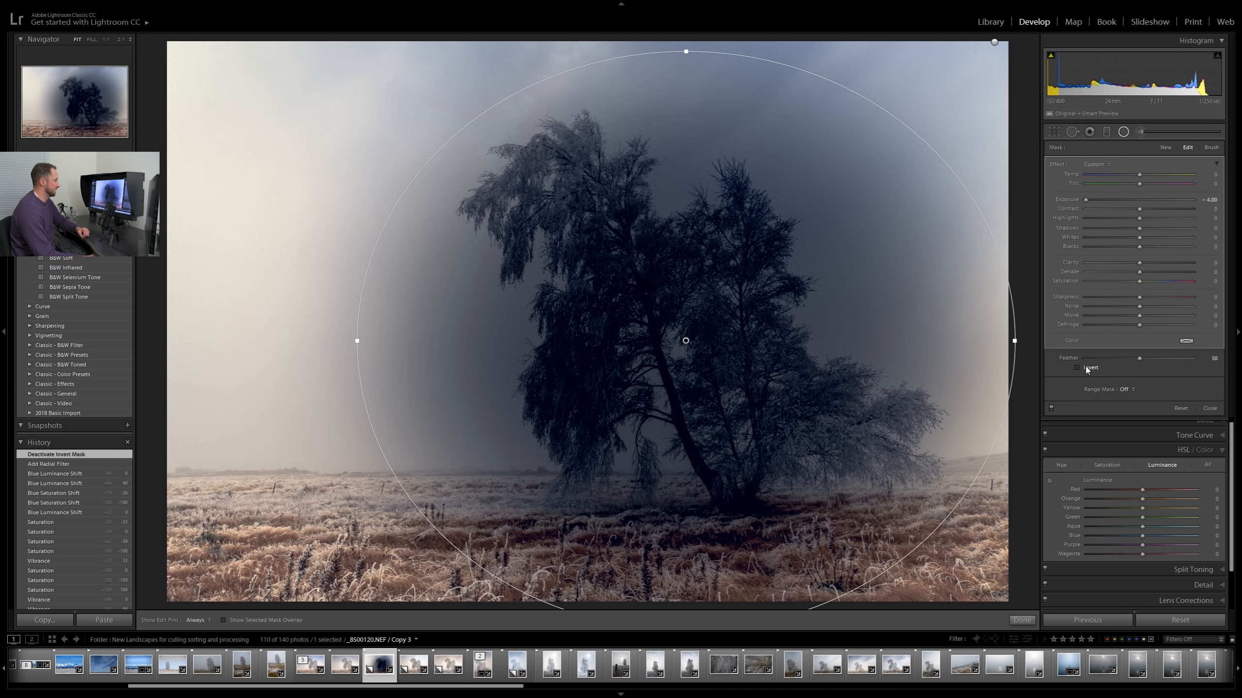
{"action": "left_click", "coordinate": [1077, 367]}
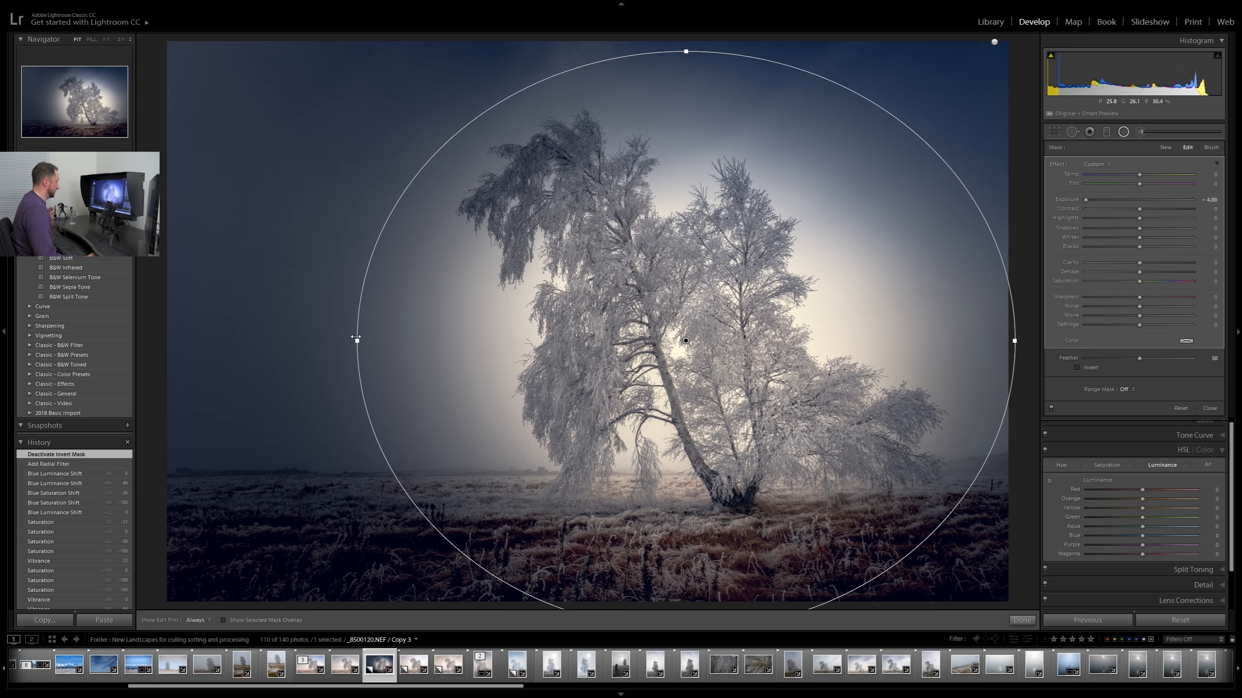
{"action": "left_click_drag", "start_coordinate": [357, 340], "coordinate": [190, 340]}
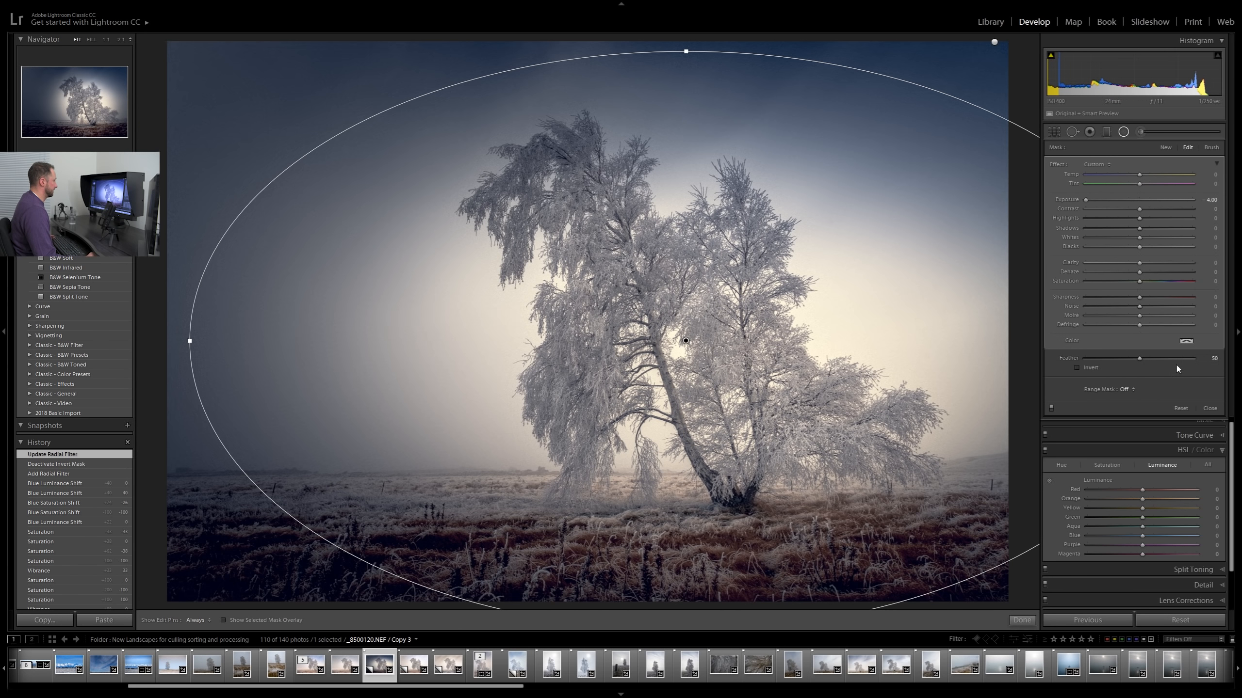
Step: Try the tree's radial filter feather at 100 and 87, settling on 82
{"action": "left_click", "coordinate": [1192, 359]}
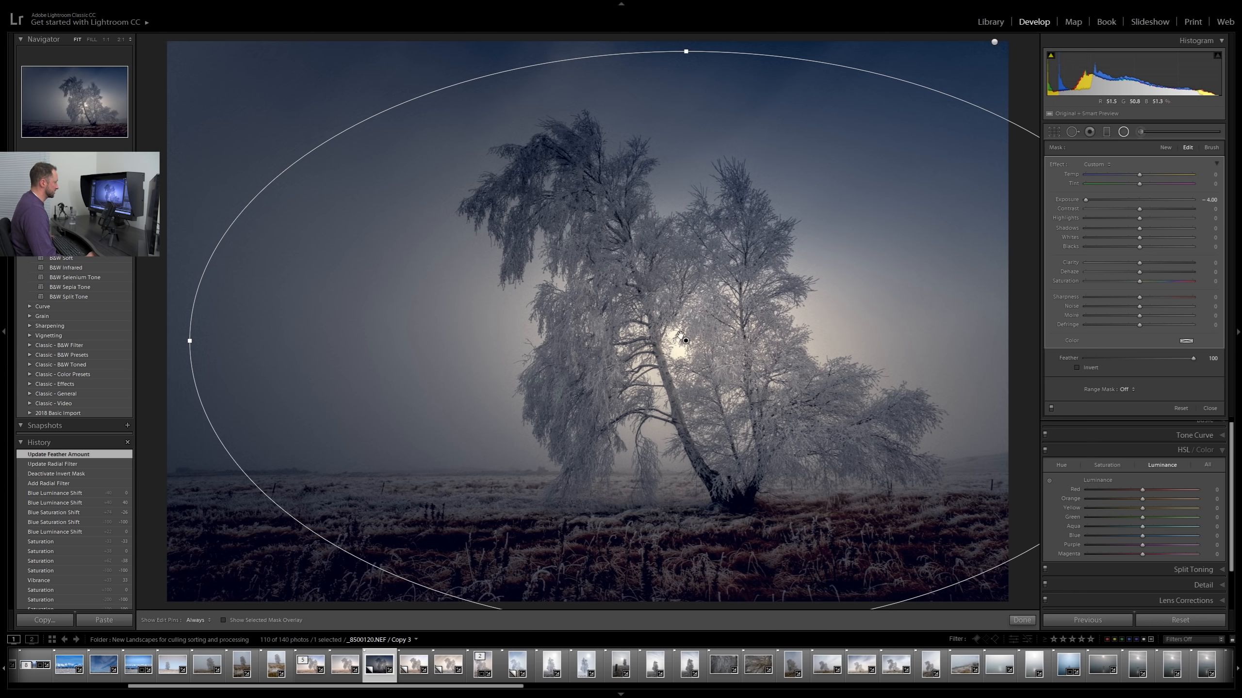
{"action": "left_click", "coordinate": [1180, 362]}
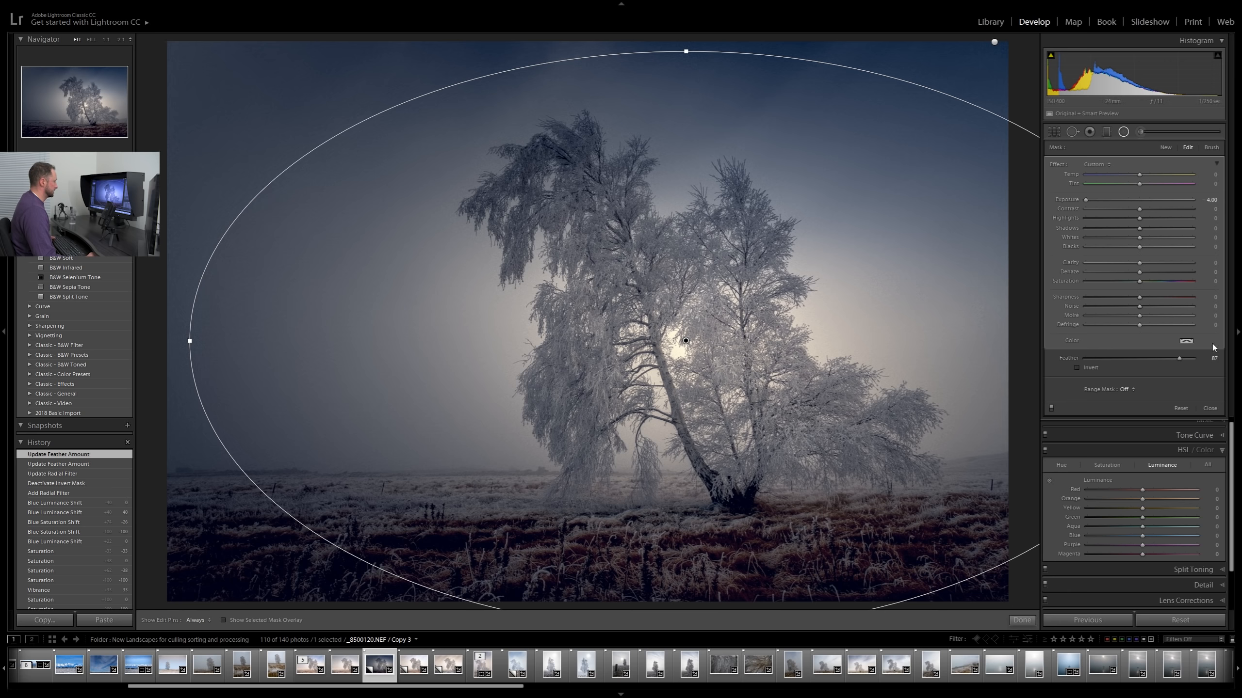
{"action": "left_click", "coordinate": [1175, 361]}
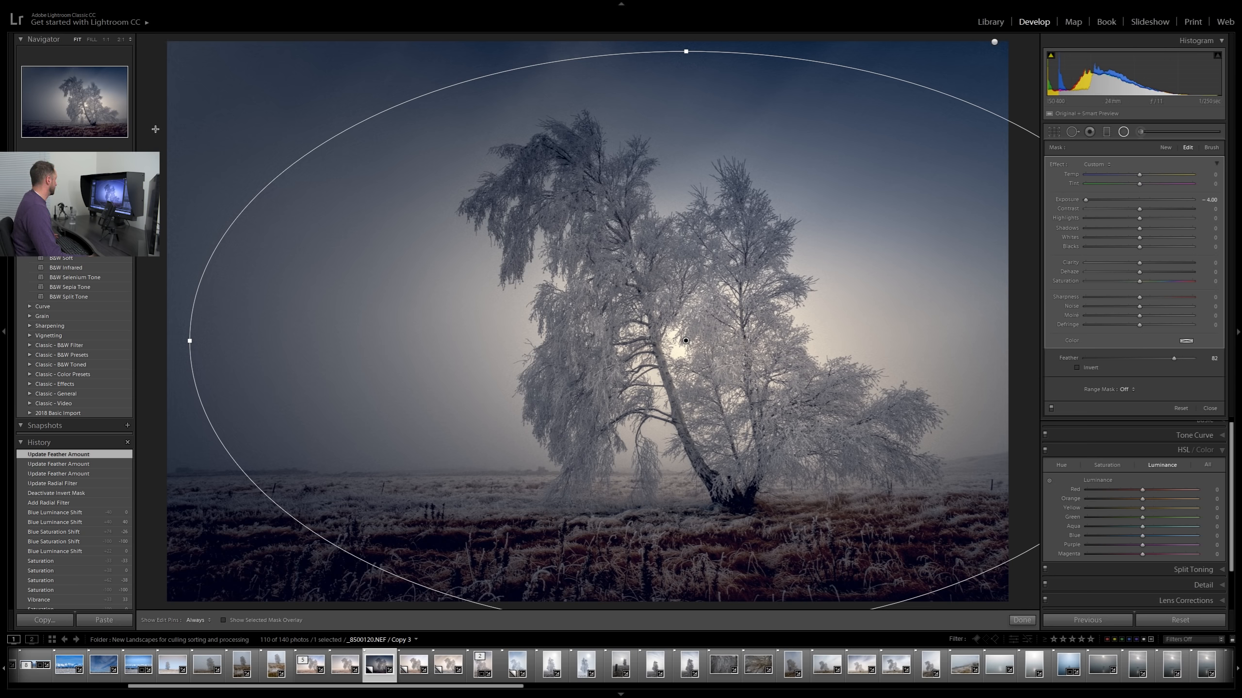
Step: Enlarge the tree's radial filter beyond all edges of the photo and shift its centre slightly up and left
{"action": "left_click", "coordinate": [126, 39]}
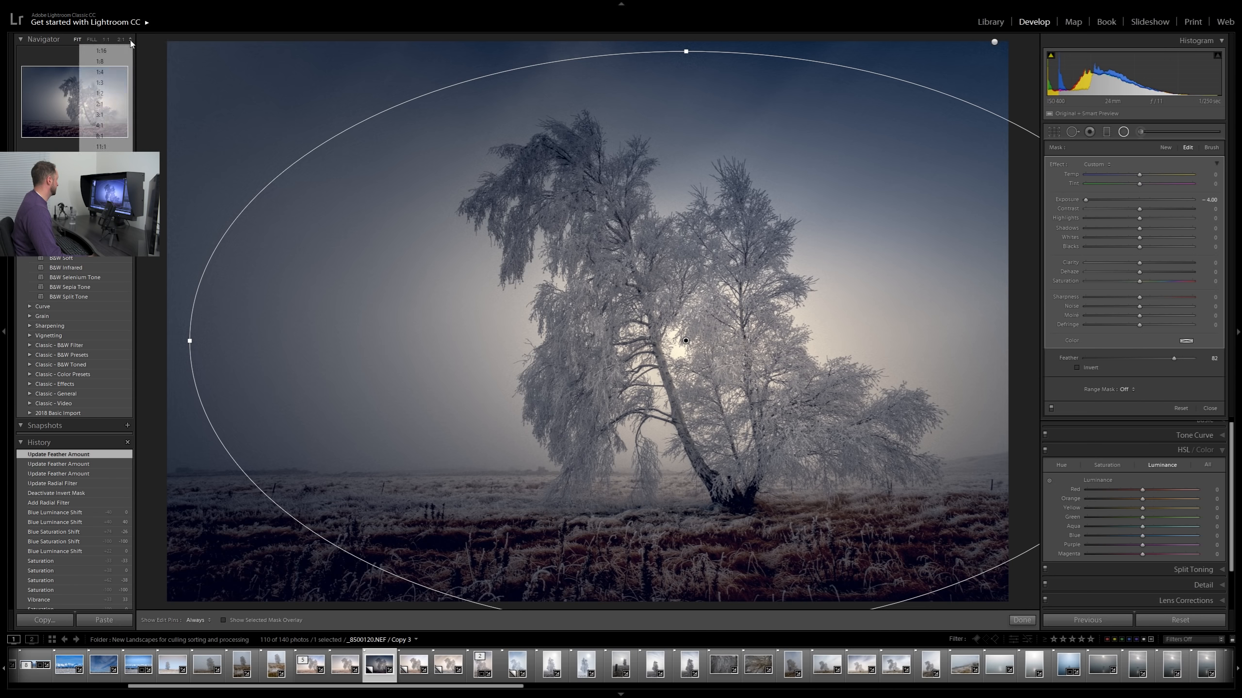
{"action": "left_click", "coordinate": [103, 61]}
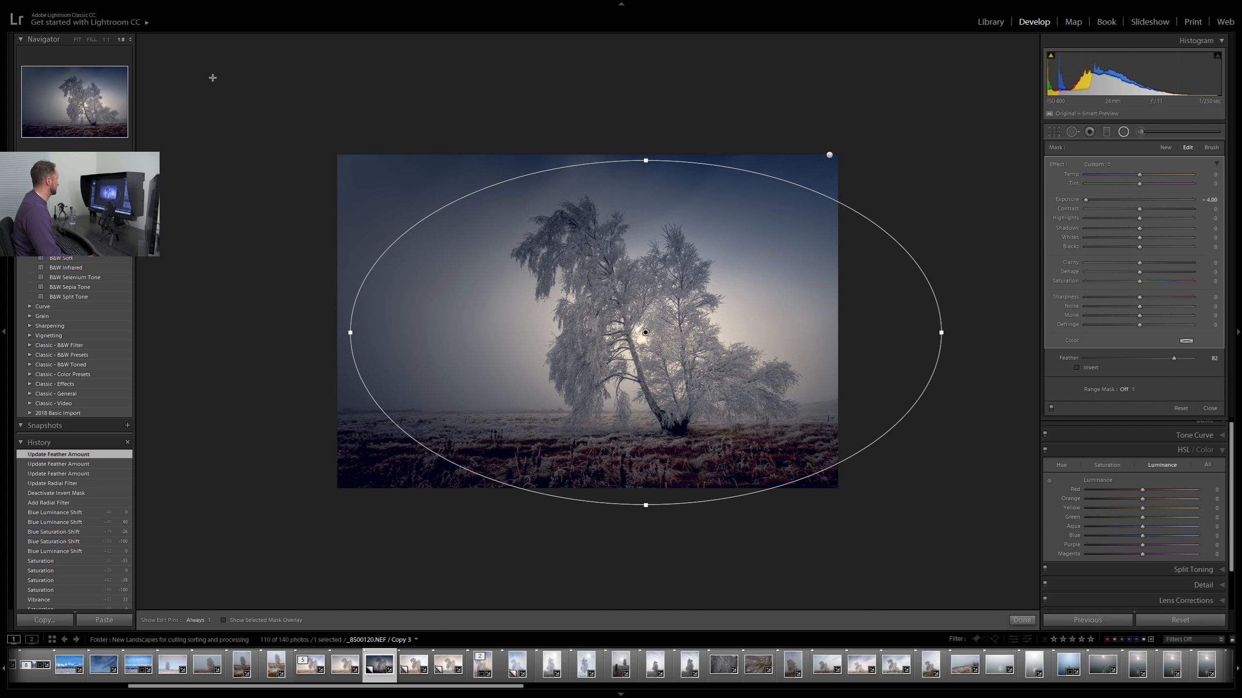
{"action": "left_click", "coordinate": [130, 42]}
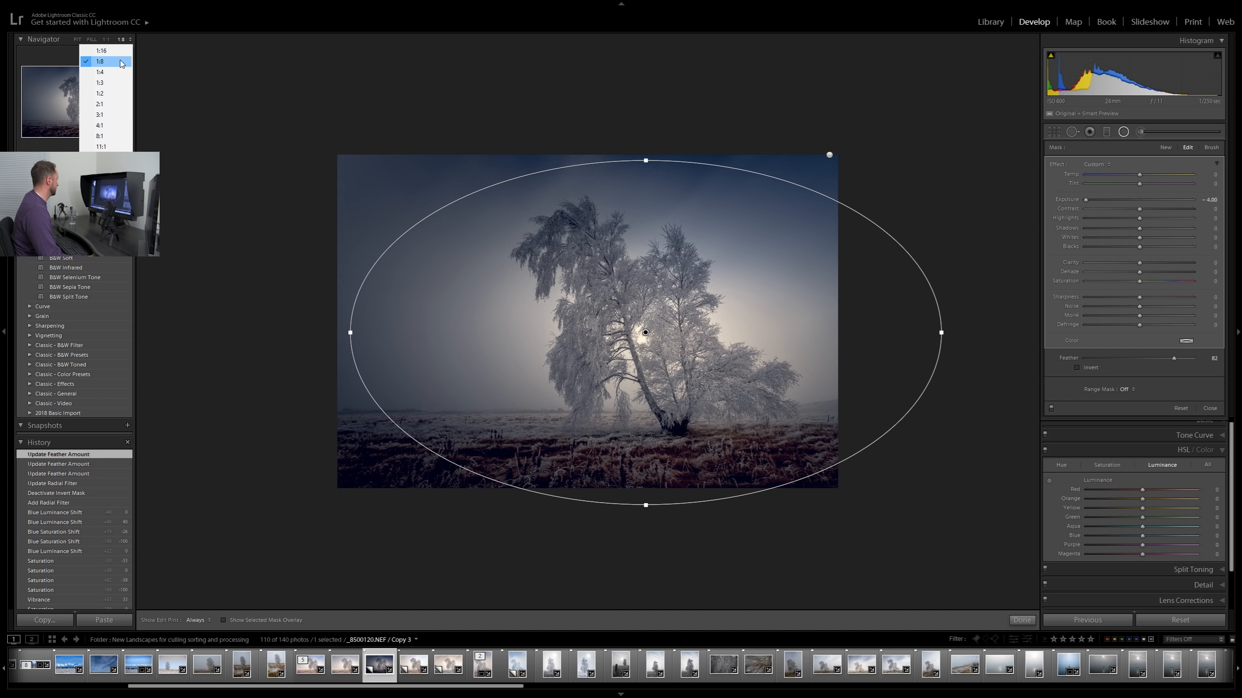
{"action": "left_click", "coordinate": [103, 52]}
{"action": "left_click_drag", "start_coordinate": [619, 241], "coordinate": [735, 76]}
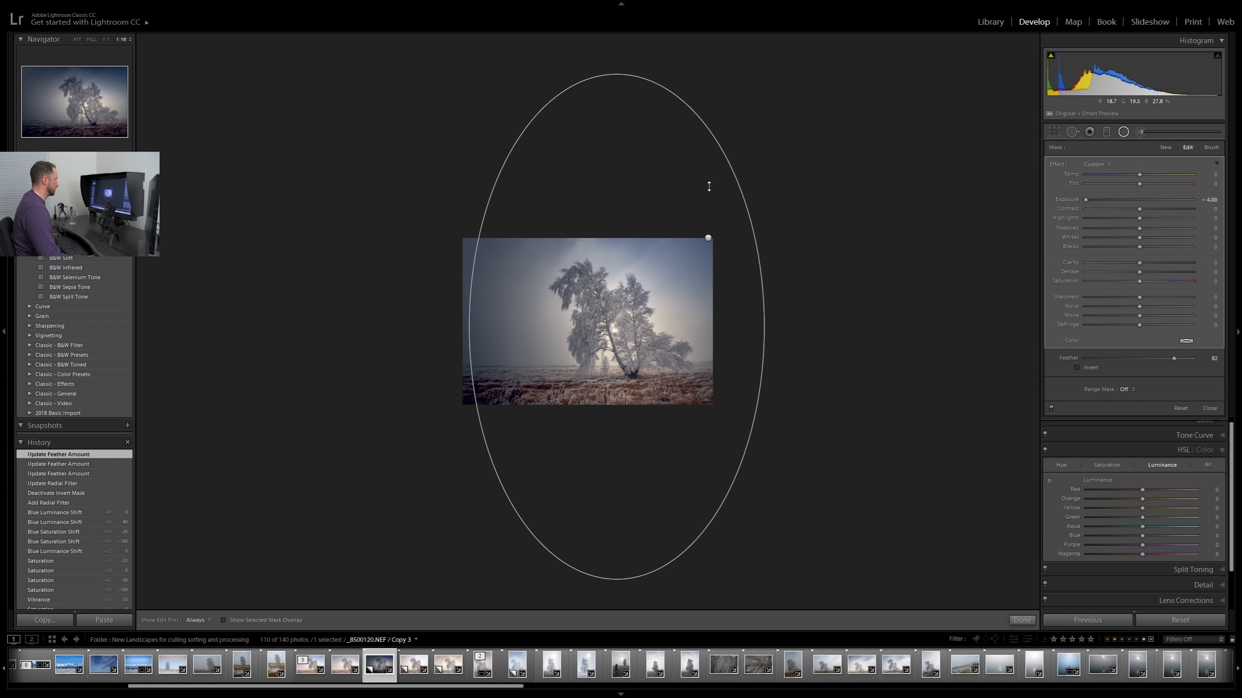
{"action": "left_click_drag", "start_coordinate": [716, 175], "coordinate": [716, 174]}
{"action": "left_click_drag", "start_coordinate": [765, 328], "coordinate": [824, 326]}
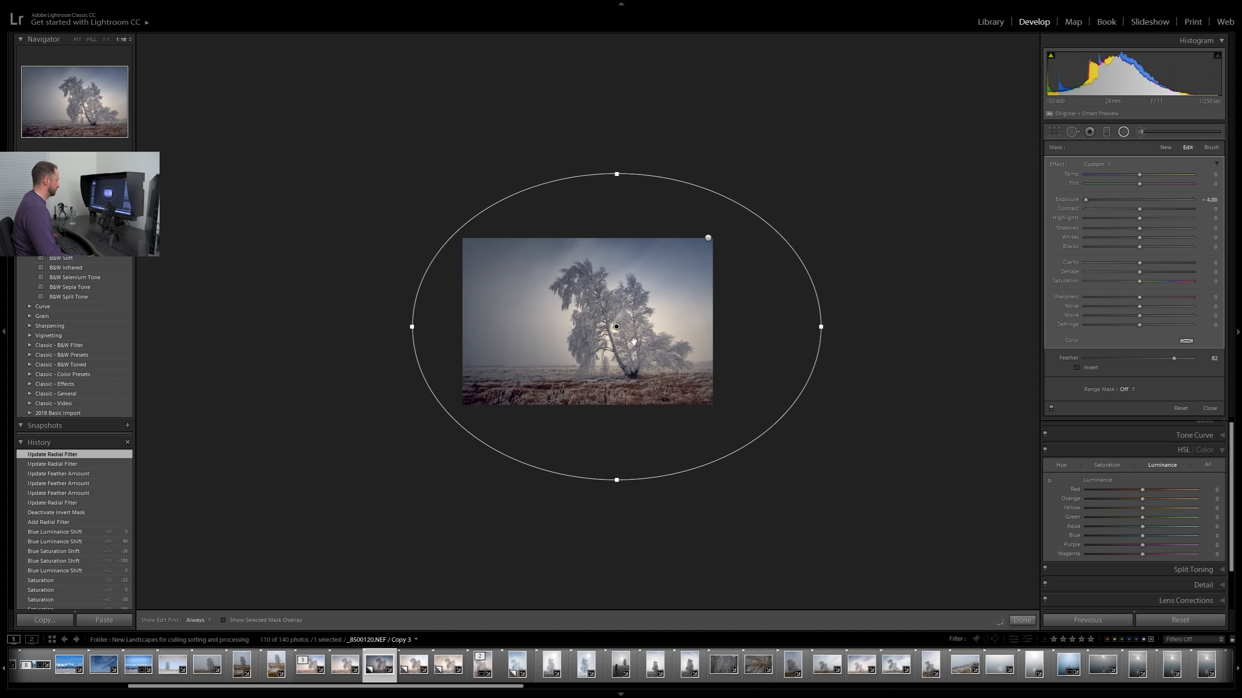
{"action": "left_click_drag", "start_coordinate": [604, 328], "coordinate": [594, 323]}
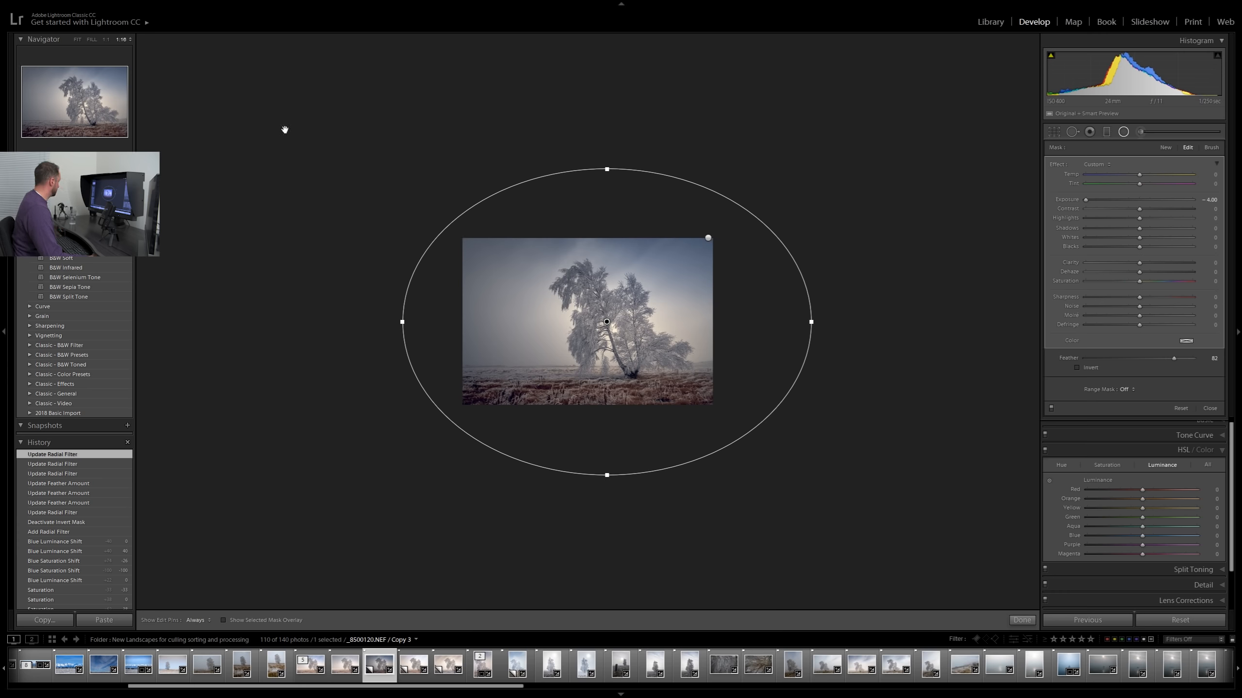
Step: Soften the large radial filter's darkening by setting its exposure to -1.38
{"action": "left_click", "coordinate": [107, 40]}
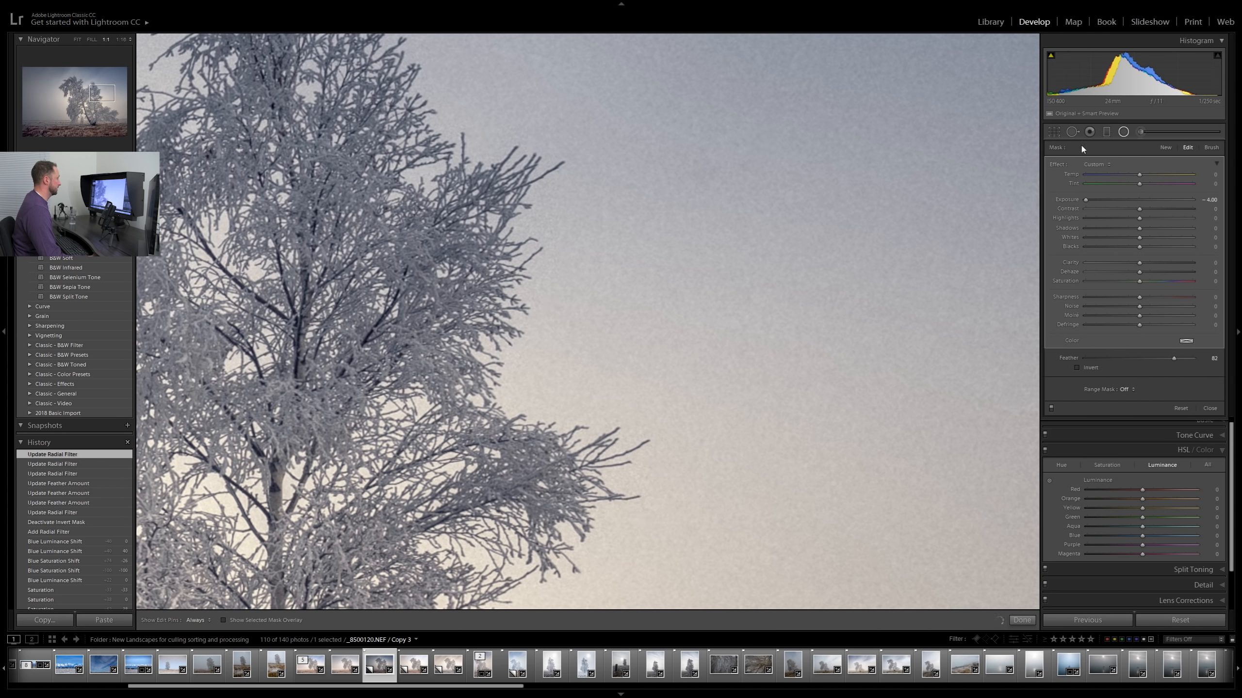
{"action": "left_click", "coordinate": [130, 40]}
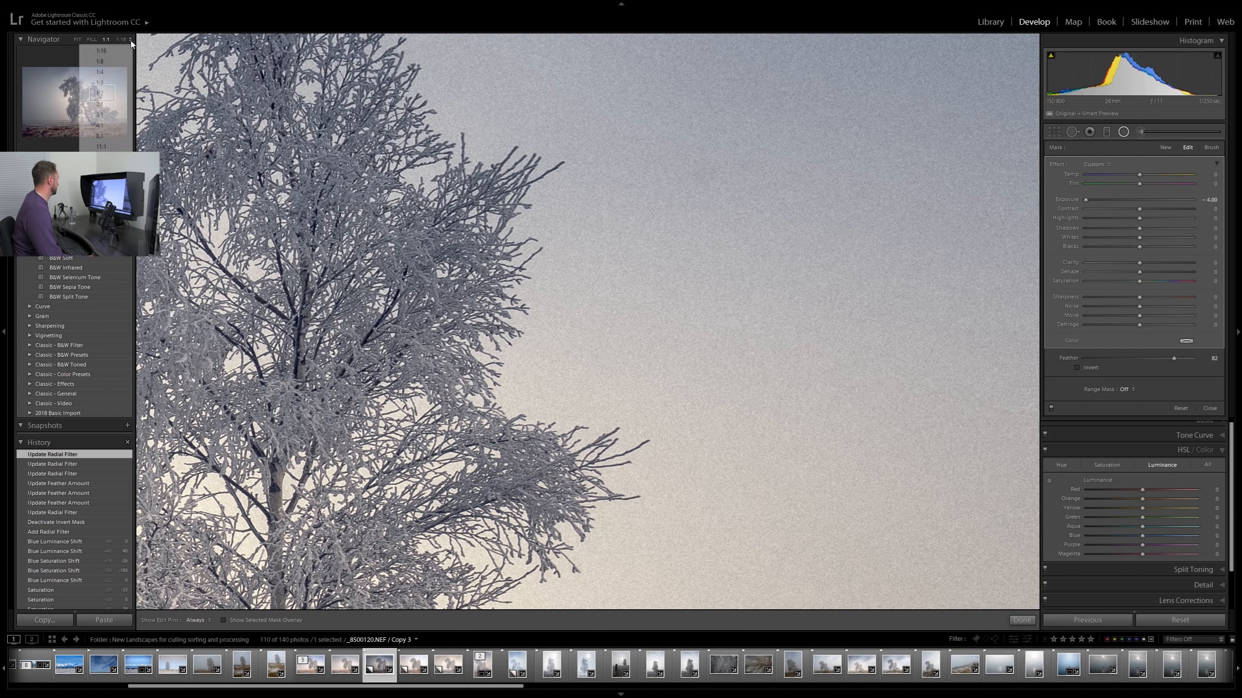
{"action": "left_click", "coordinate": [77, 40]}
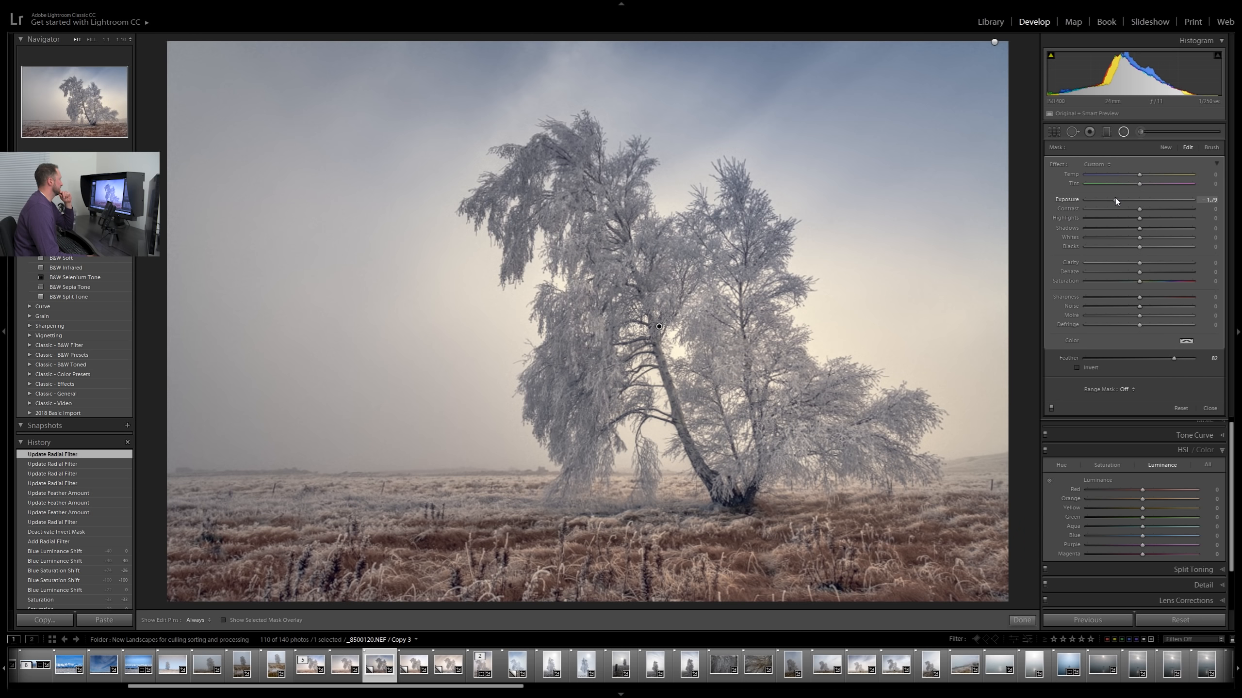
{"action": "mouse_move", "coordinate": [1120, 199]}
{"action": "left_mouse_down"}
{"action": "mouse_move", "coordinate": [1072, 208]}
{"action": "mouse_move", "coordinate": [1233, 204]}
{"action": "mouse_move", "coordinate": [1107, 212]}
{"action": "mouse_move", "coordinate": [1125, 213]}
{"action": "left_mouse_up"}
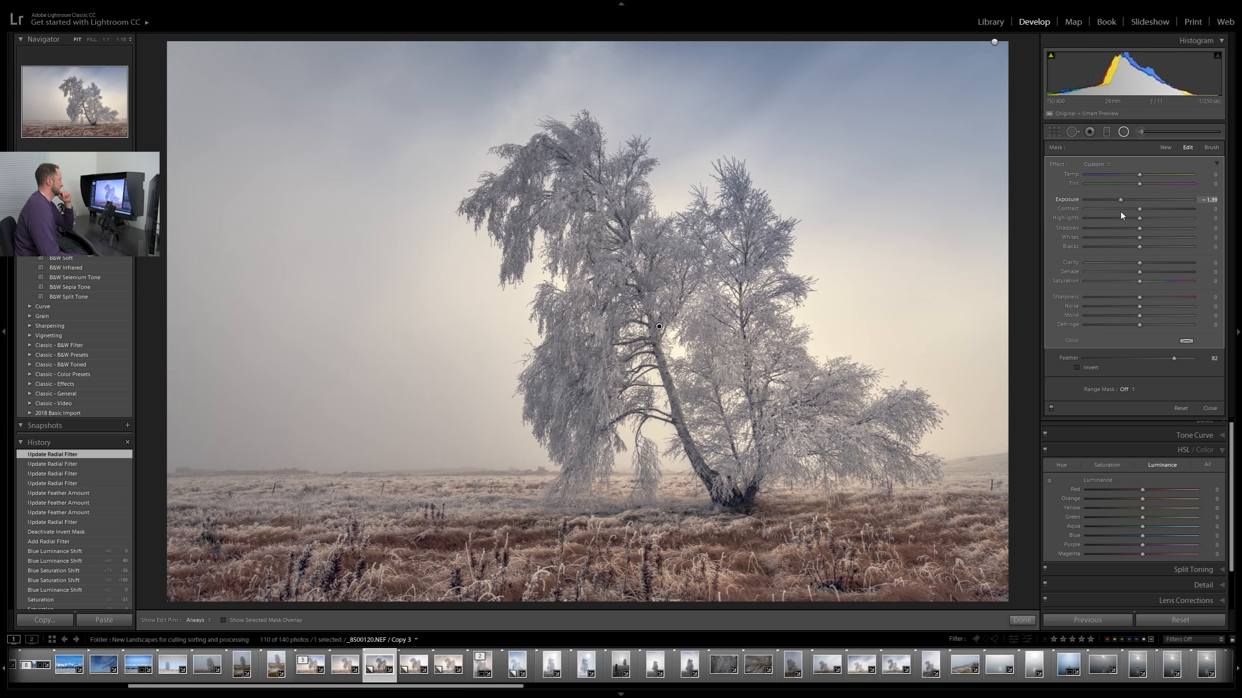
{"action": "left_click_drag", "start_coordinate": [1121, 212], "coordinate": [1121, 211]}
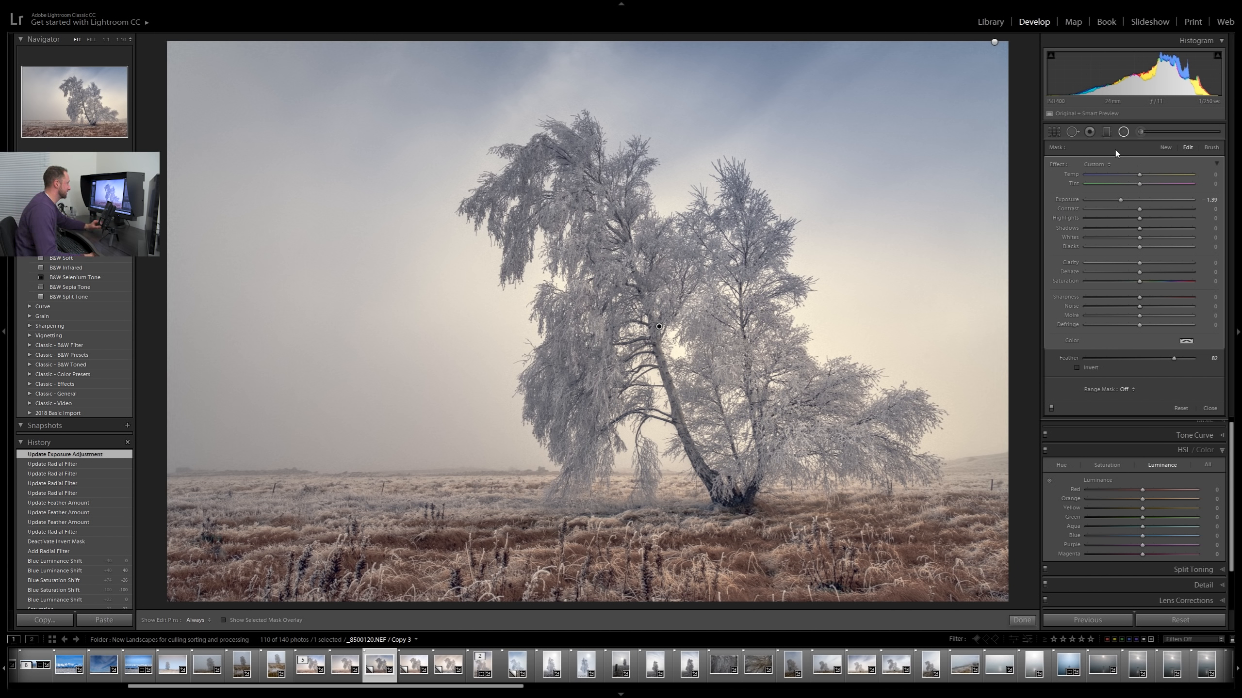
Step: Add a wide, flat radial filter over the misty horizon left of the tree with exposure 0
{"action": "left_click", "coordinate": [1071, 133]}
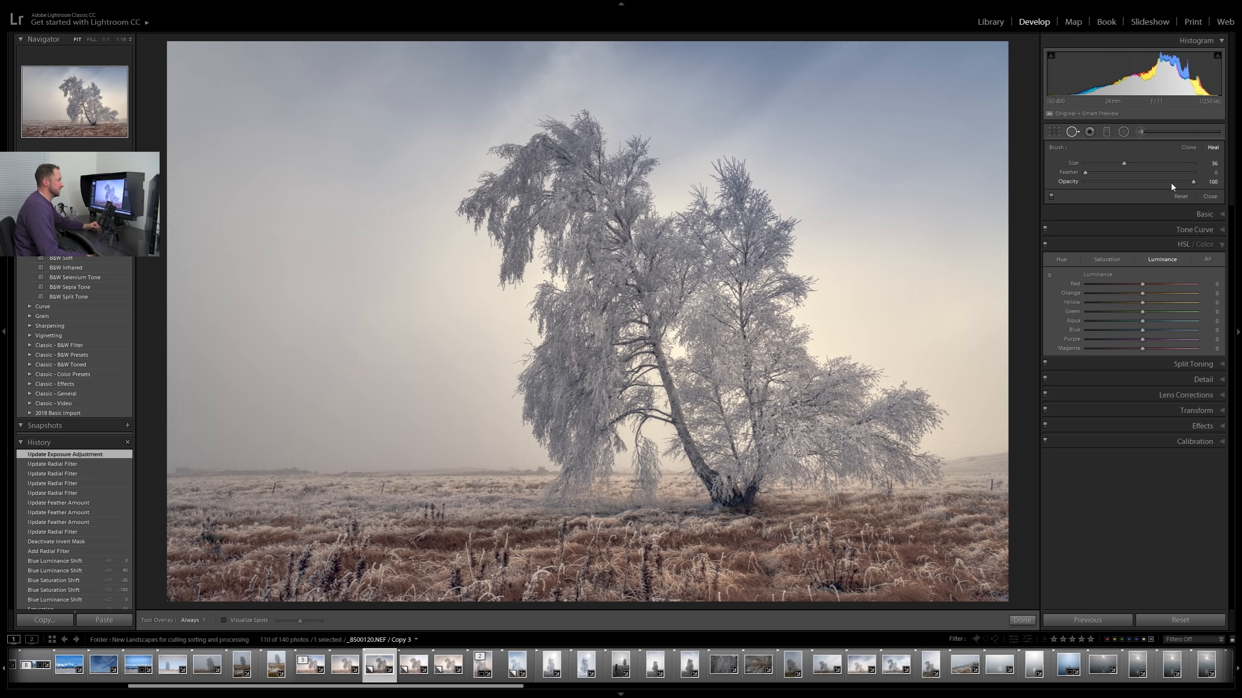
{"action": "left_click", "coordinate": [1124, 133]}
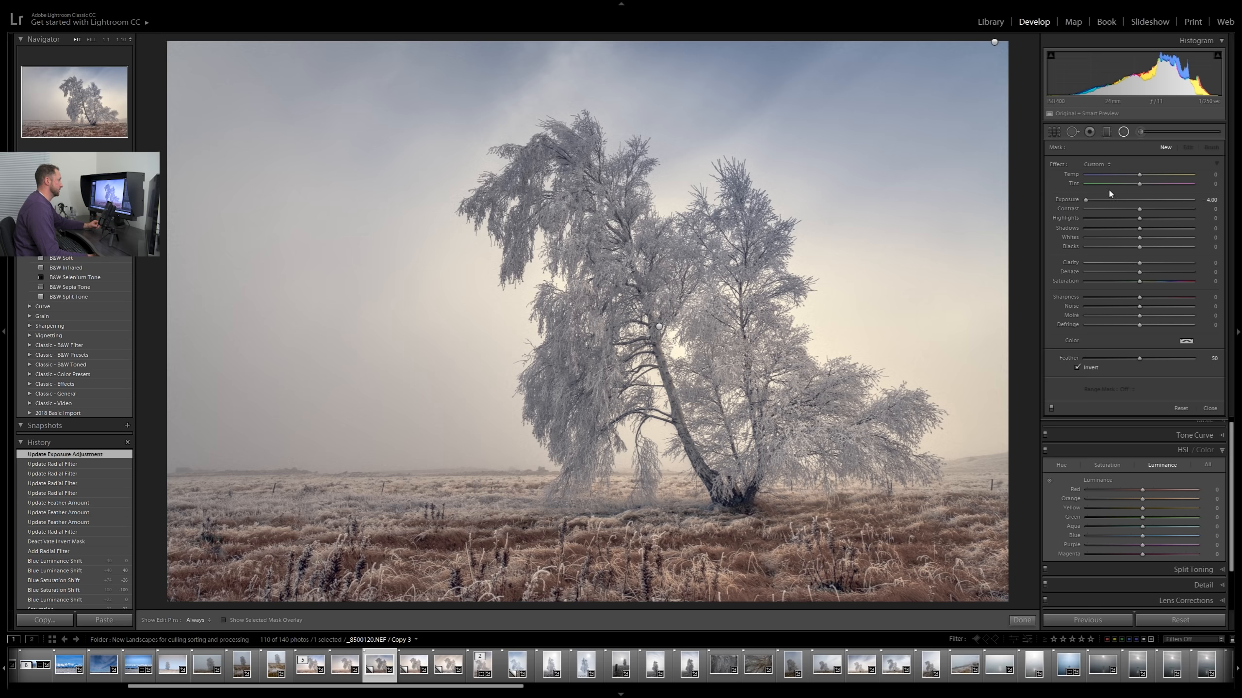
{"action": "double_click", "coordinate": [1085, 199]}
{"action": "left_click_drag", "start_coordinate": [352, 465], "coordinate": [596, 399]}
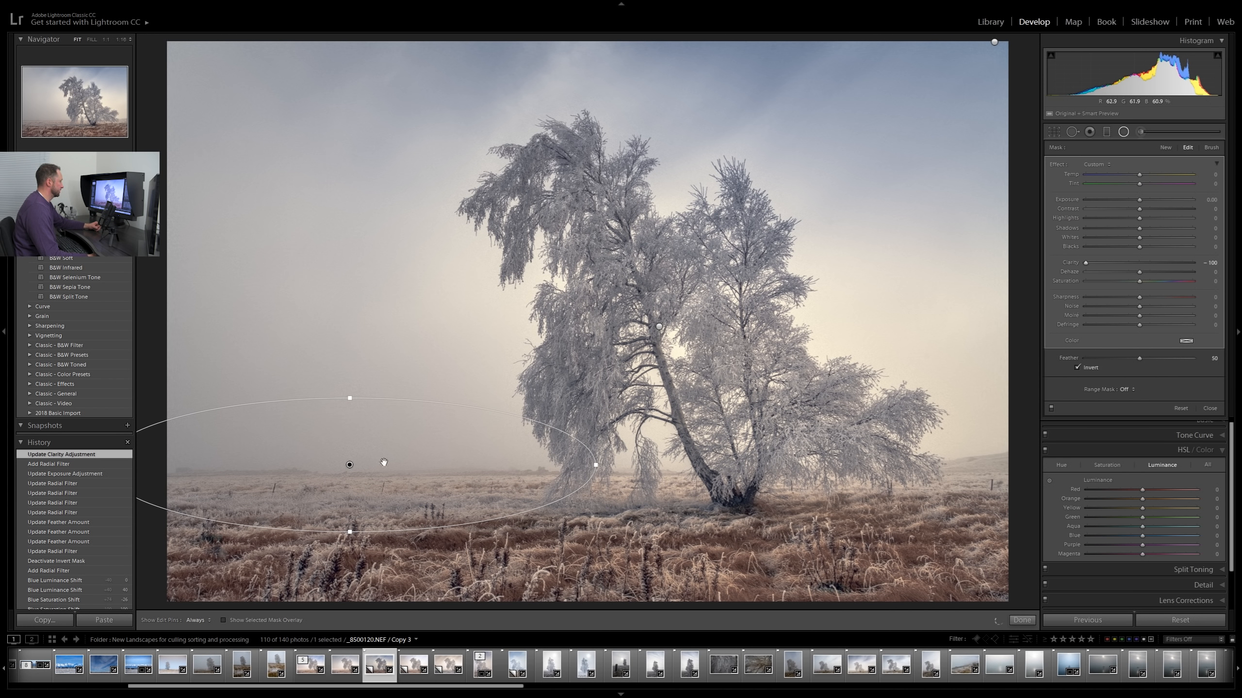
Step: Compare the horizon filter's clarity at 0, keep it at -100 and set its exposure to 0.23
{"action": "double_click", "coordinate": [1084, 266]}
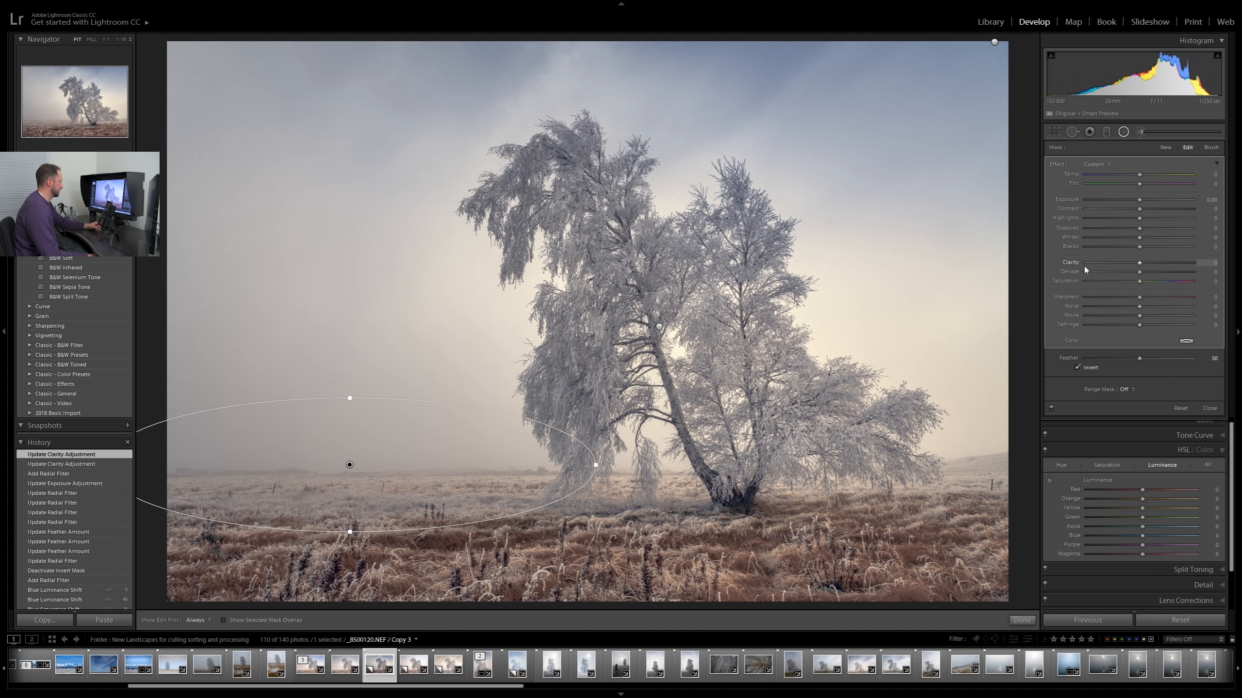
{"action": "left_click", "coordinate": [1084, 264]}
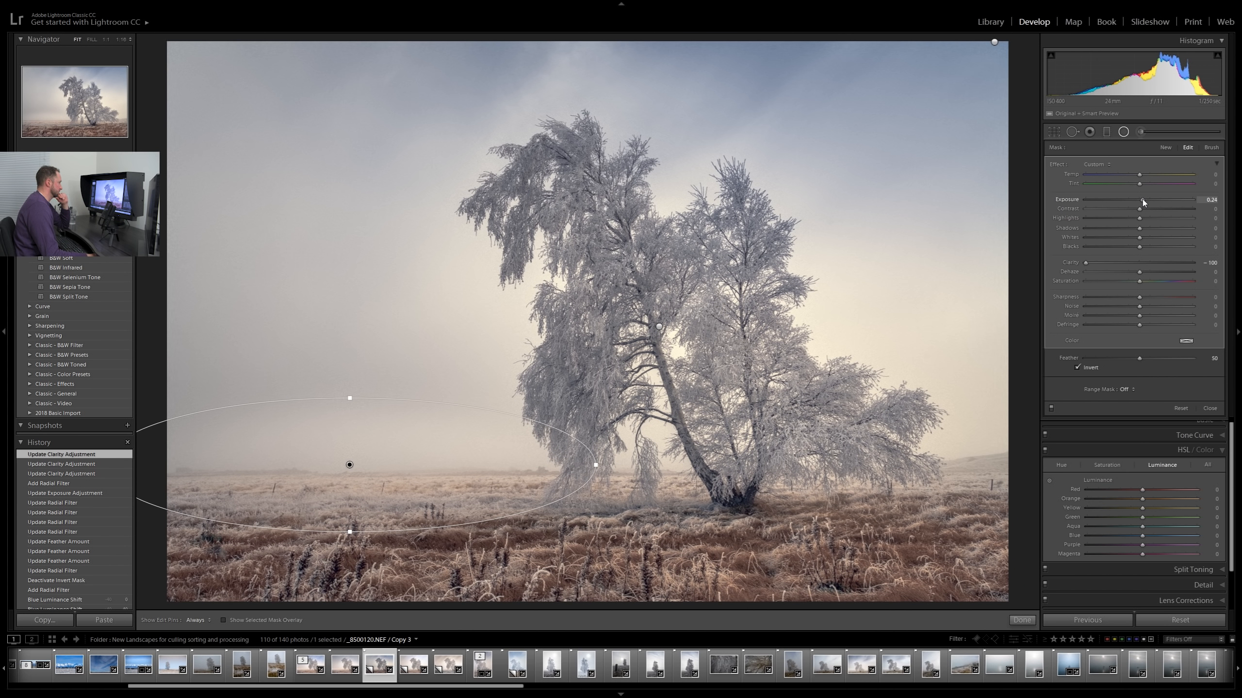
{"action": "left_click", "coordinate": [1143, 199]}
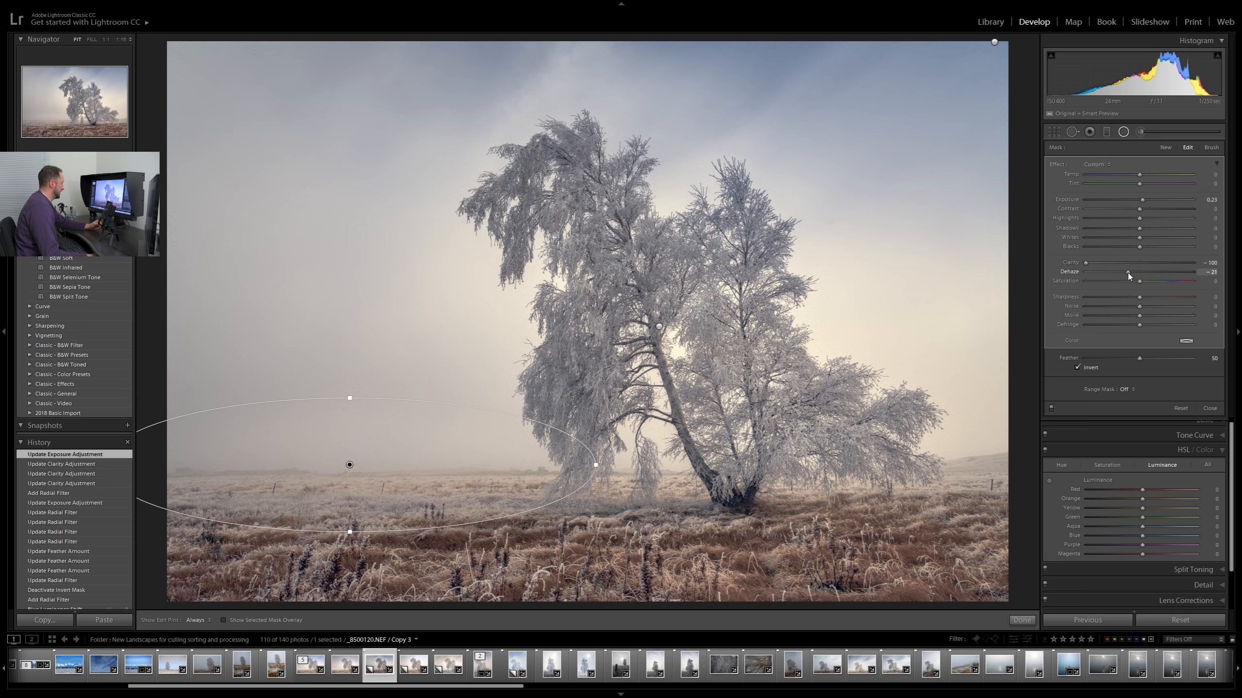
Step: Try the horizon filter's dehaze at -100 and +100, settling on -14
{"action": "left_click_drag", "start_coordinate": [1127, 273], "coordinate": [1051, 279]}
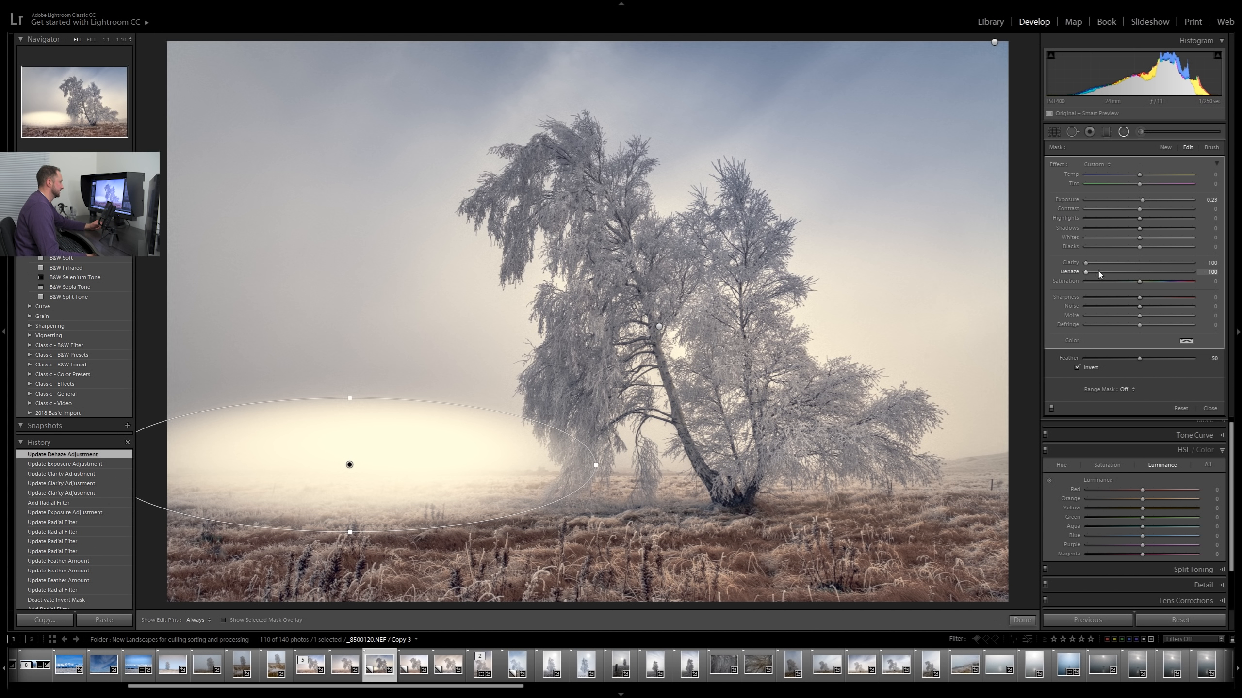
{"action": "left_click_drag", "start_coordinate": [1085, 275], "coordinate": [1168, 272]}
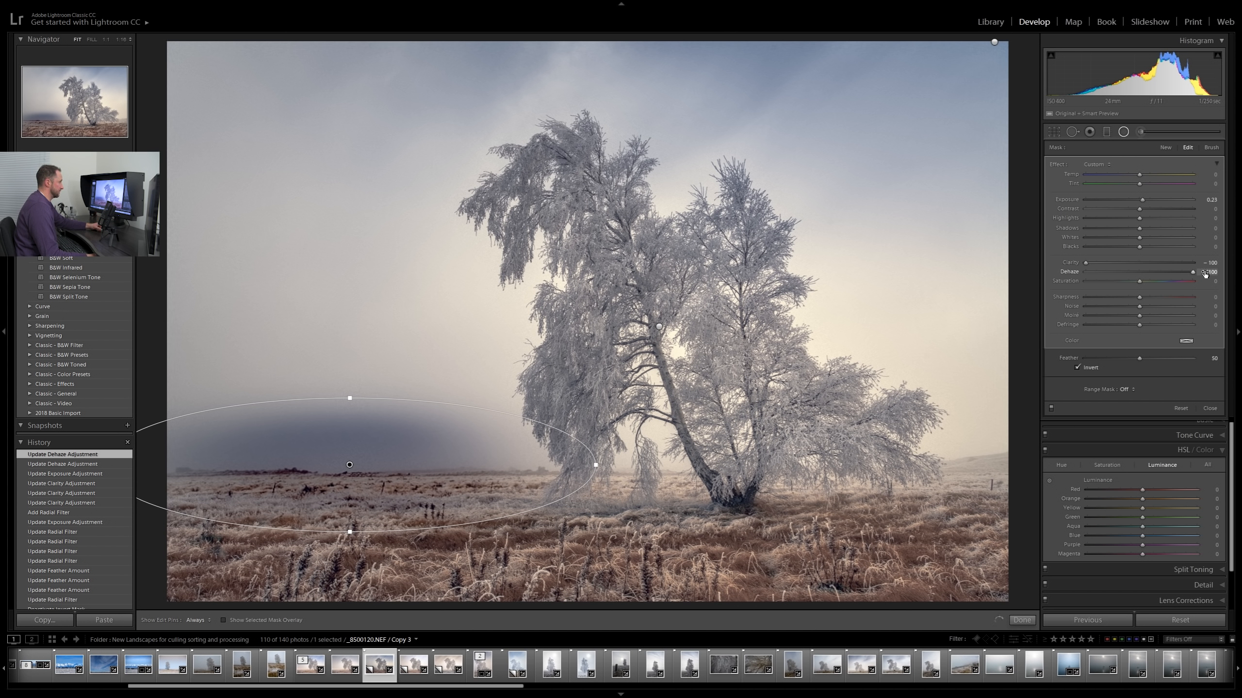
{"action": "left_click_drag", "start_coordinate": [1184, 273], "coordinate": [1131, 272]}
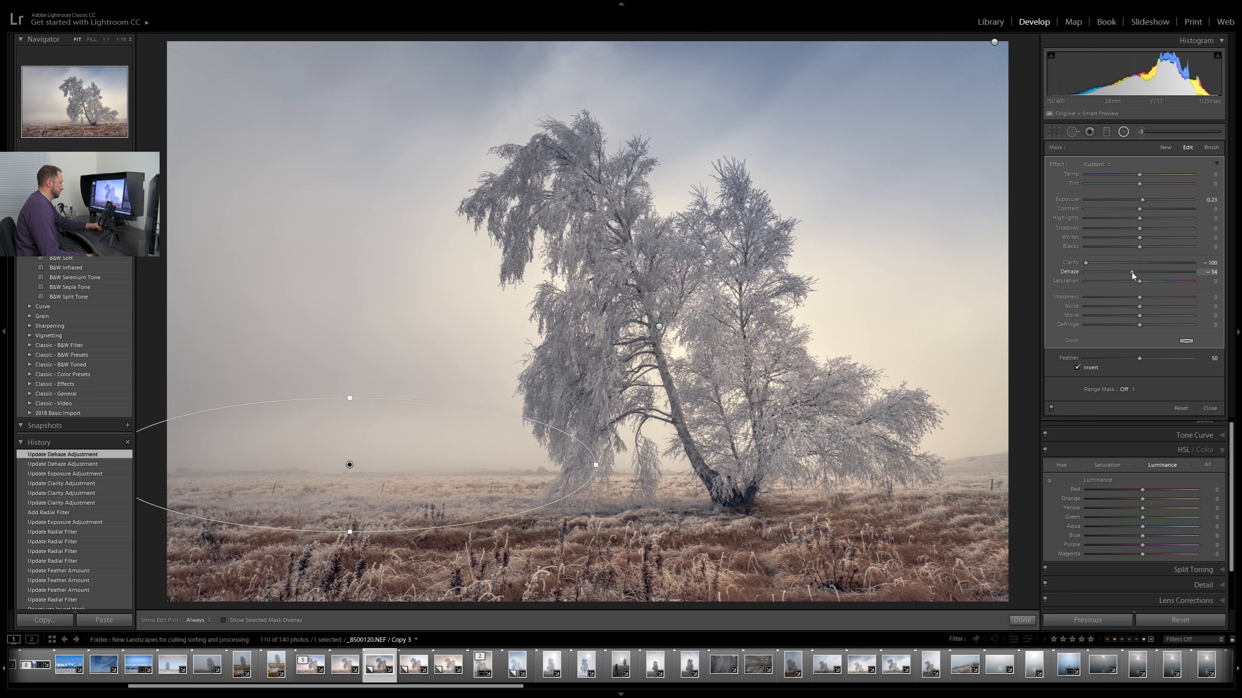
Step: Set the horizon radial filter's clarity to -76 and move the filter to the photo's left edge
{"action": "left_click", "coordinate": [1099, 264]}
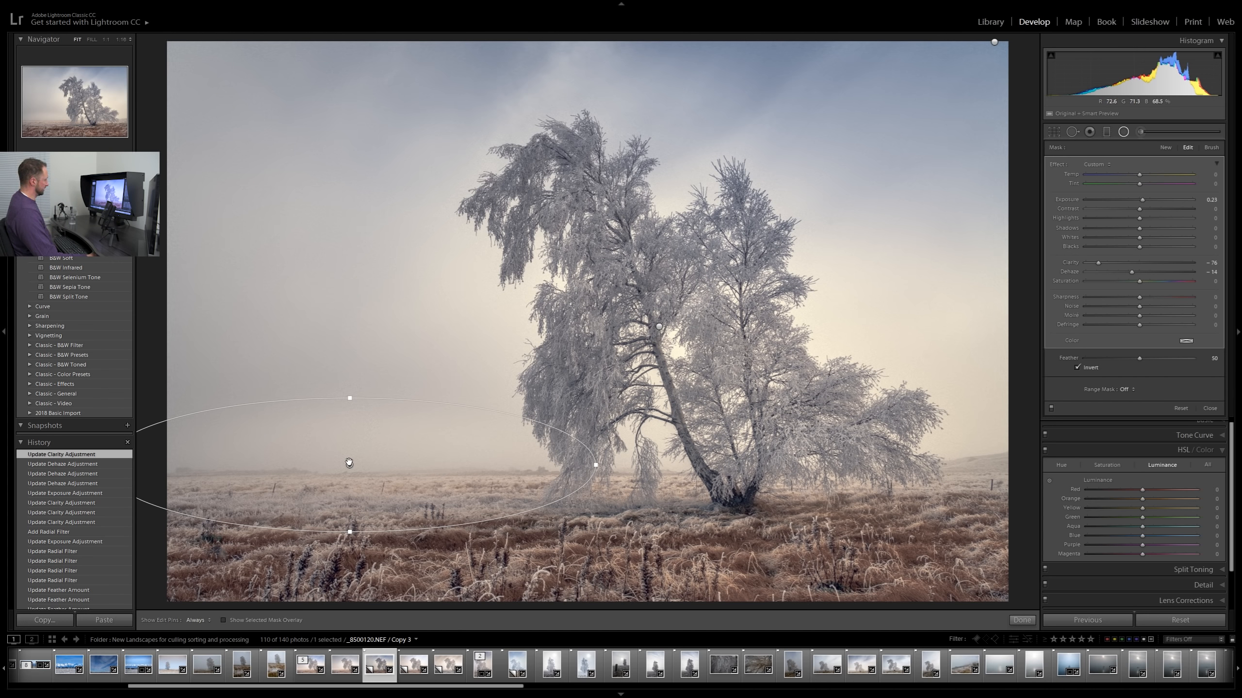
{"action": "left_click_drag", "start_coordinate": [357, 473], "coordinate": [181, 474]}
Step: Widen the left horizon filter to the tree trunk's base and make it taller, with exposure 0.49 and feather 100
{"action": "left_click_drag", "start_coordinate": [431, 475], "coordinate": [426, 477]}
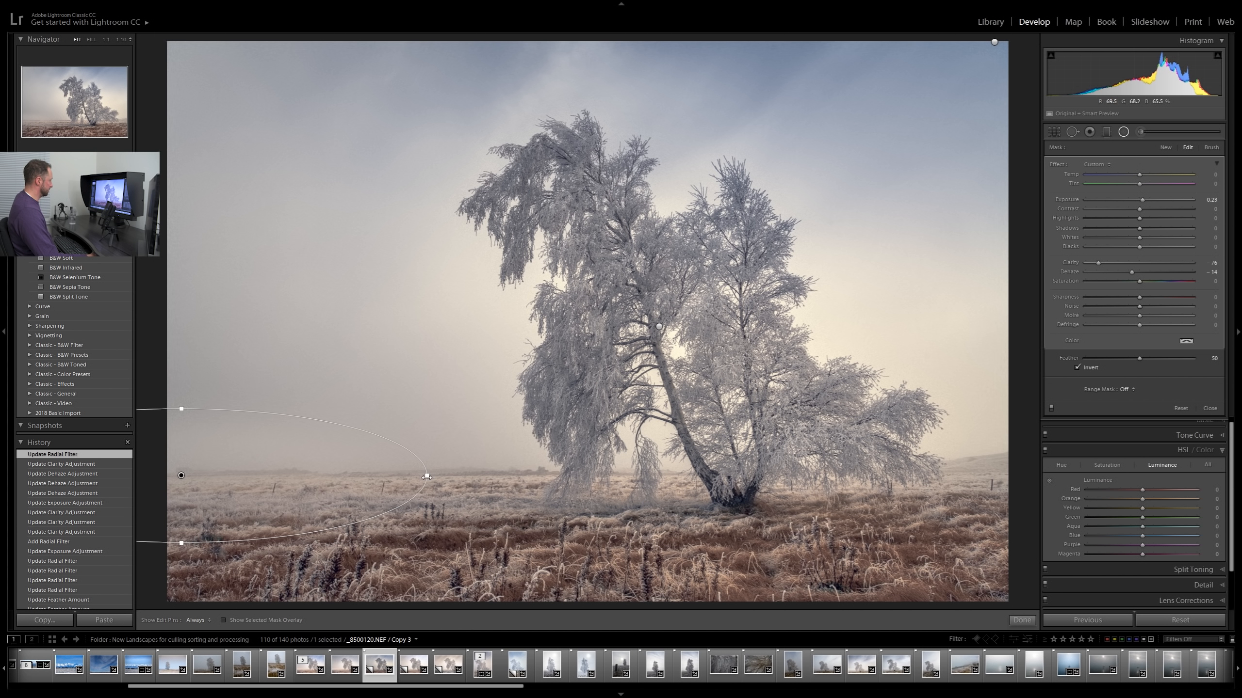
{"action": "left_click_drag", "start_coordinate": [545, 477], "coordinate": [658, 475]}
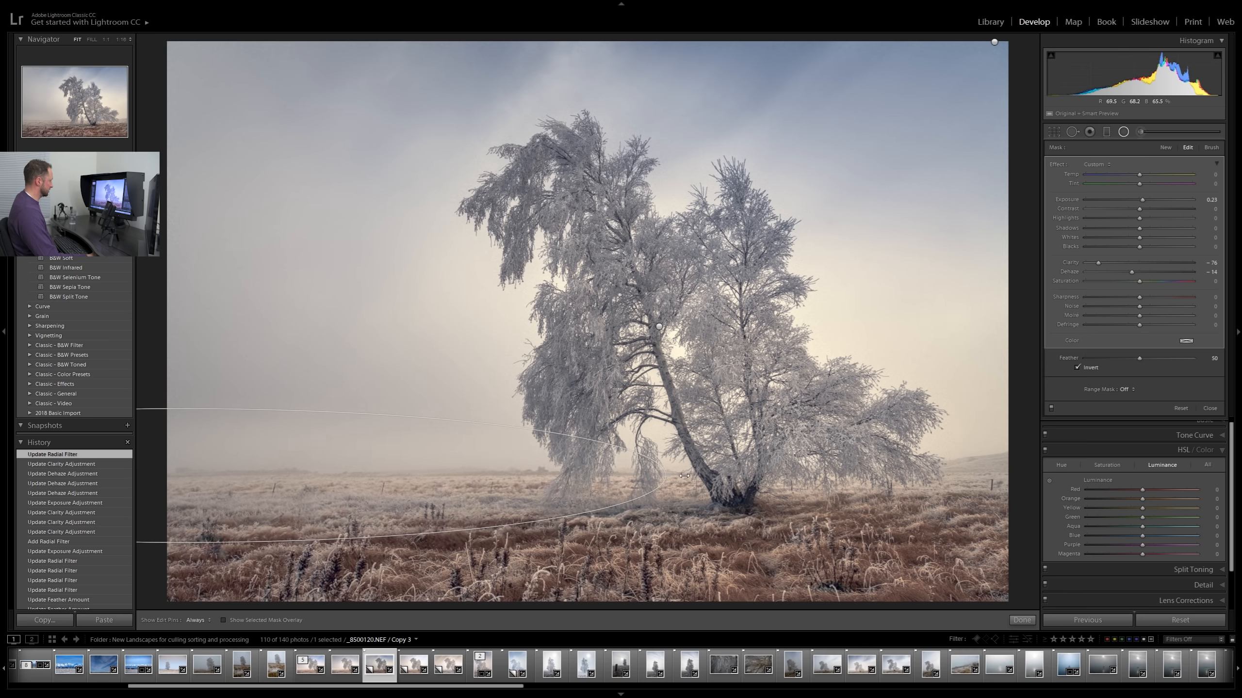
{"action": "left_click_drag", "start_coordinate": [688, 476], "coordinate": [688, 475]}
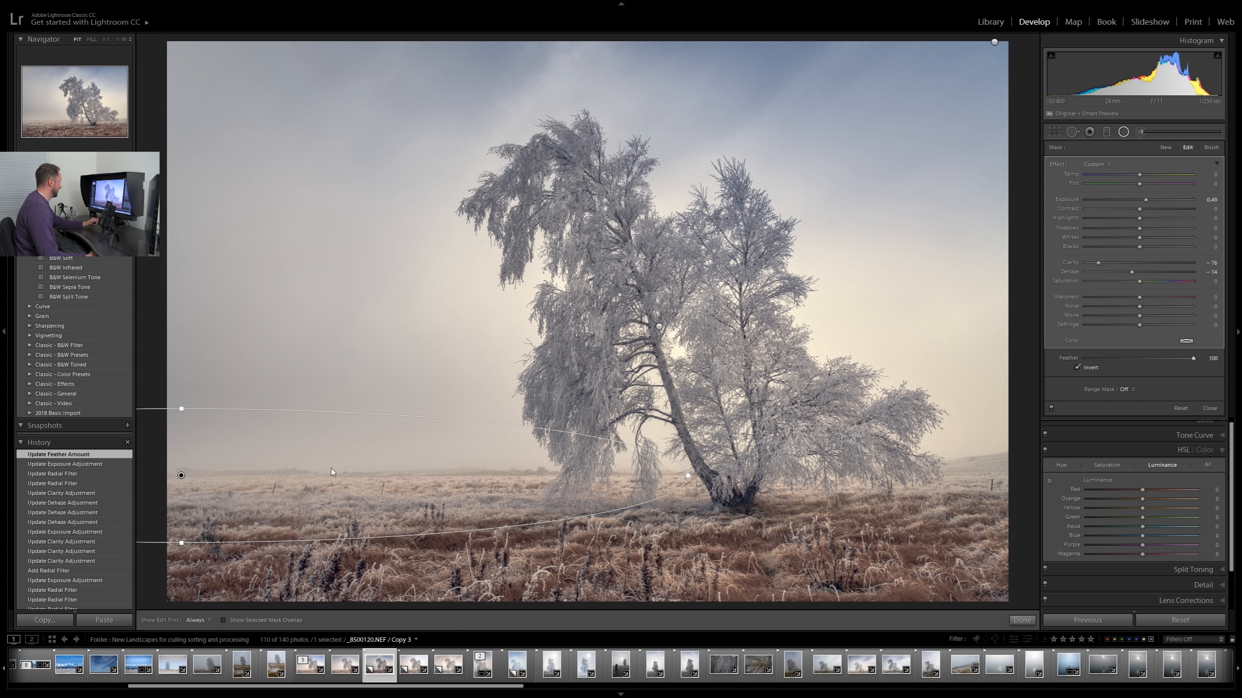
{"action": "left_click_drag", "start_coordinate": [183, 408], "coordinate": [195, 399]}
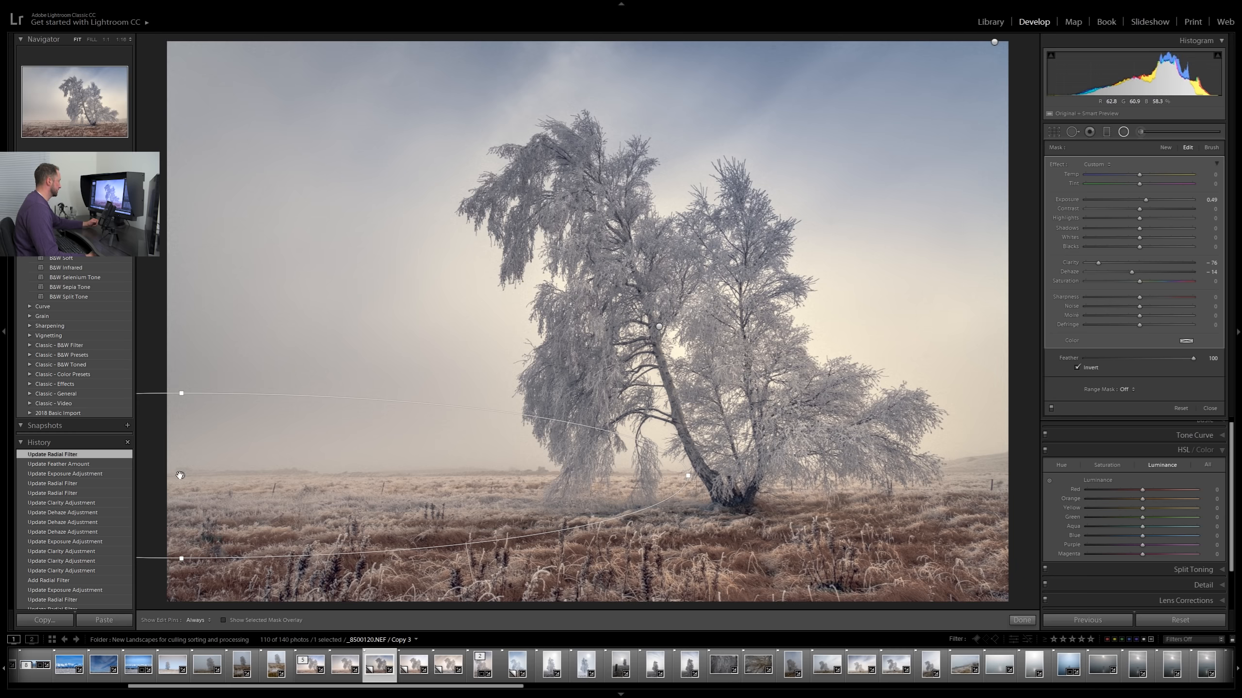
Step: Duplicate the horizon radial filter, place the copy over the horizon right of the tree and narrow it
{"action": "right_click", "coordinate": [180, 474]}
{"action": "left_click", "coordinate": [204, 483]}
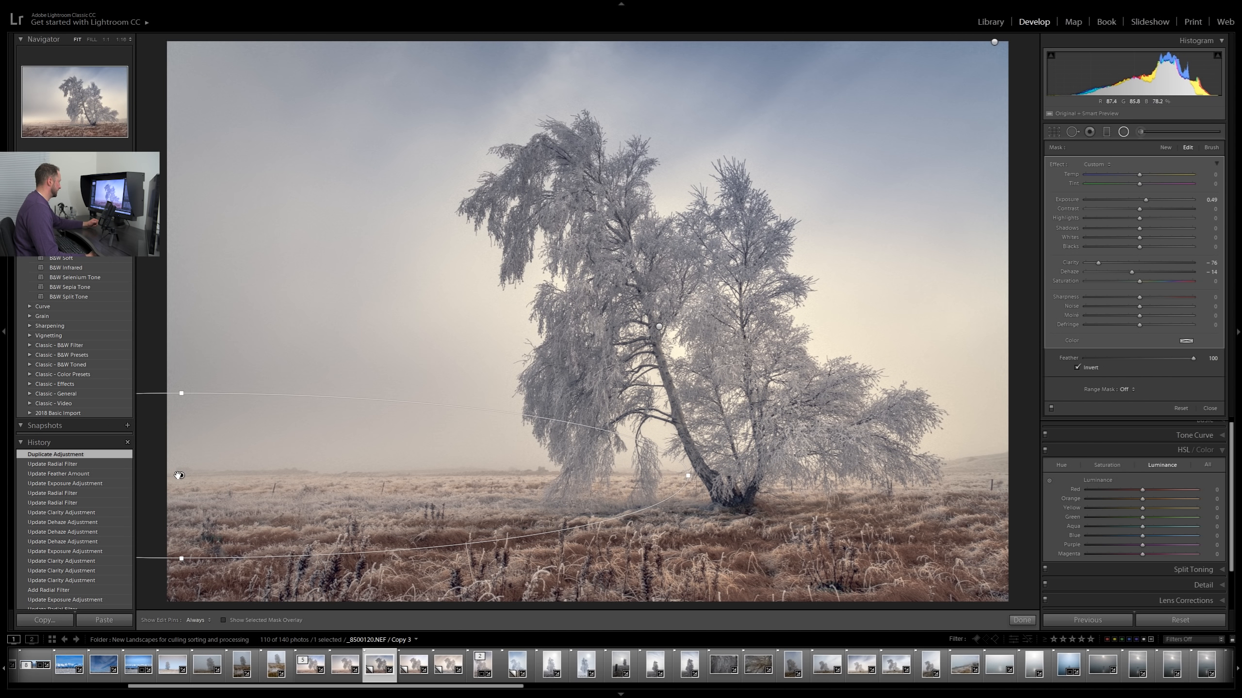
{"action": "left_click_drag", "start_coordinate": [933, 460], "coordinate": [970, 464]}
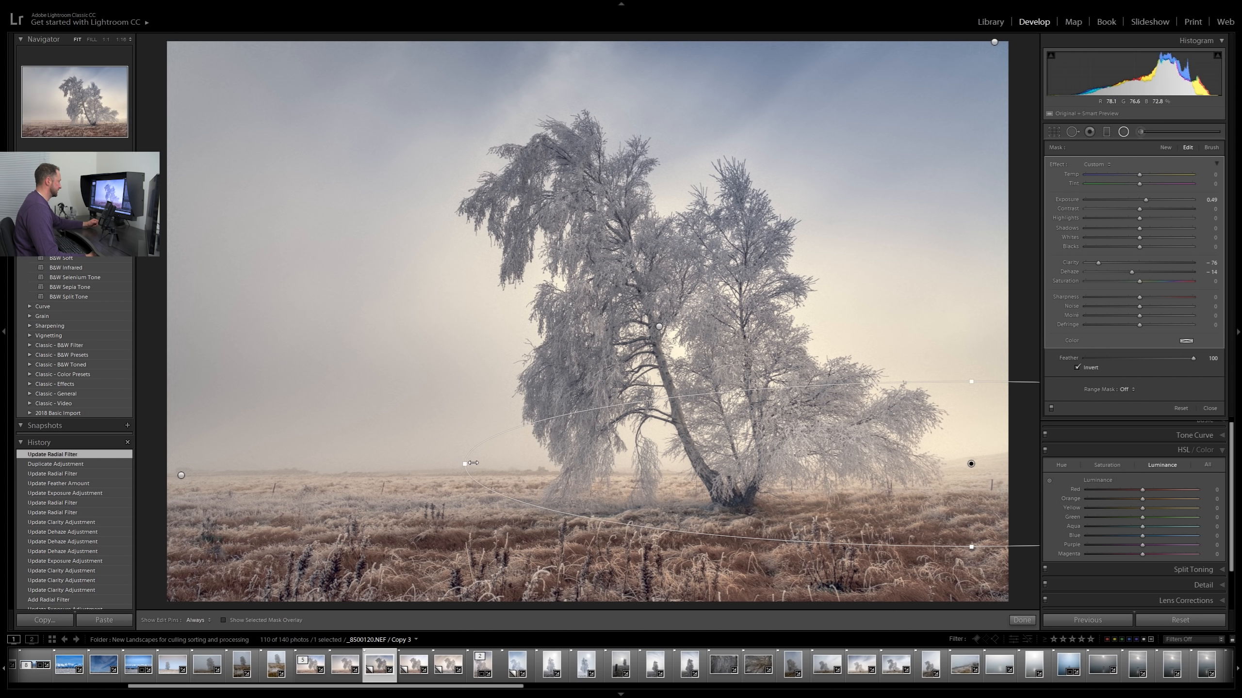
{"action": "left_click_drag", "start_coordinate": [751, 469], "coordinate": [875, 482]}
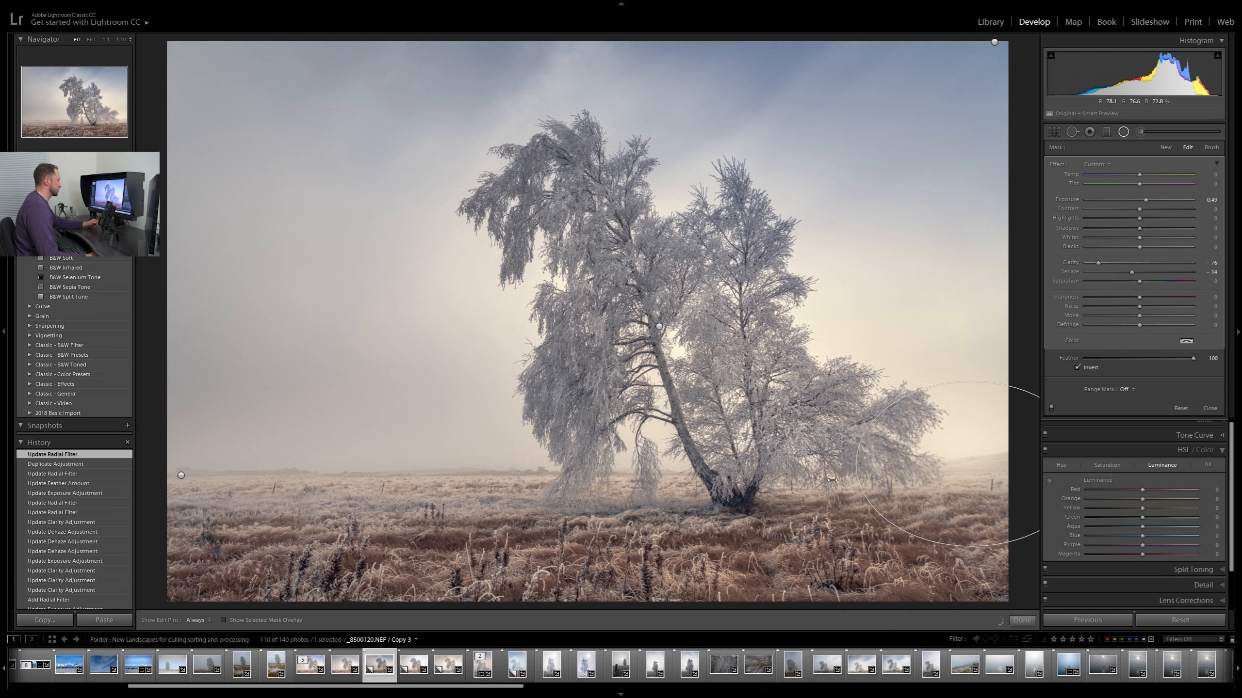
{"action": "left_click_drag", "start_coordinate": [828, 478], "coordinate": [833, 478]}
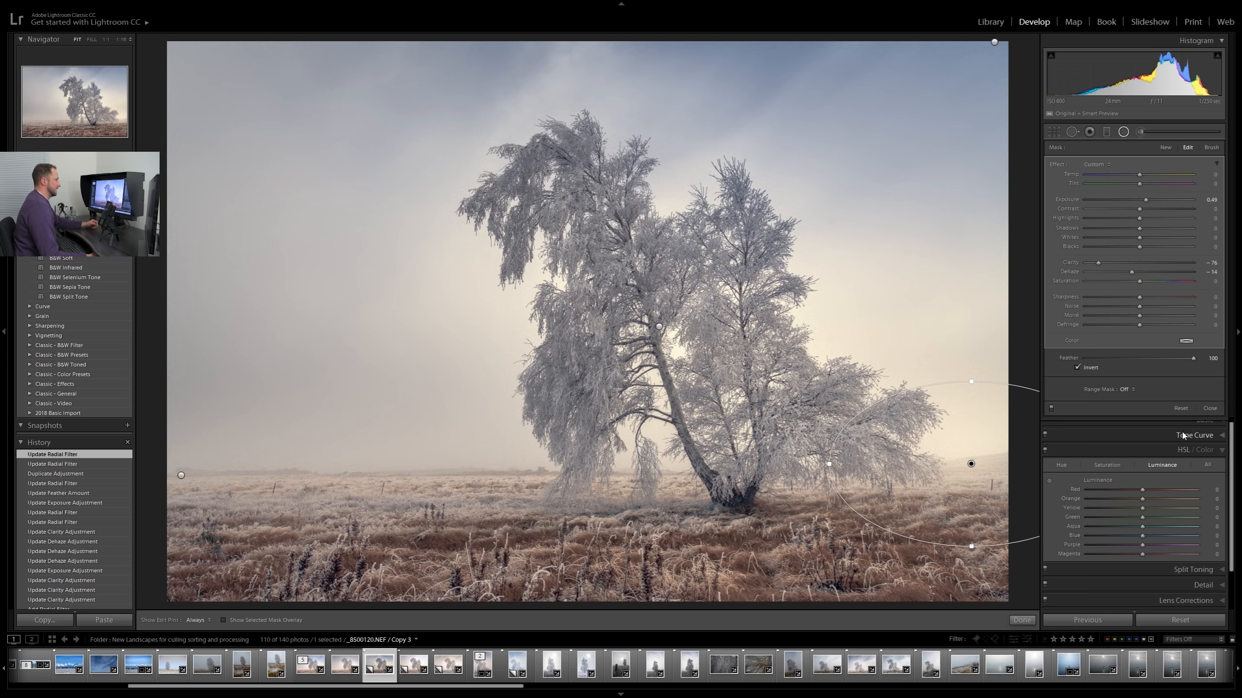
Step: Set the photo's basic exposure to +0.57 and whites to +17, and leave radial filter editing
{"action": "left_click_drag", "start_coordinate": [1232, 446], "coordinate": [1231, 441]}
{"action": "left_click", "coordinate": [1217, 428]}
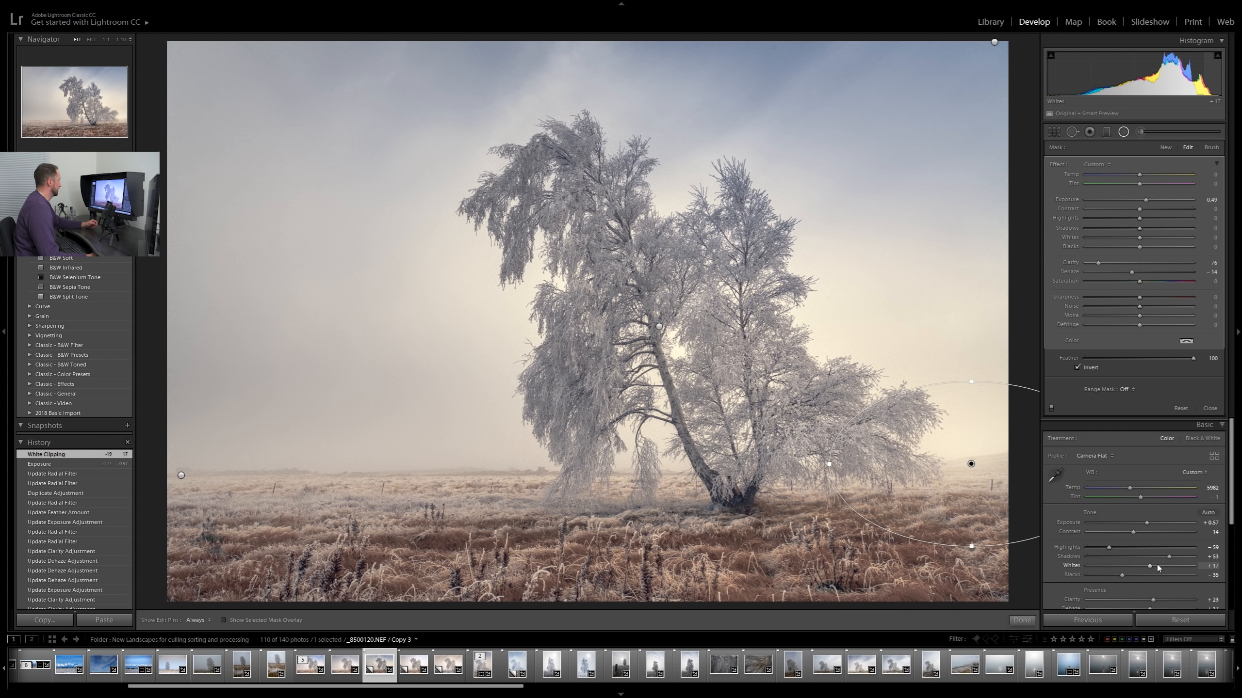
{"action": "left_click", "coordinate": [1123, 131]}
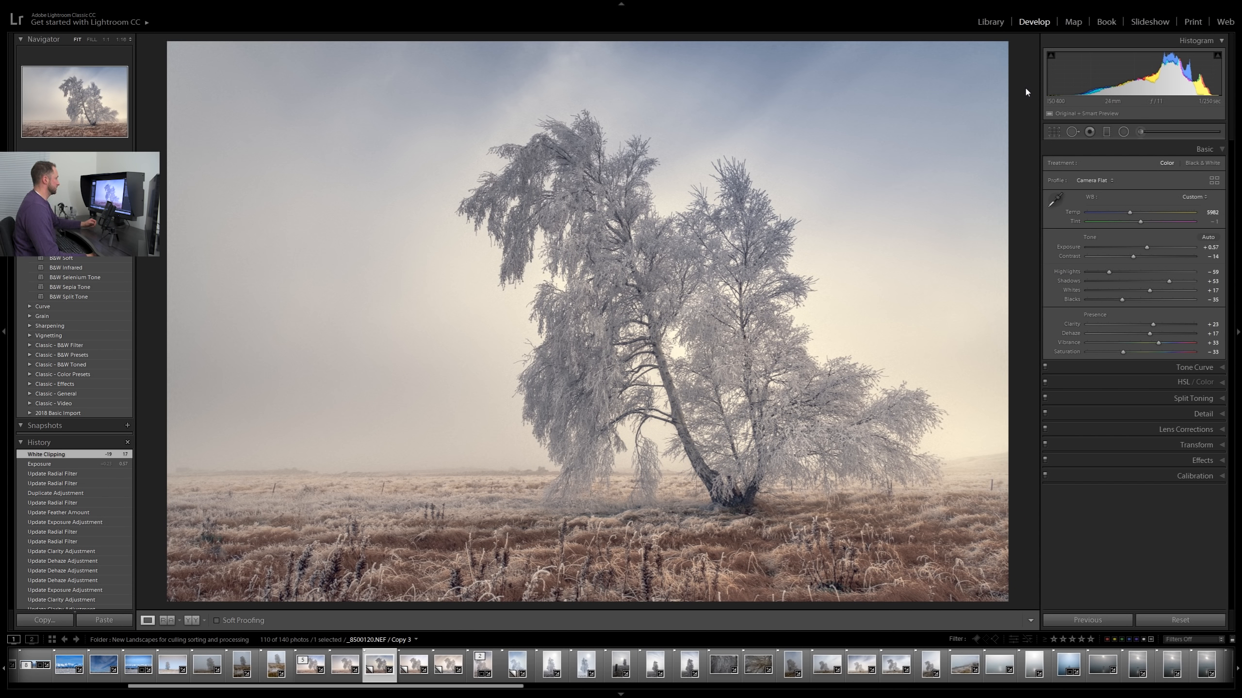
Step: View the edited photo full screen and compare it with its reset virtual copy, Copy 4, returning to Copy 3
{"action": "key", "text": "f"}
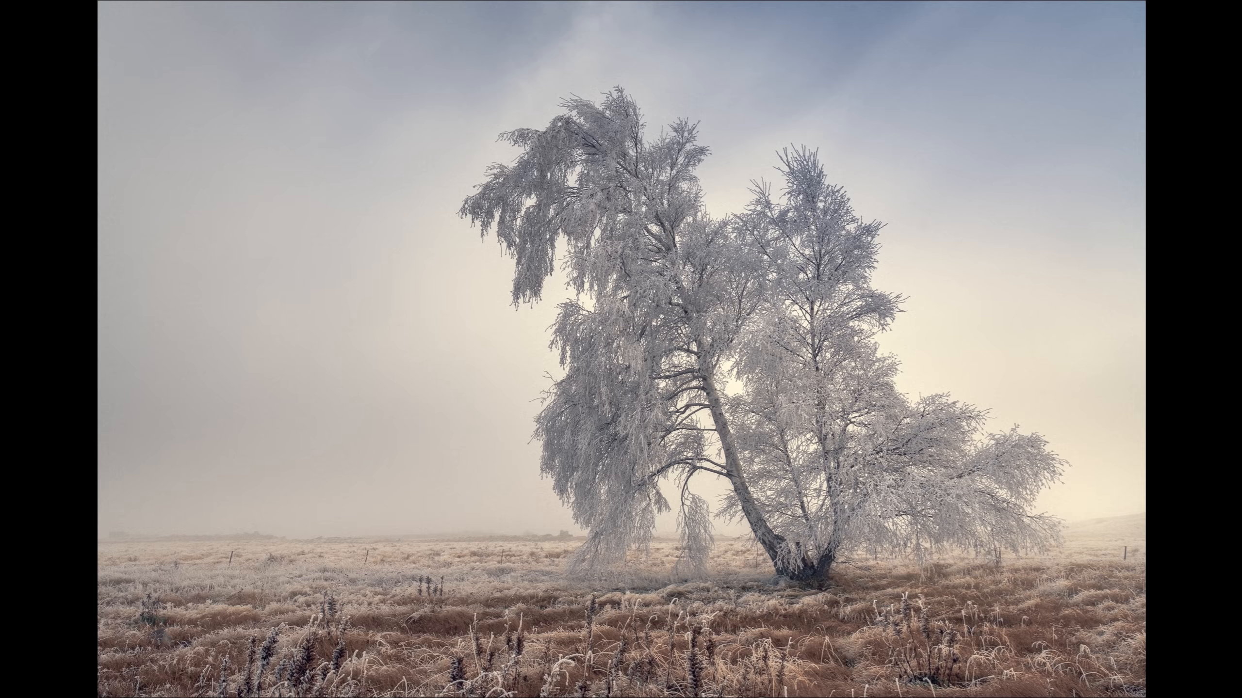
{"action": "key", "text": "f"}
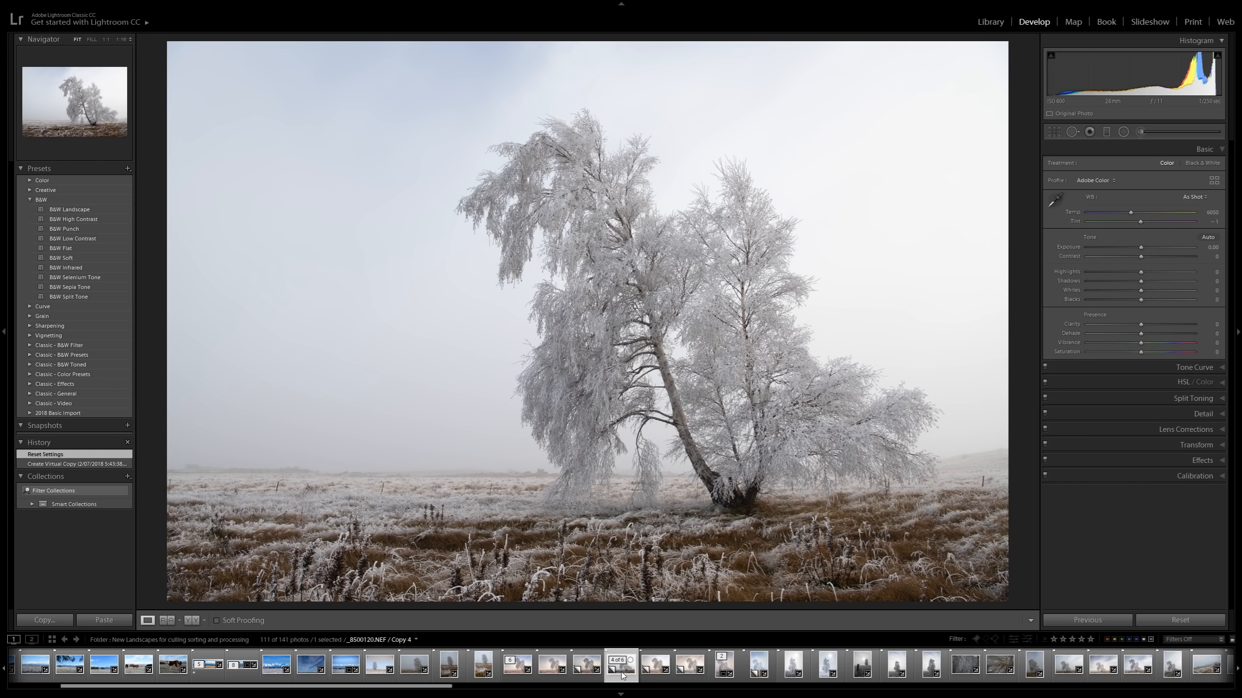
{"action": "left_click", "coordinate": [586, 675]}
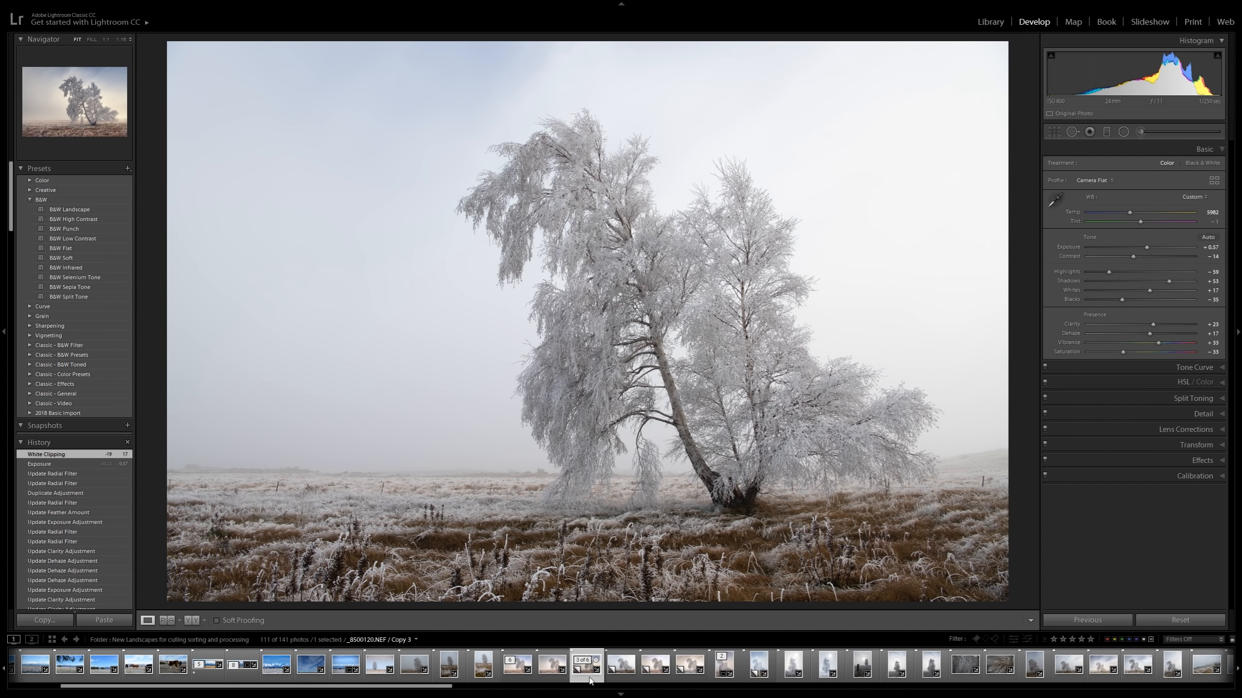